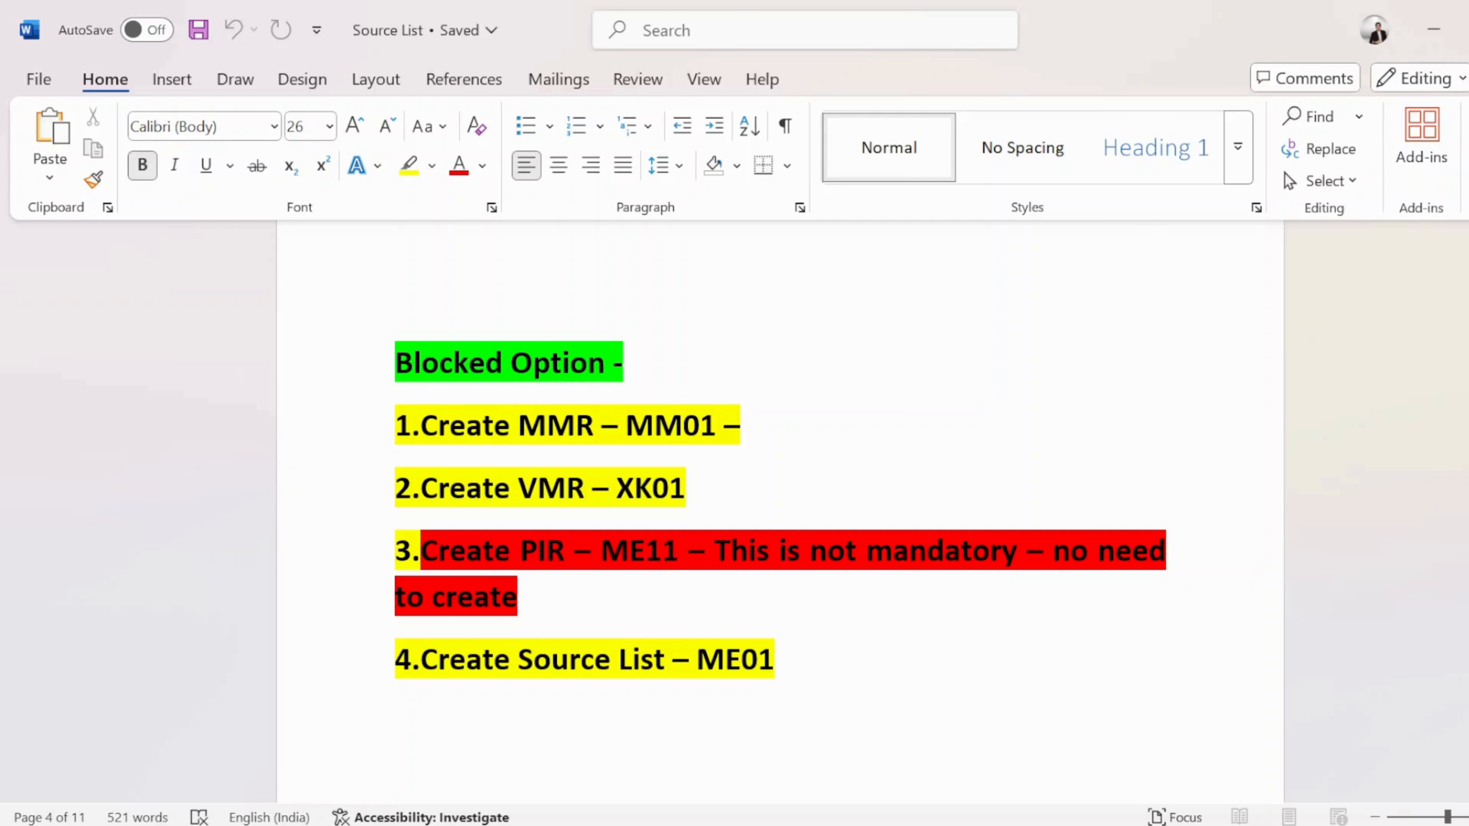
# - In the Source List notes, add the line 'Step1- create MMR' below Blocked Option
pyautogui.hotkey('alt', 'Tab')
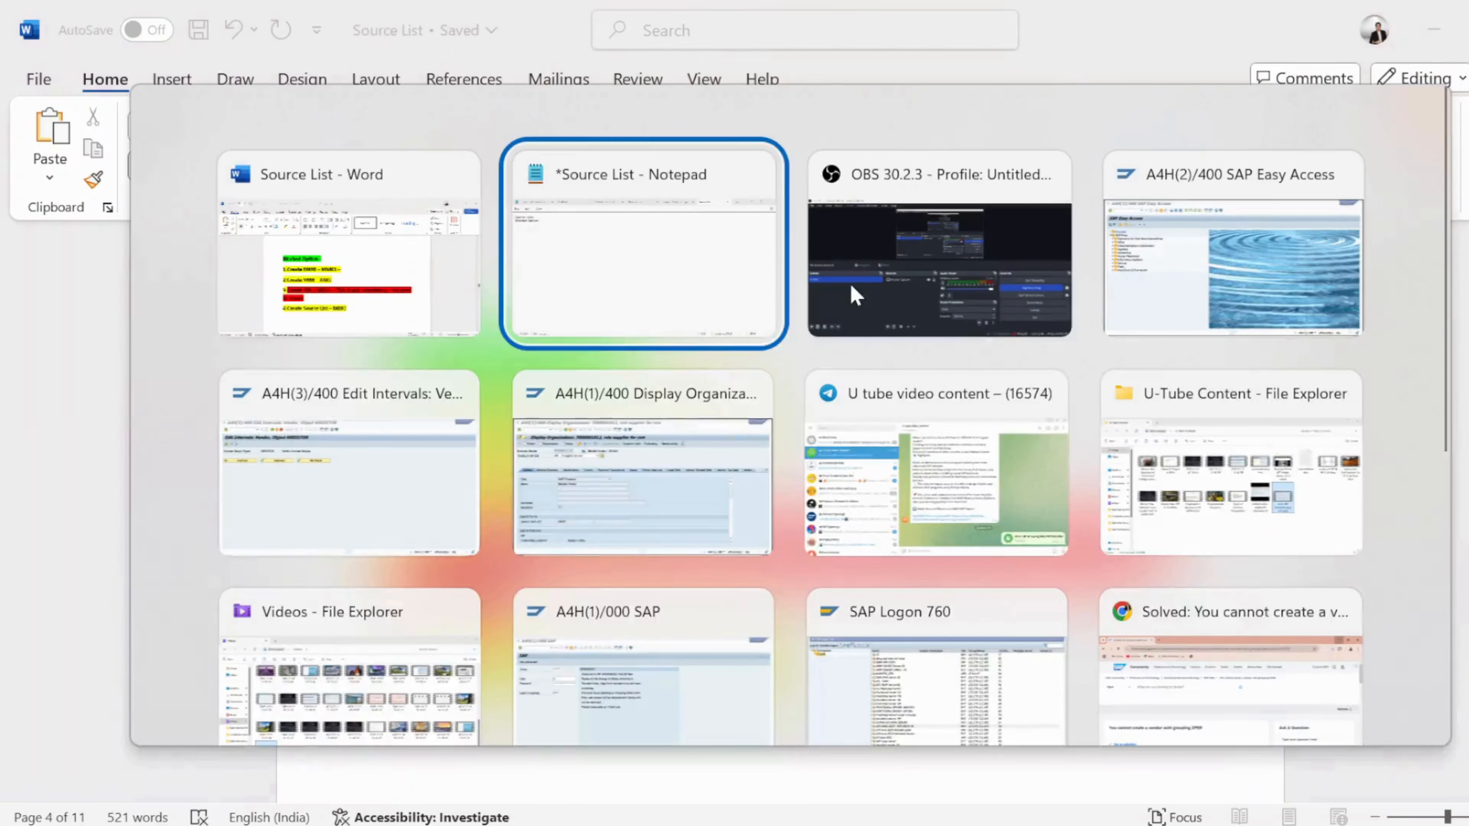
pyautogui.hotkey('alt', 'Tab')
pyautogui.hotkey('alt', 'shift', 'Tab')
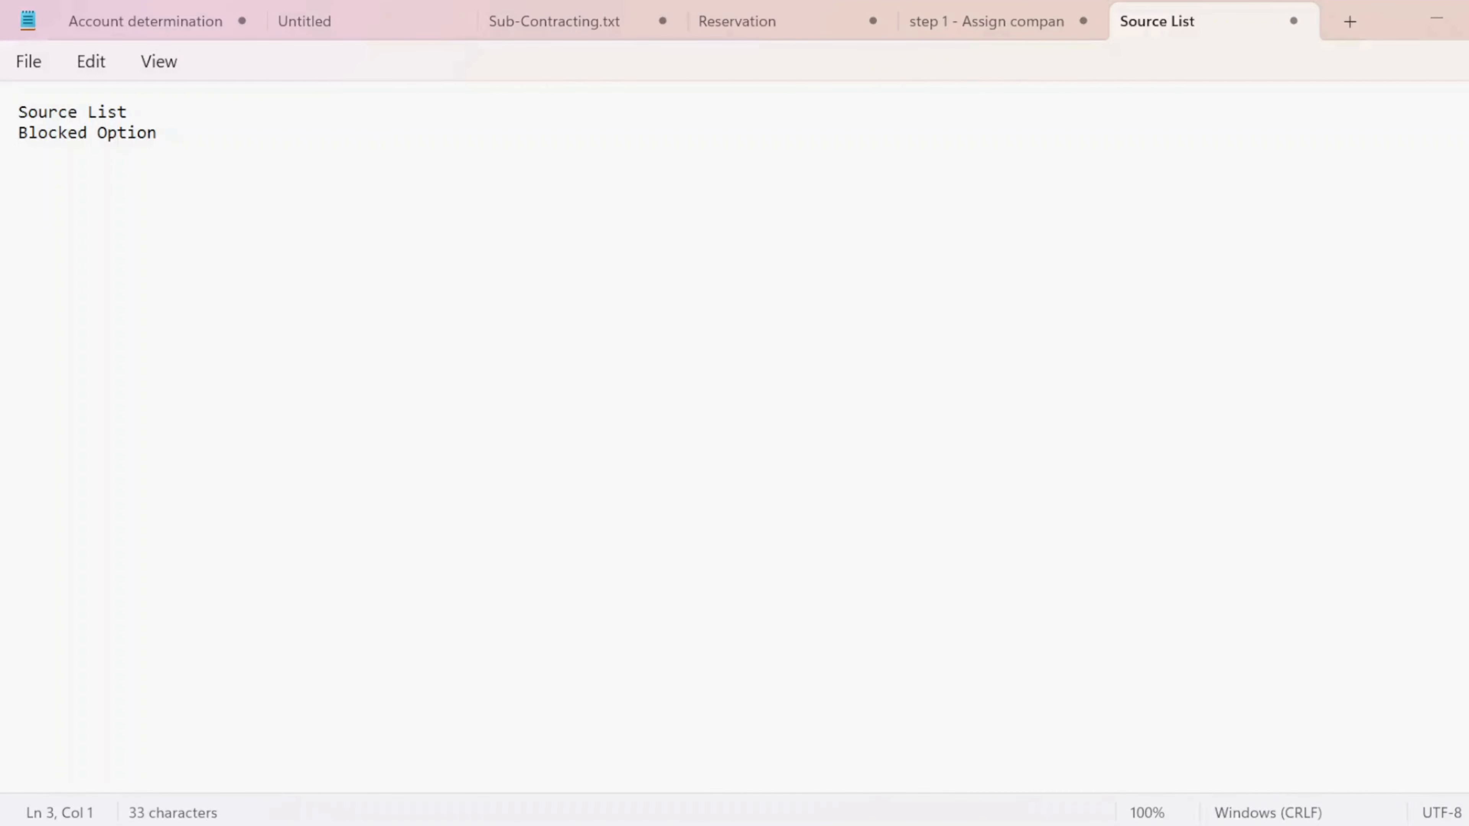
pyautogui.press('Return')
pyautogui.write('s')
pyautogui.press('capslock')
pyautogui.press('BackSpace')
pyautogui.write('S')
pyautogui.press('capslock')
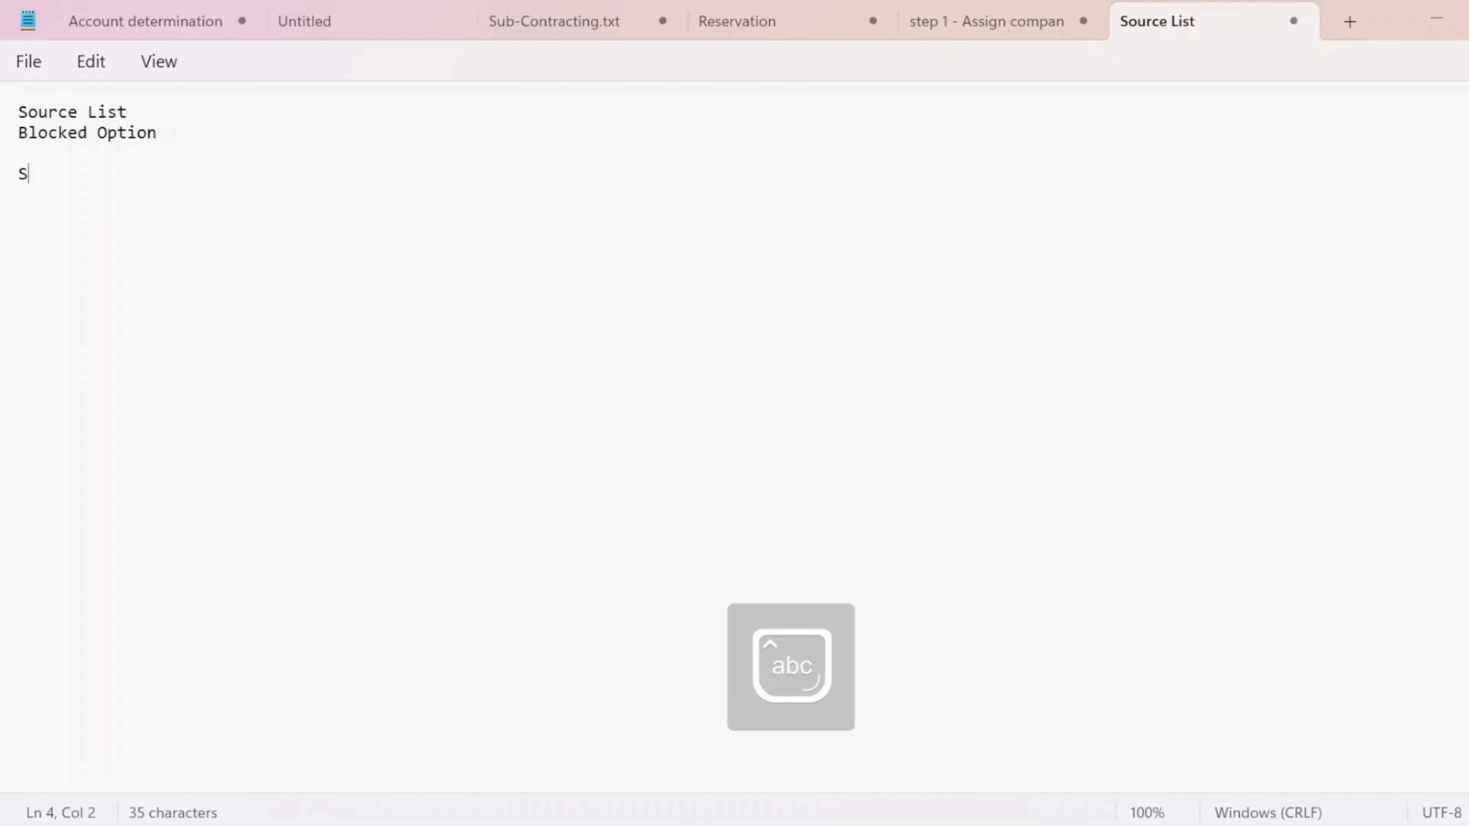
pyautogui.write('tep 1- ')
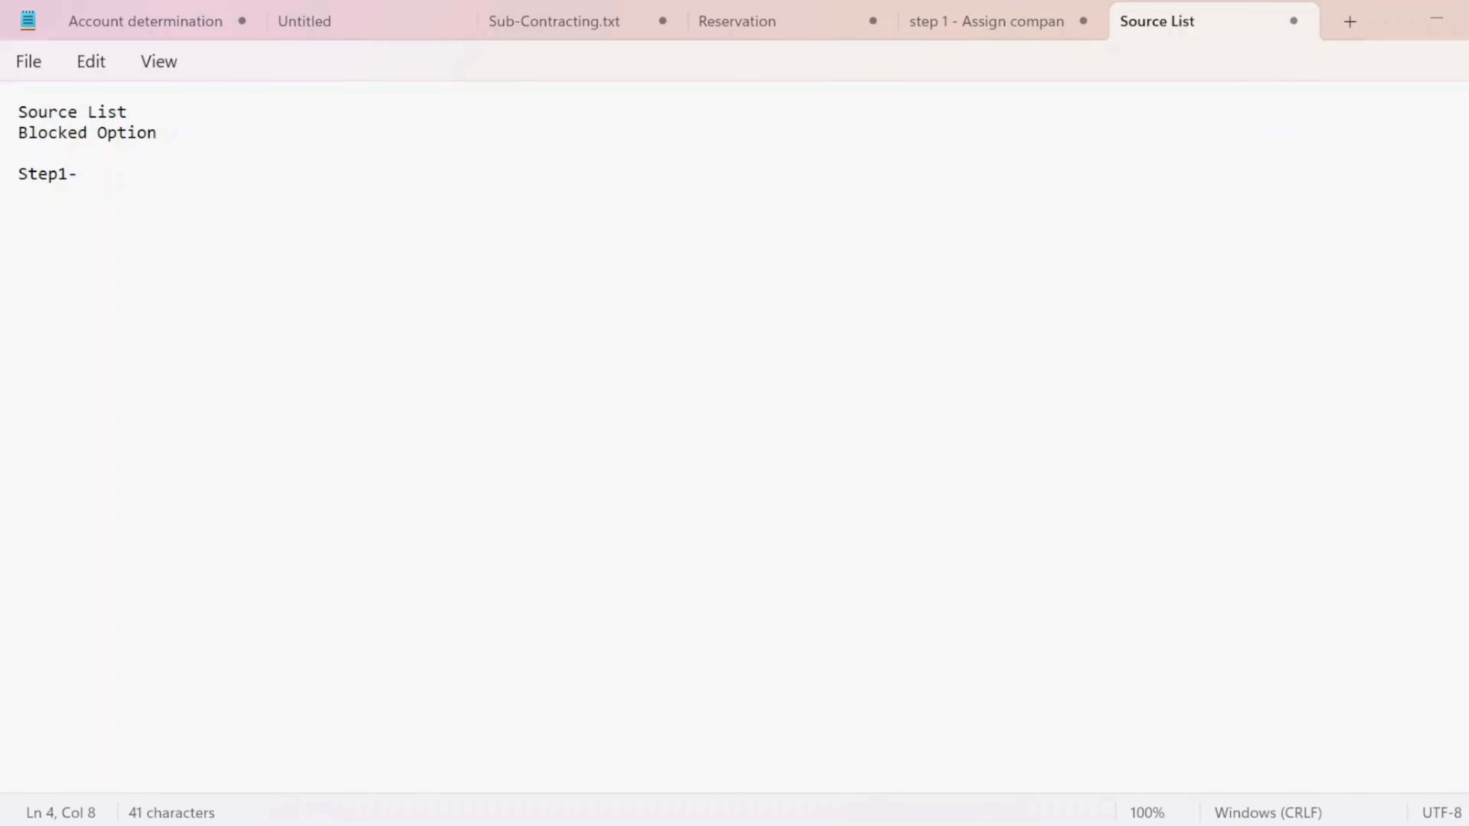
pyautogui.write('create d')
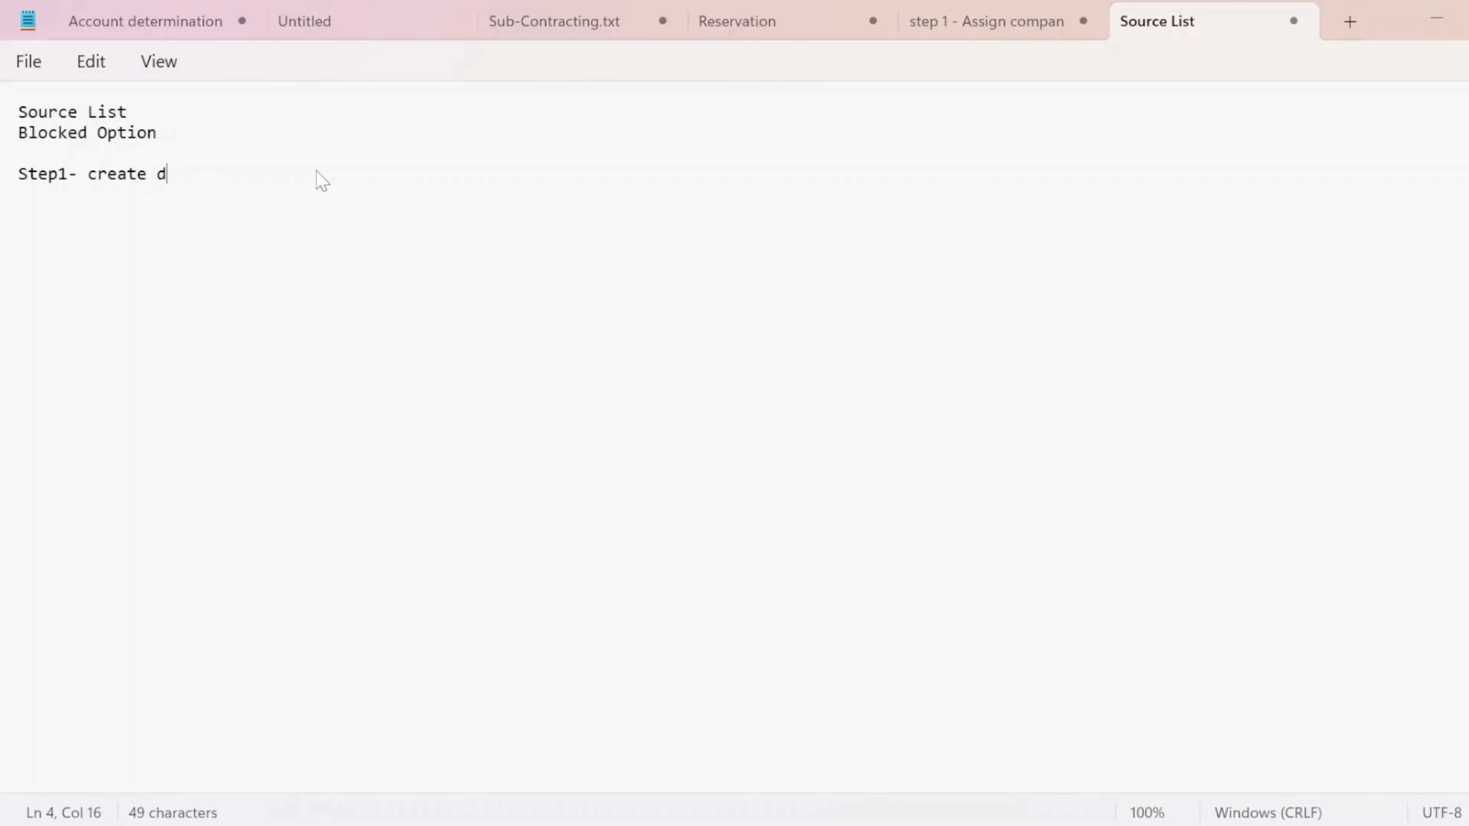
pyautogui.press('BackSpace')
pyautogui.press('capslock')
pyautogui.write('MMR')
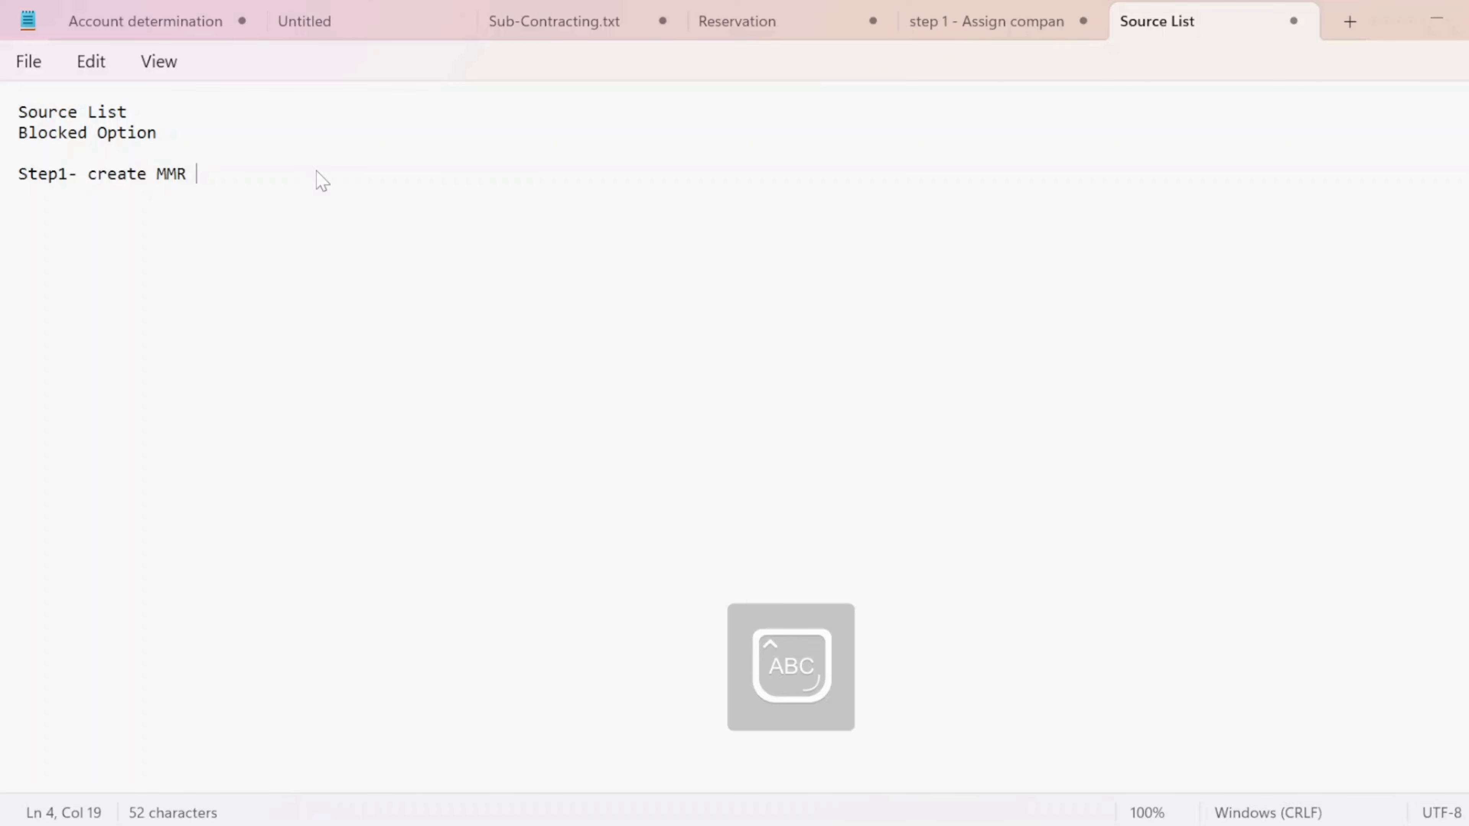
# - Note the transaction MM01 on the next line and return to SAP
pyautogui.press('Return')
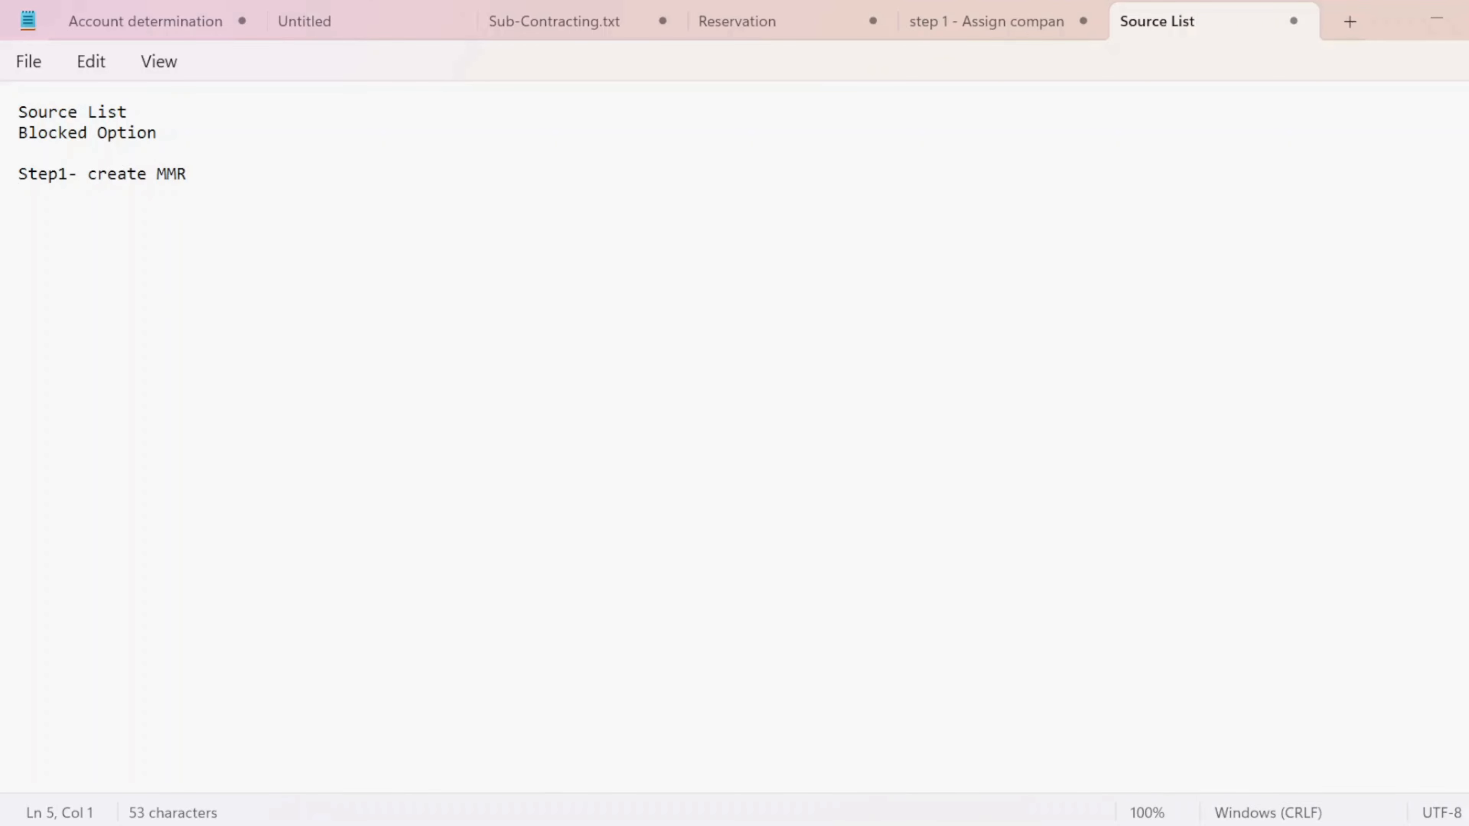
pyautogui.write('MM01')
pyautogui.hotkey('alt', 'Tab')
# - Run transaction MM01 from SAP Easy Access to create a material
pyautogui.press('Tab')
pyautogui.press('Tab')
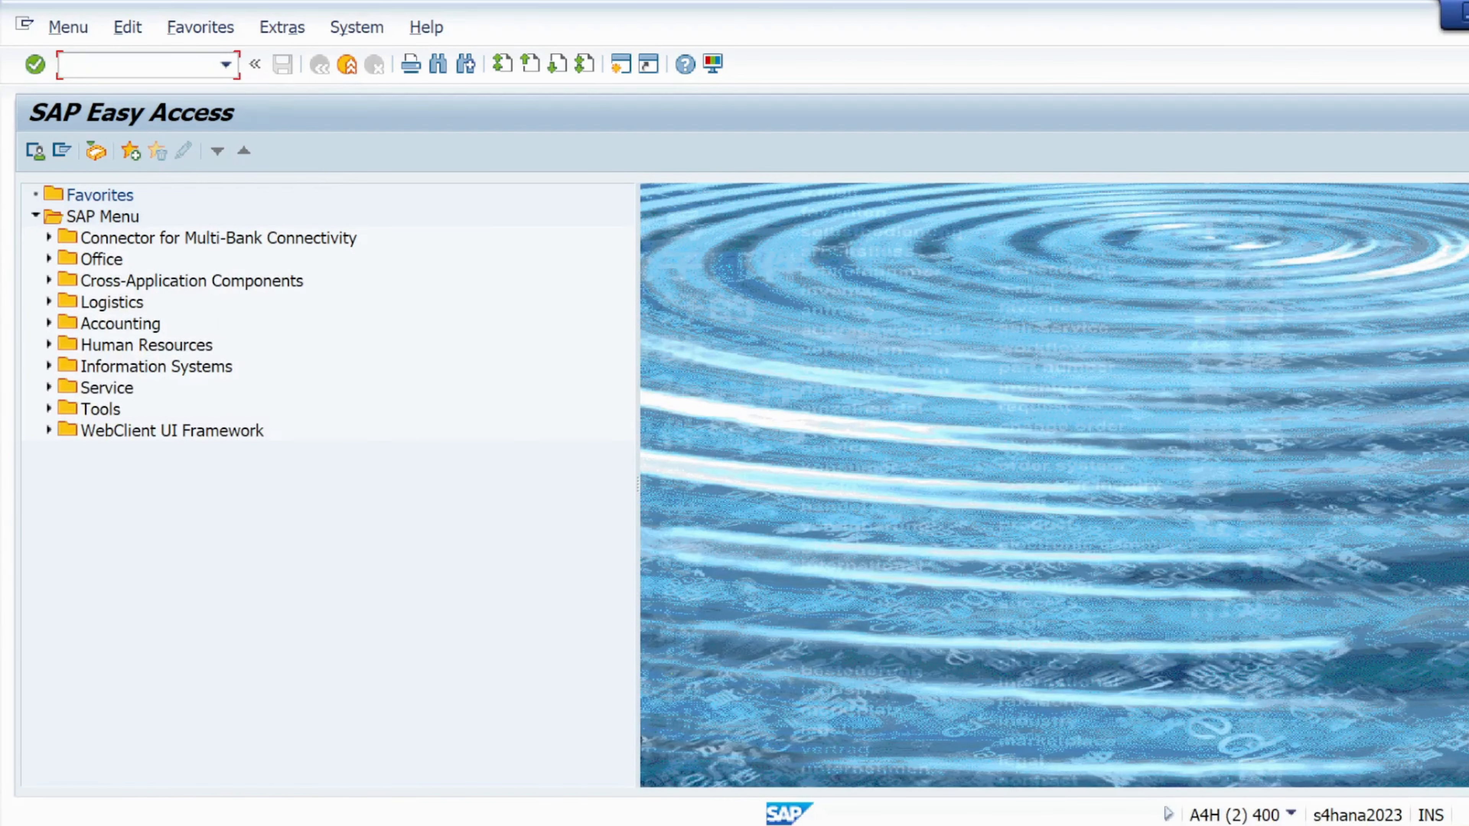
pyautogui.write('MM01')
pyautogui.press('Return')
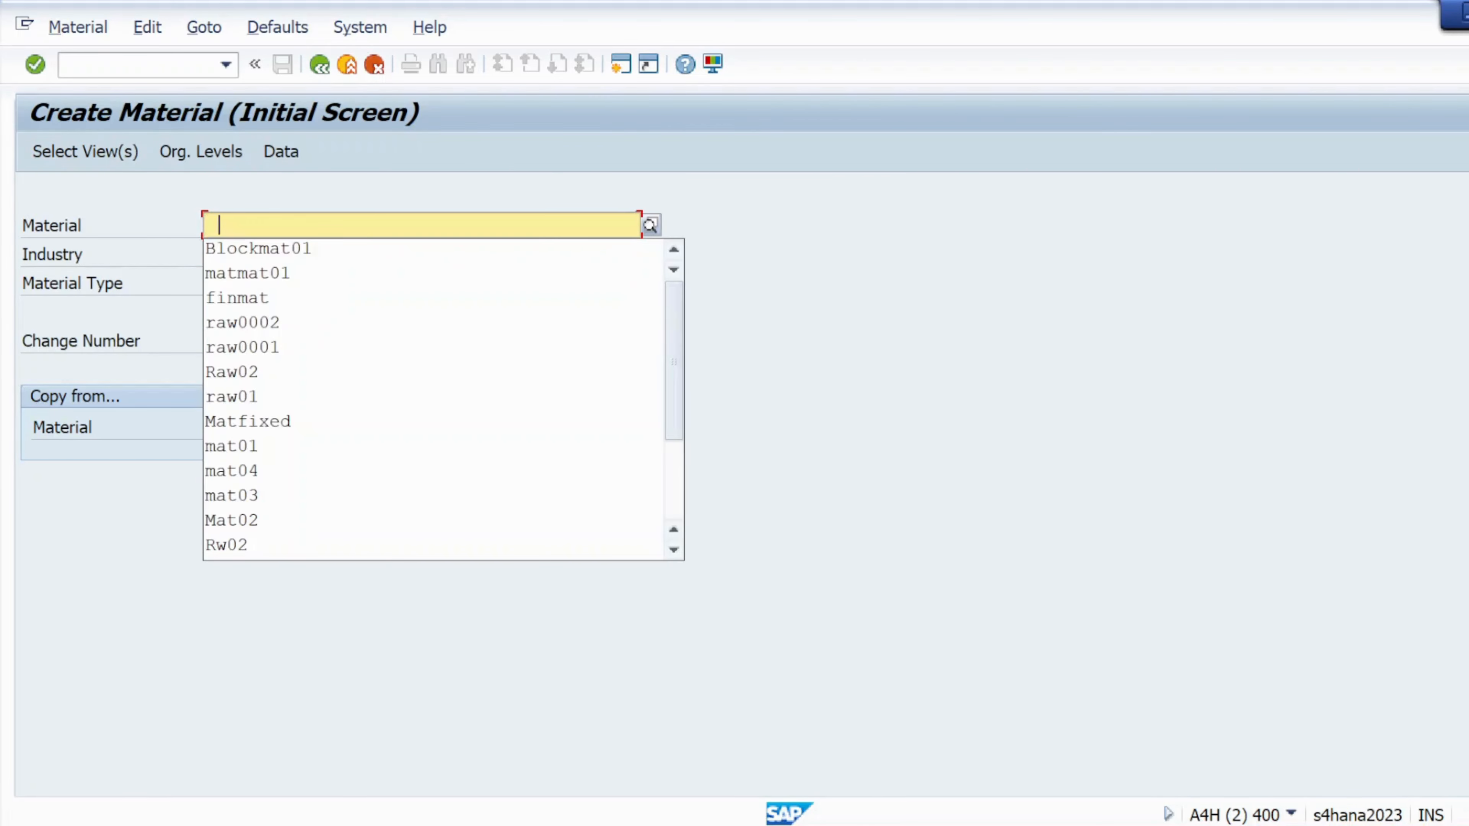
# - Enter material Blockmat02, Mechanical engineering, ROH raw materials, and bring up the view selection
pyautogui.click(277, 249)
pyautogui.press('BackSpace')
pyautogui.write('2')
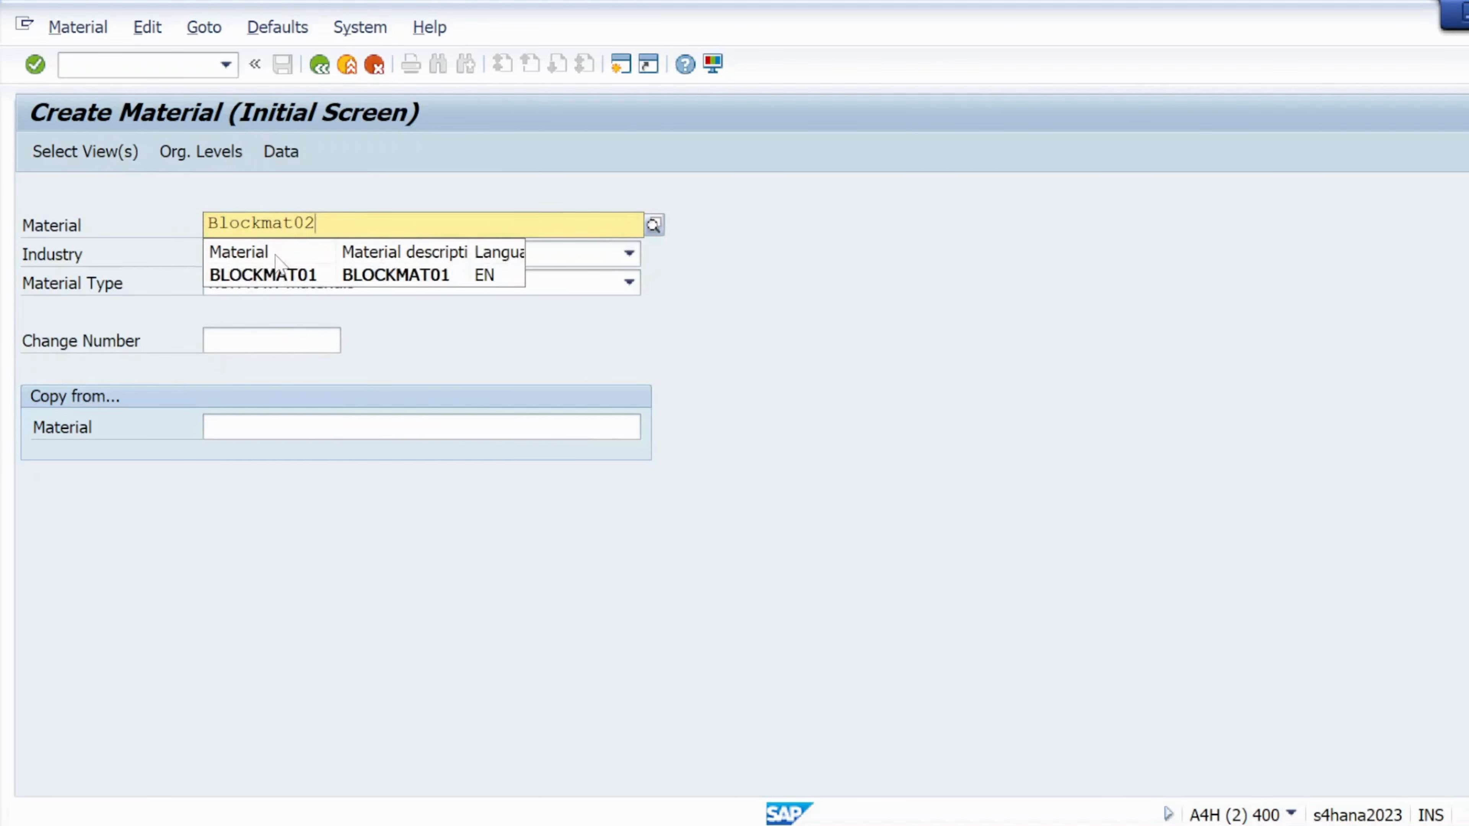
pyautogui.click(489, 557)
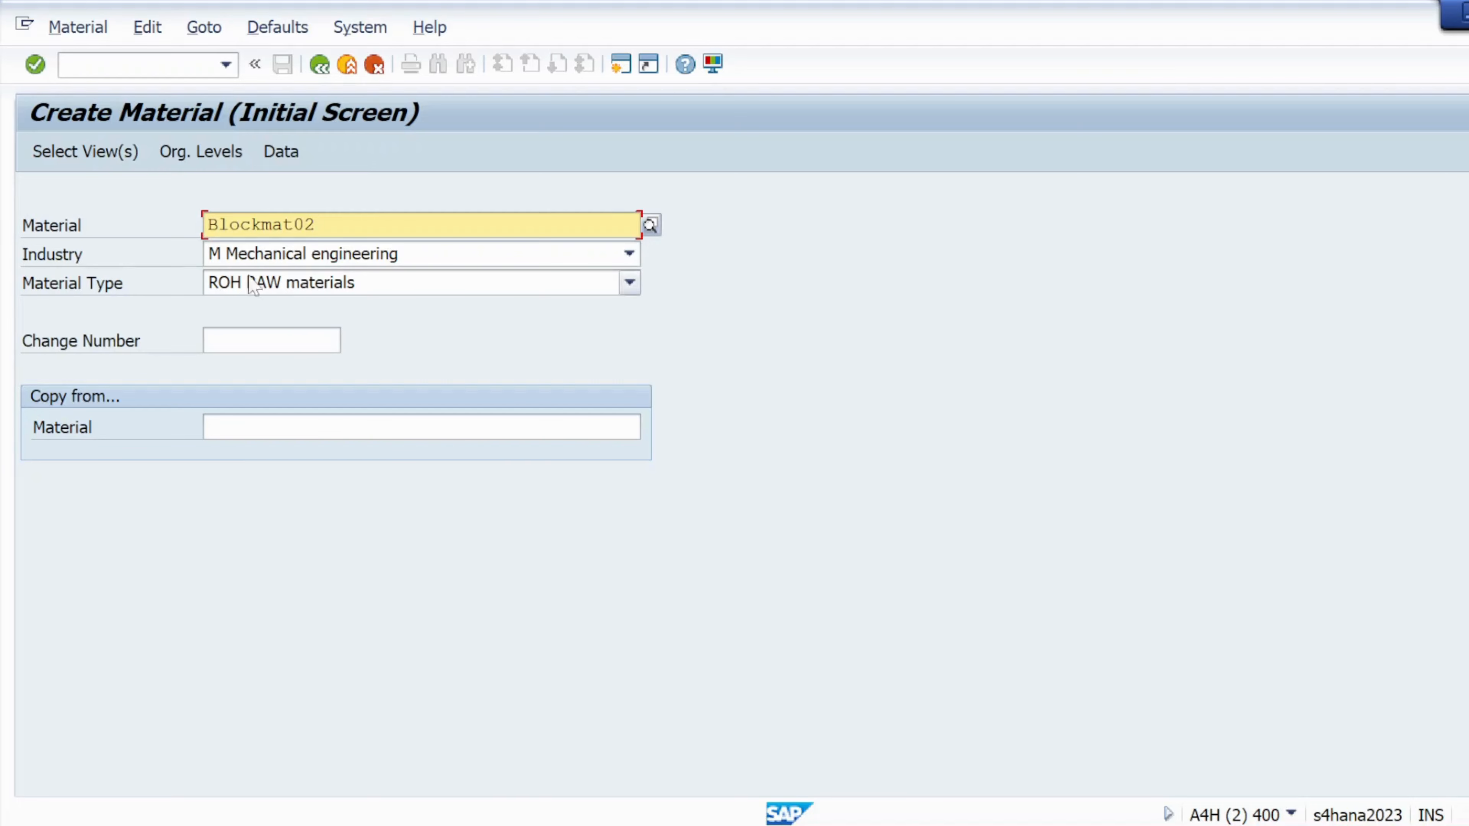
pyautogui.click(87, 152)
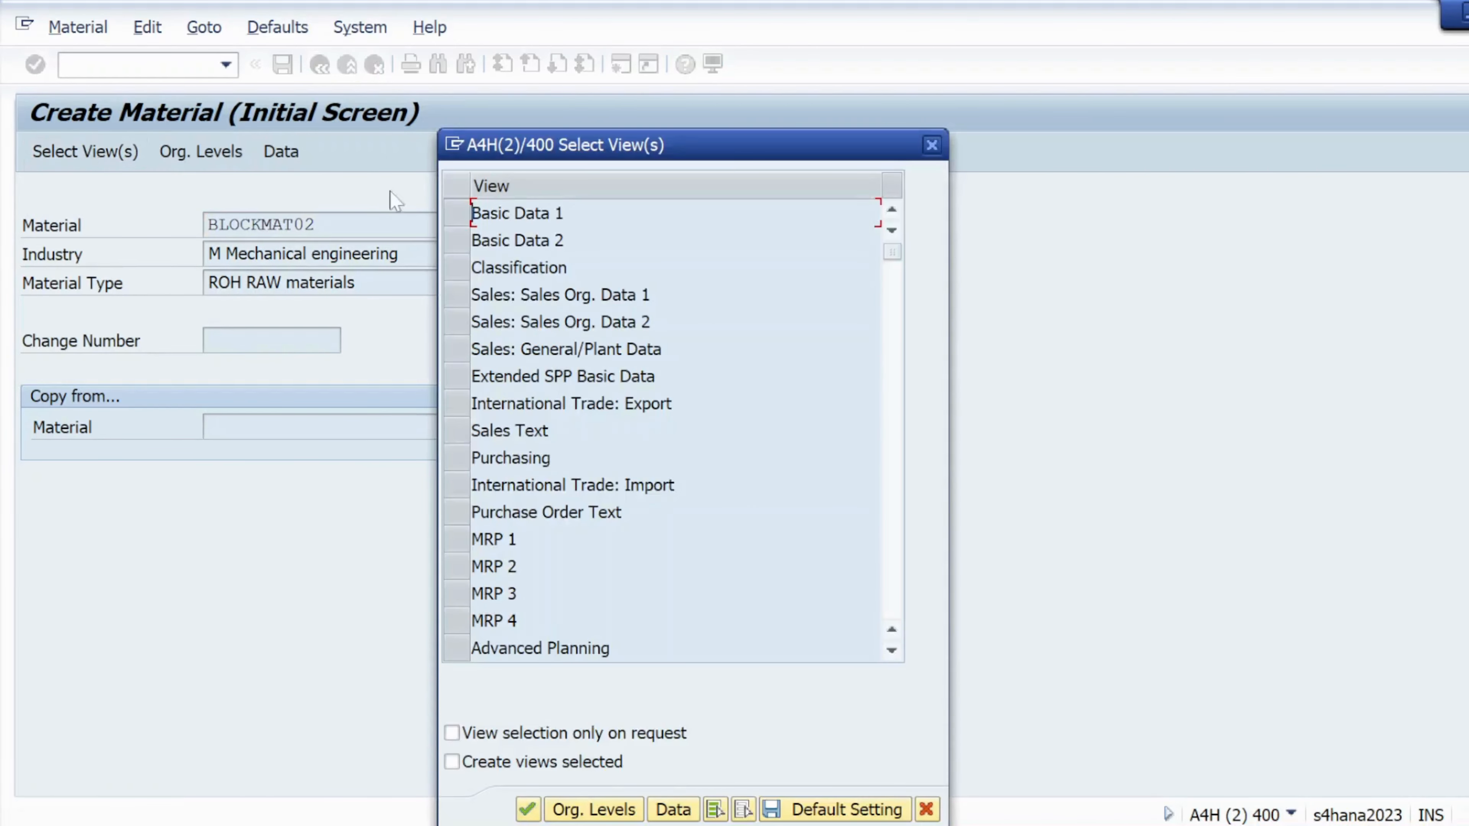
# - Select the Basic Data 1, Purchasing, General Plant Data/Storage 1 and Accounting 1 views
pyautogui.click(456, 214)
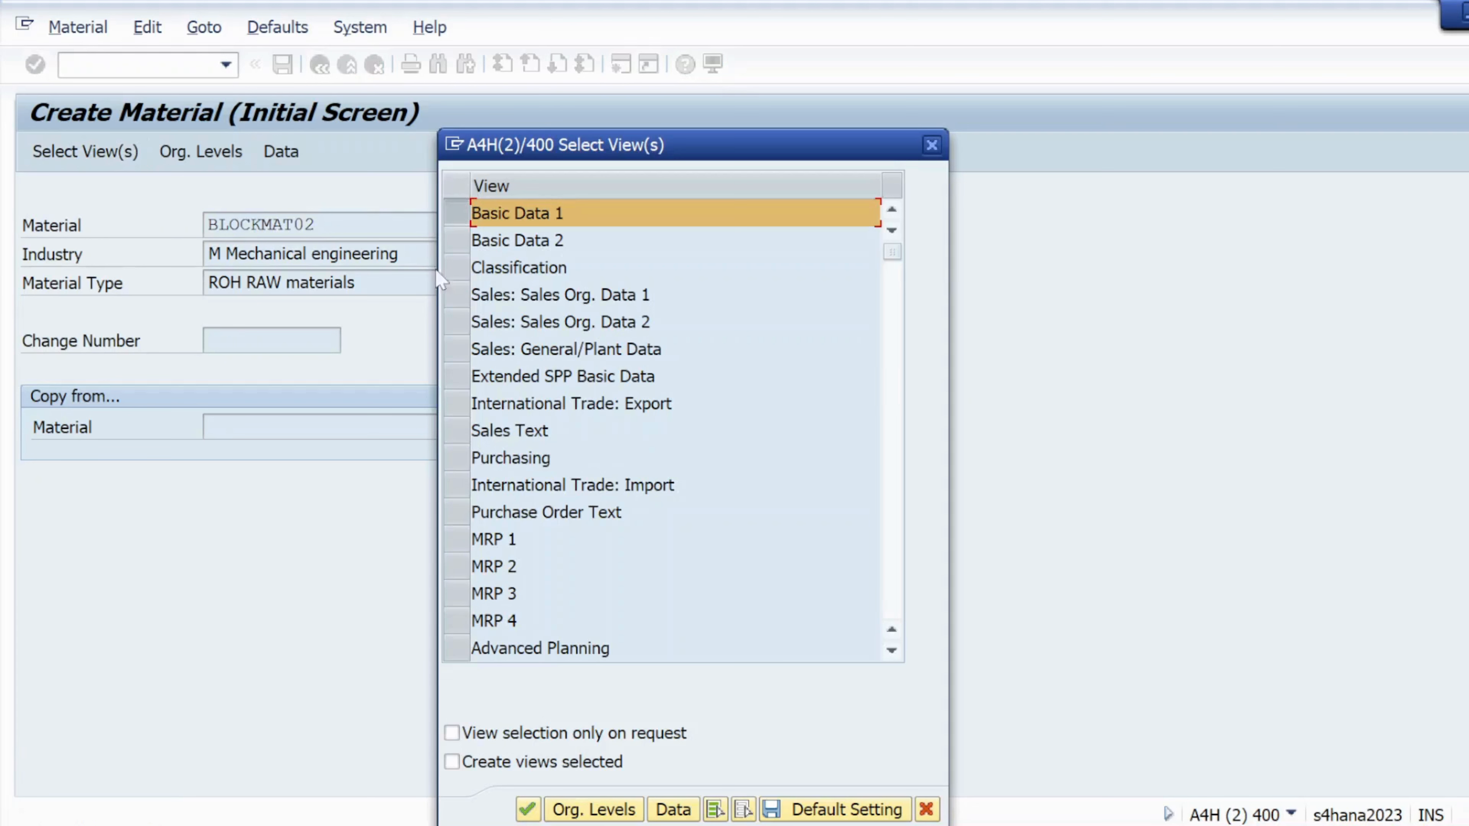
pyautogui.click(456, 458)
pyautogui.scroll(-3, 457, 457)
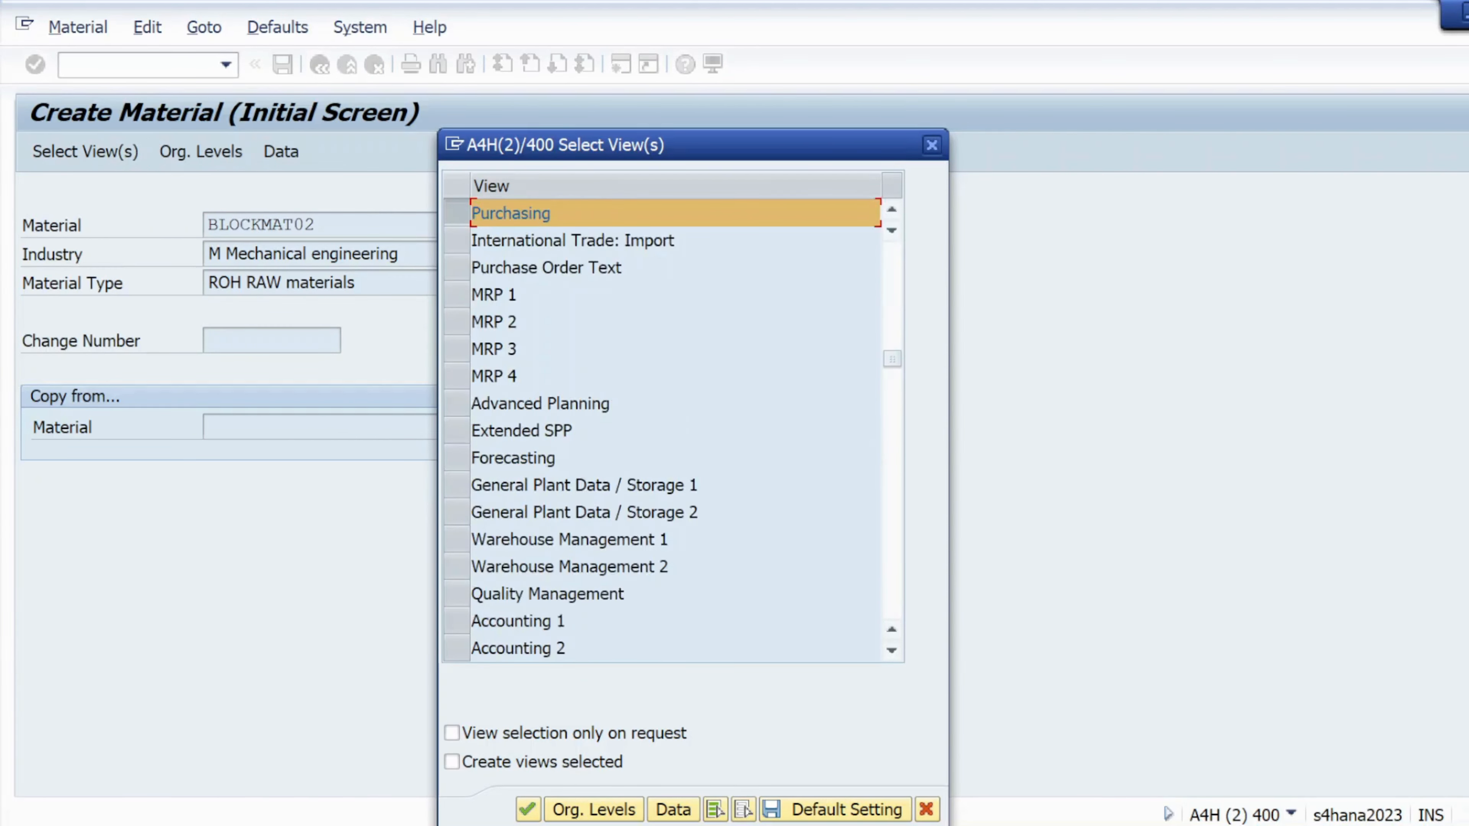
pyautogui.click(455, 485)
pyautogui.scroll(-2, 457, 485)
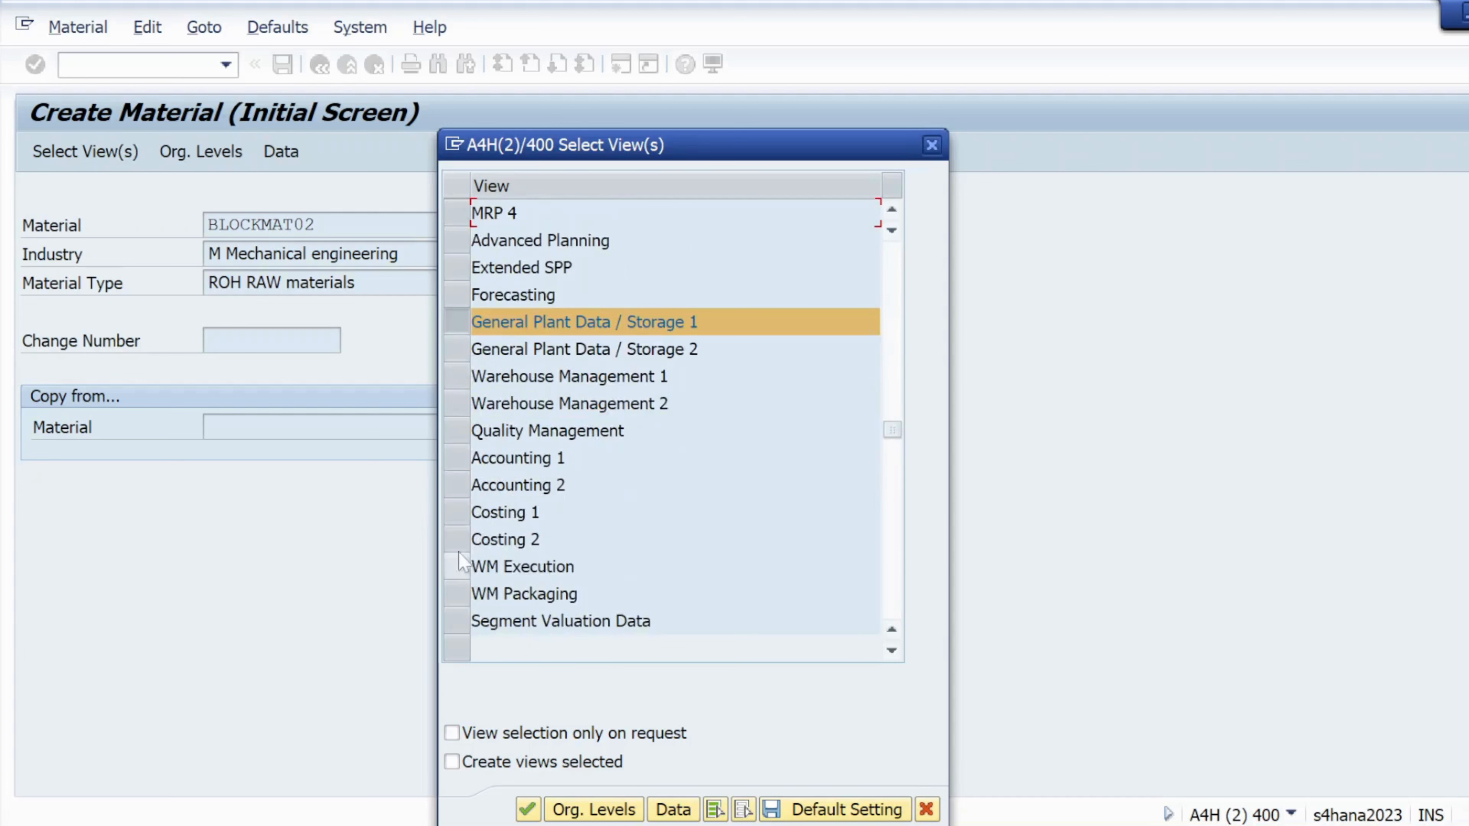
pyautogui.click(466, 463)
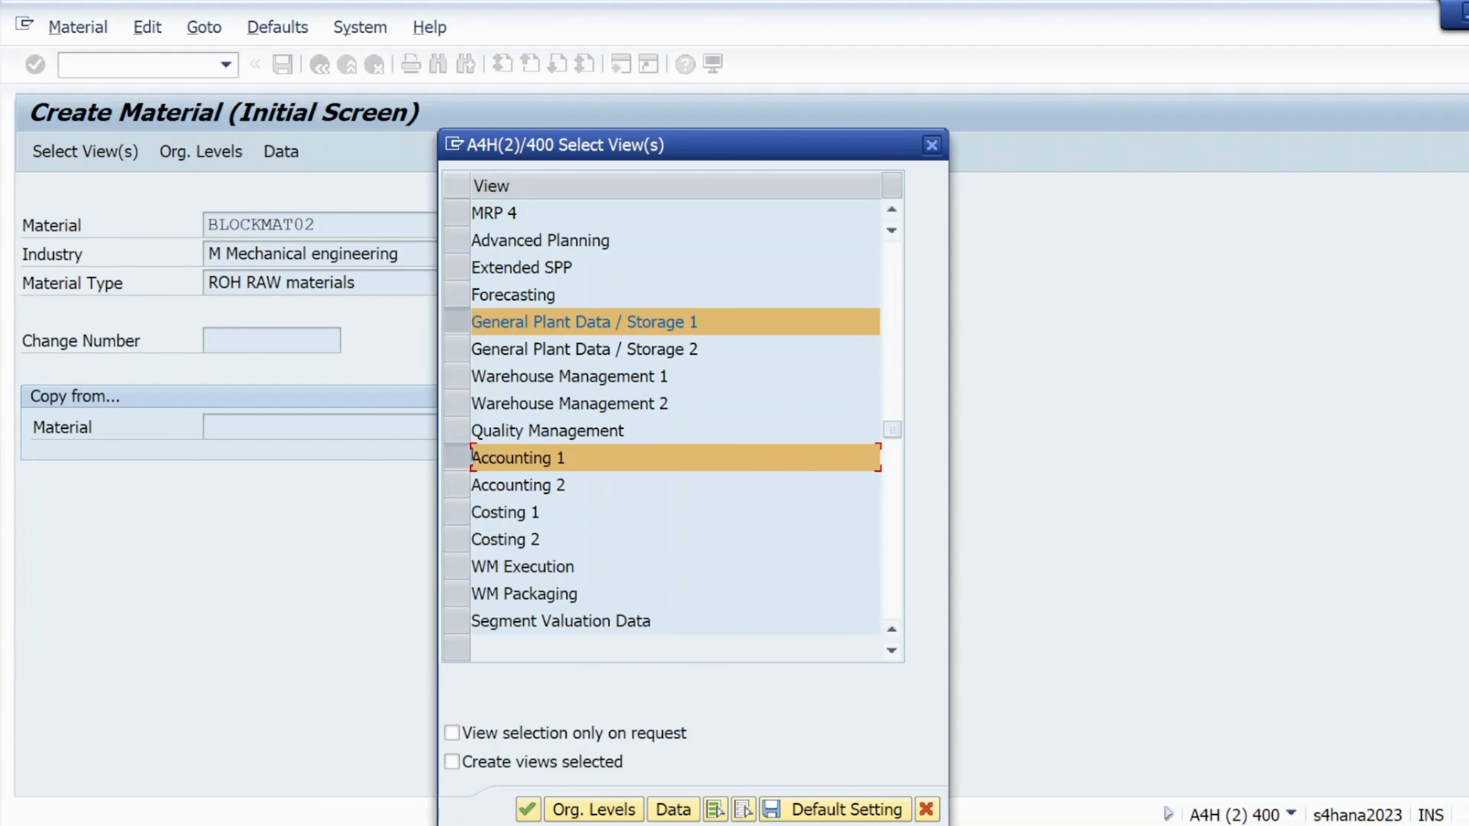
# - Set organizational levels to plant KL01 and storage location KS01 and confirm
pyautogui.click(581, 809)
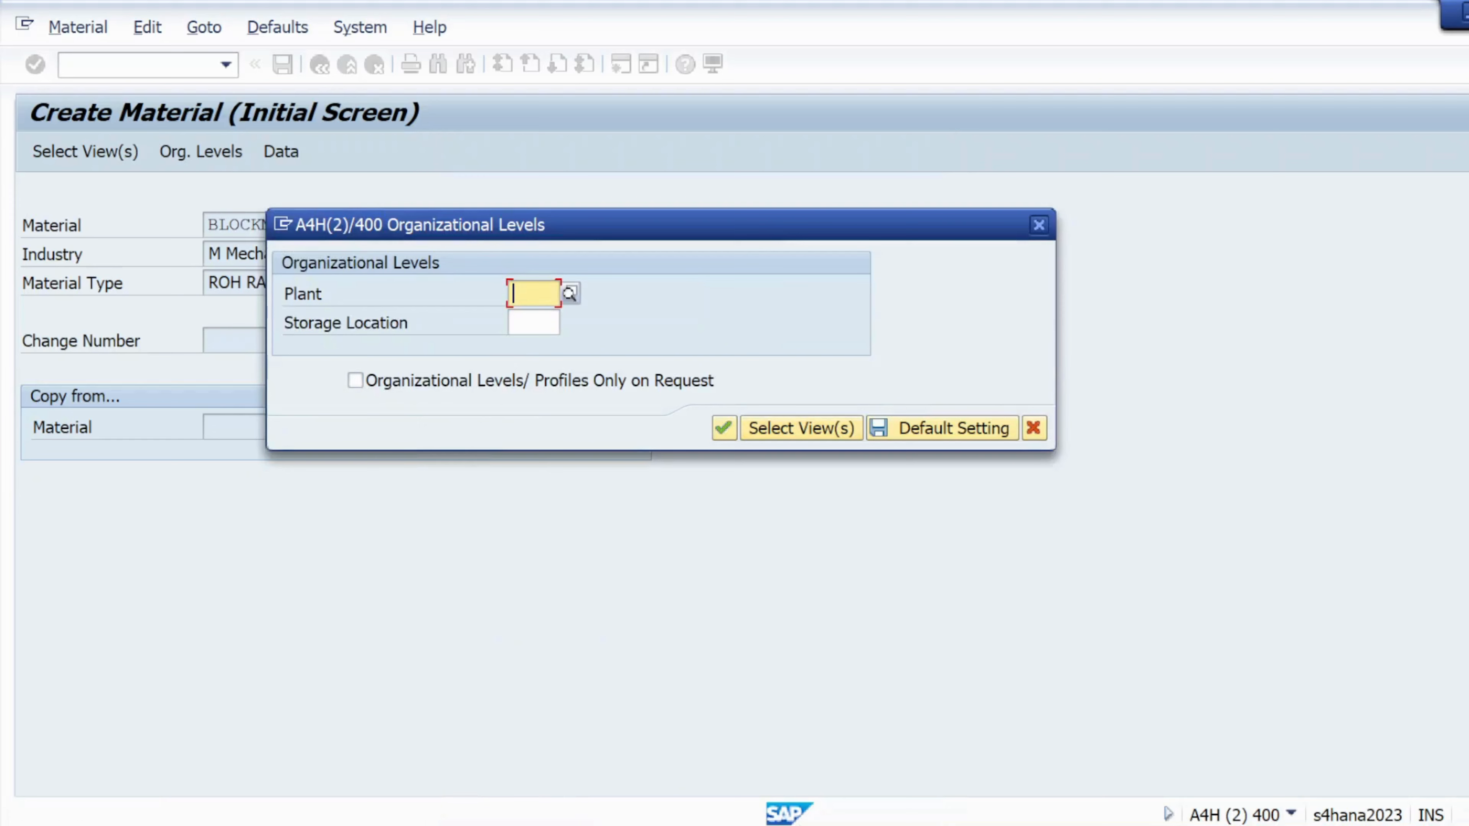
pyautogui.click(514, 294)
pyautogui.write('KL0')
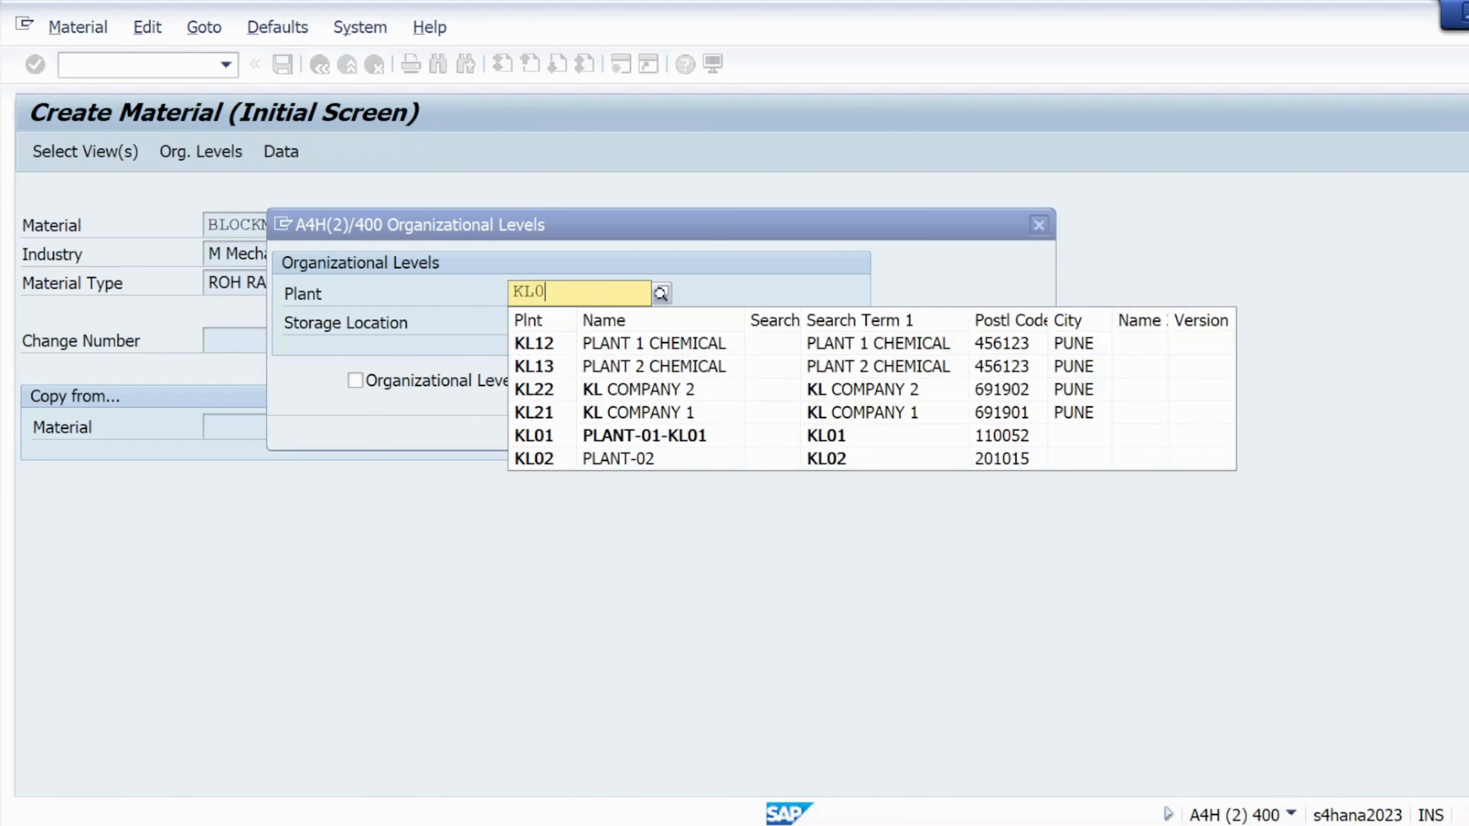
pyautogui.write('1')
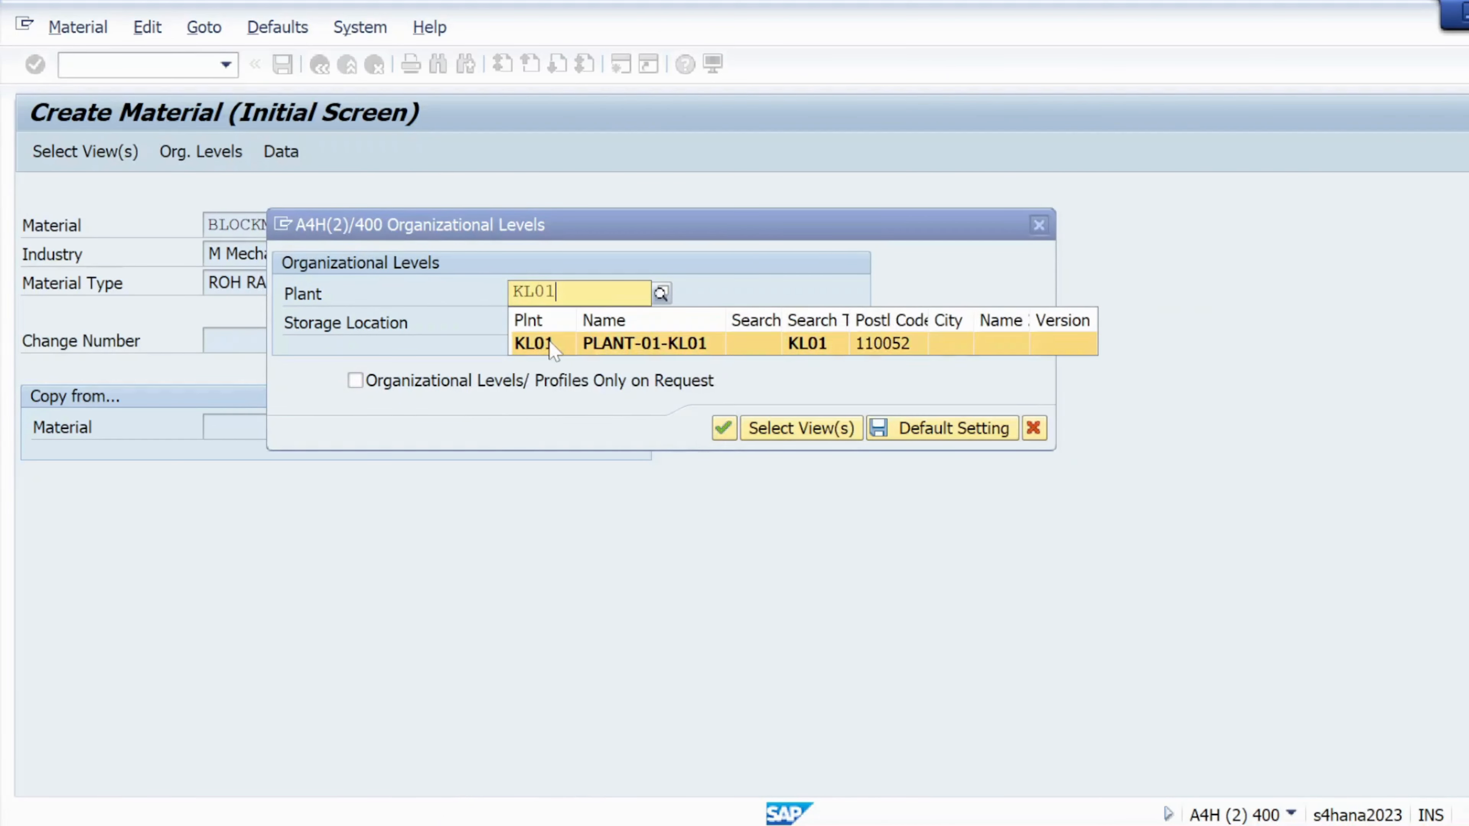
pyautogui.click(540, 349)
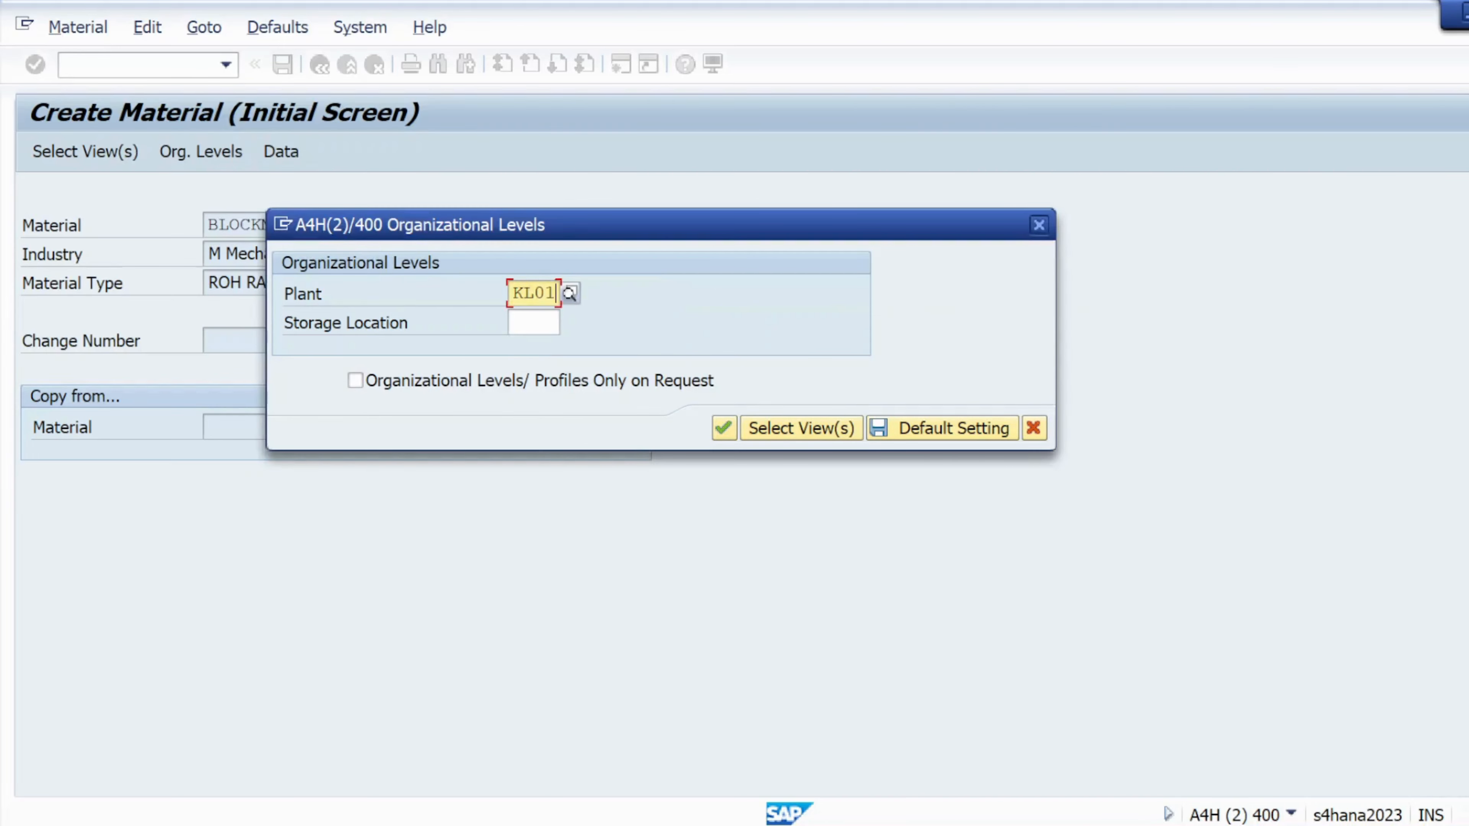
pyautogui.click(533, 323)
pyautogui.write('KS01')
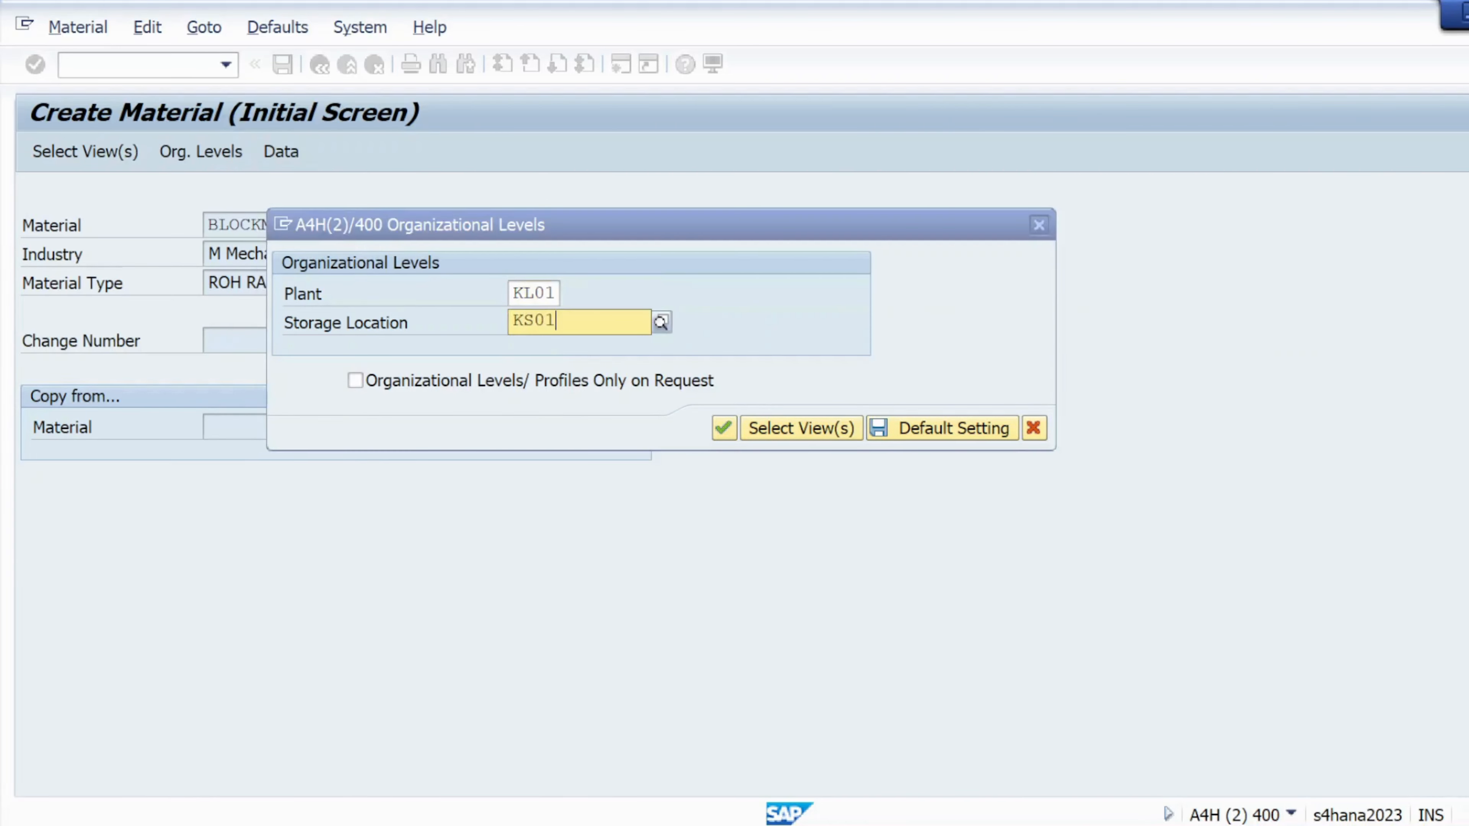
pyautogui.press('Return')
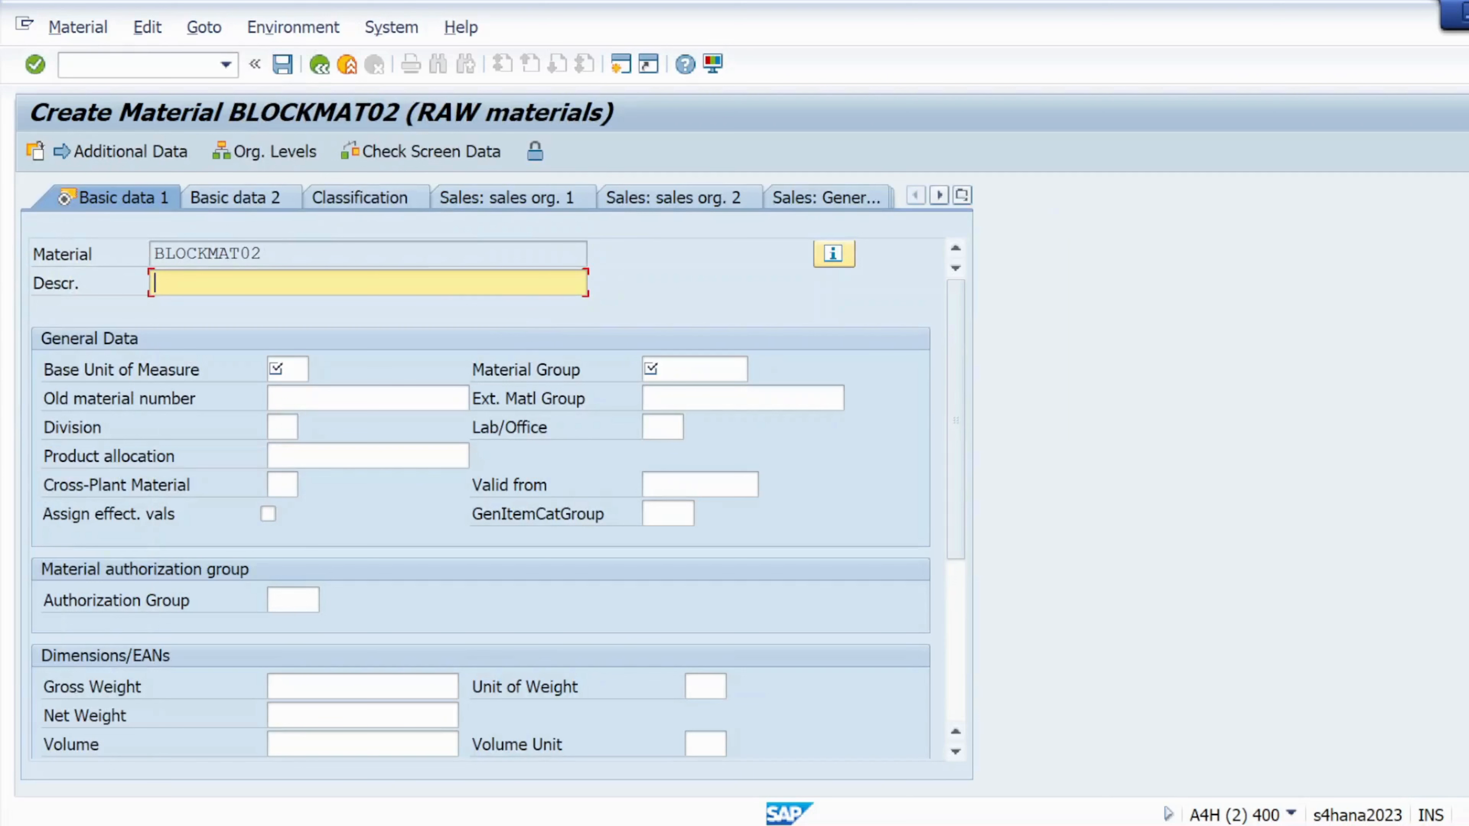
# - Fill basic data: description BLOCKMAT02, base unit EA, material group 01
pyautogui.moveTo(264, 253); pyautogui.dragTo(152, 258)
pyautogui.hotkey('ctrl', 'c')
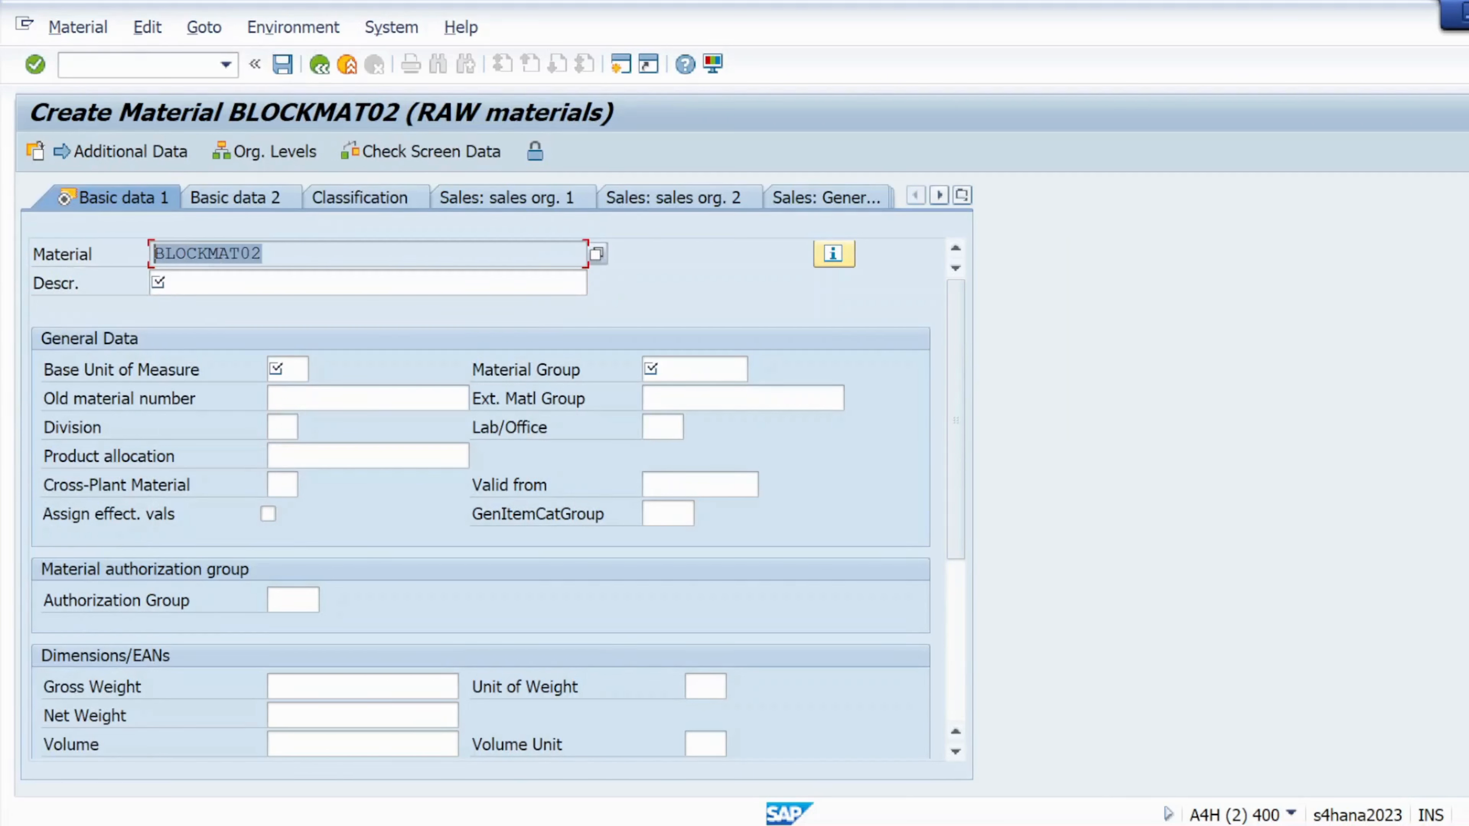
pyautogui.press('Tab')
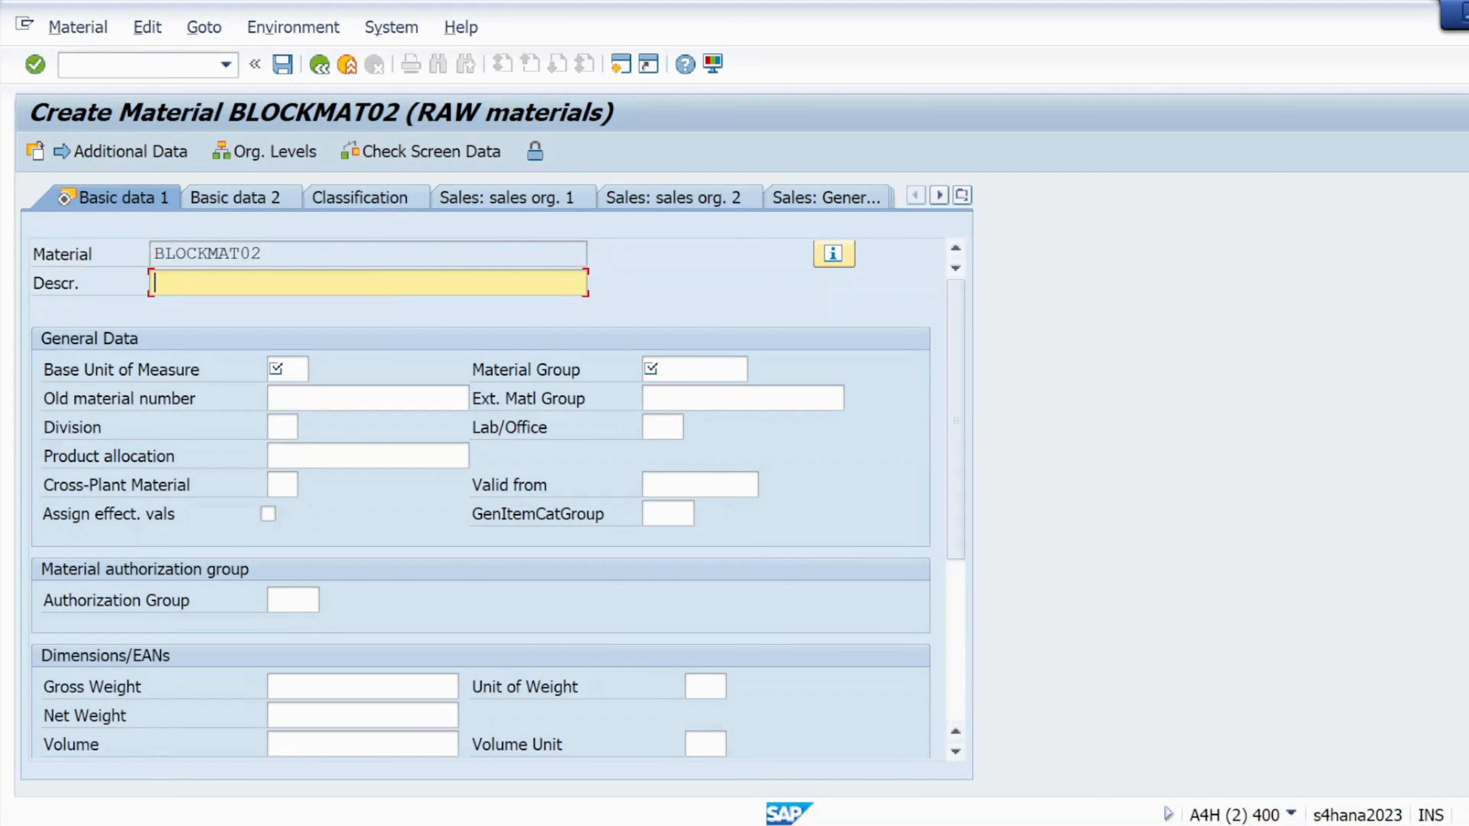
pyautogui.hotkey('ctrl', 'v')
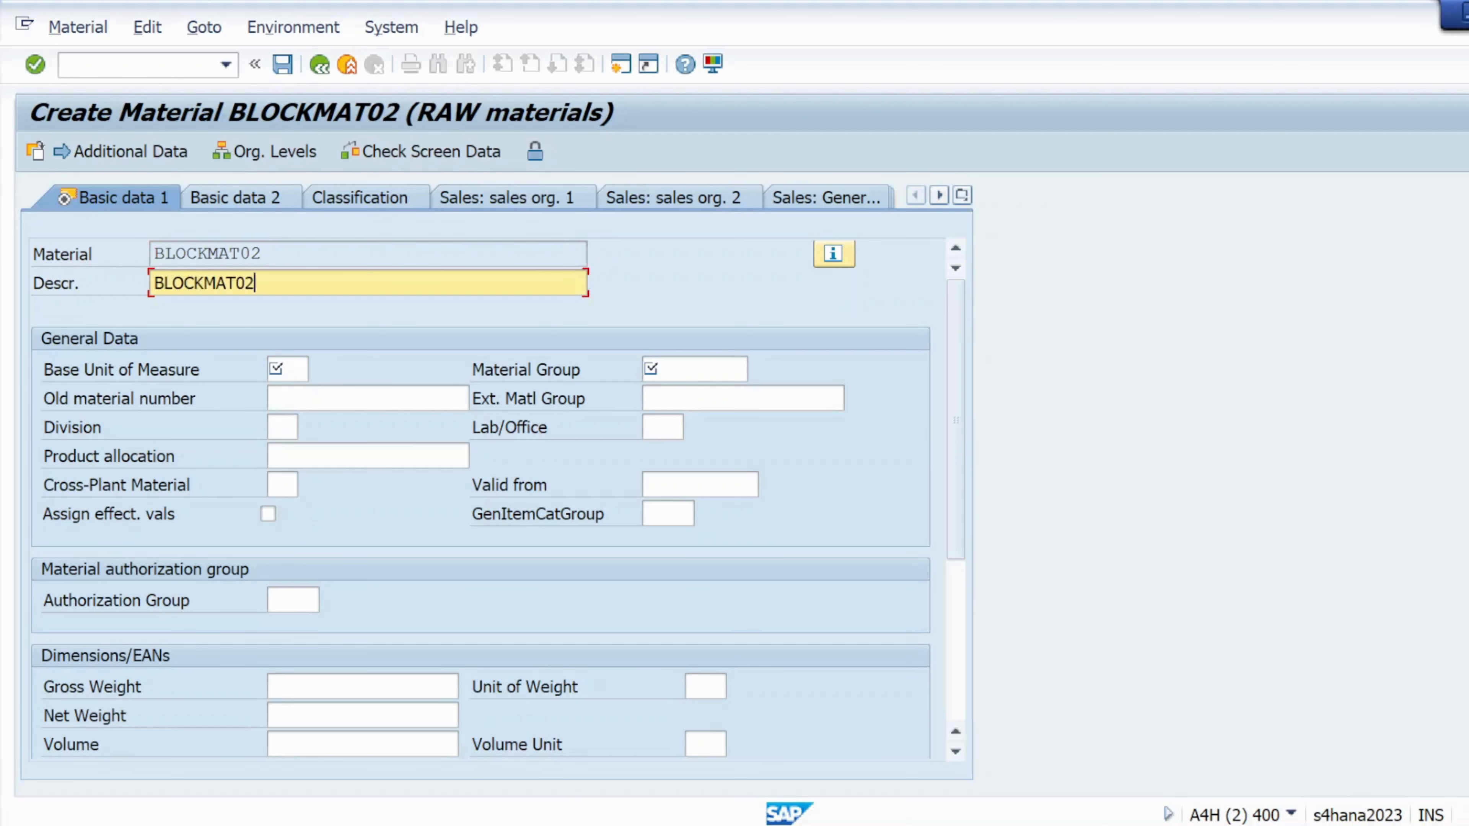
pyautogui.press('Tab')
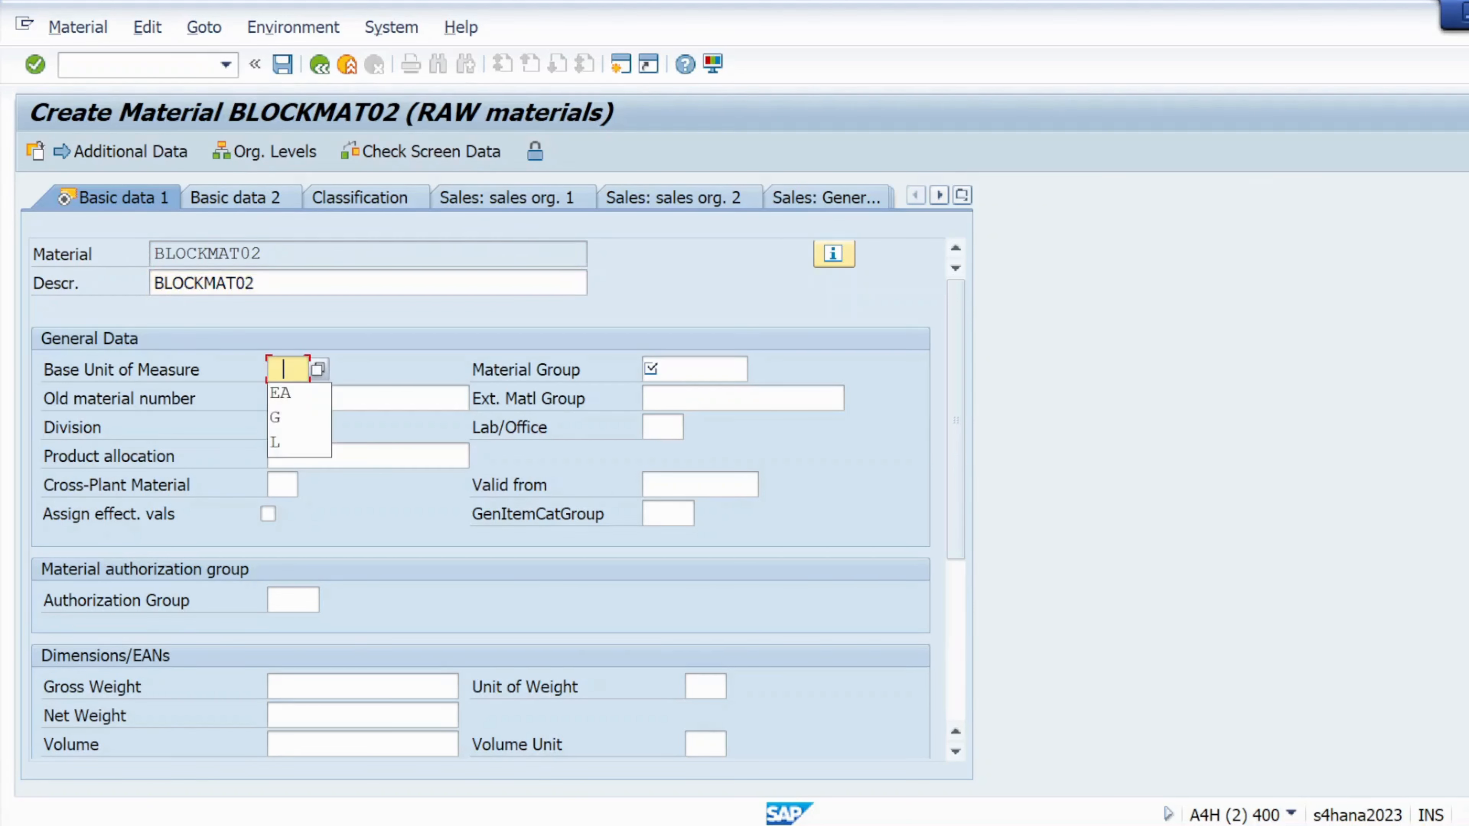
pyautogui.click(297, 398)
pyautogui.click(682, 370)
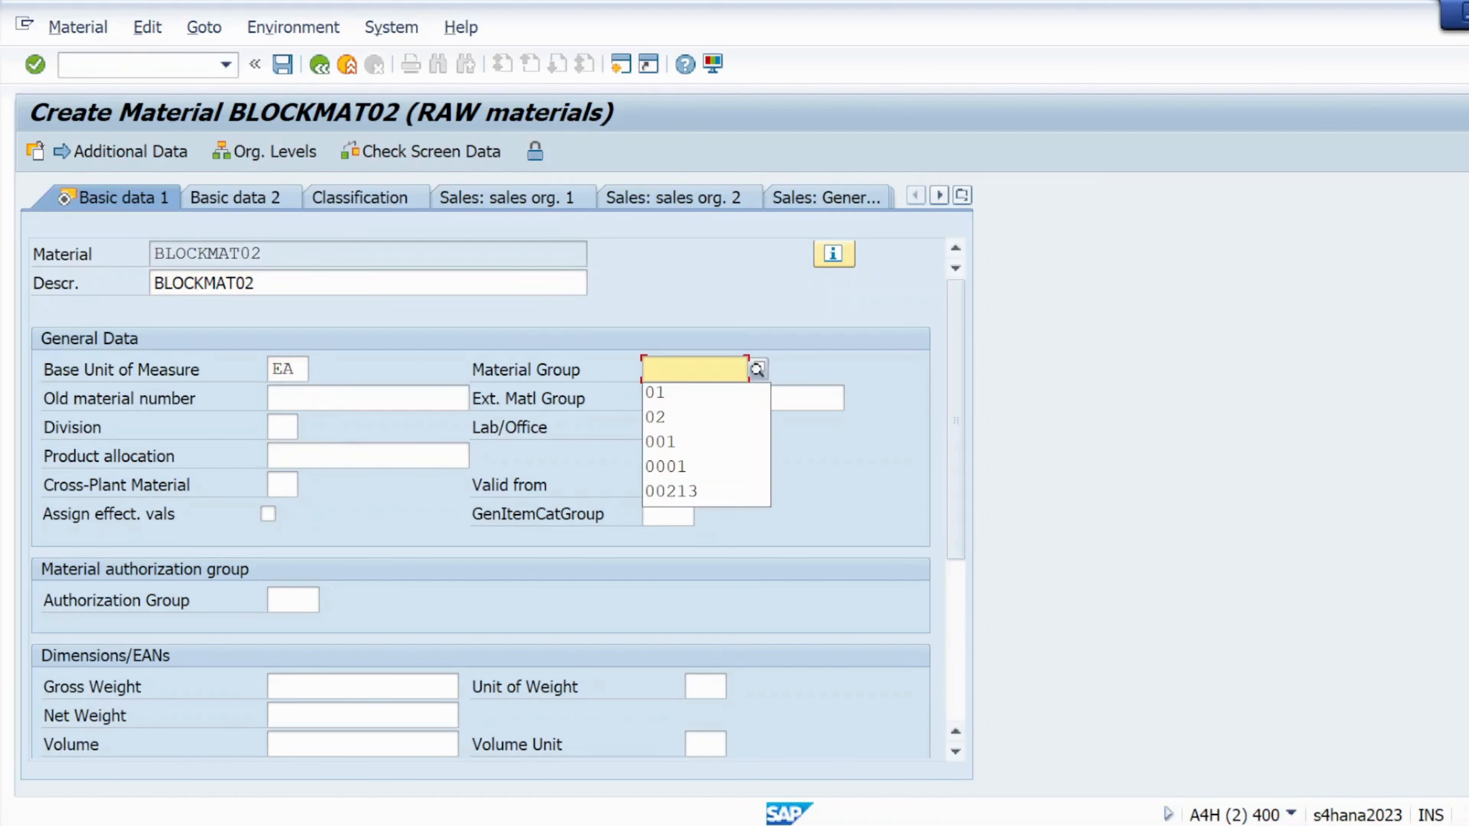
pyautogui.click(688, 400)
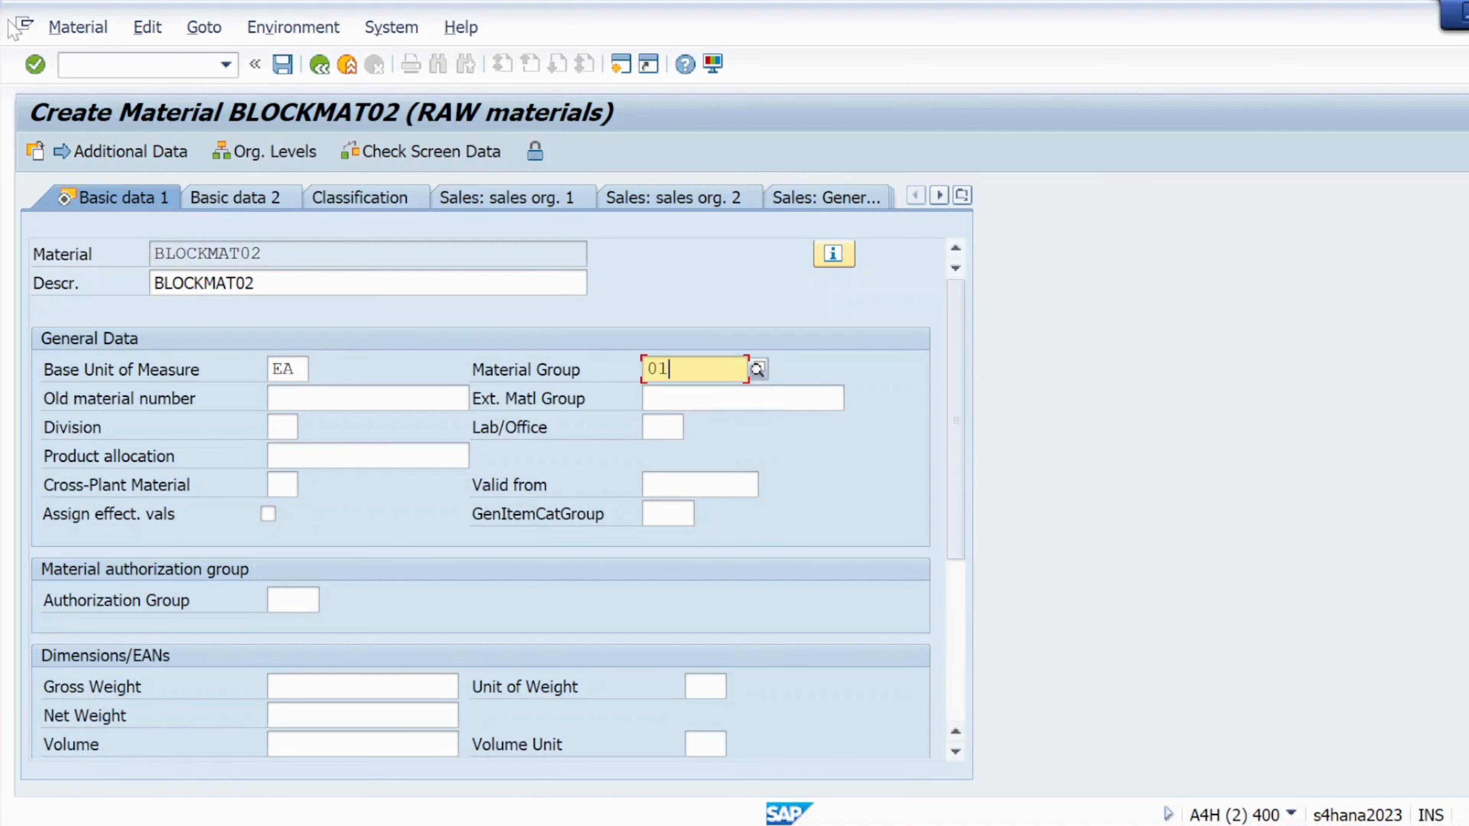
# - Confirm the purchasing and plant storage views to reach the Accounting 1 view
pyautogui.click(35, 65)
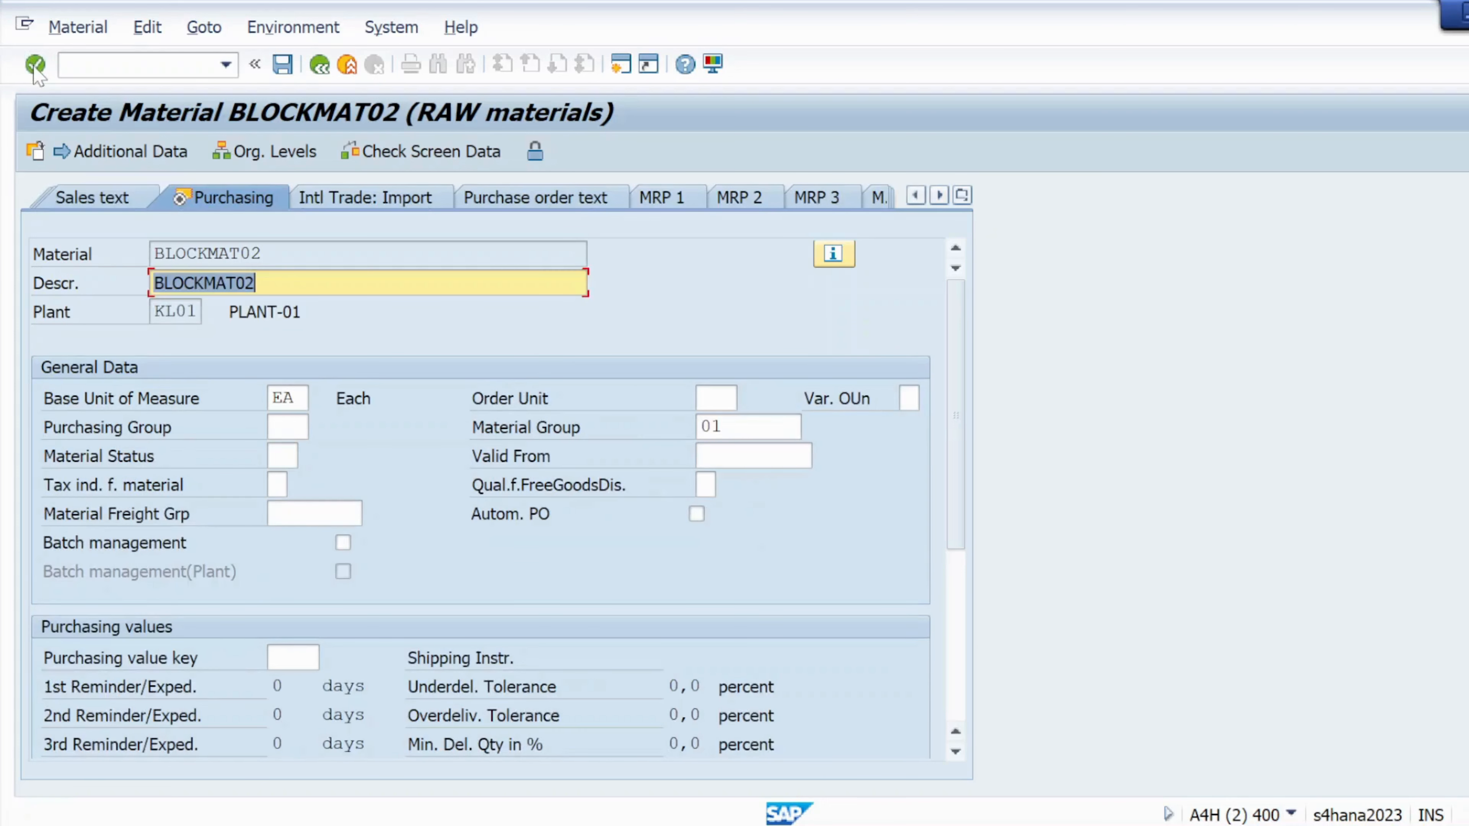
pyautogui.click(35, 64)
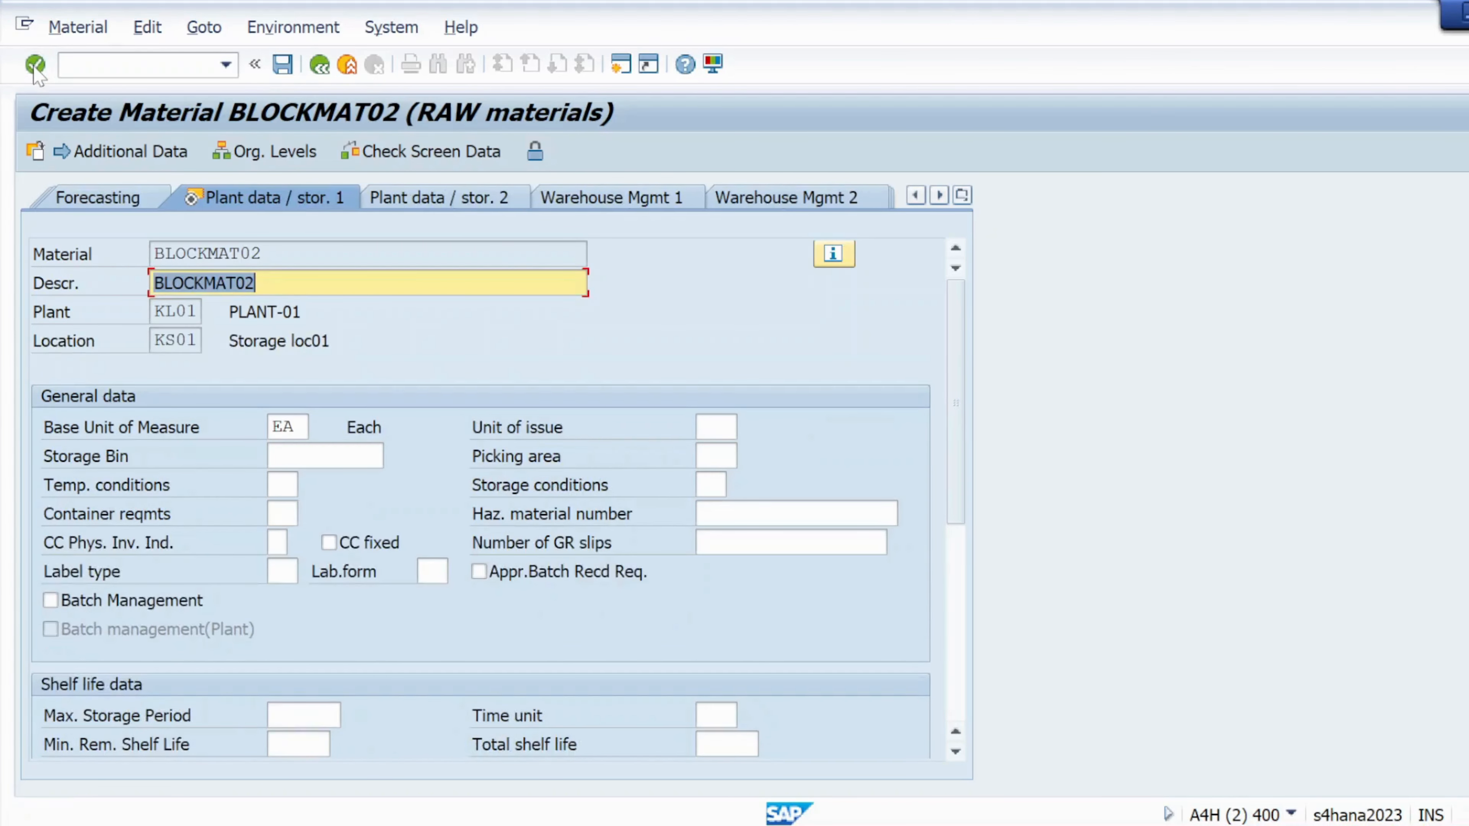
pyautogui.click(35, 64)
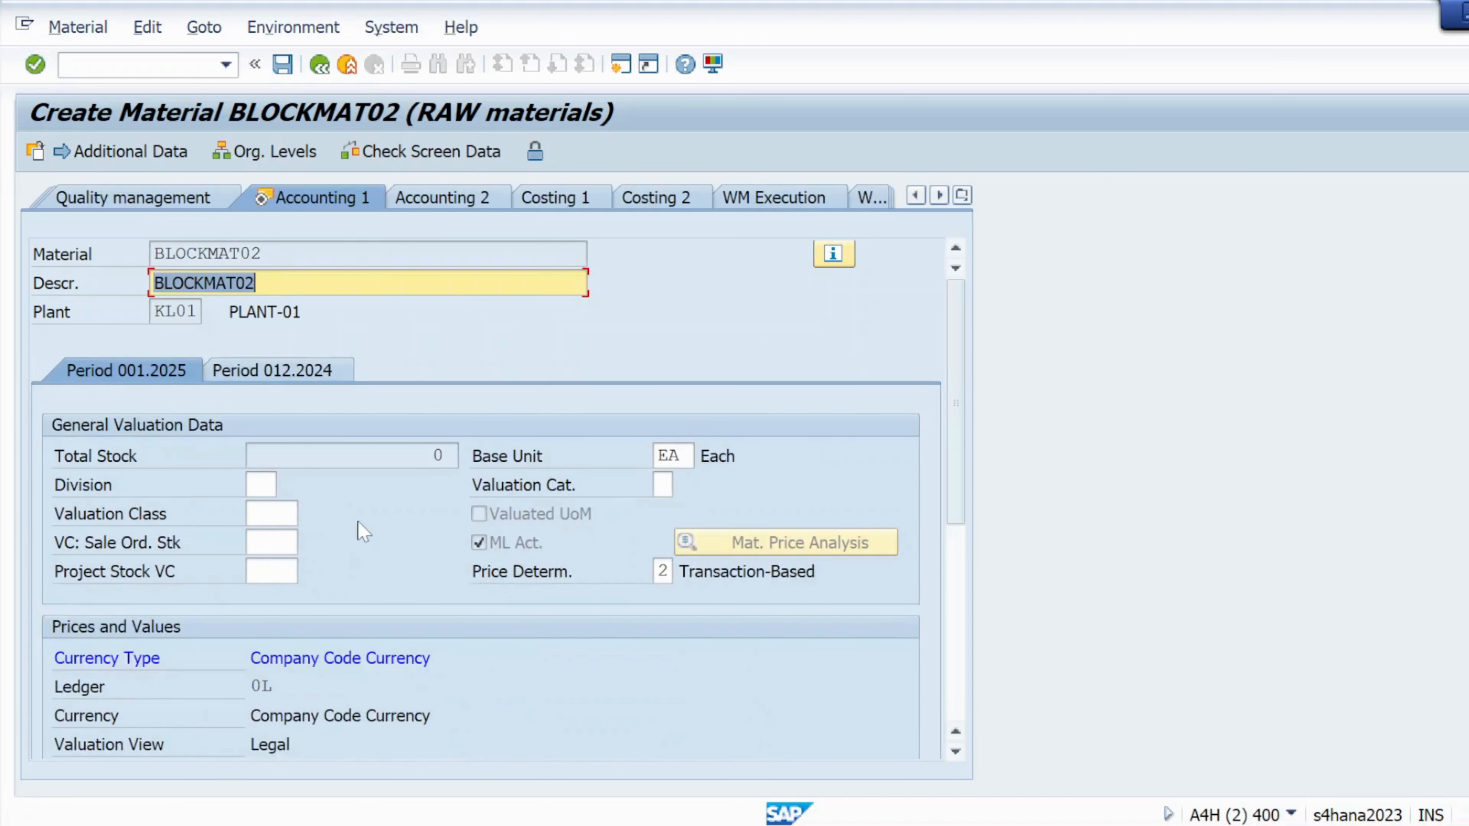
pyautogui.click(962, 683)
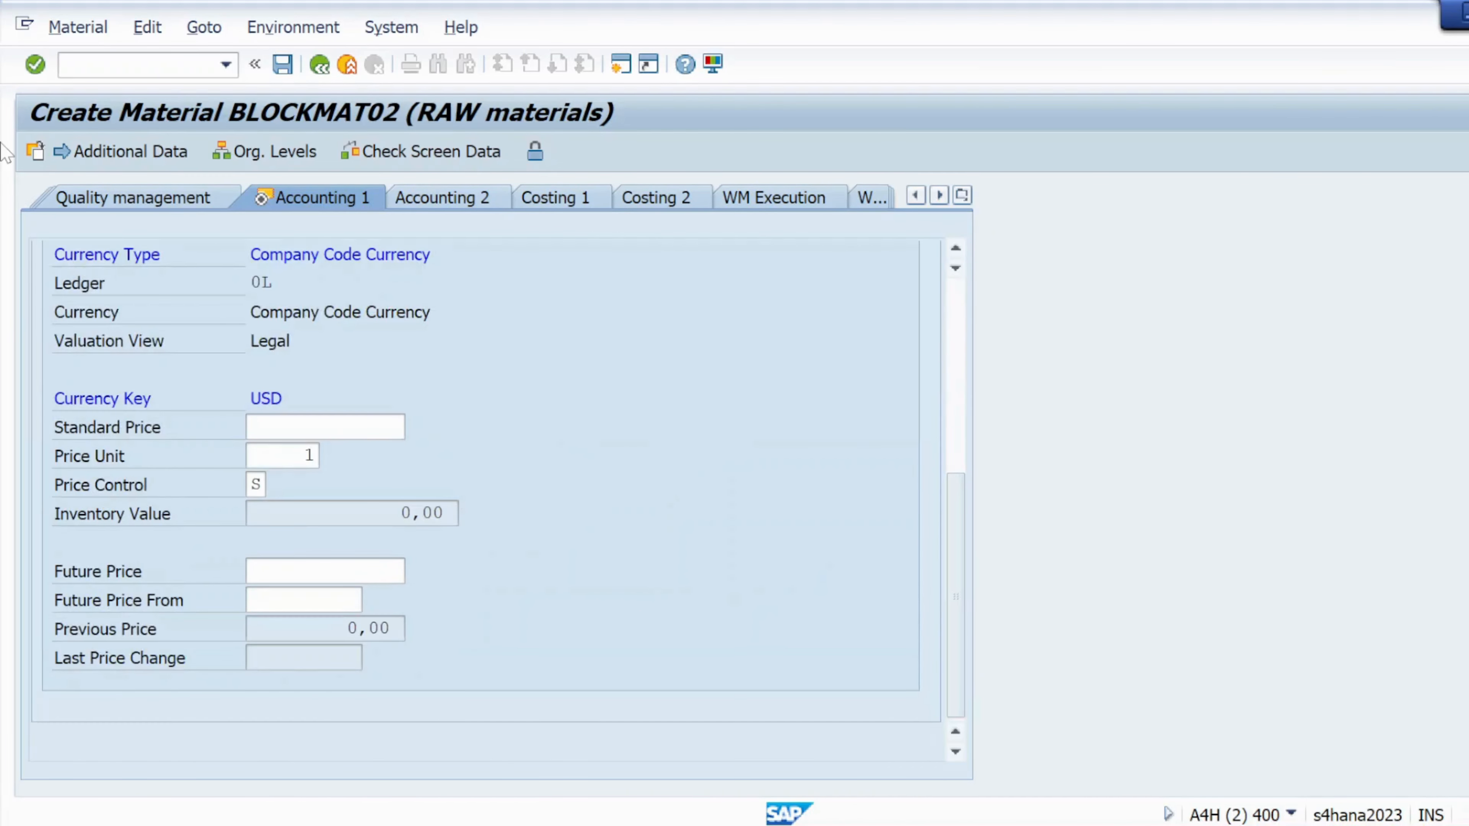
pyautogui.click(35, 65)
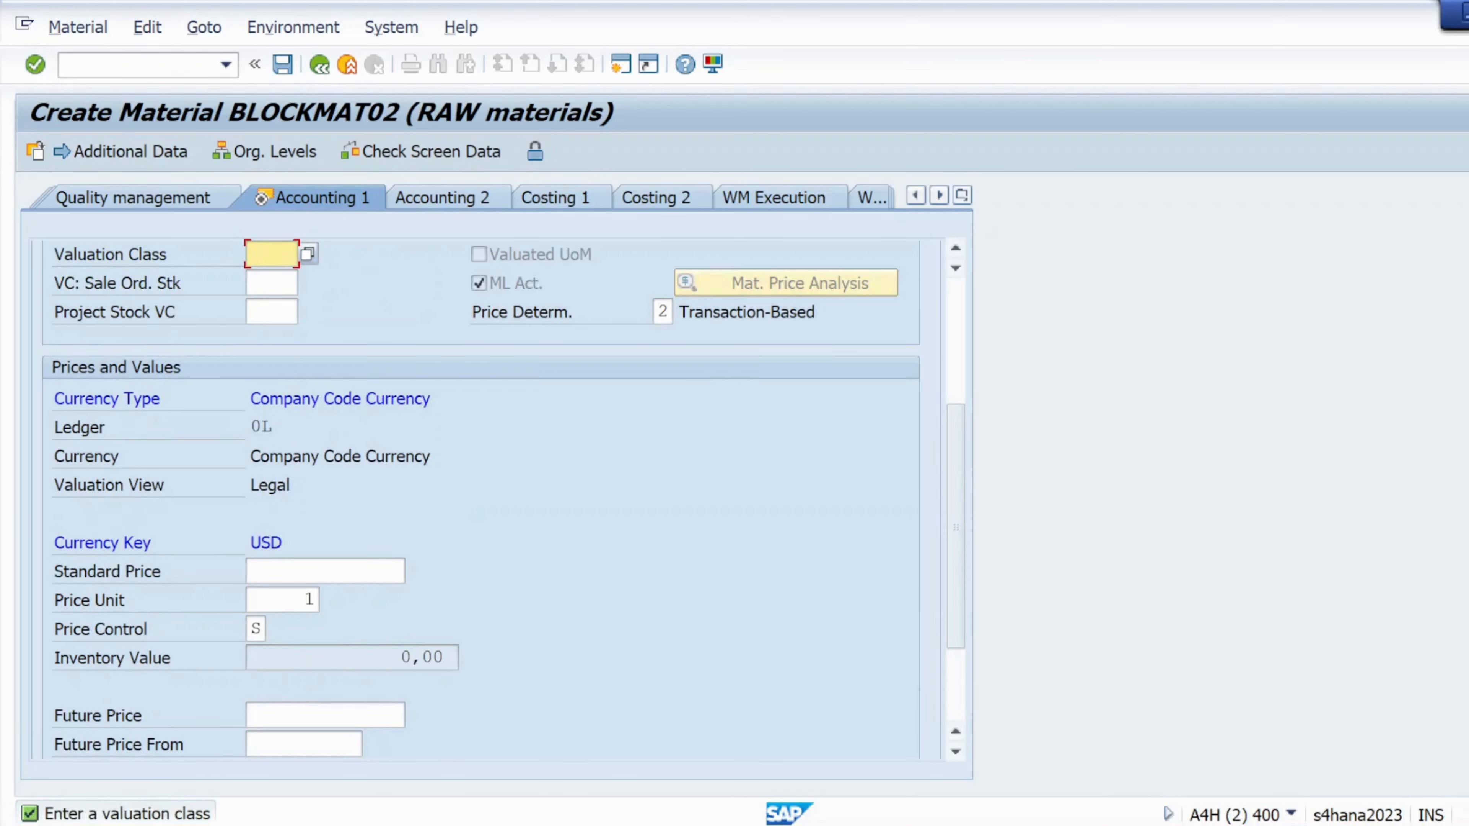
# - Set valuation class 3001 (Raw materials 2) and moving average price control V
pyautogui.click(307, 253)
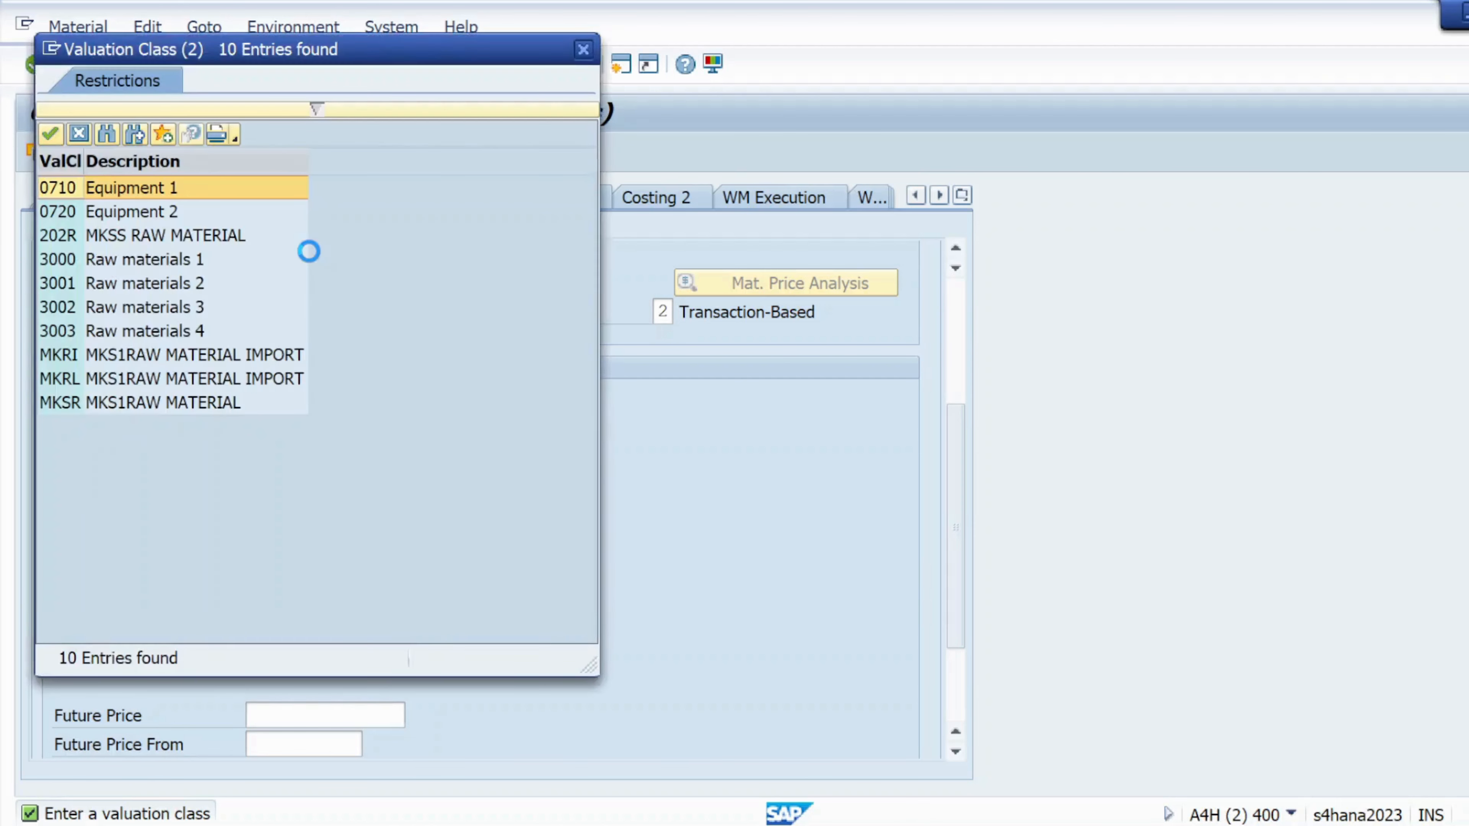
pyautogui.doubleClick(117, 286)
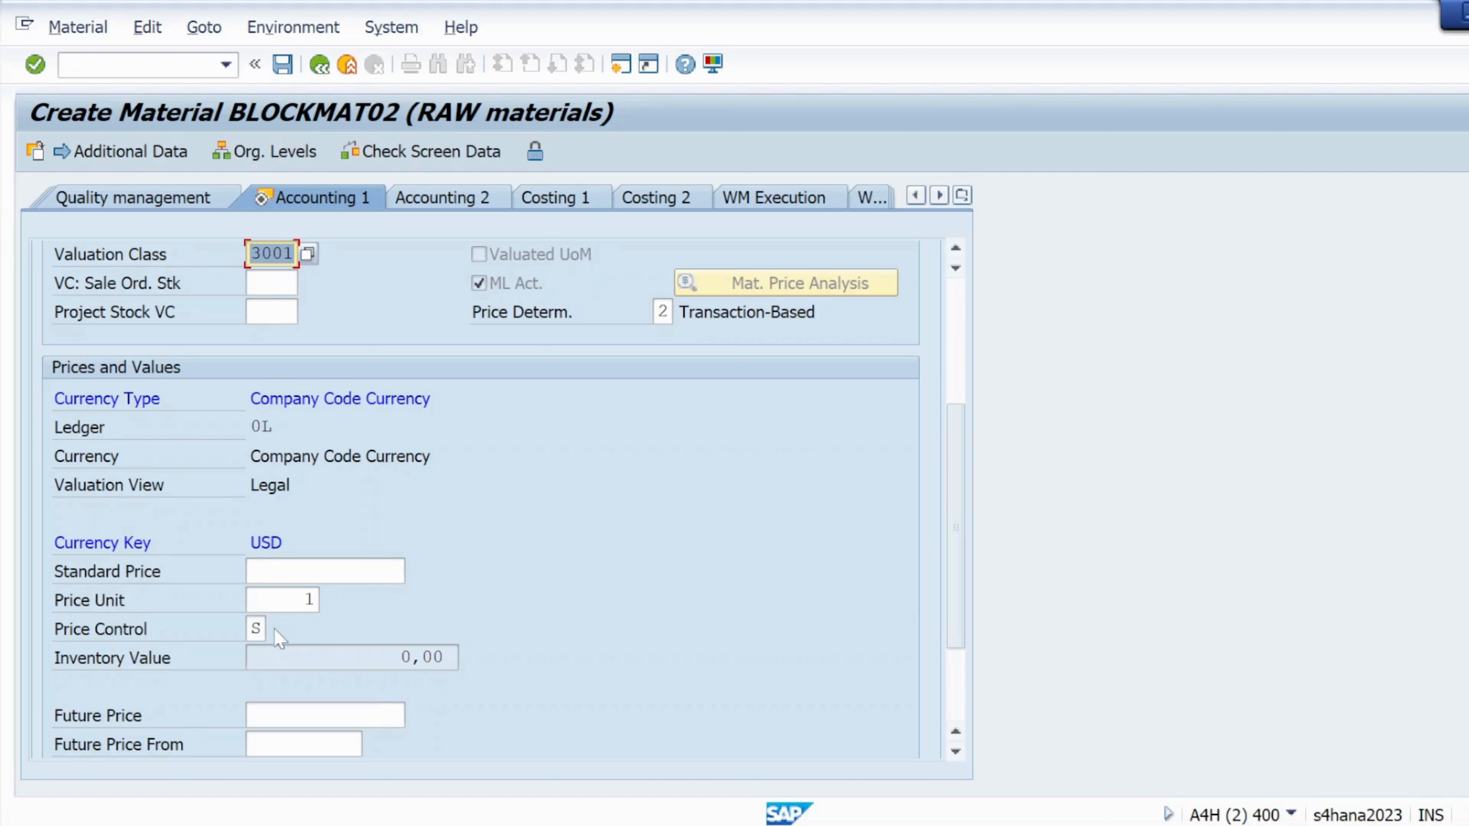
pyautogui.click(256, 629)
pyautogui.press('BackSpace')
pyautogui.write('V')
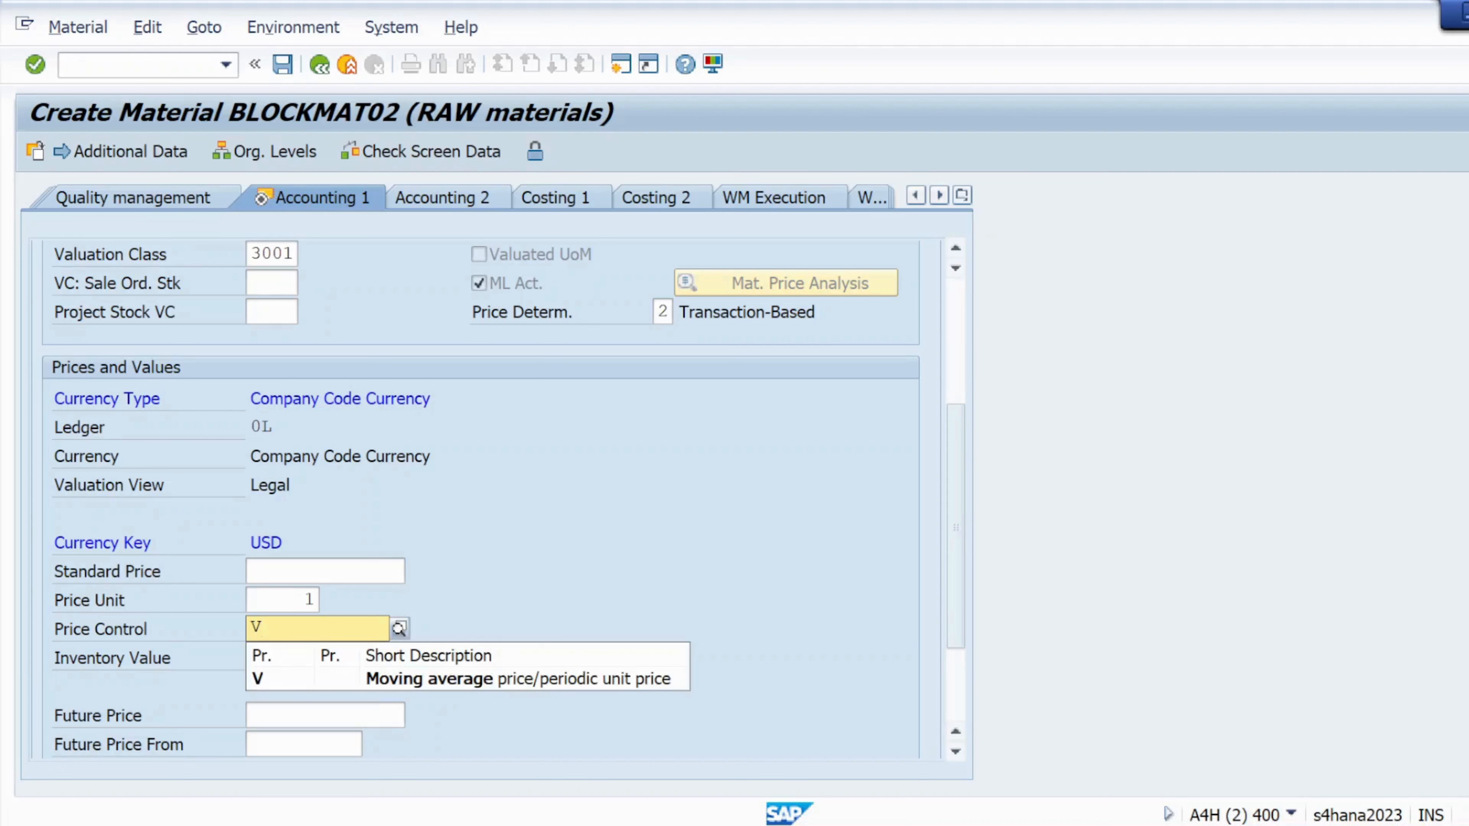
pyautogui.click(274, 680)
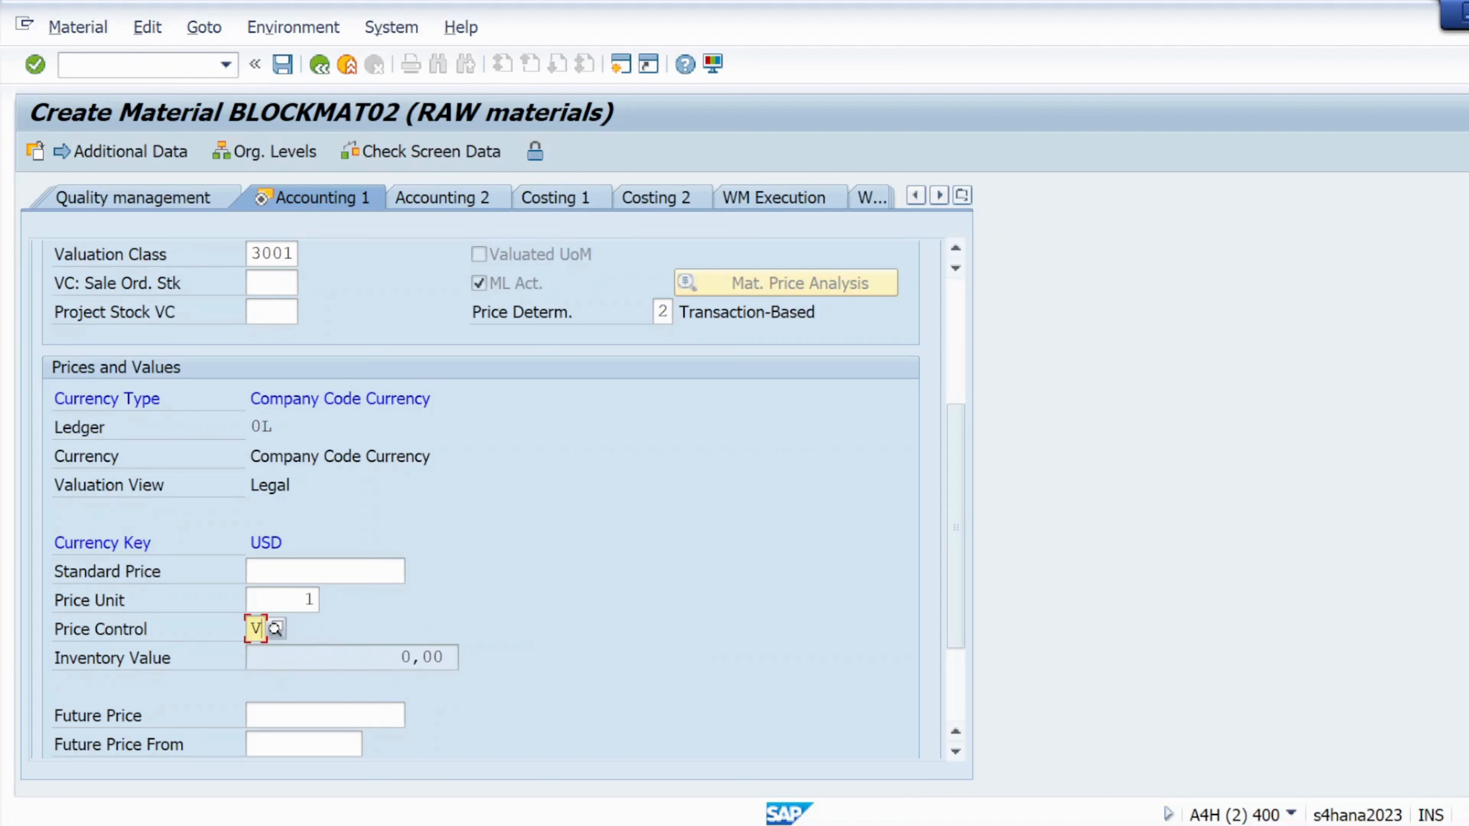
# - Change the price unit from 1 to 10 and recalculate prices
pyautogui.click(305, 601)
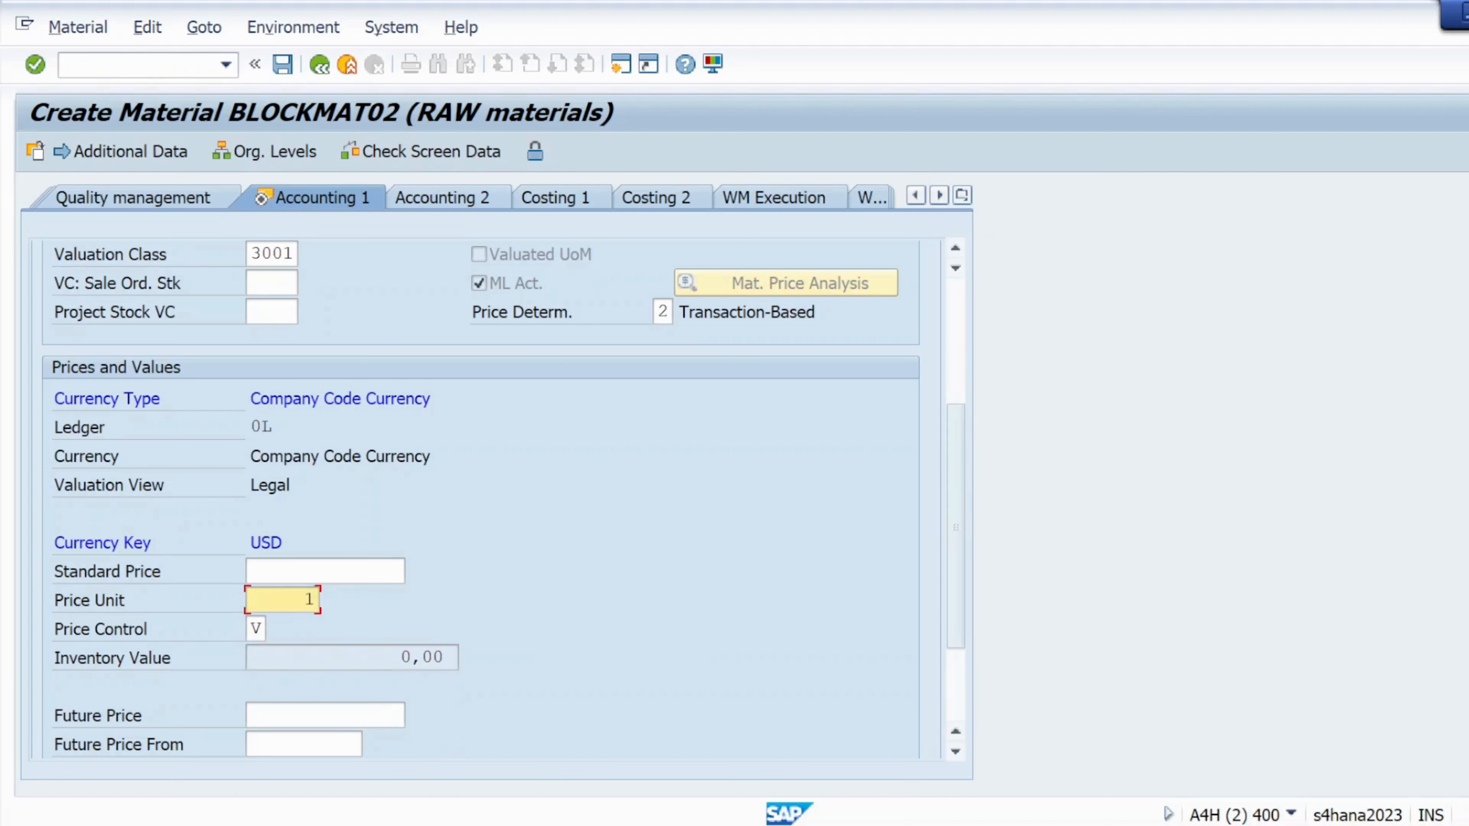
pyautogui.press('BackSpace')
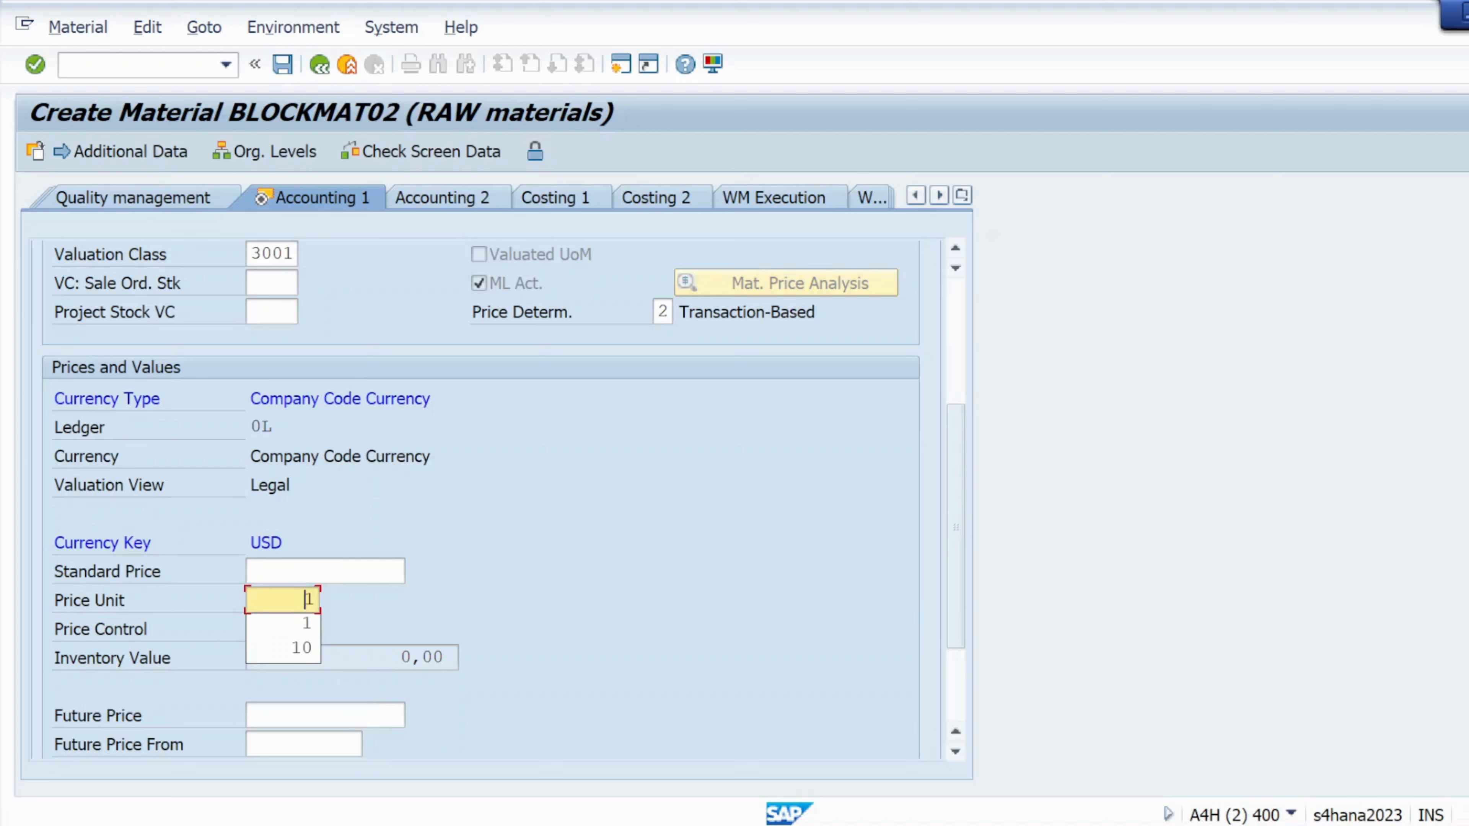
pyautogui.press('Delete')
pyautogui.write('10')
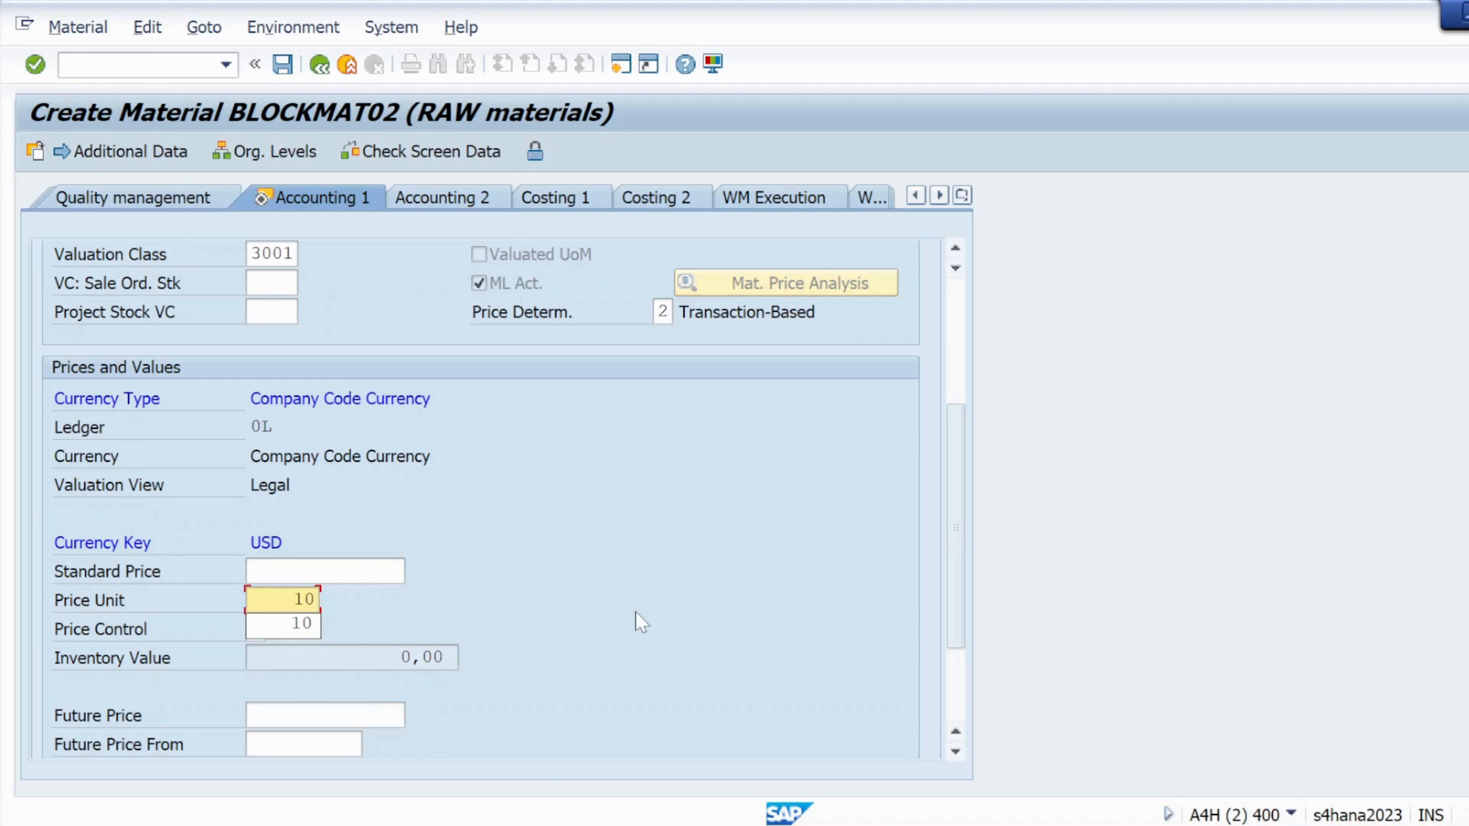
pyautogui.press('Return')
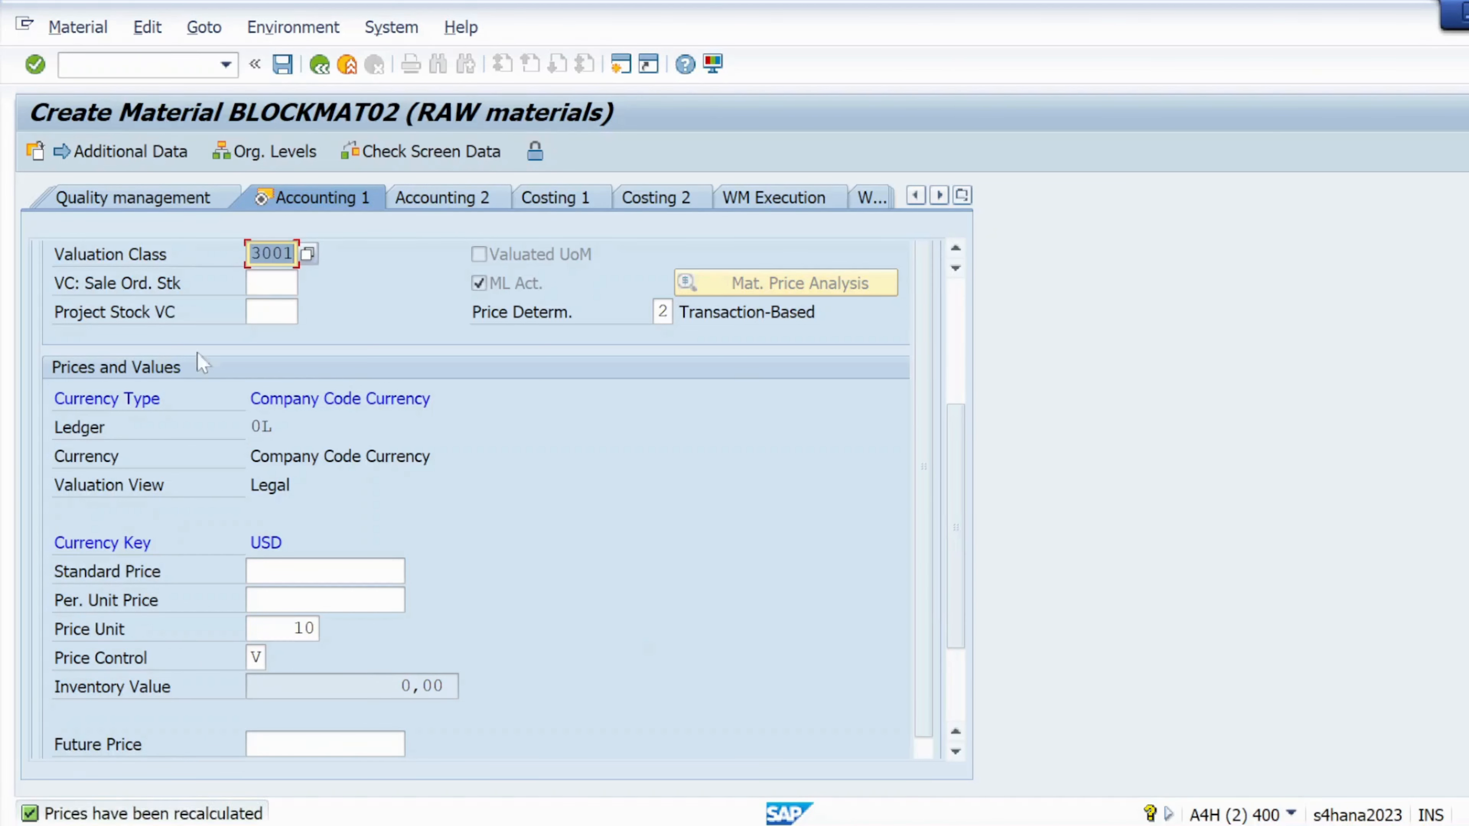
# - Enter a per-unit price of 10 for BLOCKMAT02
pyautogui.click(35, 64)
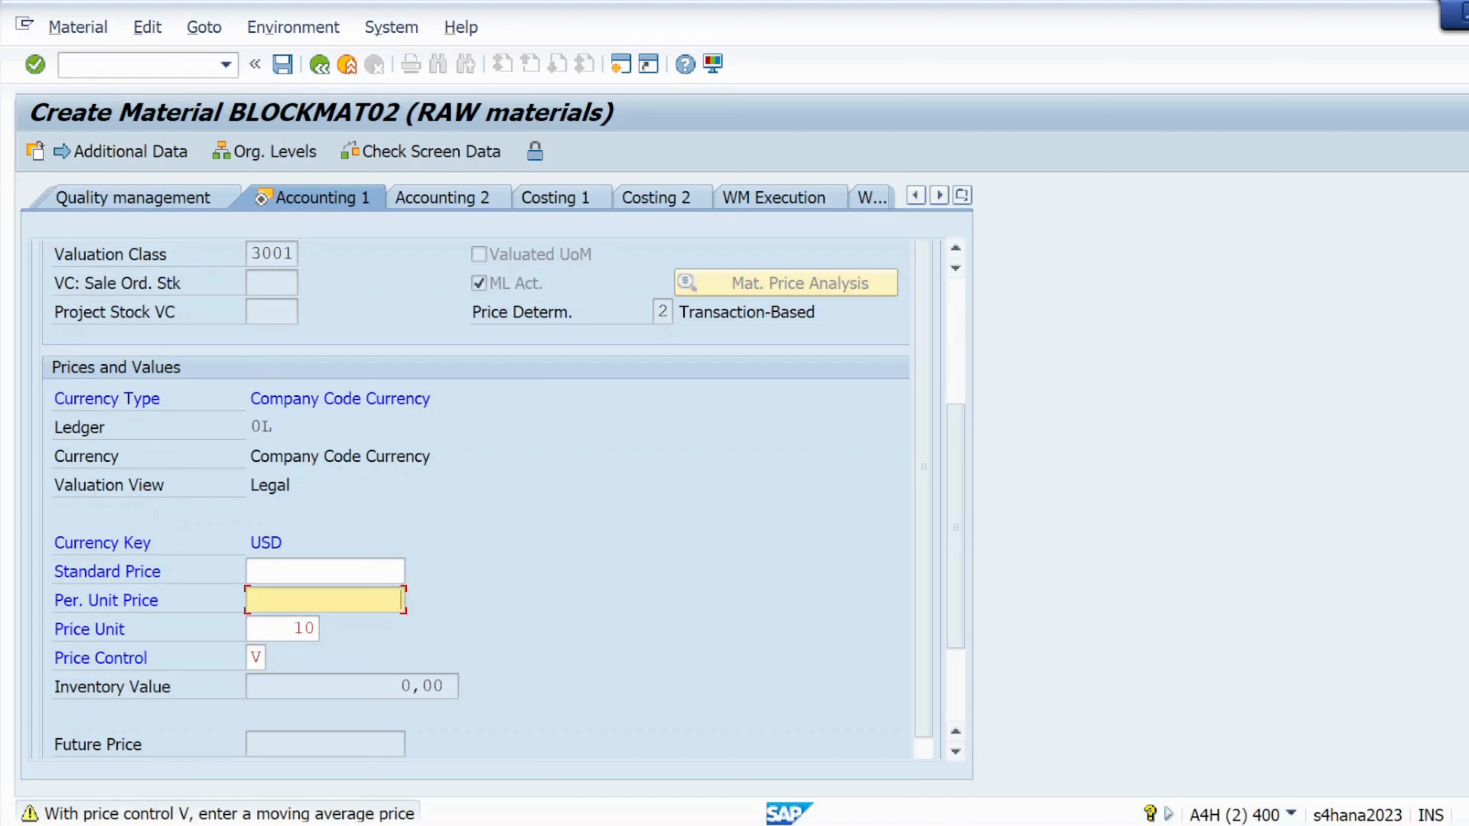
pyautogui.write('10')
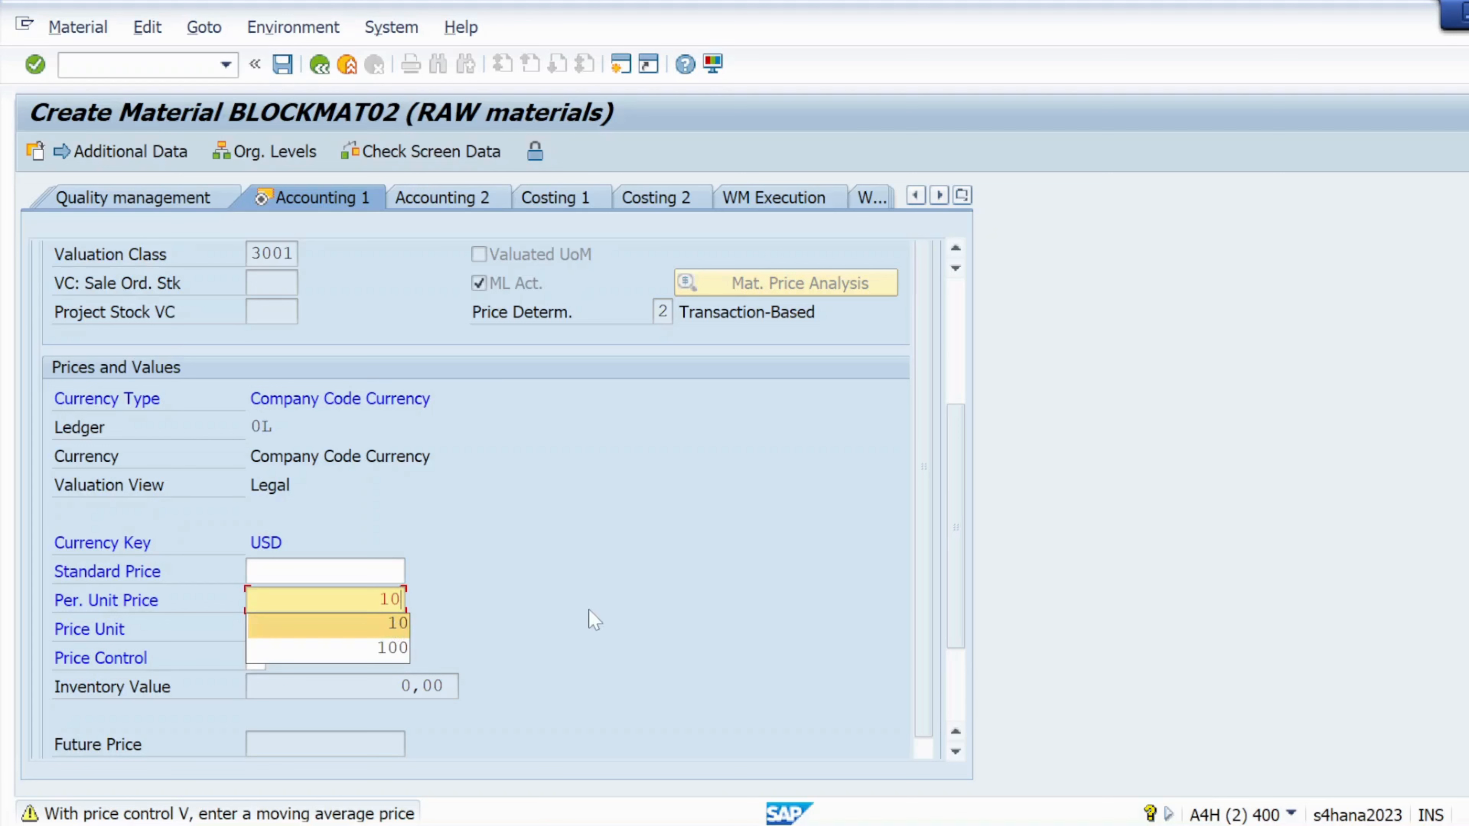
pyautogui.press('Return')
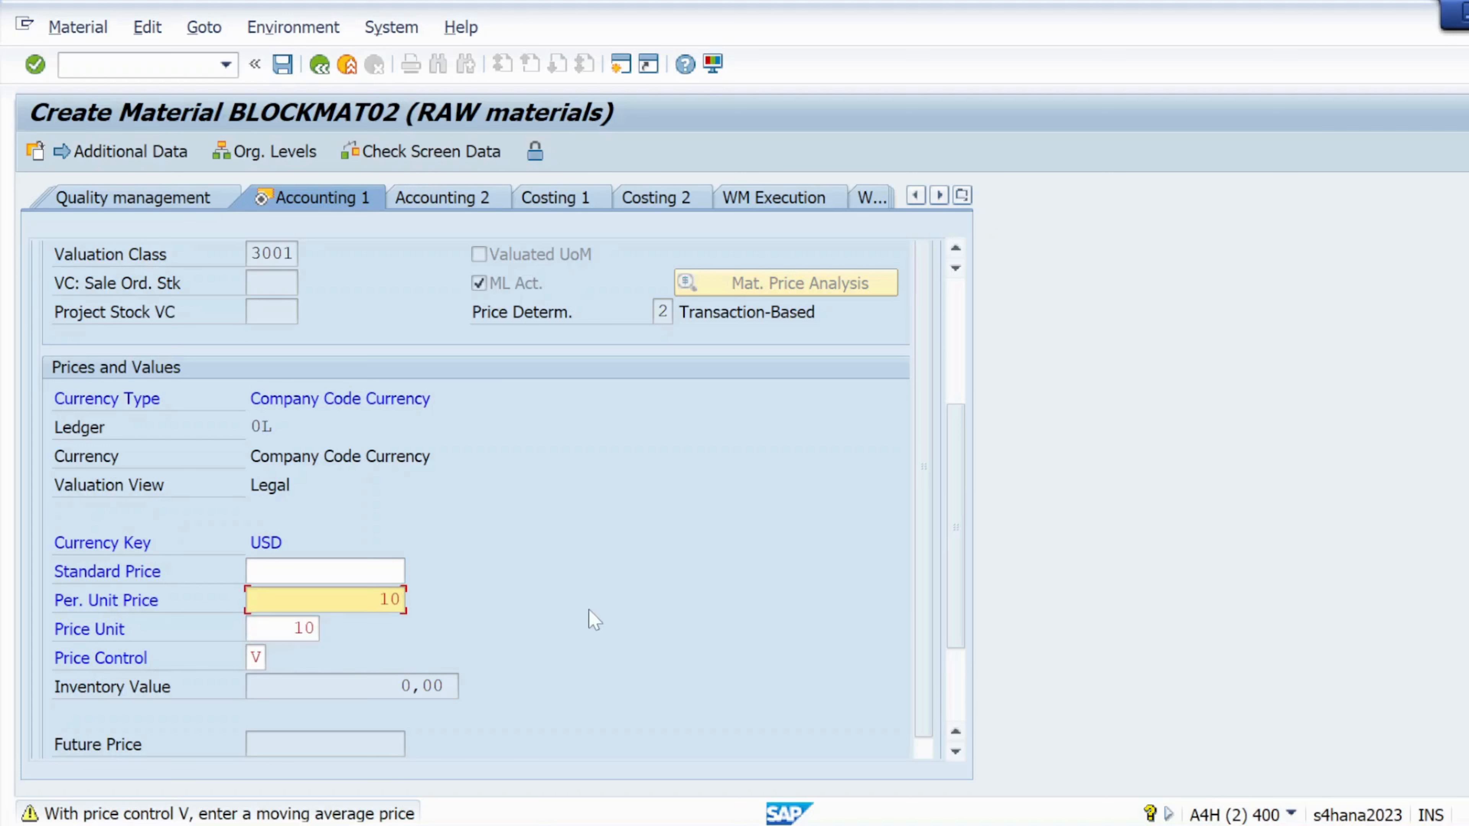
# - Correct the price unit back to 1 and proceed to the save-before-exit prompt
pyautogui.click(305, 629)
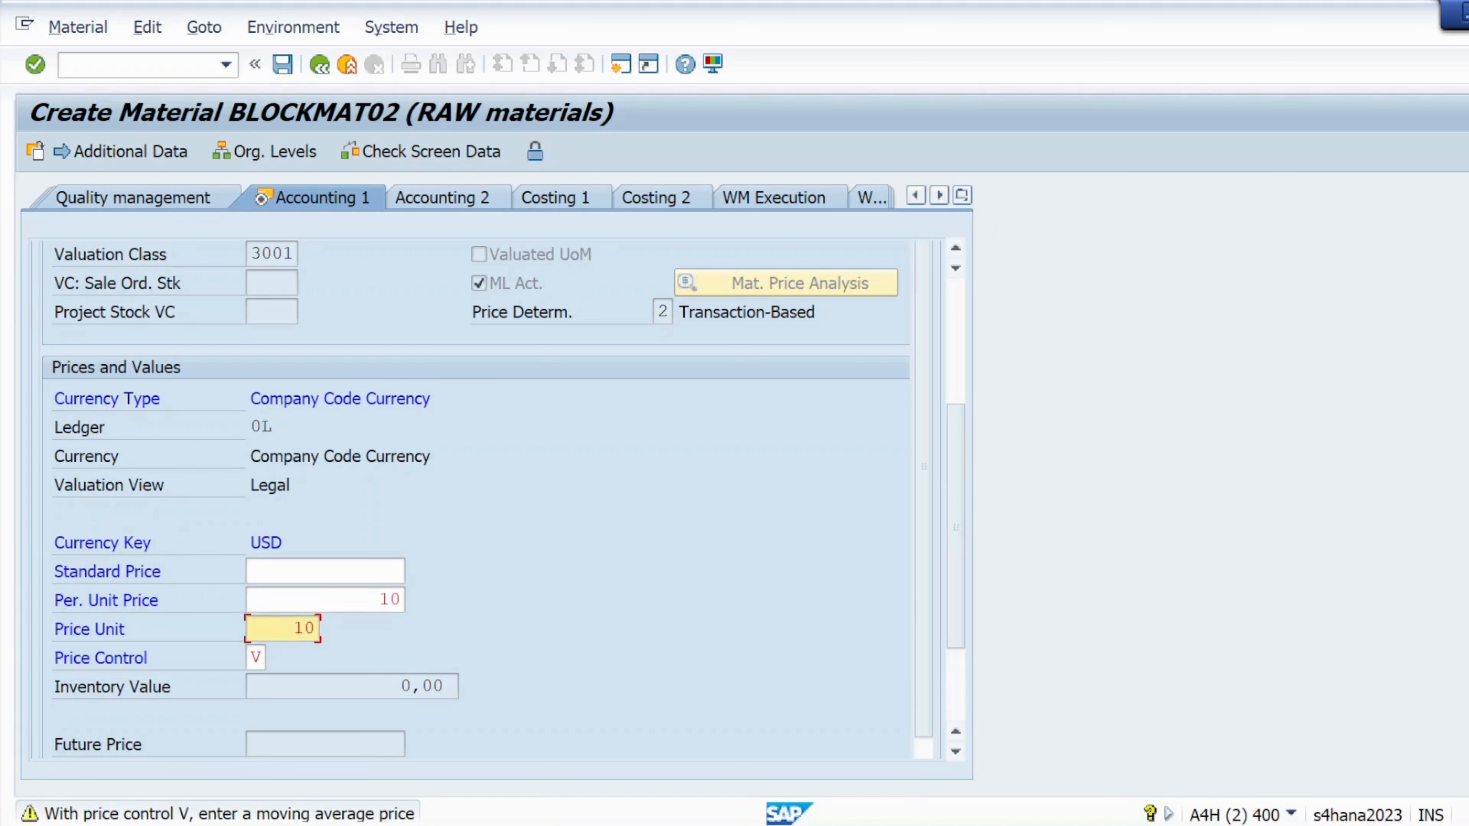
pyautogui.press('BackSpace')
pyautogui.press('Return')
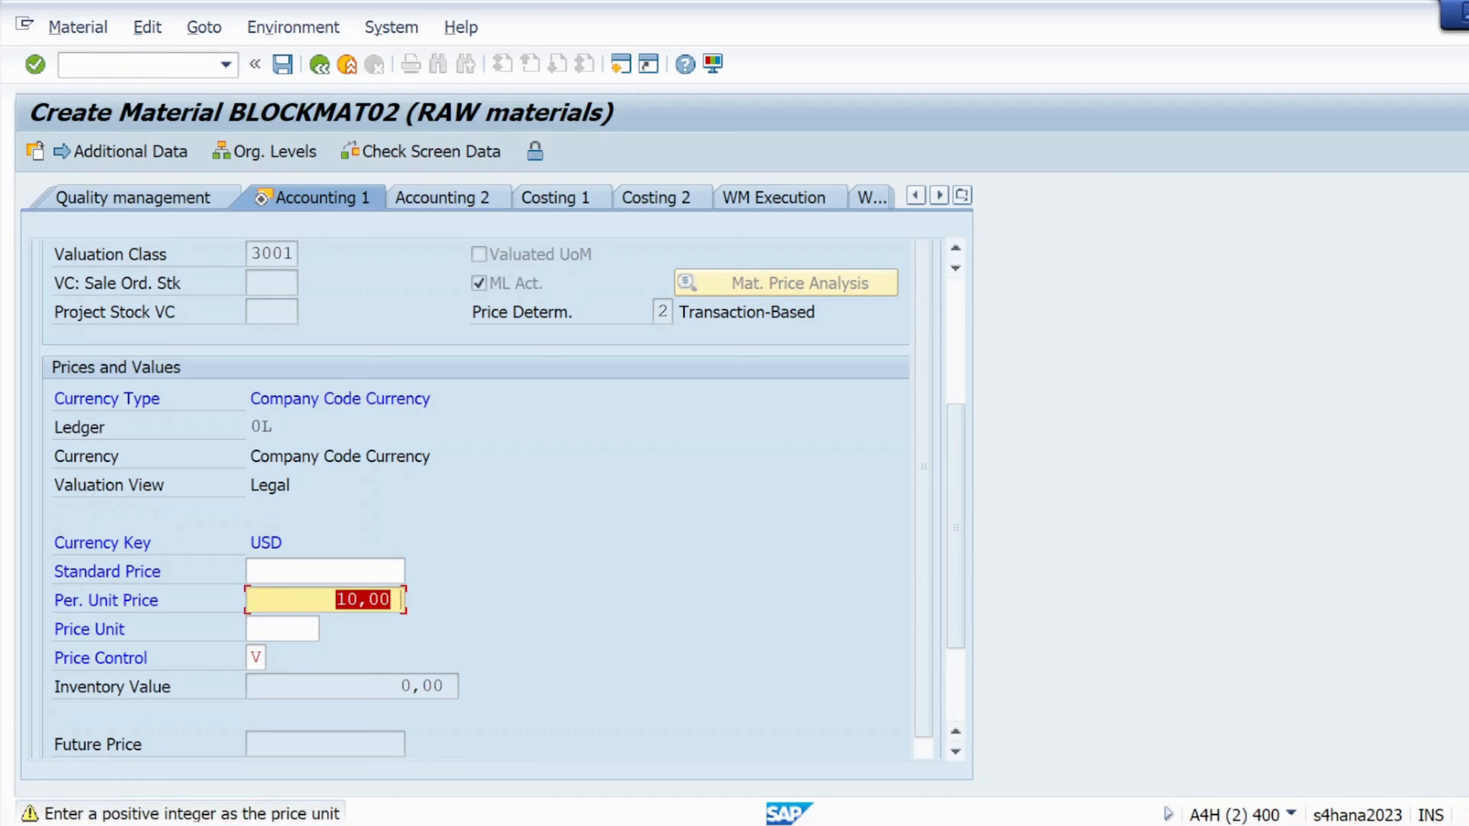
pyautogui.press('Tab')
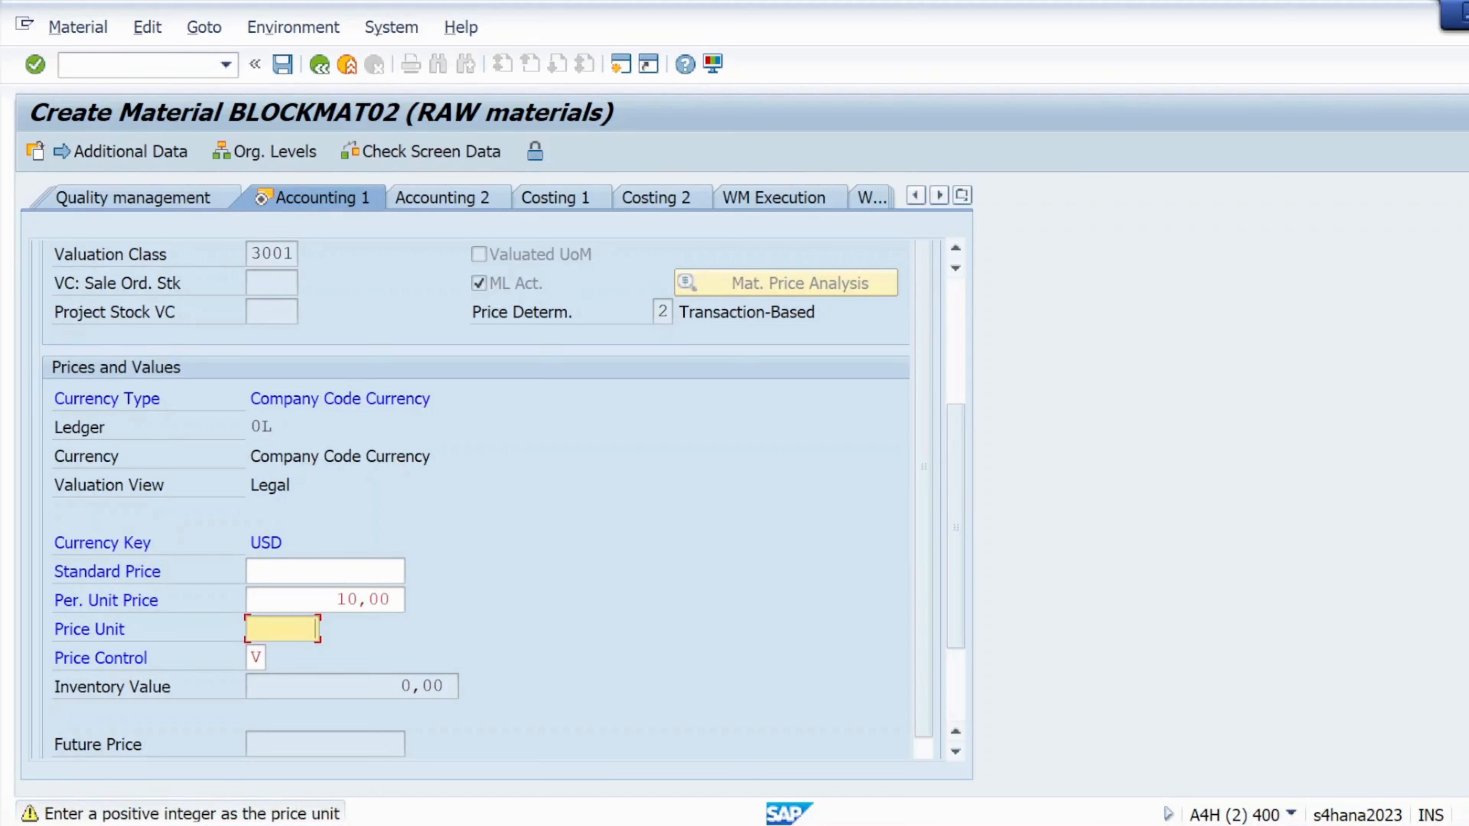
pyautogui.write('1')
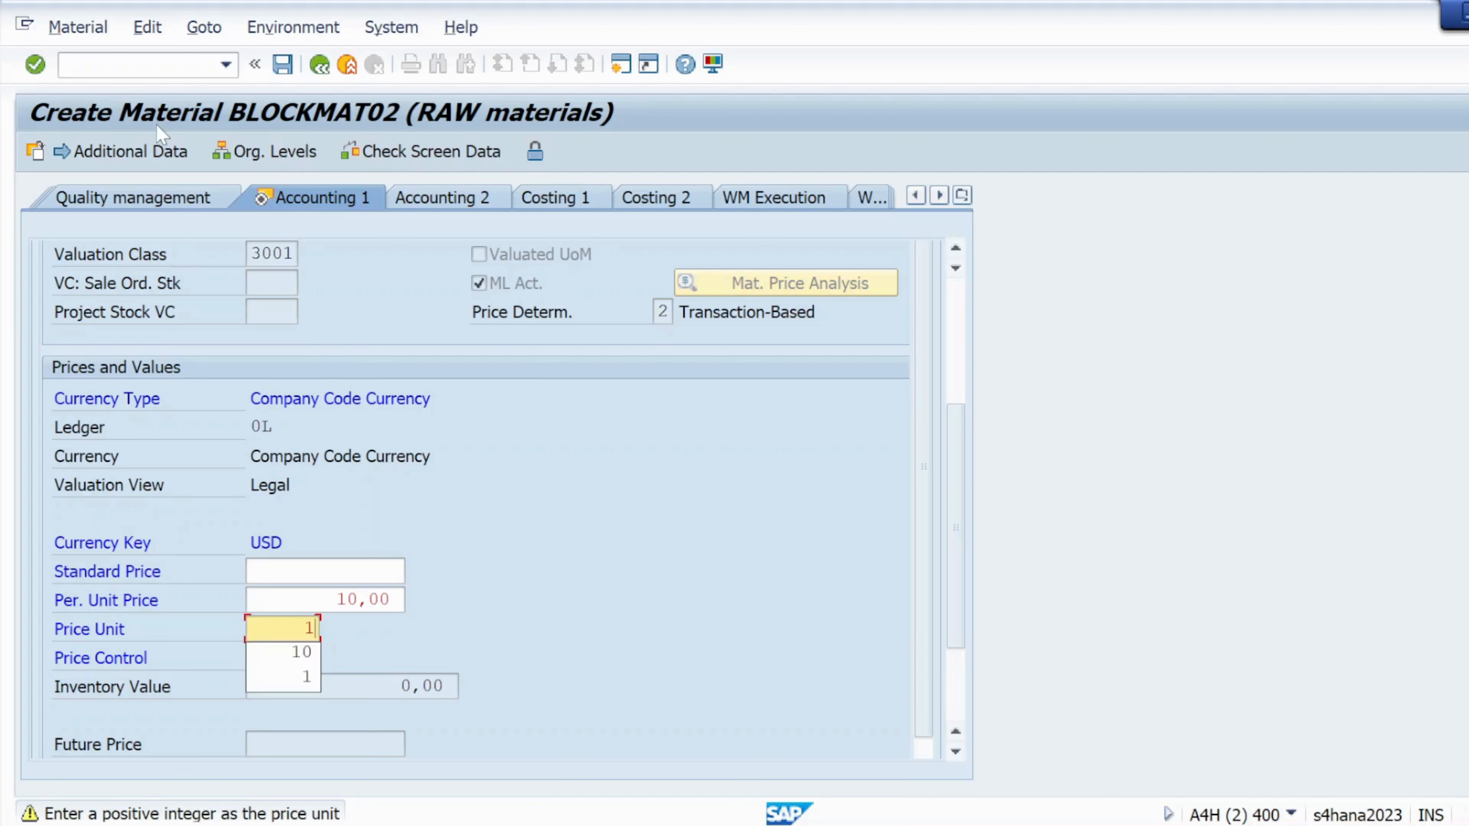
pyautogui.click(35, 64)
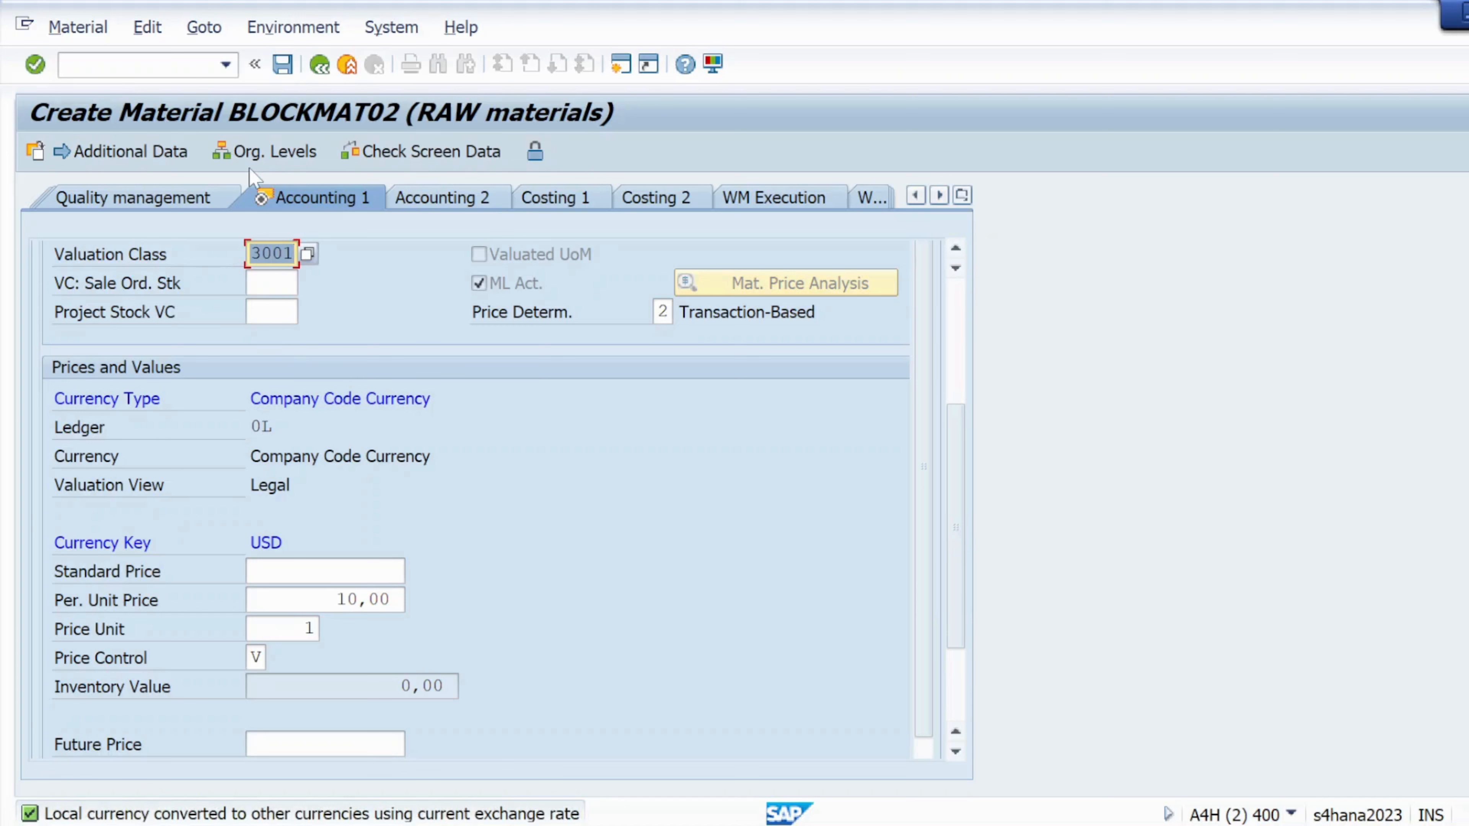
pyautogui.click(35, 64)
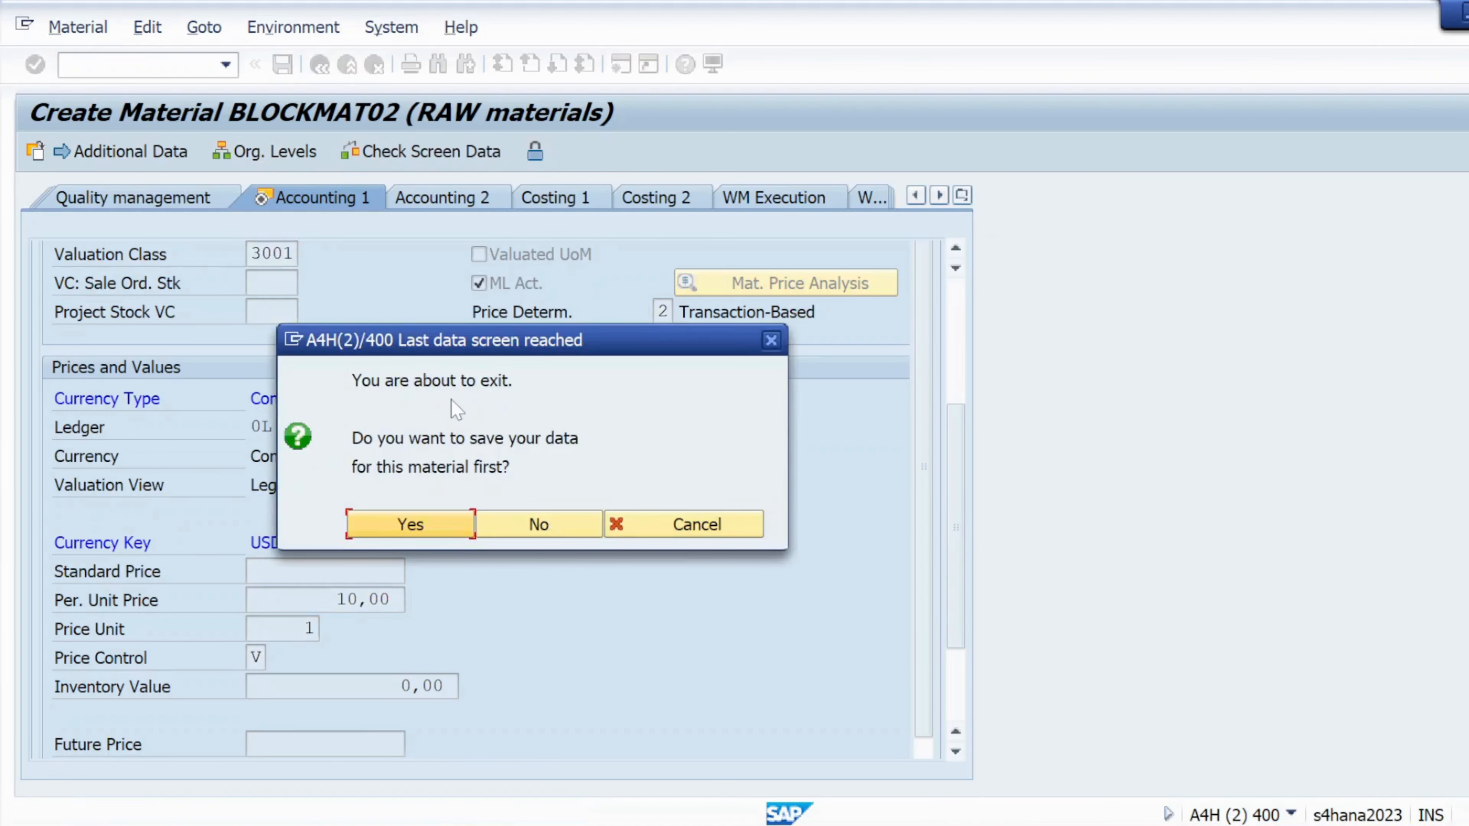
# - Save BLOCKMAT02 and copy the 'Material BLOCKMAT02 created' message to the notes
pyautogui.click(423, 535)
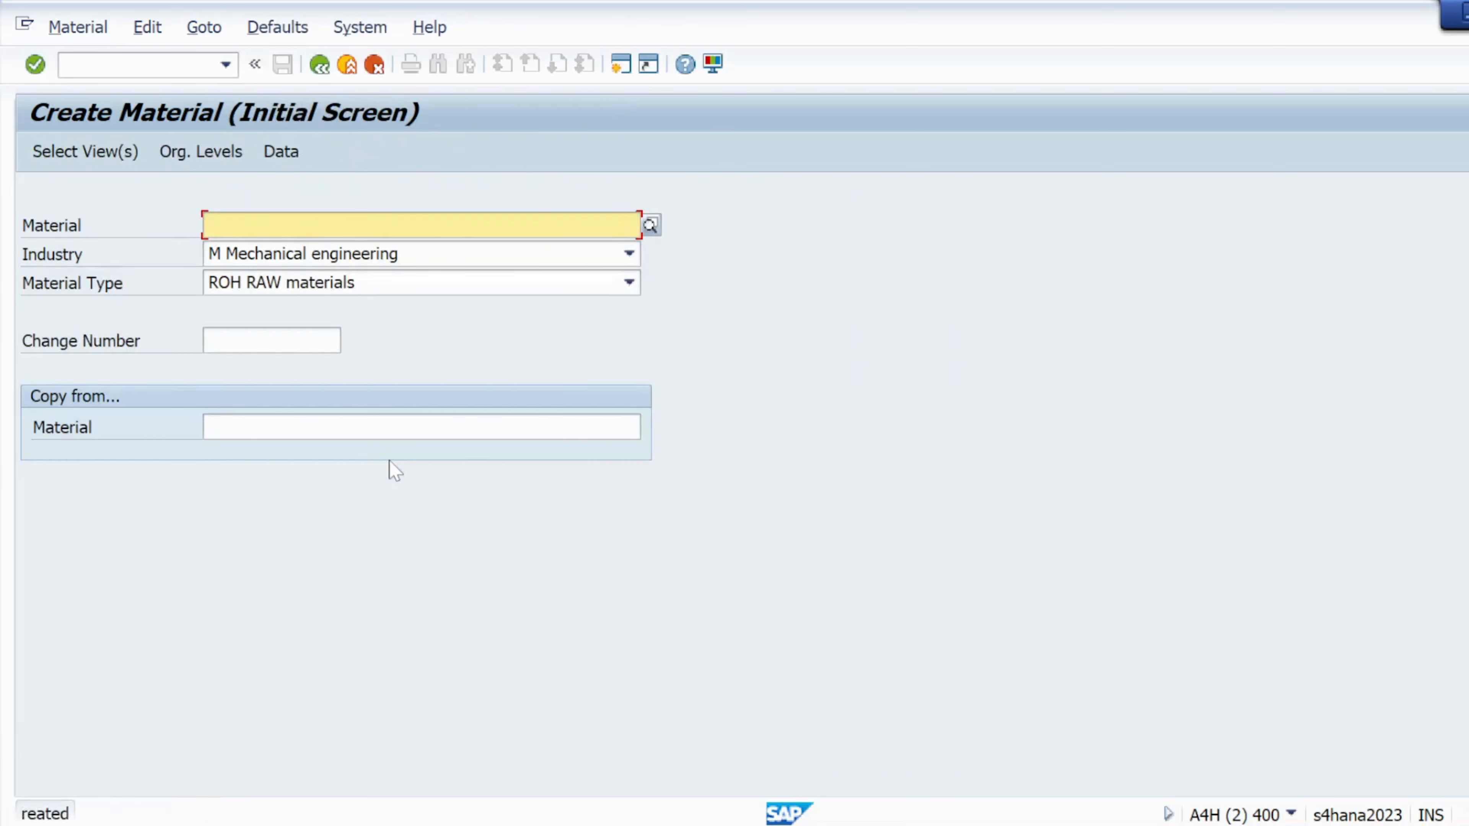
pyautogui.click(149, 815)
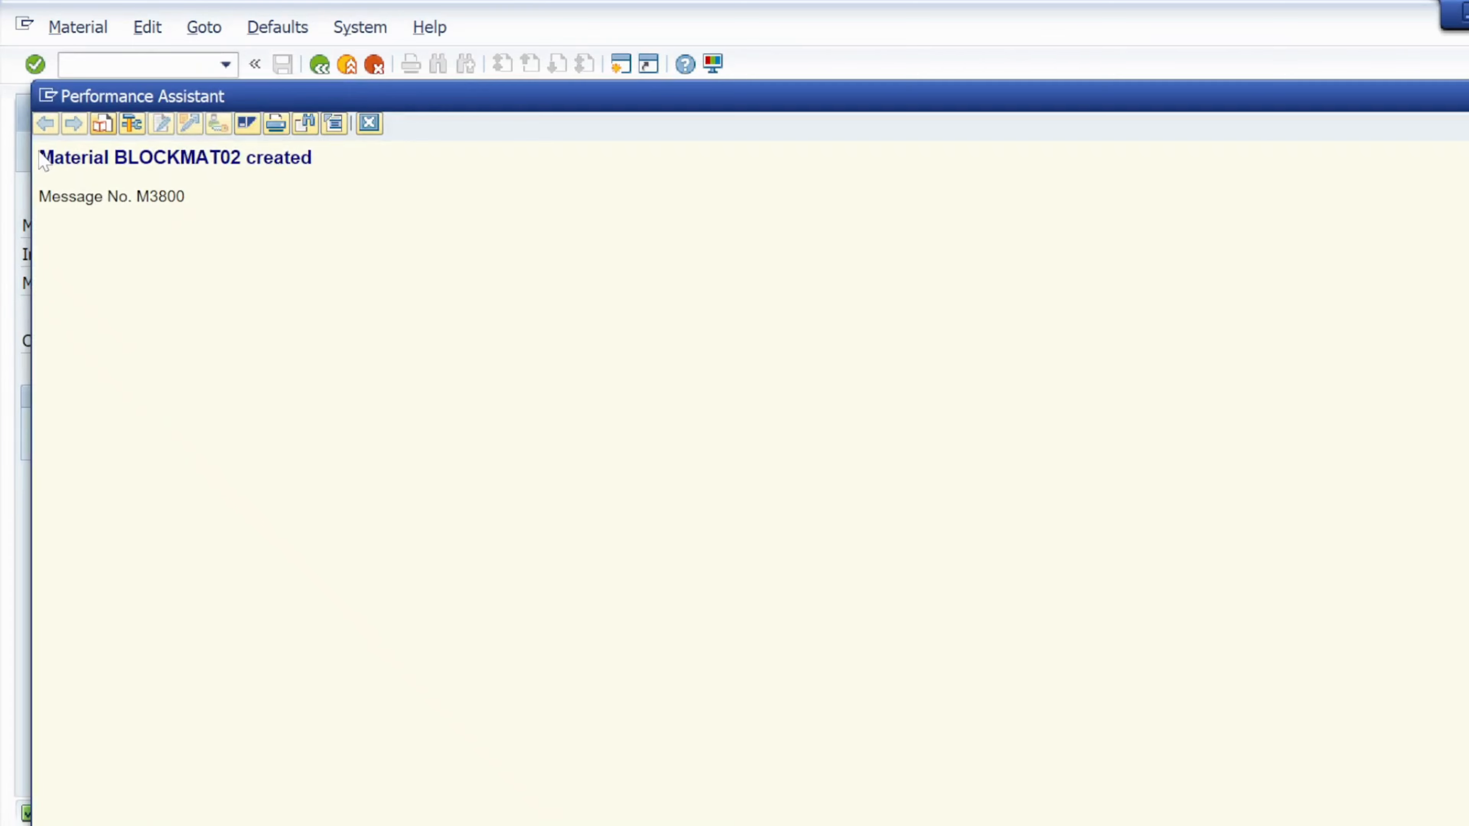
pyautogui.moveTo(39, 158); pyautogui.dragTo(312, 158)
pyautogui.hotkey('ctrl', 'c')
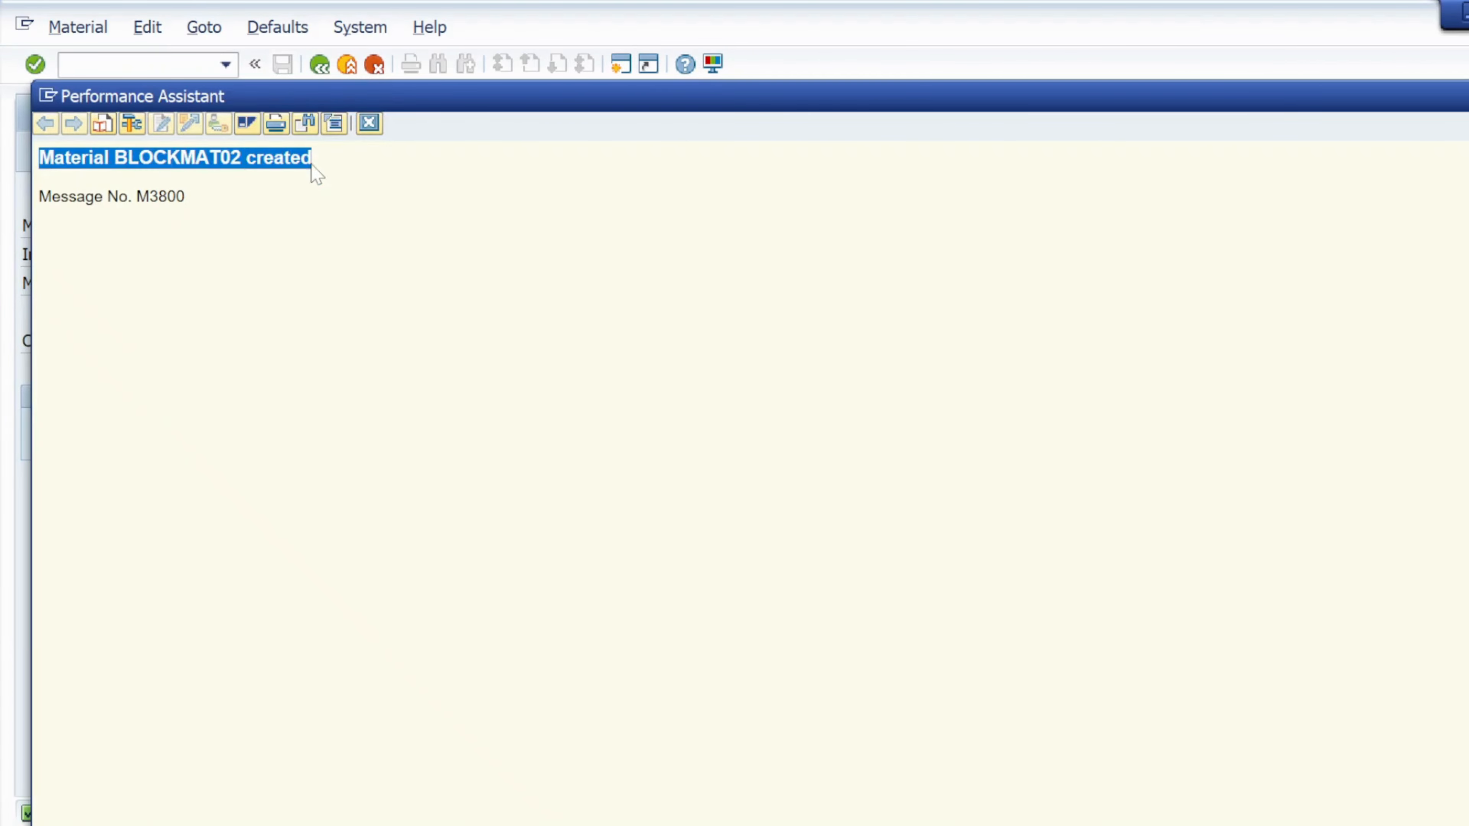
pyautogui.hotkey('alt', 'Tab')
pyautogui.hotkey('alt', 'Tab')
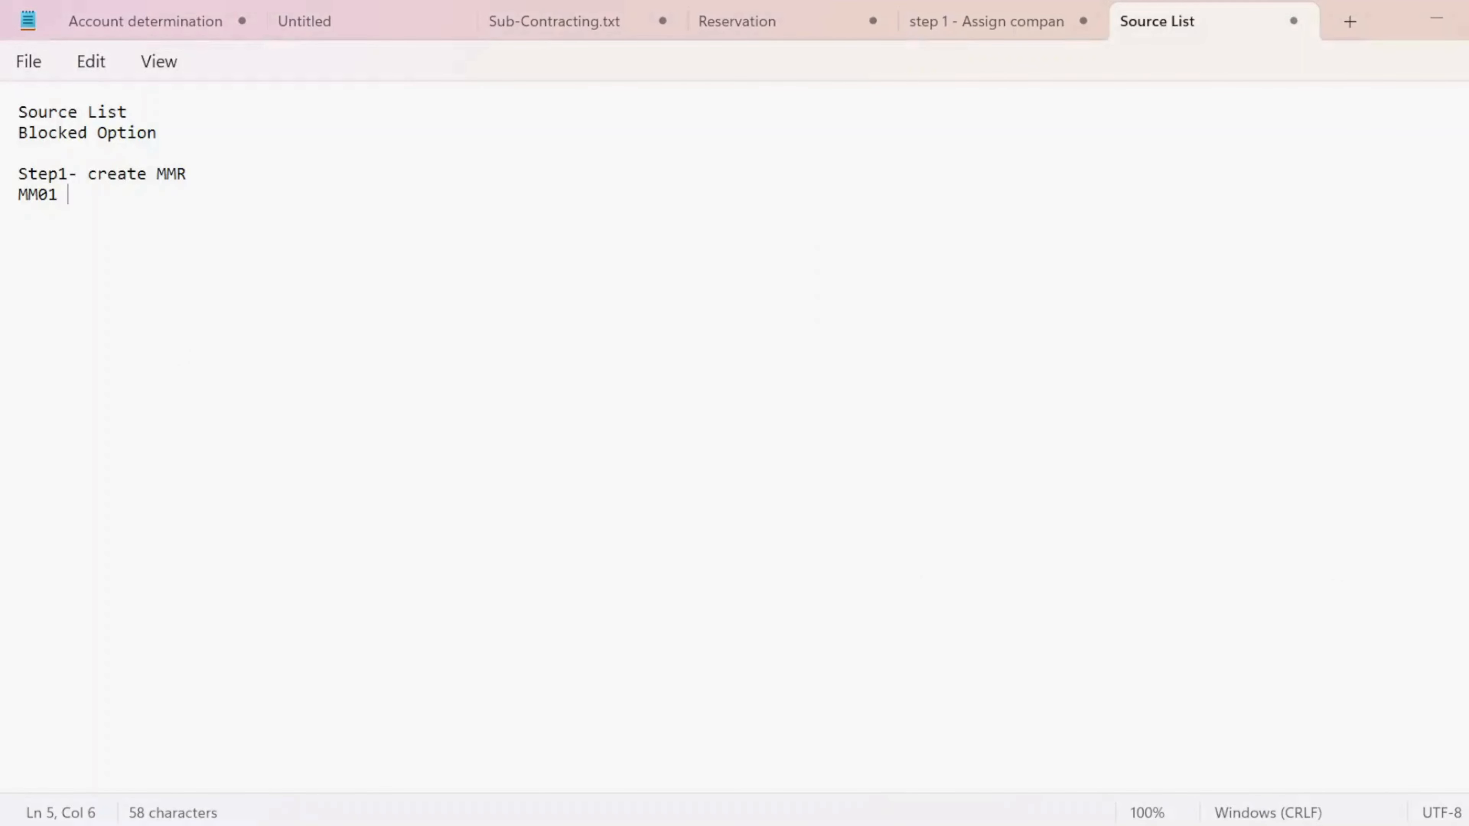
# - Paste 'Material BLOCKMAT02 created' below MM01 in the notes
pyautogui.press('Return')
pyautogui.press('Return')
pyautogui.hotkey('ctrl', 'v')
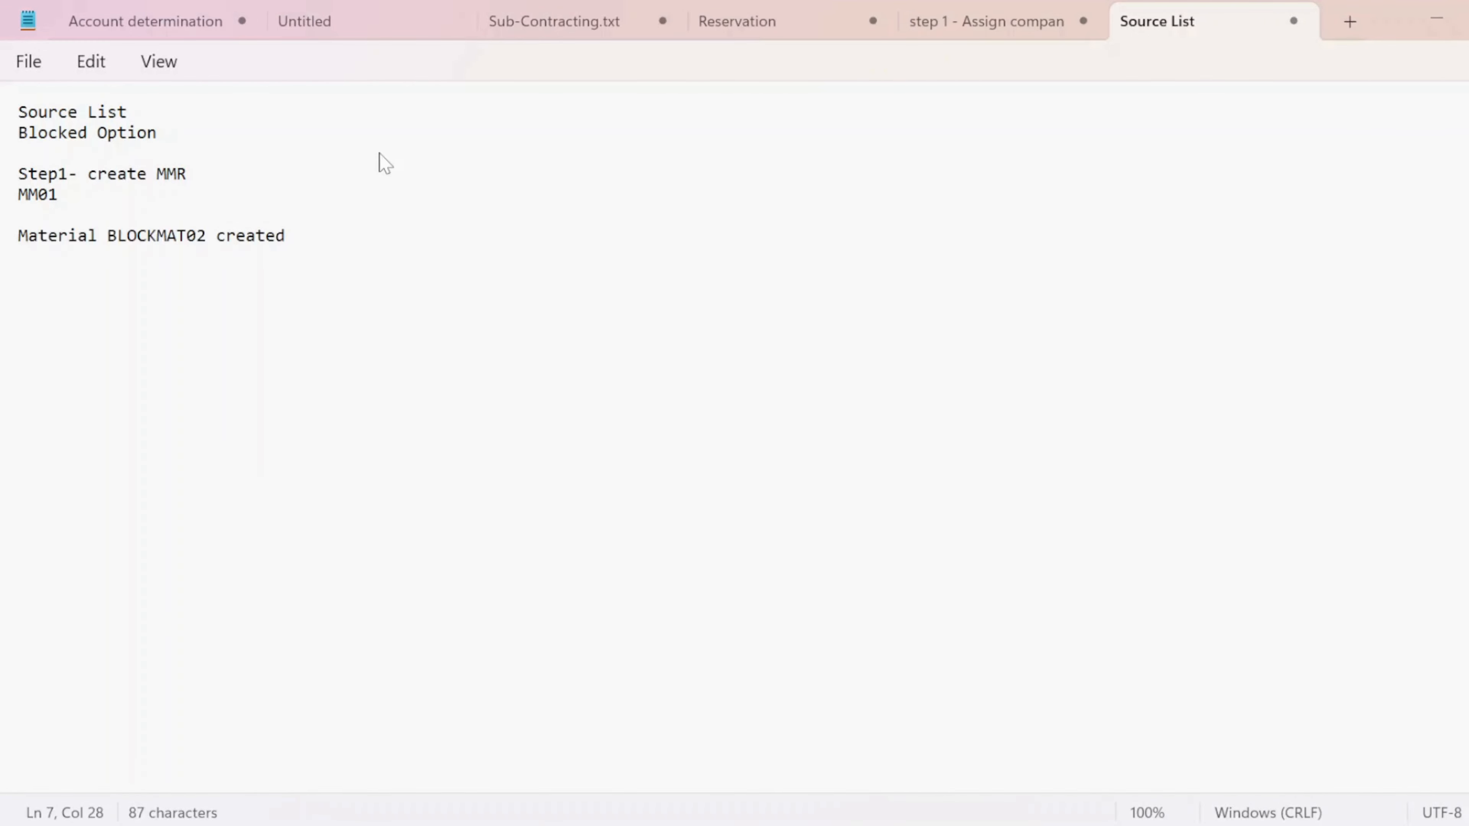
pyautogui.press('Return')
pyautogui.press('Return')
pyautogui.press('Return')
# - Add the line 'Step2- Create BP In sap s/4 hana' below it
pyautogui.press('capslock')
pyautogui.write('s')
pyautogui.press('capslock')
pyautogui.press('BackSpace')
pyautogui.write('S')
pyautogui.press('capslock')
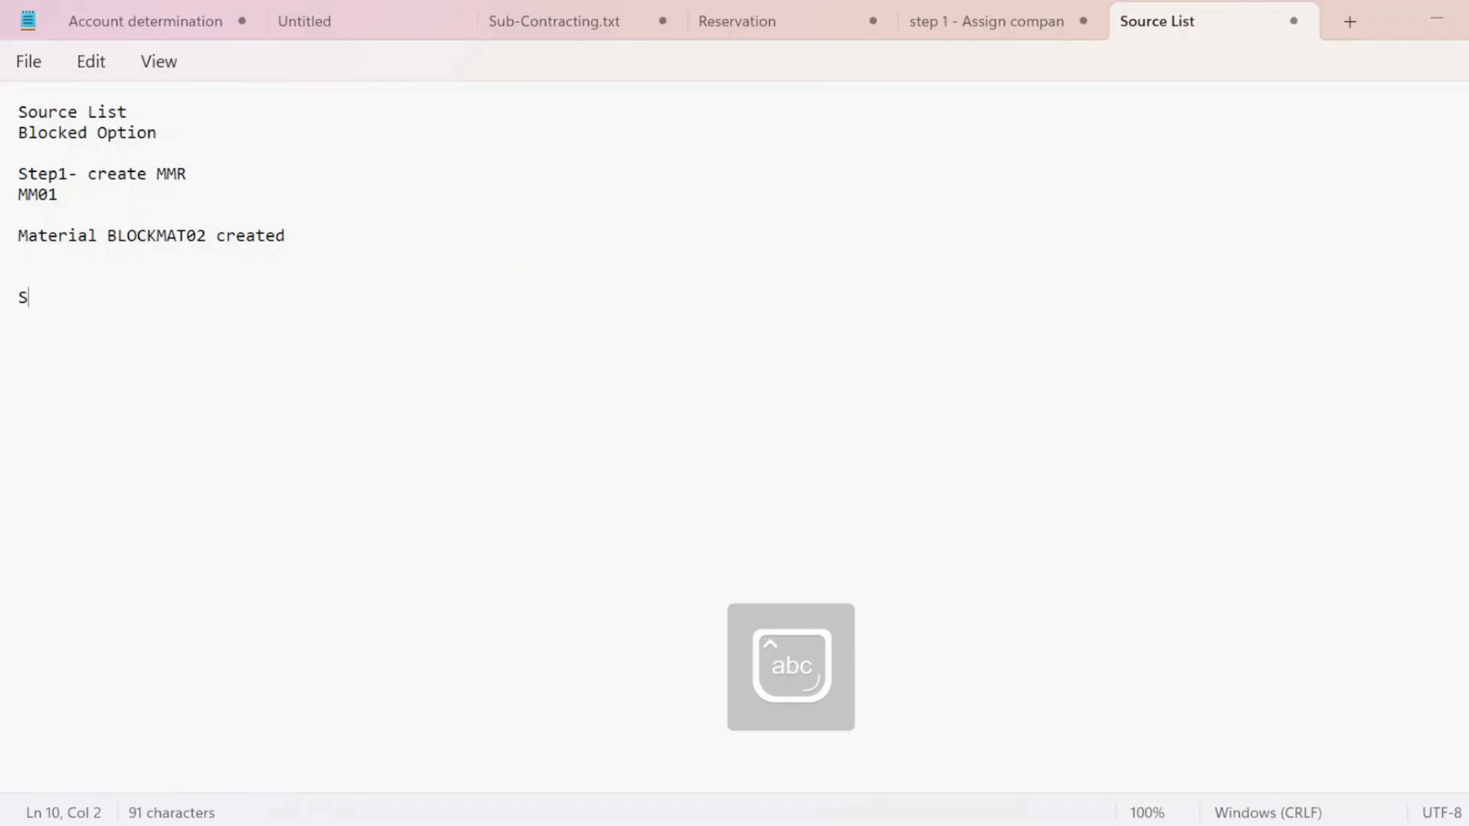
pyautogui.write('tep20')
pyautogui.press('BackSpace')
pyautogui.write('-')
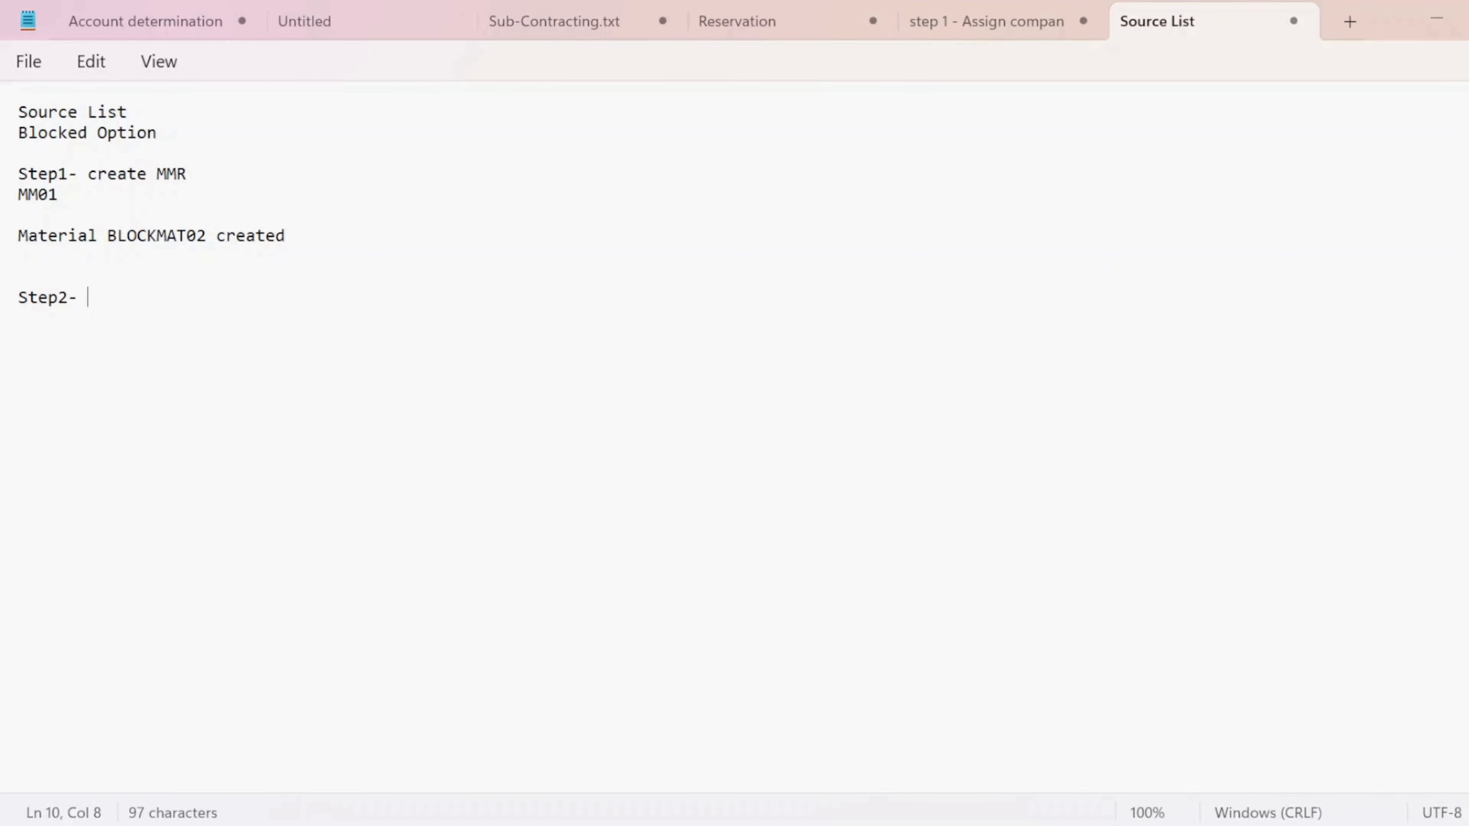
pyautogui.press('capslock')
pyautogui.write('C')
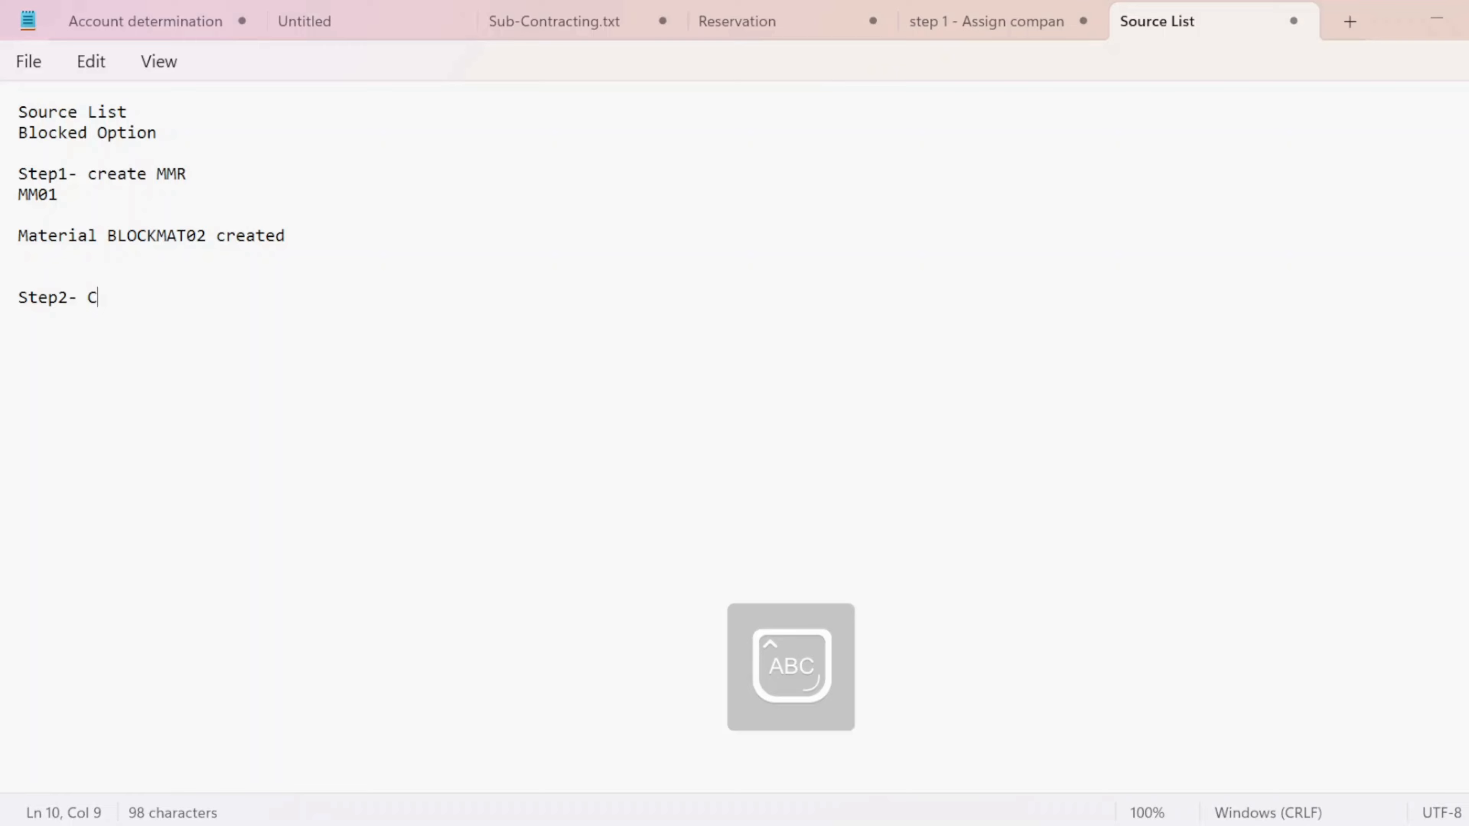
pyautogui.press('capslock')
pyautogui.write('reate')
pyautogui.press('capslock')
pyautogui.write('BP I')
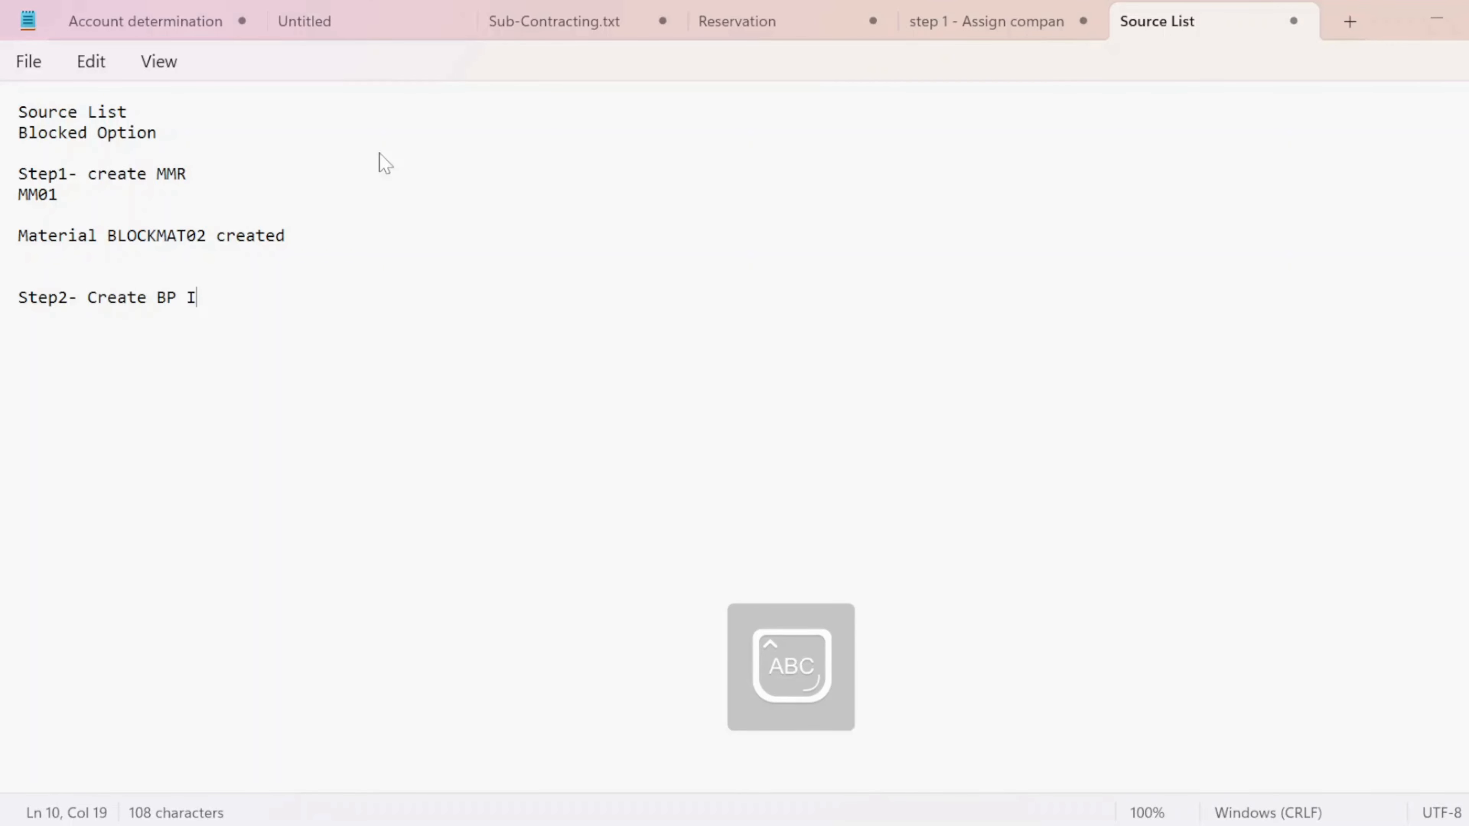
pyautogui.press('capslock')
pyautogui.write('n sap s')
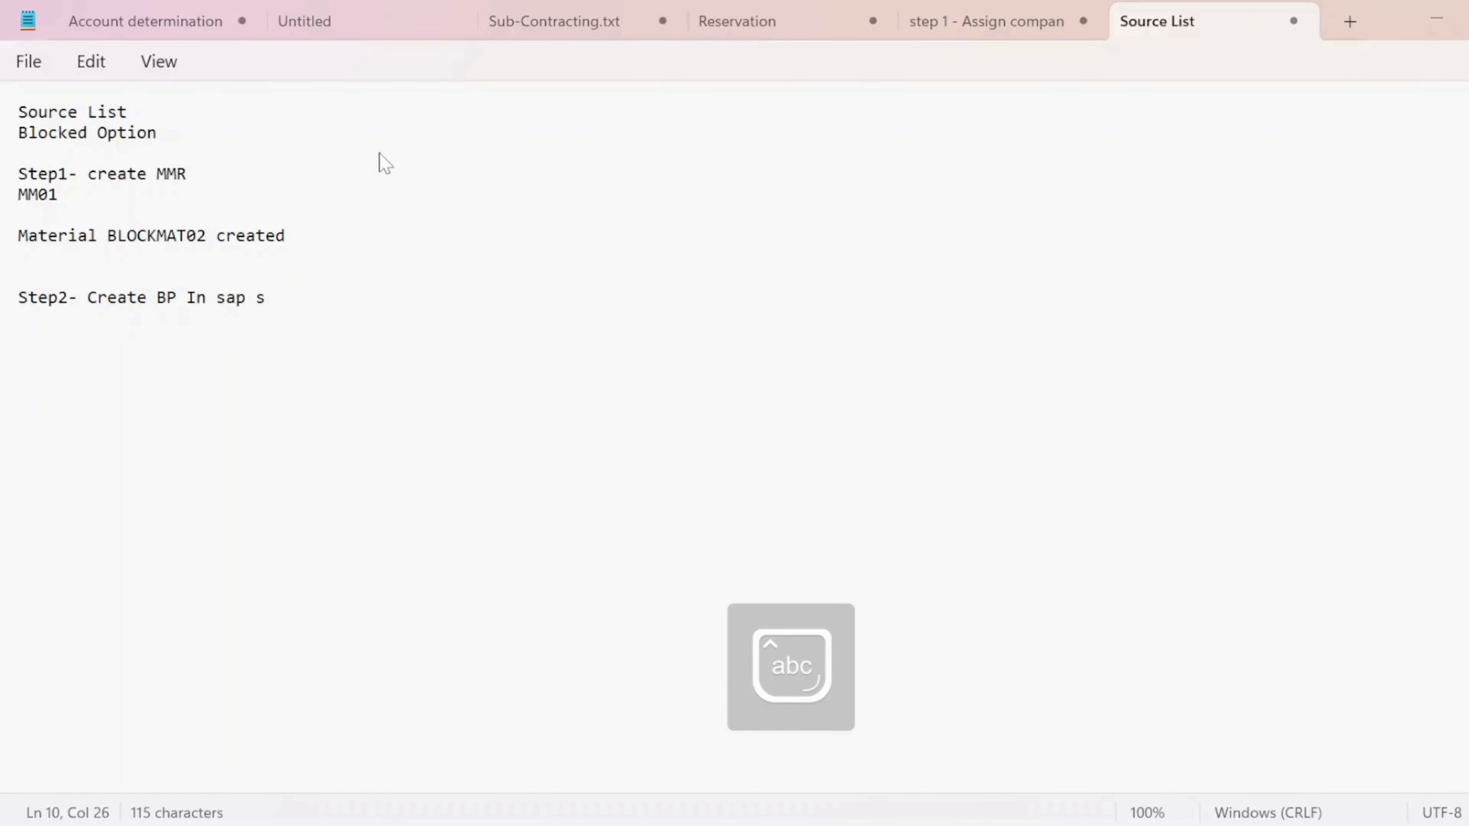
pyautogui.write('/4 han')
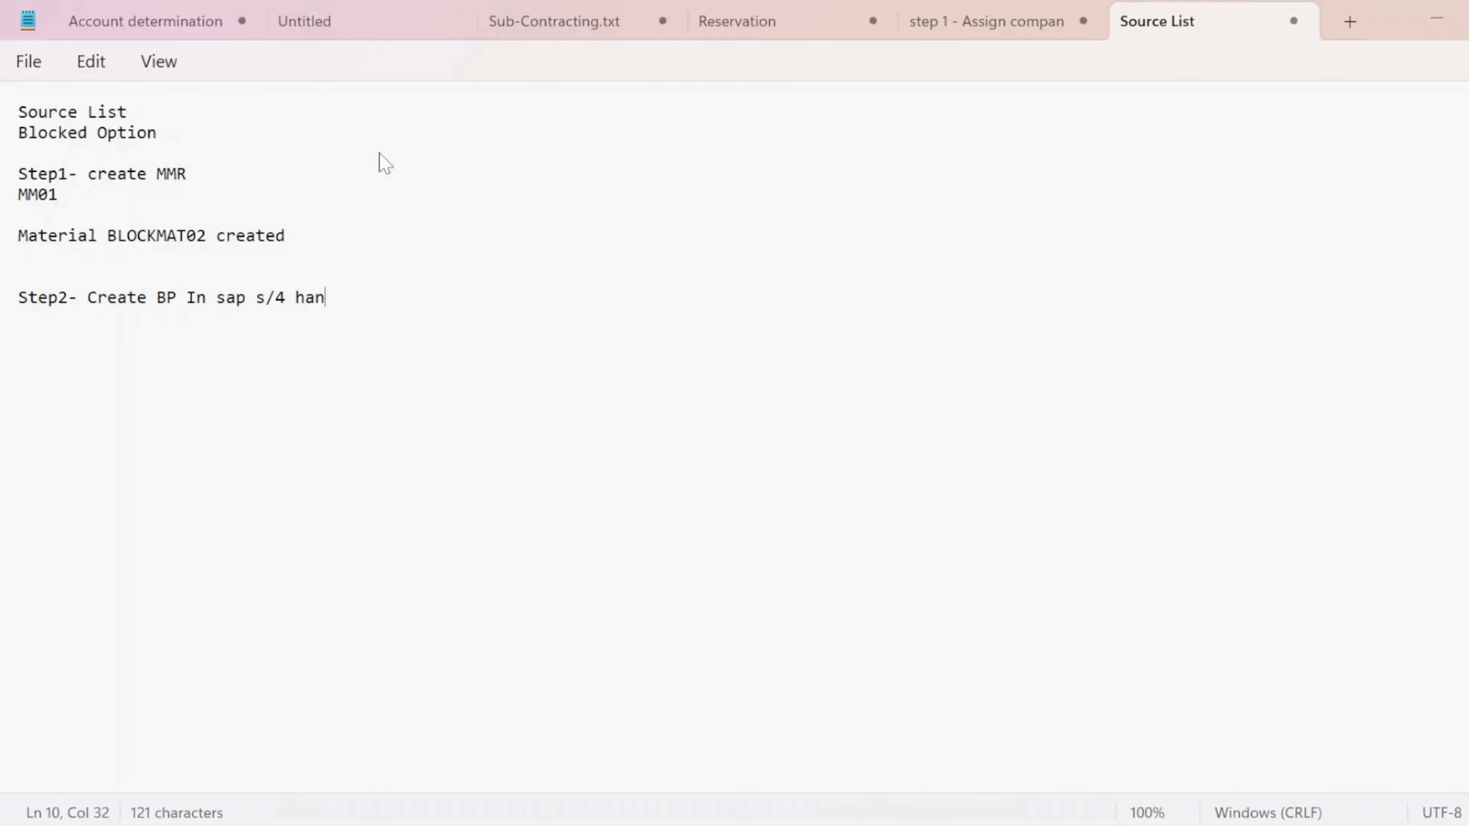
pyautogui.write('a')
pyautogui.press('Return')
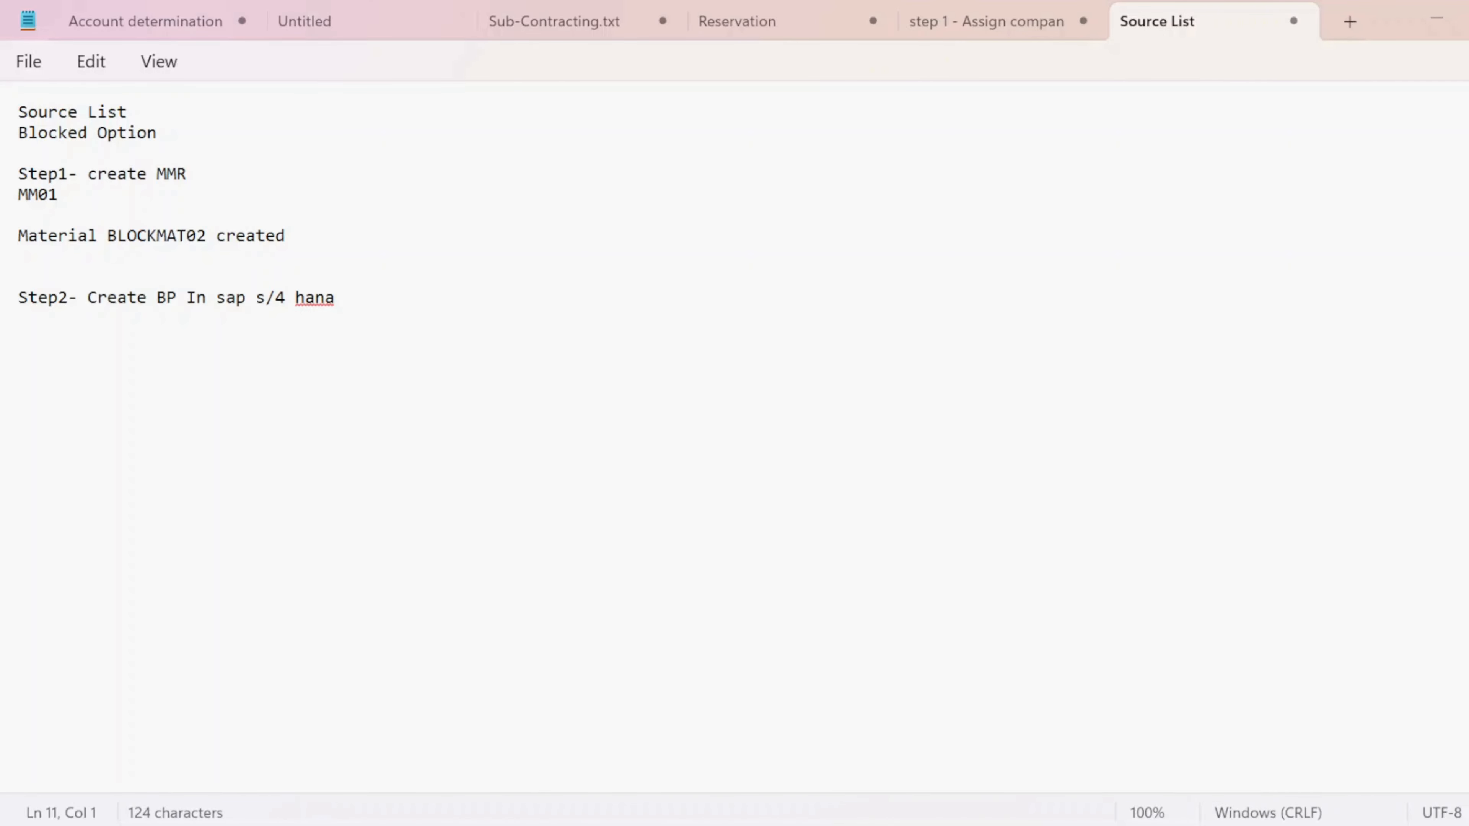
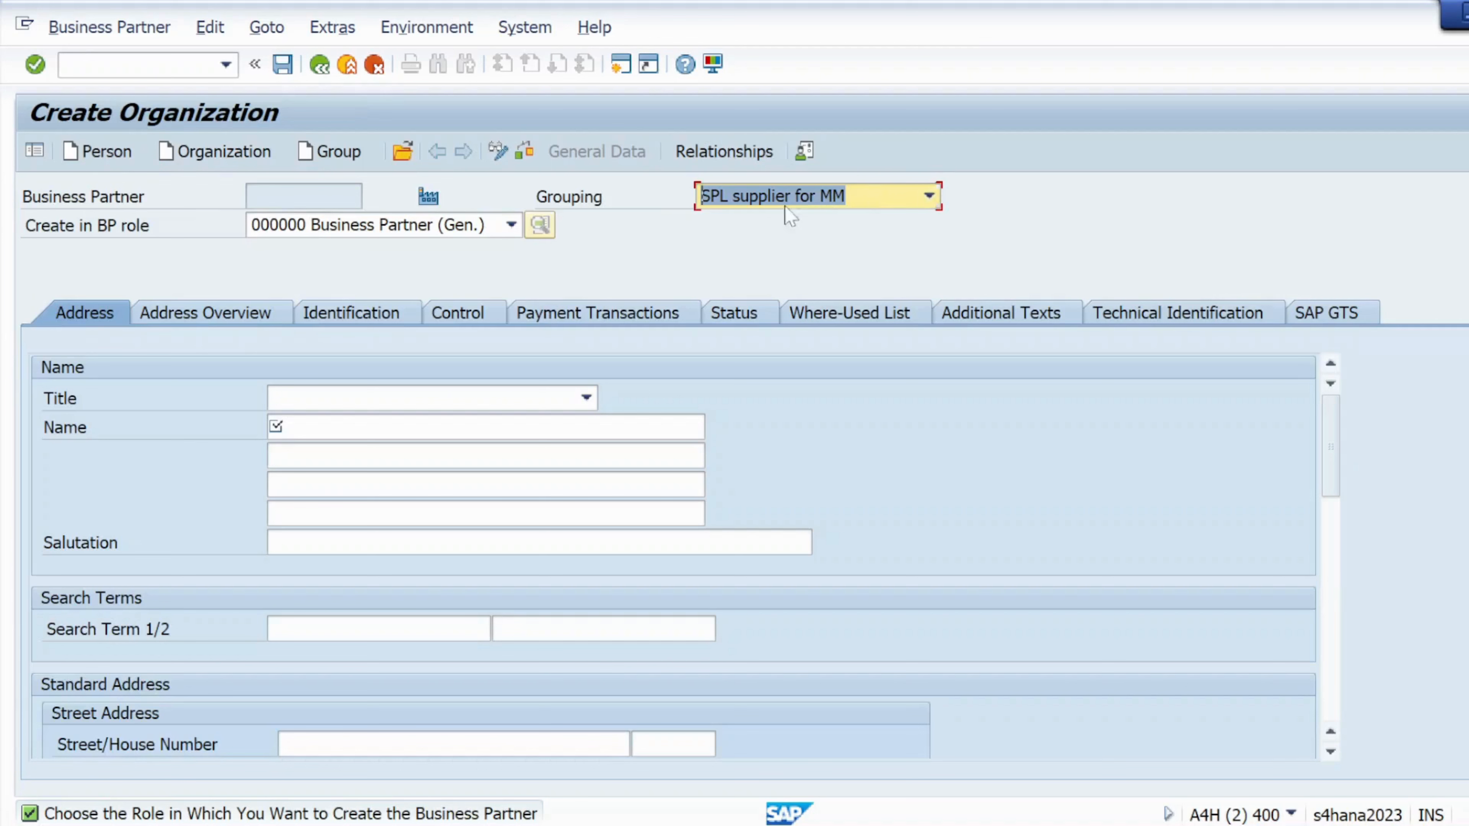
# - Create the new organization in BP role 'SPL X supplier for mm'
pyautogui.click(512, 226)
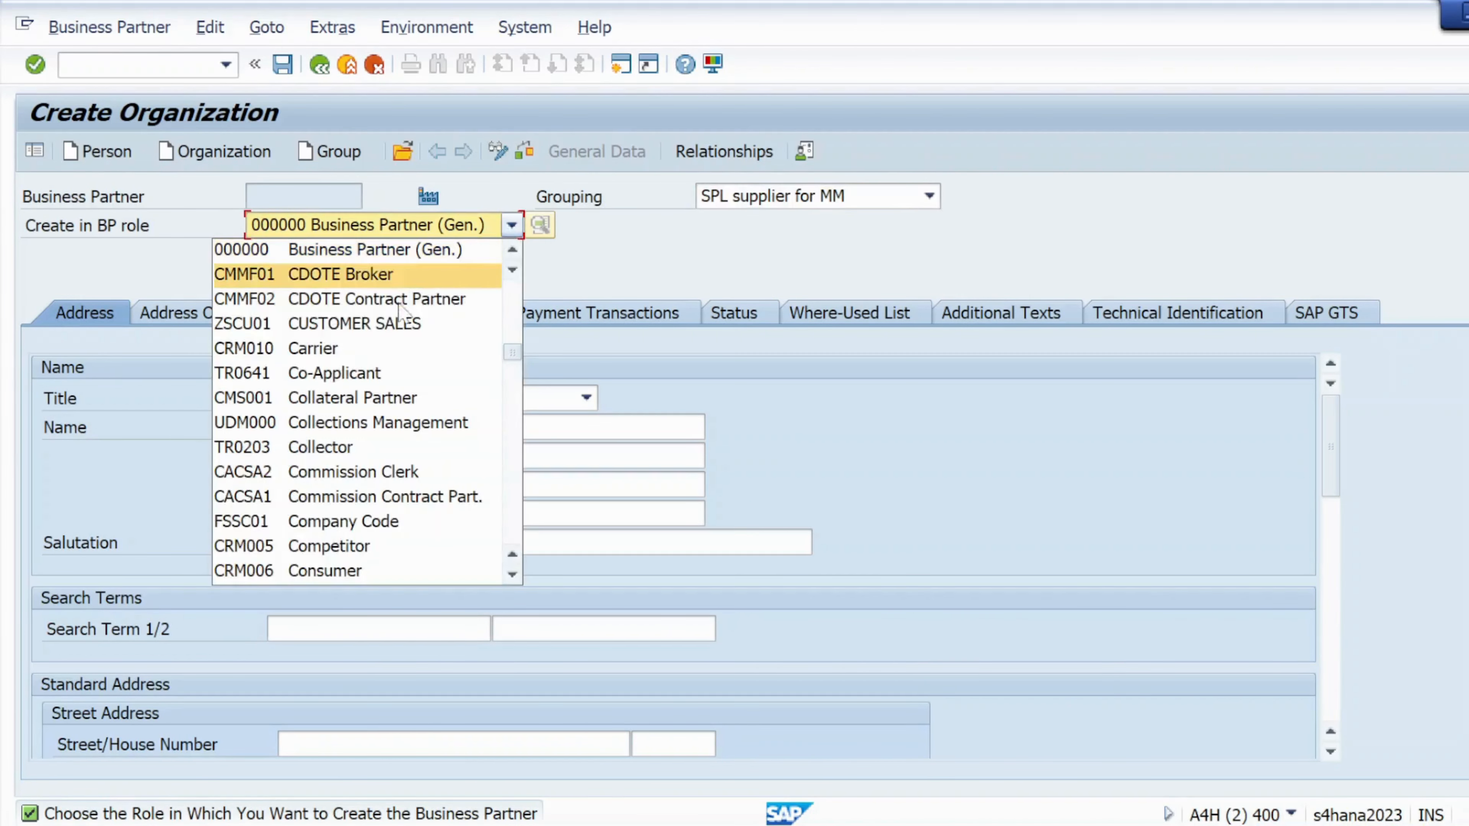
pyautogui.scroll(-4, 344, 463)
pyautogui.scroll(-4, 344, 486)
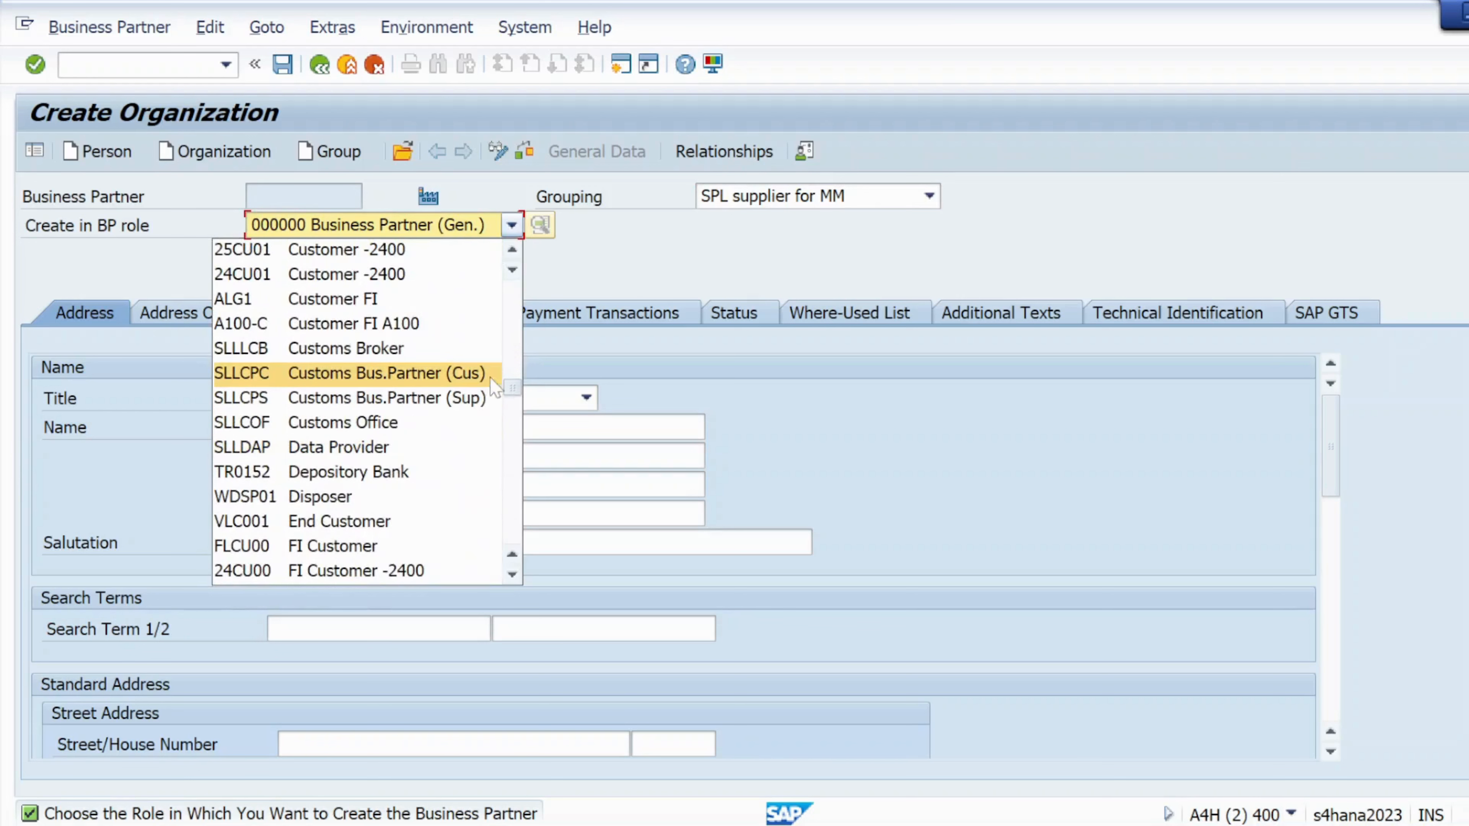
pyautogui.moveTo(511, 385); pyautogui.dragTo(517, 541)
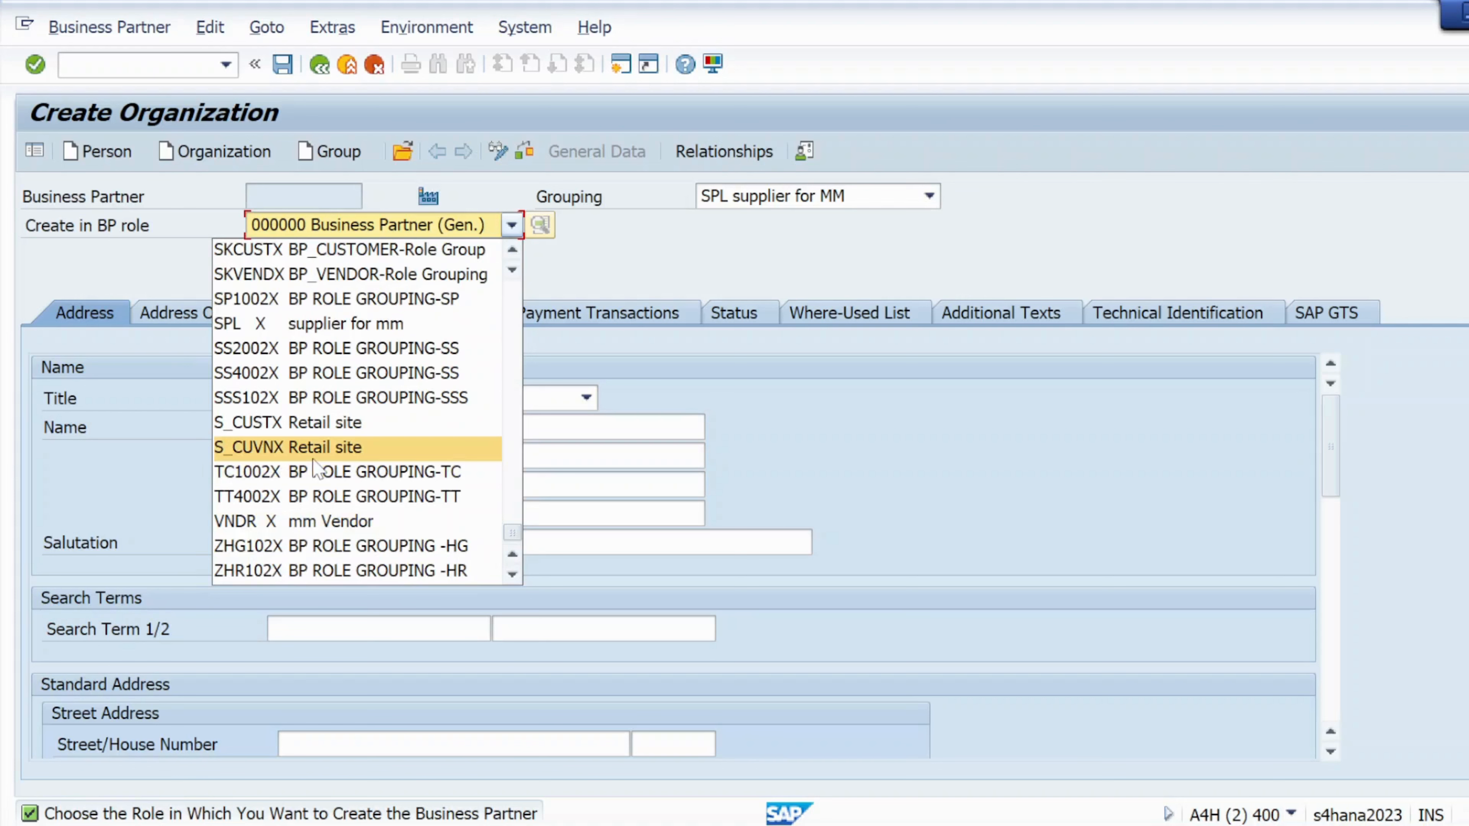
pyautogui.scroll(1, 317, 468)
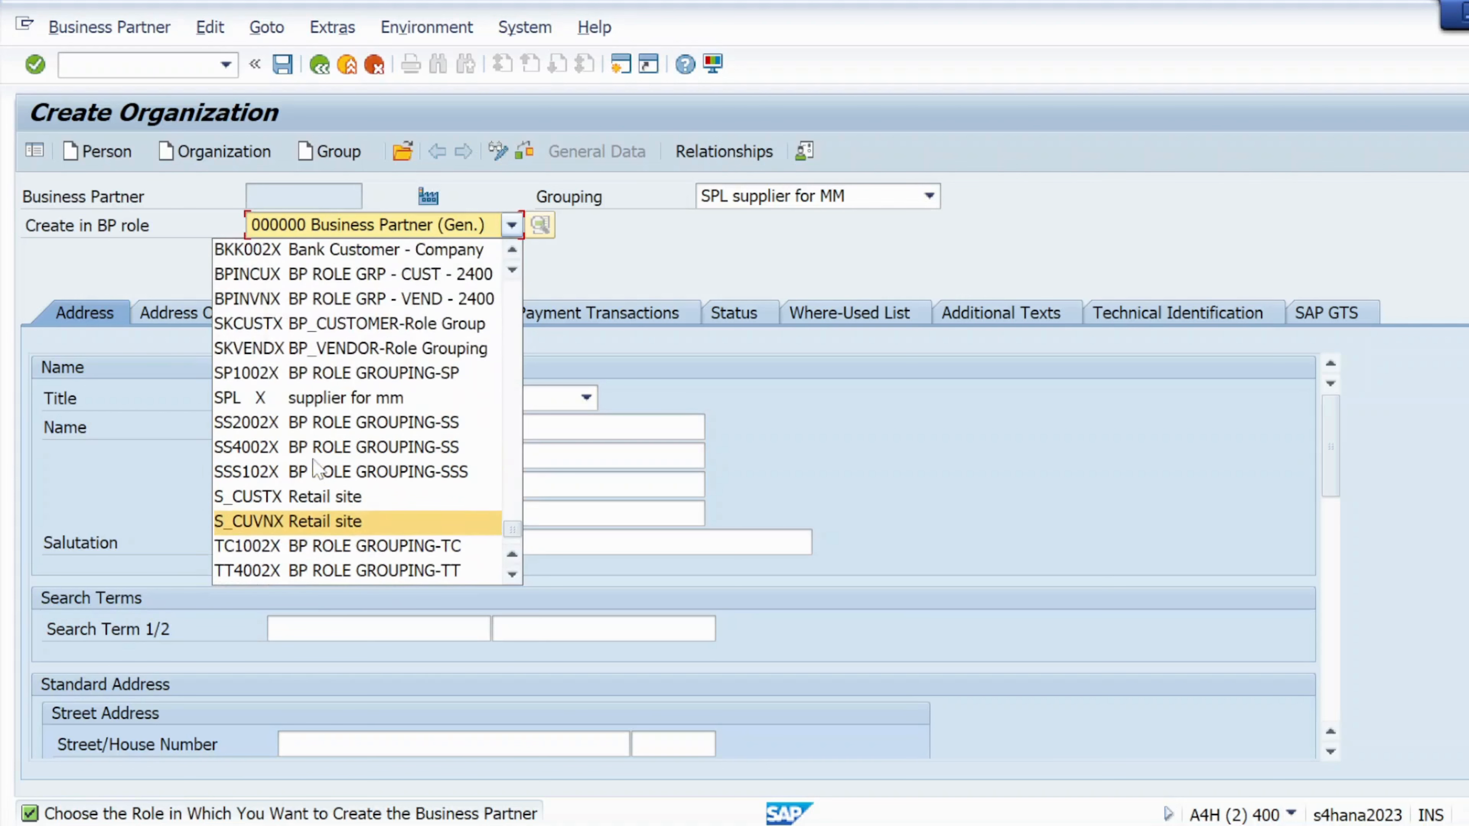
pyautogui.click(255, 399)
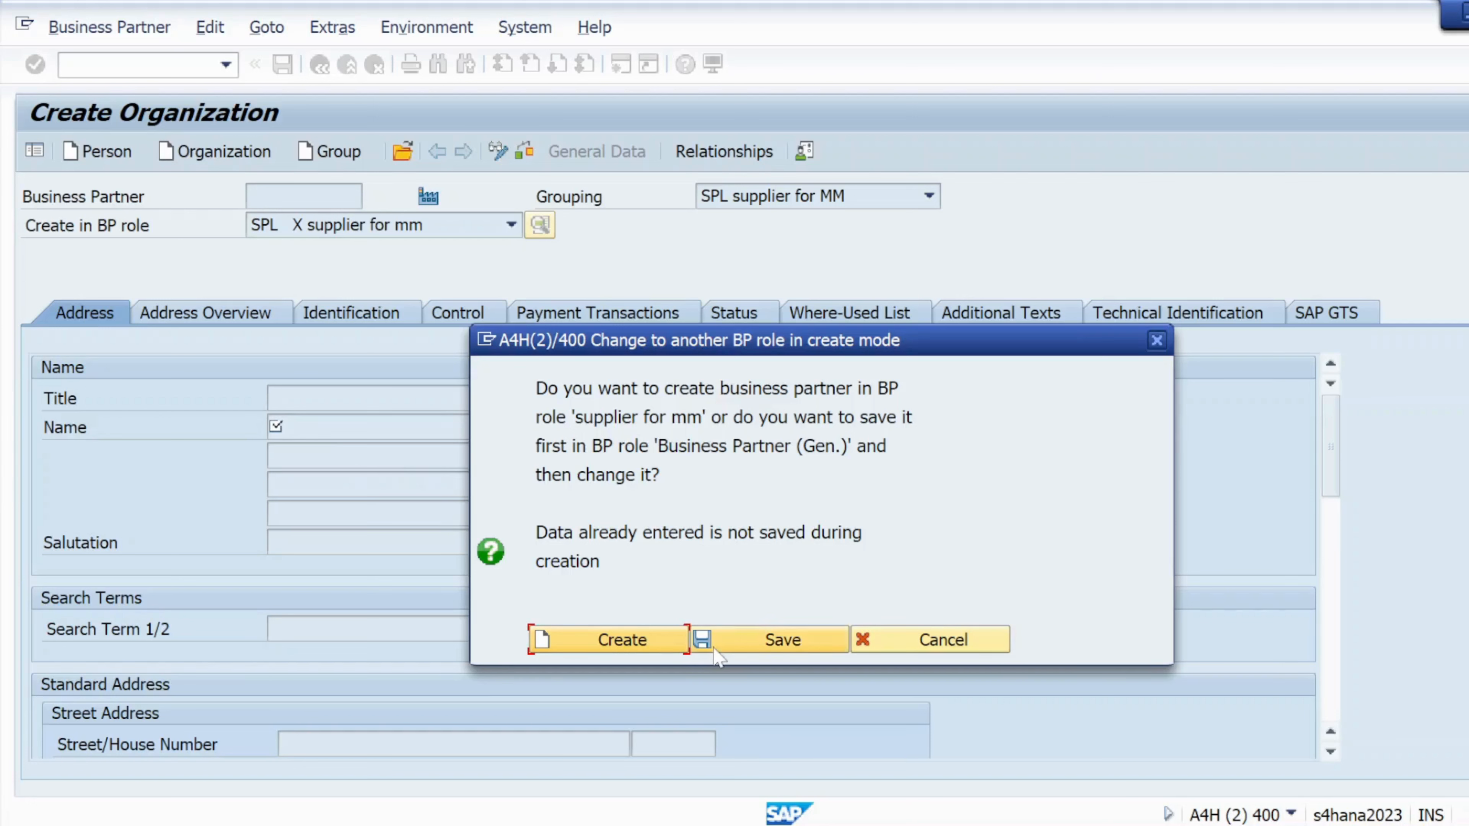
pyautogui.click(613, 643)
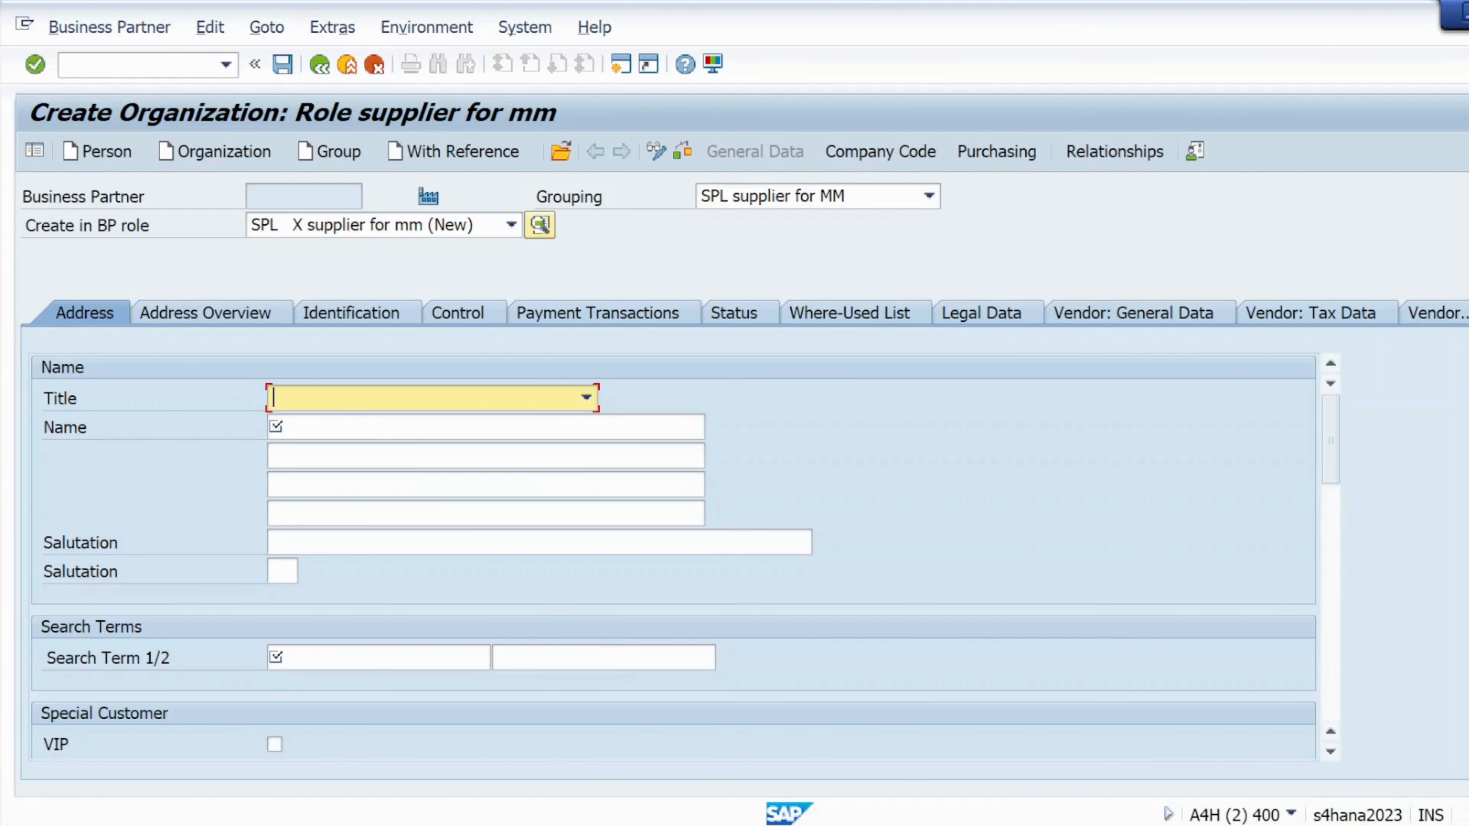
# - Set the title to 0003 Company and the name to 'Blocked Vendor03'
pyautogui.click(354, 402)
pyautogui.click(347, 430)
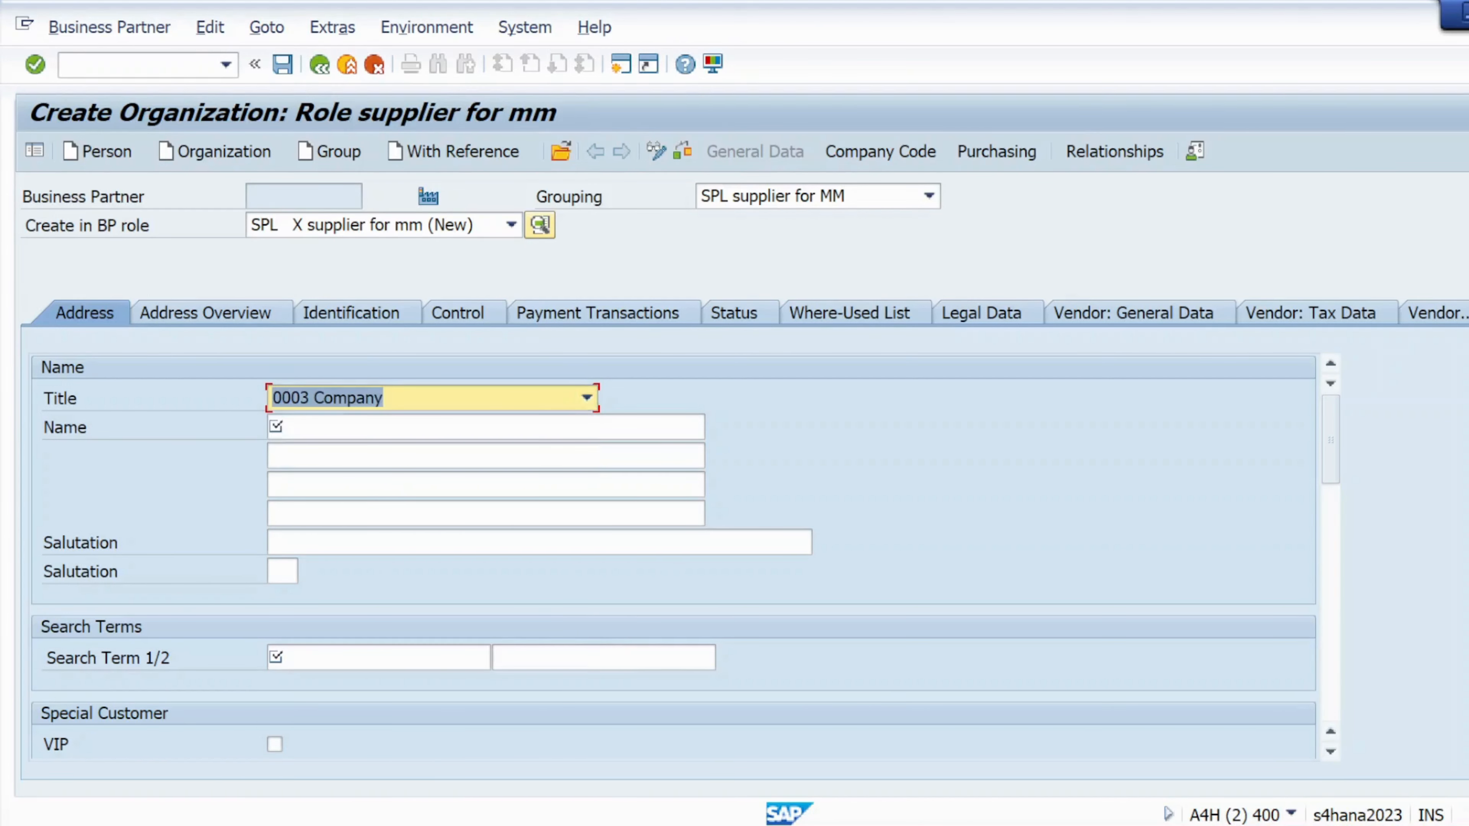
pyautogui.press('Tab')
pyautogui.click(346, 454)
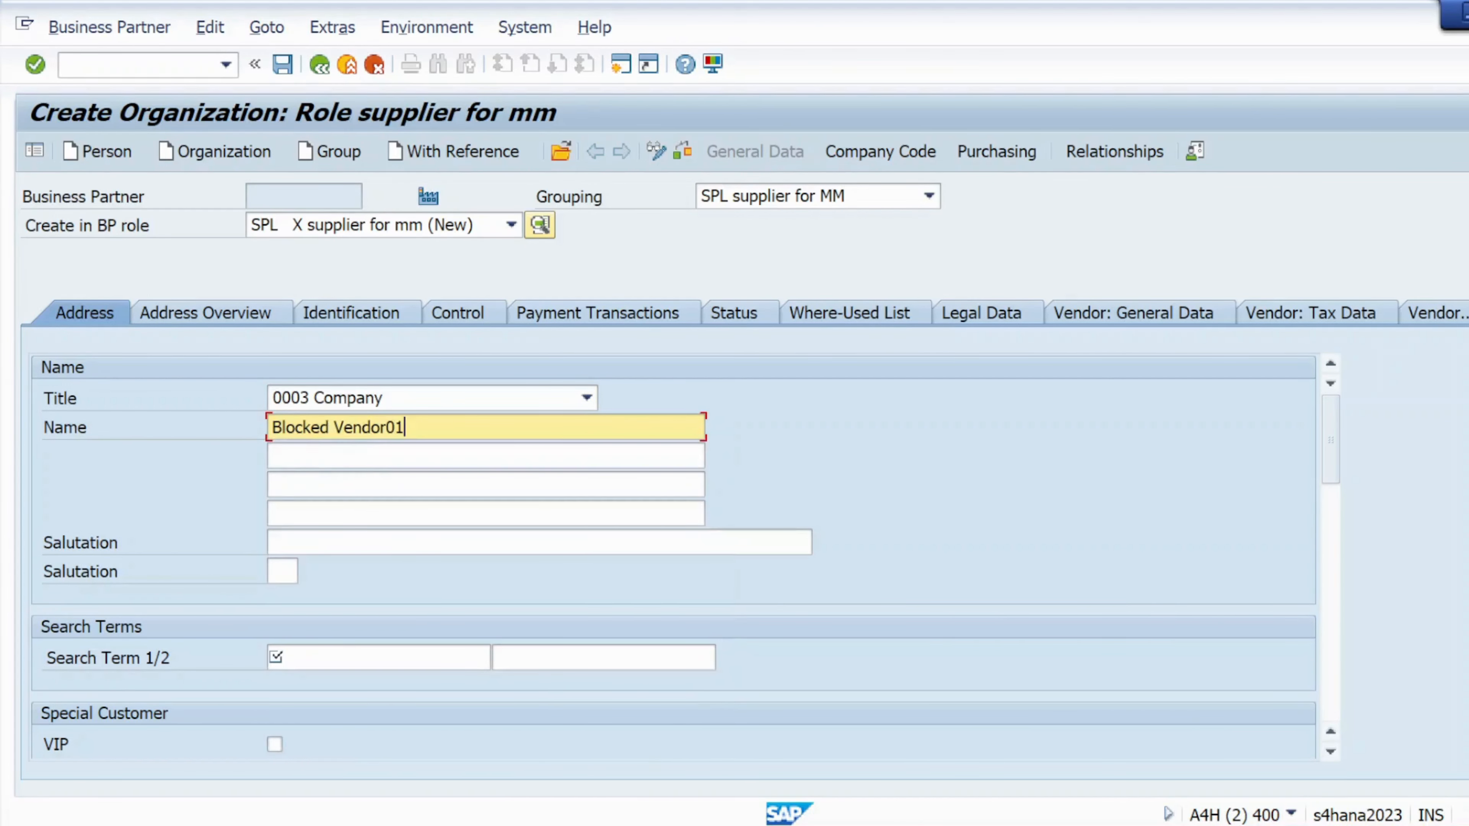
pyautogui.press('BackSpace')
pyautogui.write('3')
# - Enter 'ven09' as search term 1, adapted from ven08
pyautogui.click(295, 654)
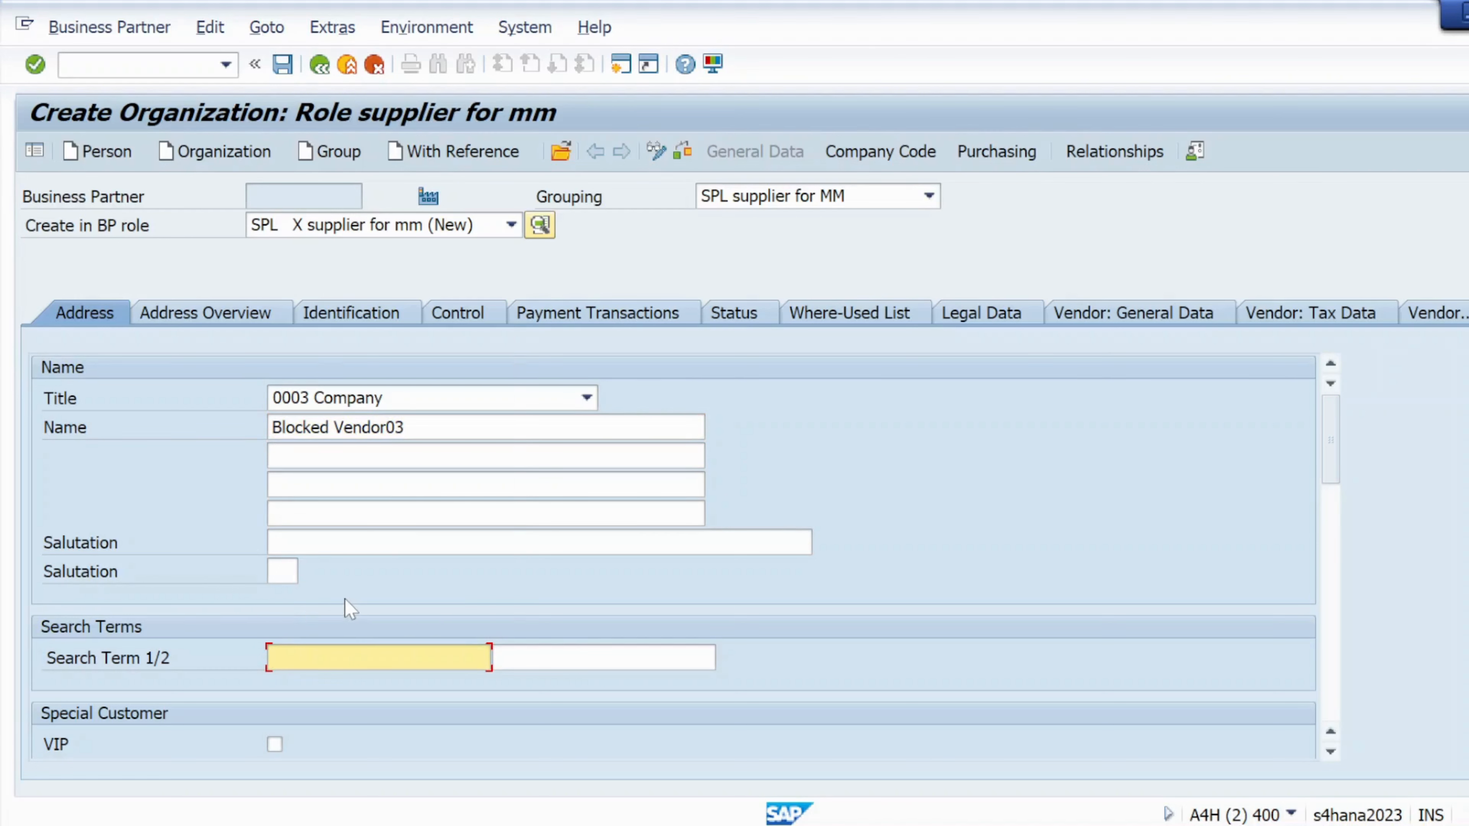
pyautogui.press('space')
pyautogui.click(355, 314)
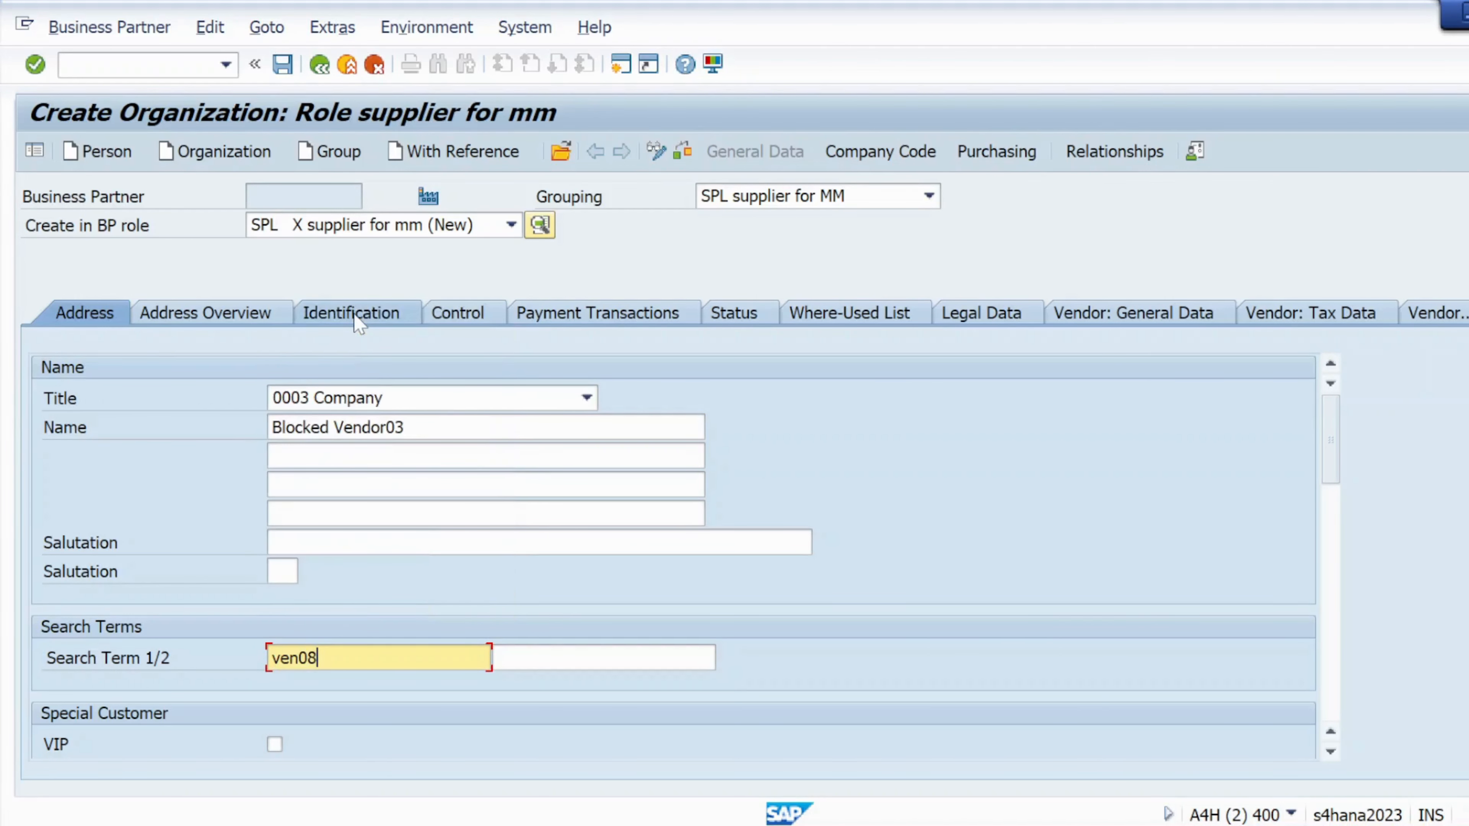
pyautogui.press('BackSpace')
pyautogui.write('9')
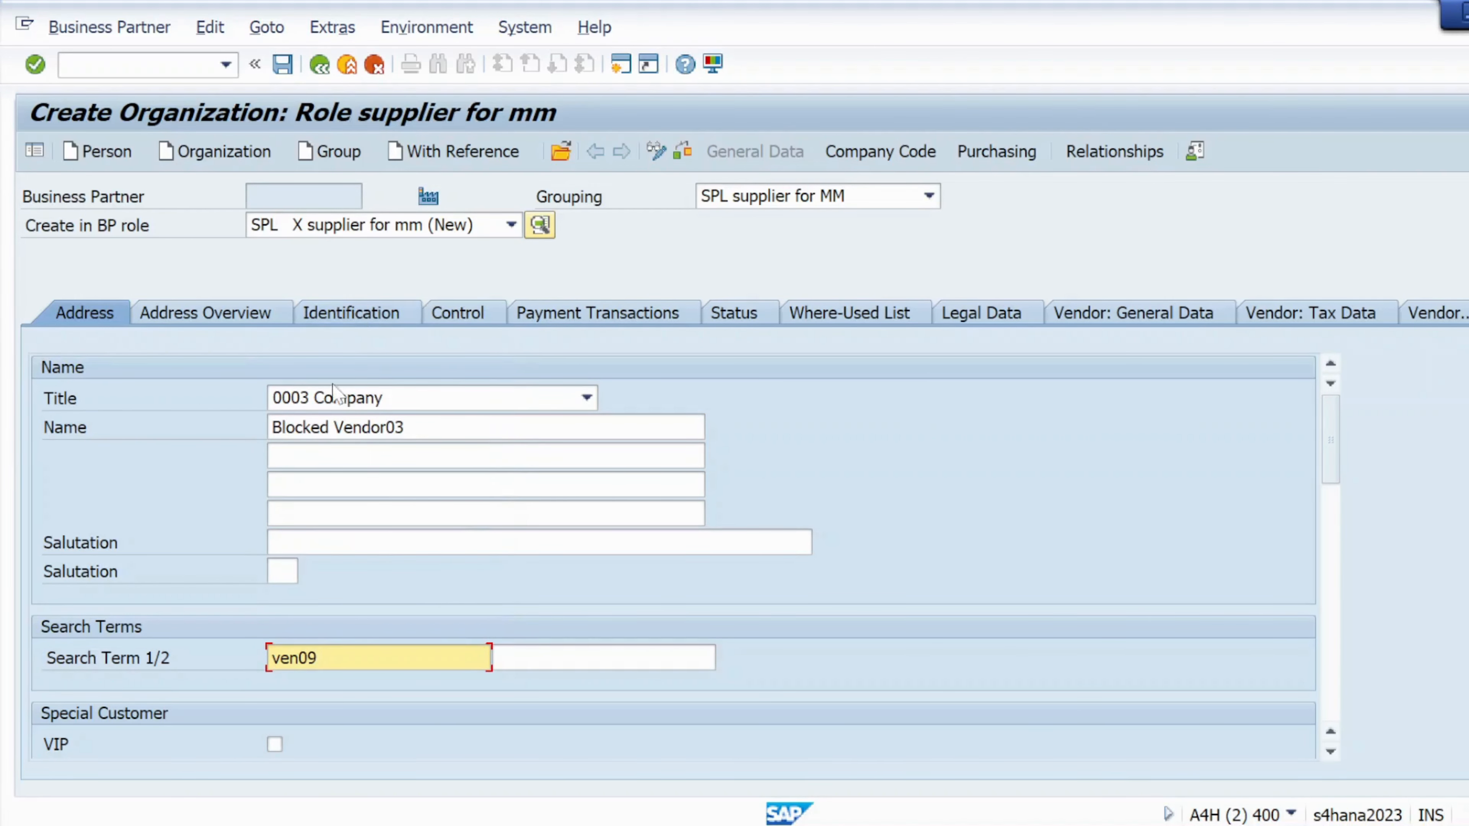
# - Enter street 123456, postal code 201012 and country IN
pyautogui.scroll(-5, 682, 699)
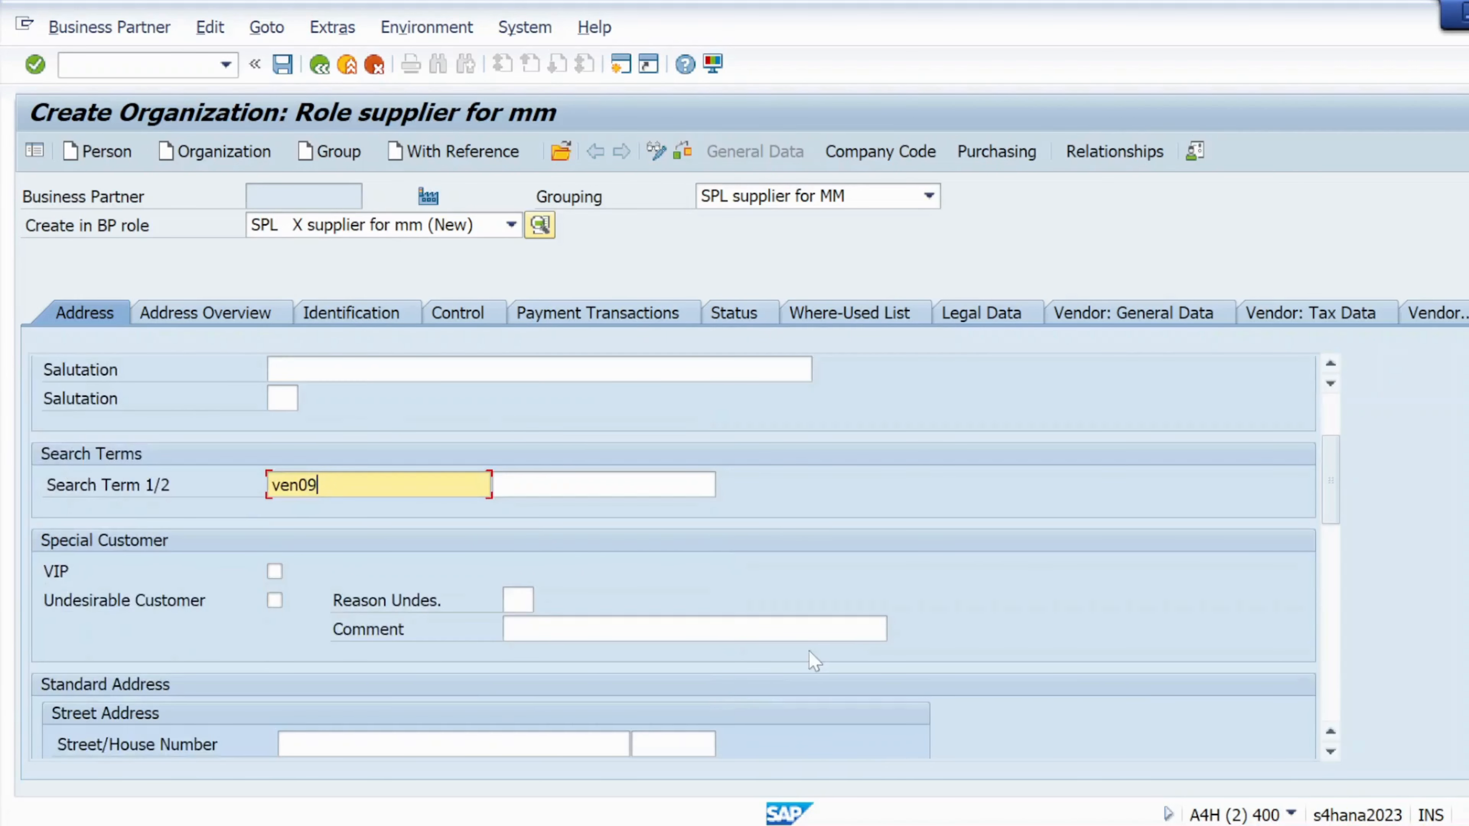
pyautogui.scroll(3, 341, 503)
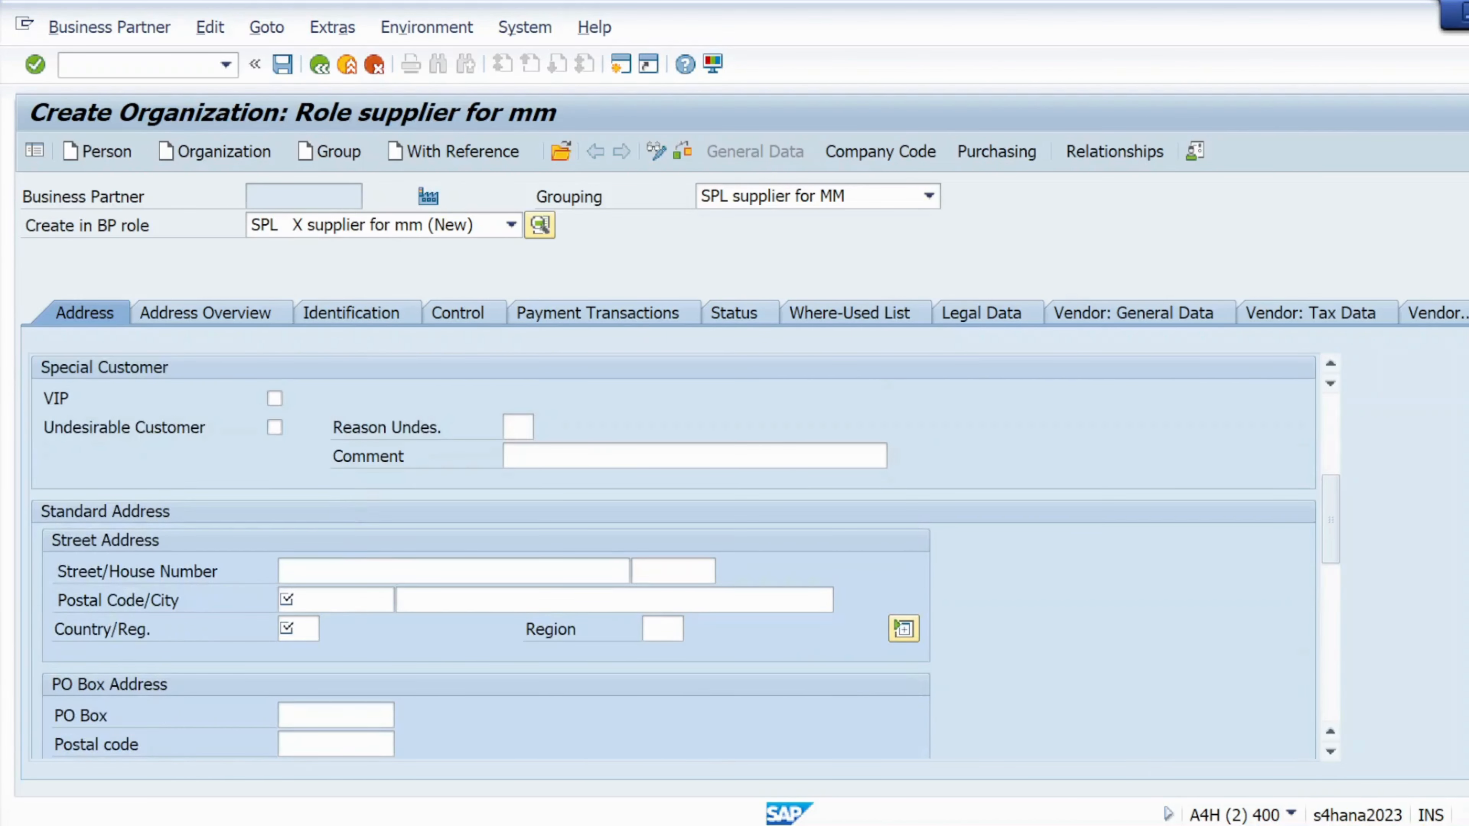
pyautogui.click(347, 571)
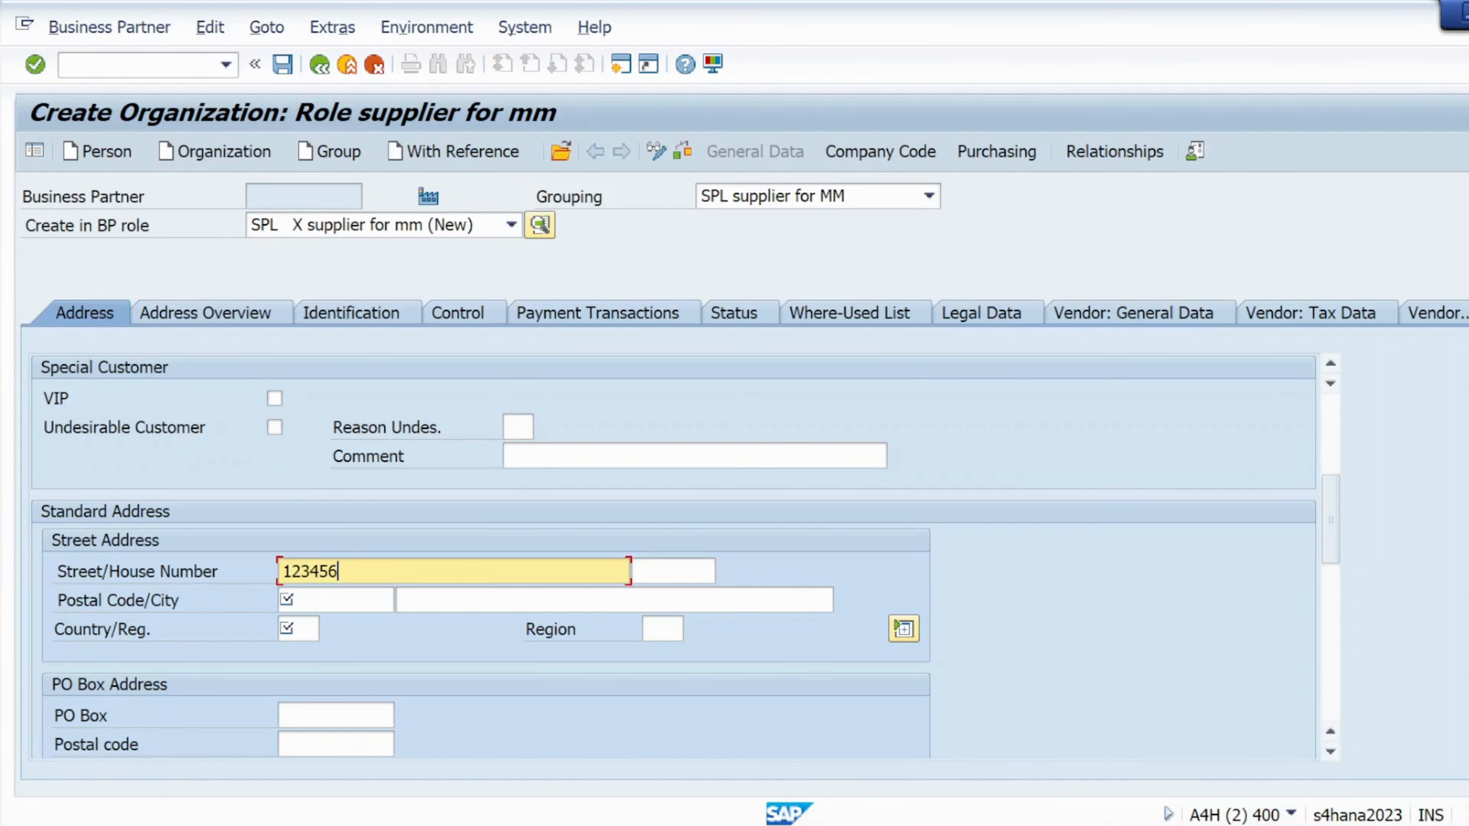
pyautogui.click(292, 599)
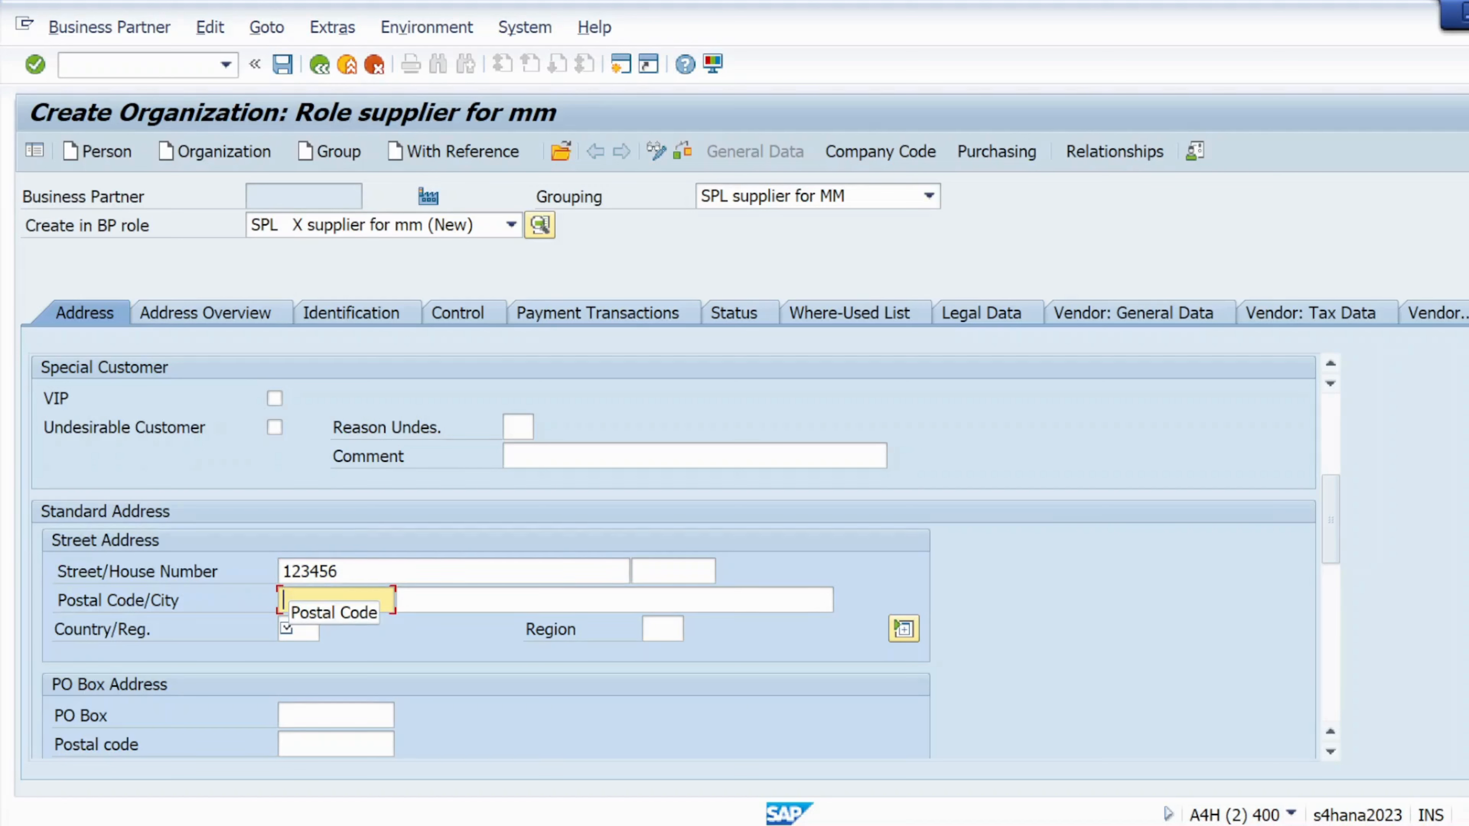
pyautogui.write('2')
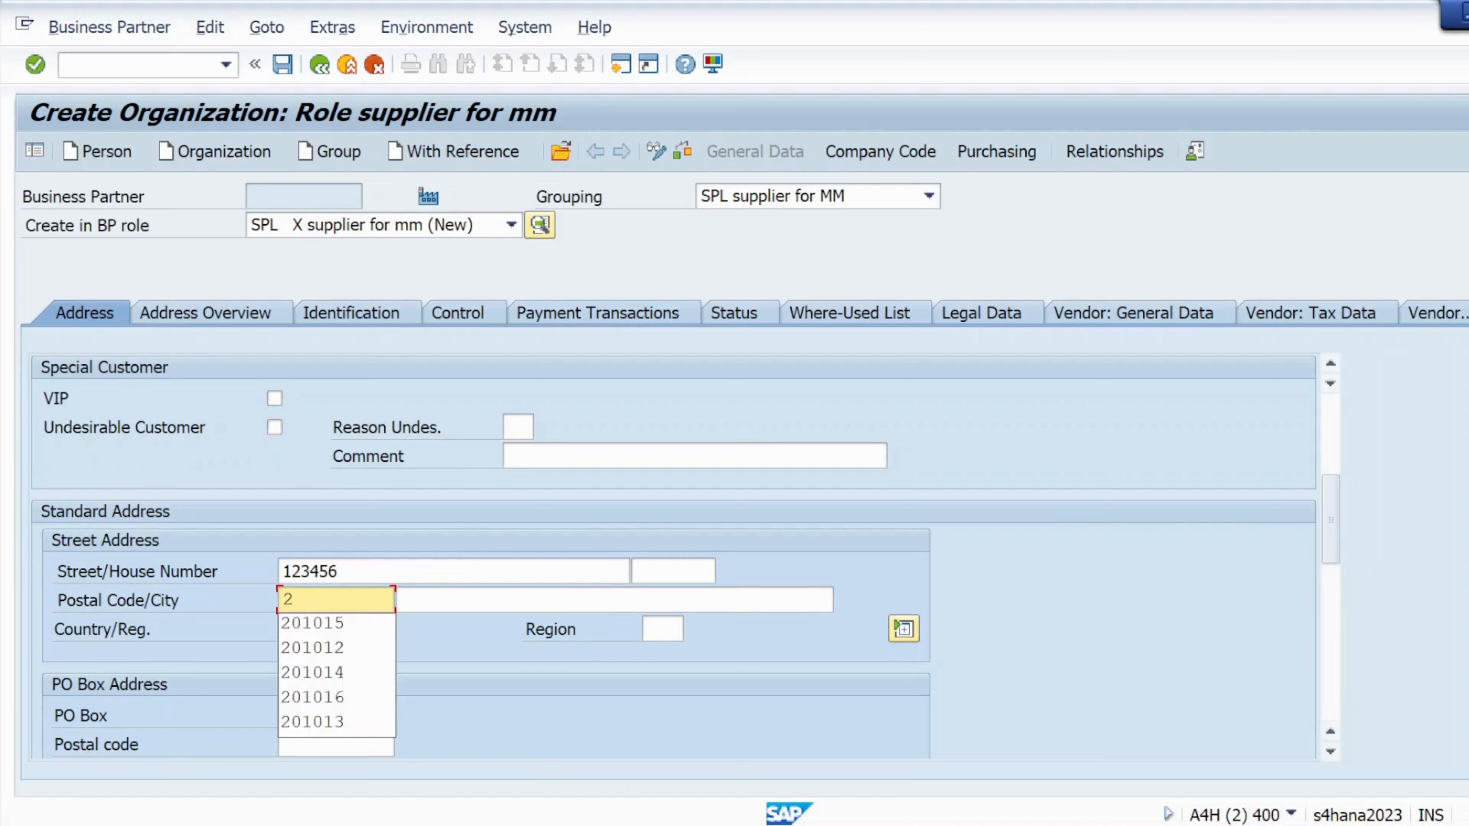
pyautogui.click(339, 643)
pyautogui.click(312, 631)
pyautogui.write('in')
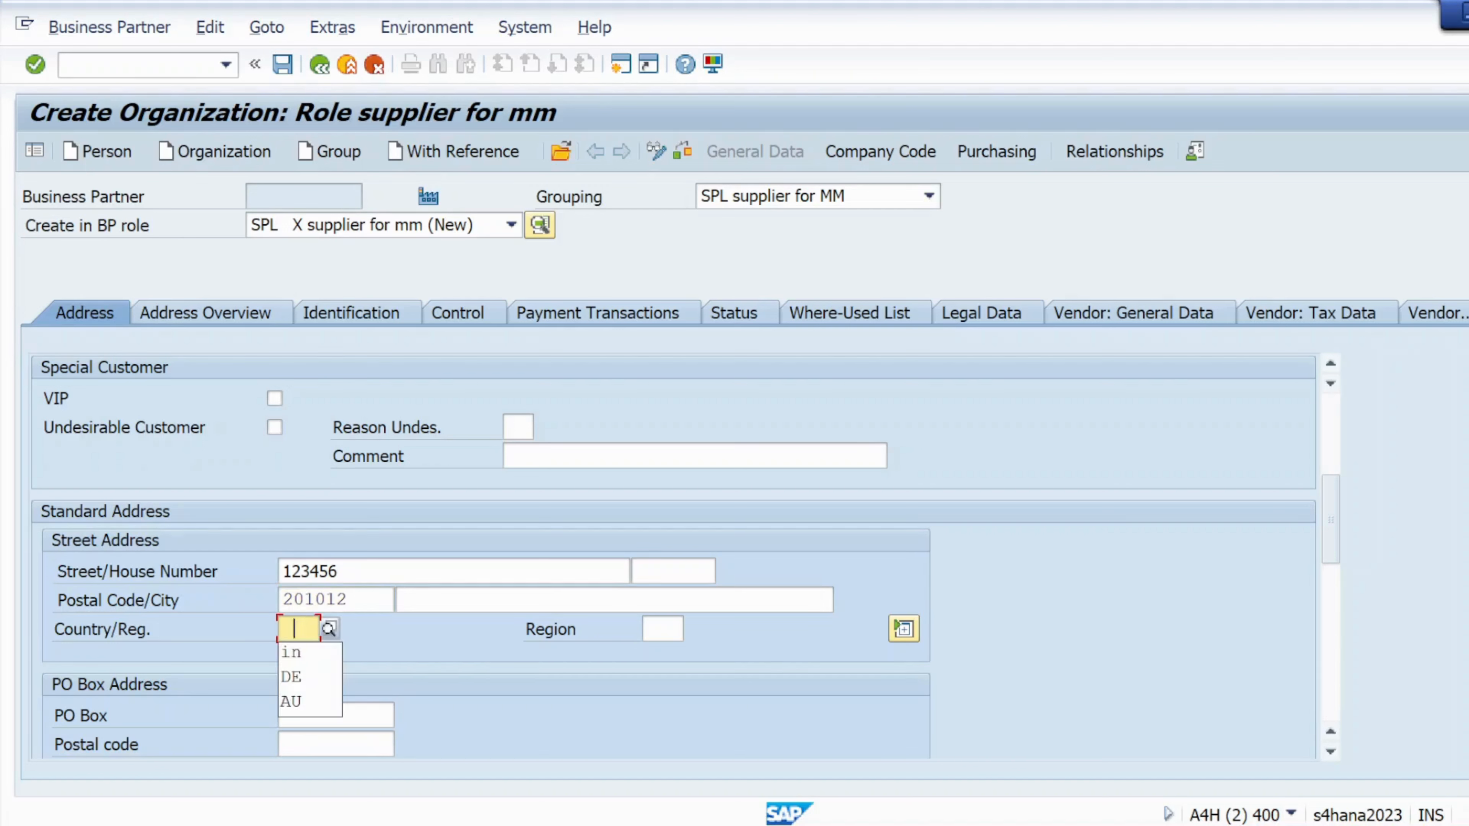
# - Set region 07 Haryana and language English, then validate the address
pyautogui.click(658, 629)
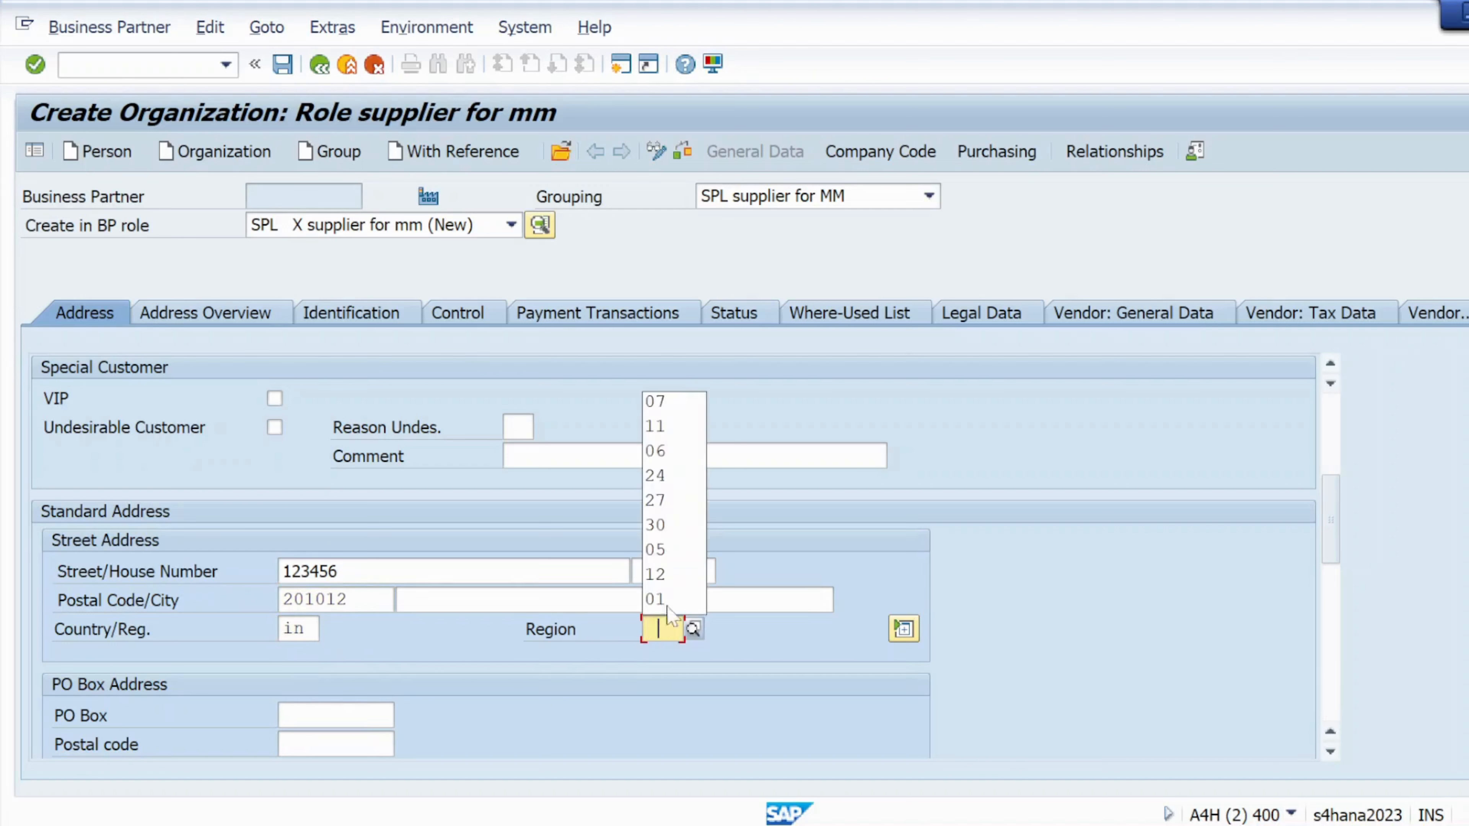
pyautogui.click(677, 411)
pyautogui.scroll(-3, 475, 695)
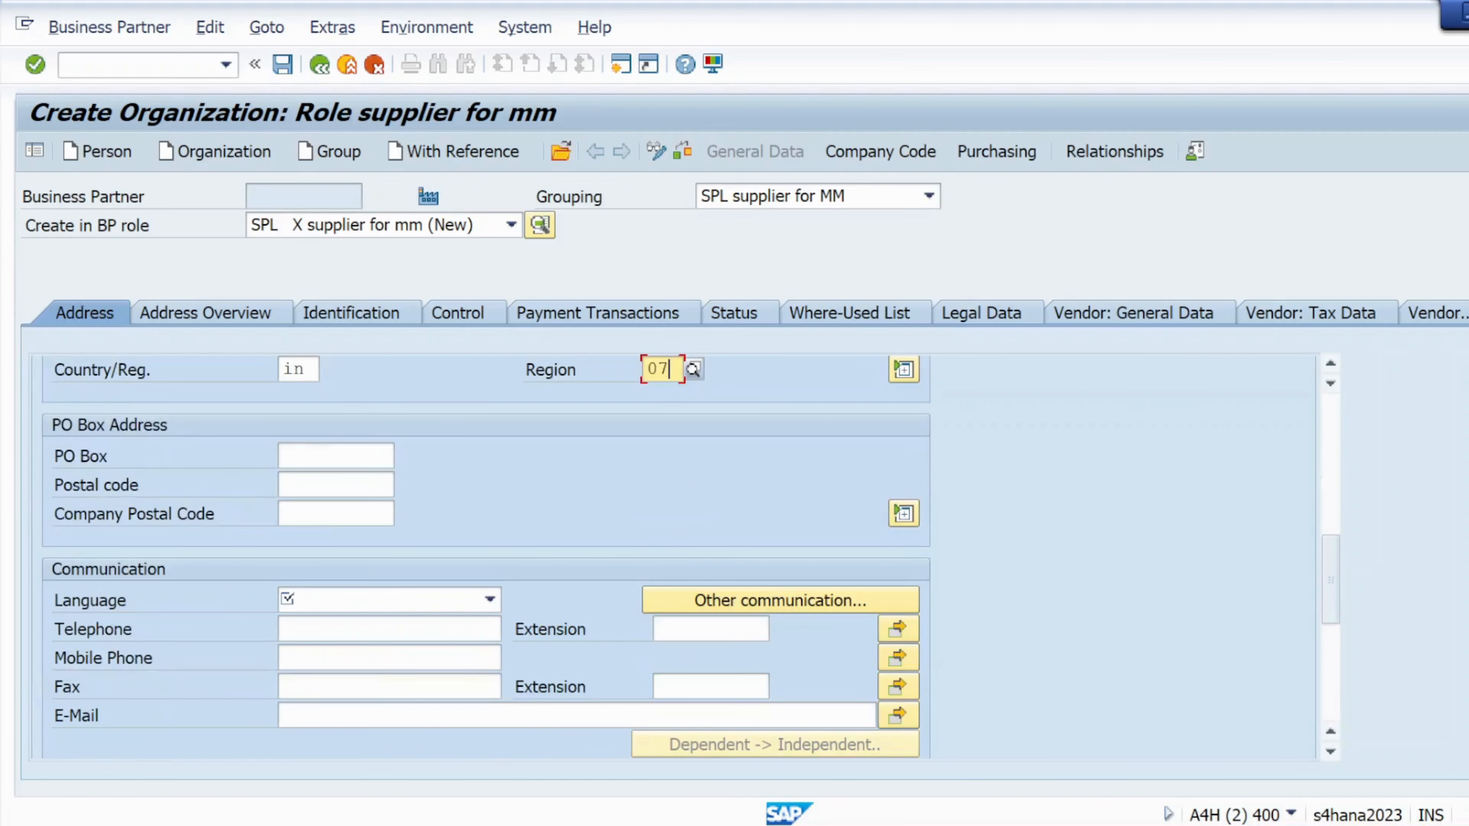
pyautogui.click(351, 603)
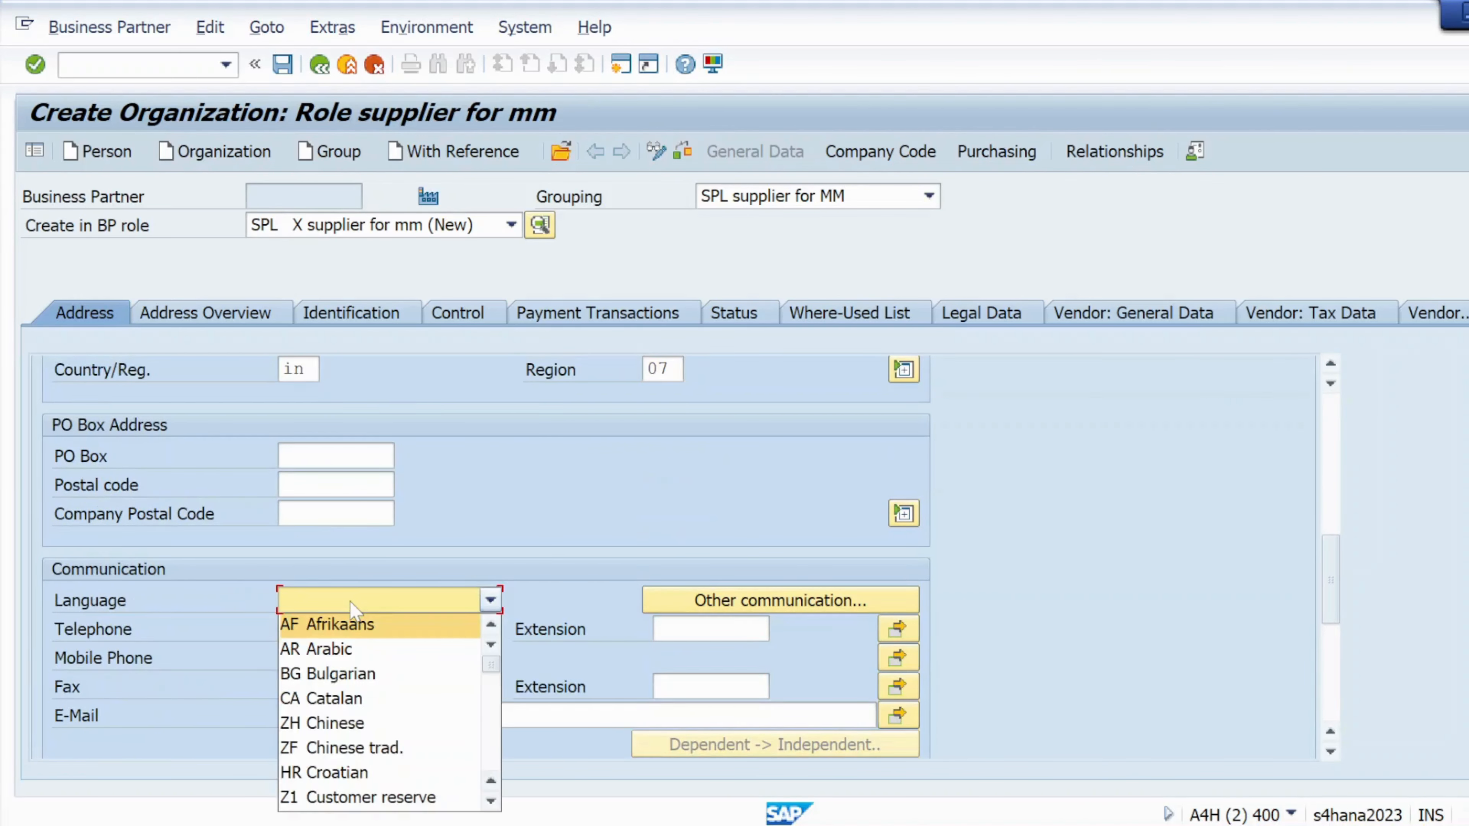
pyautogui.scroll(-2, 370, 665)
pyautogui.click(328, 795)
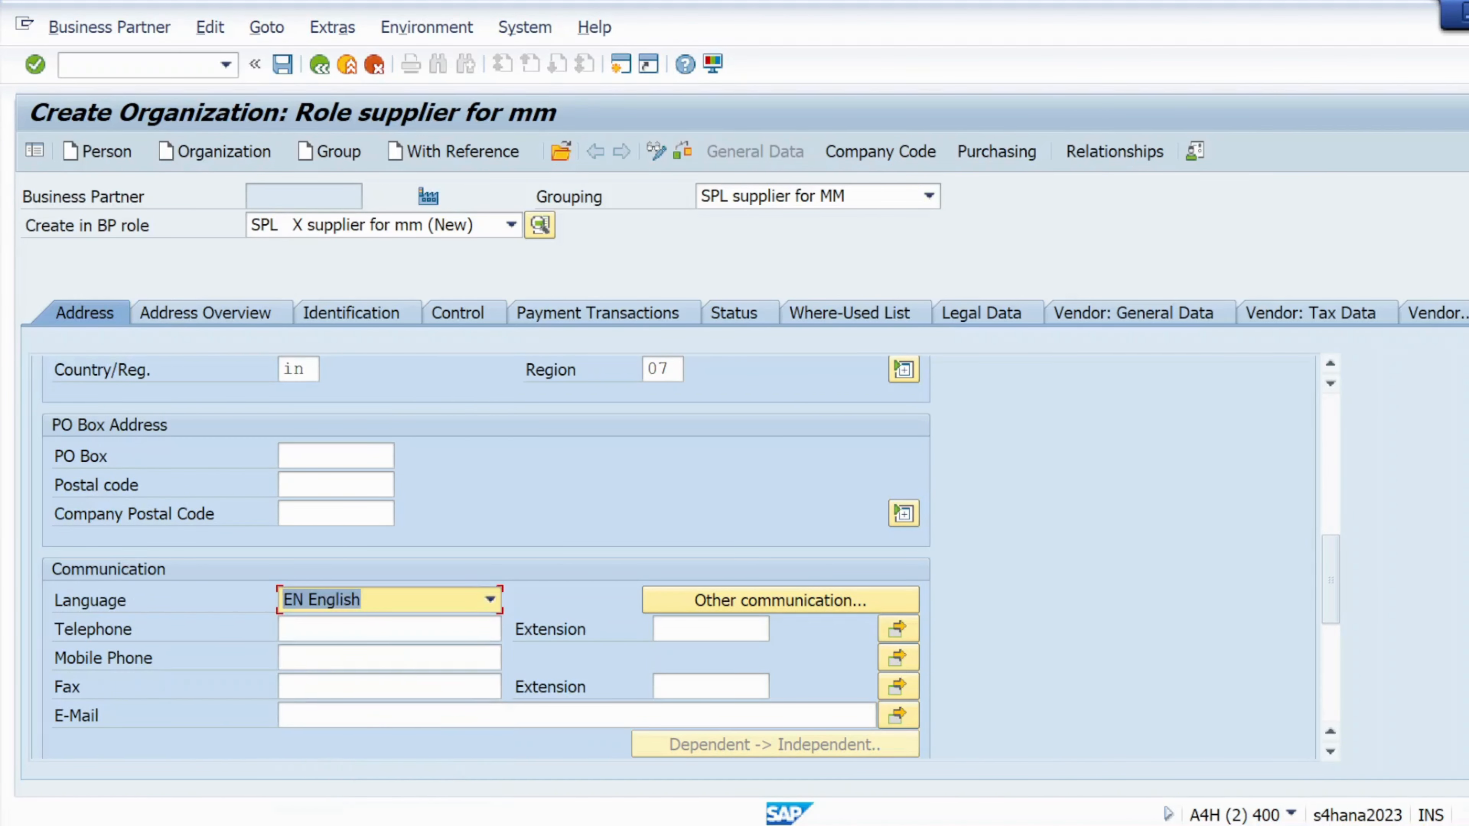
pyautogui.scroll(-5, 312, 718)
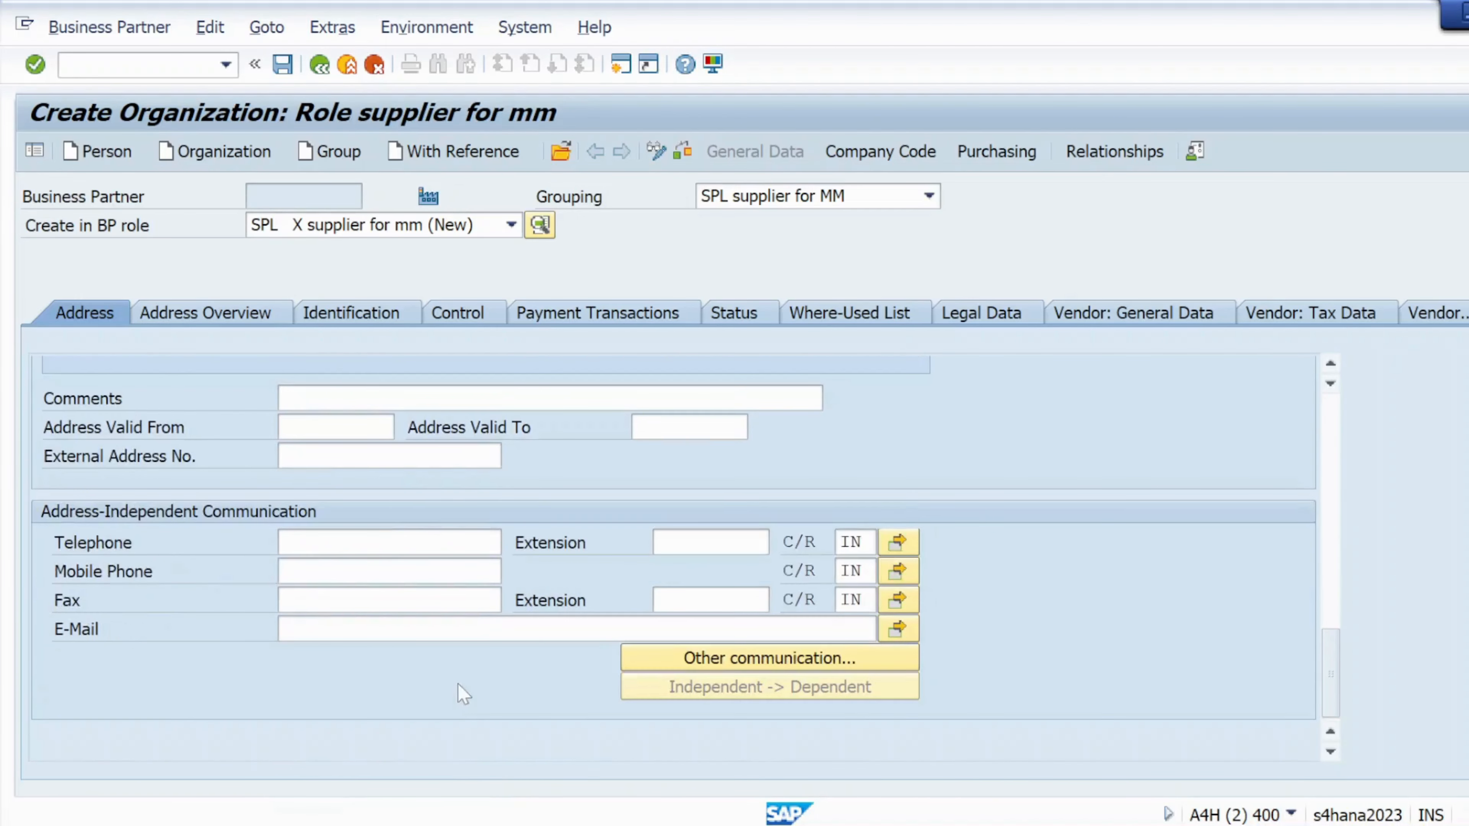
pyautogui.scroll(2, 266, 662)
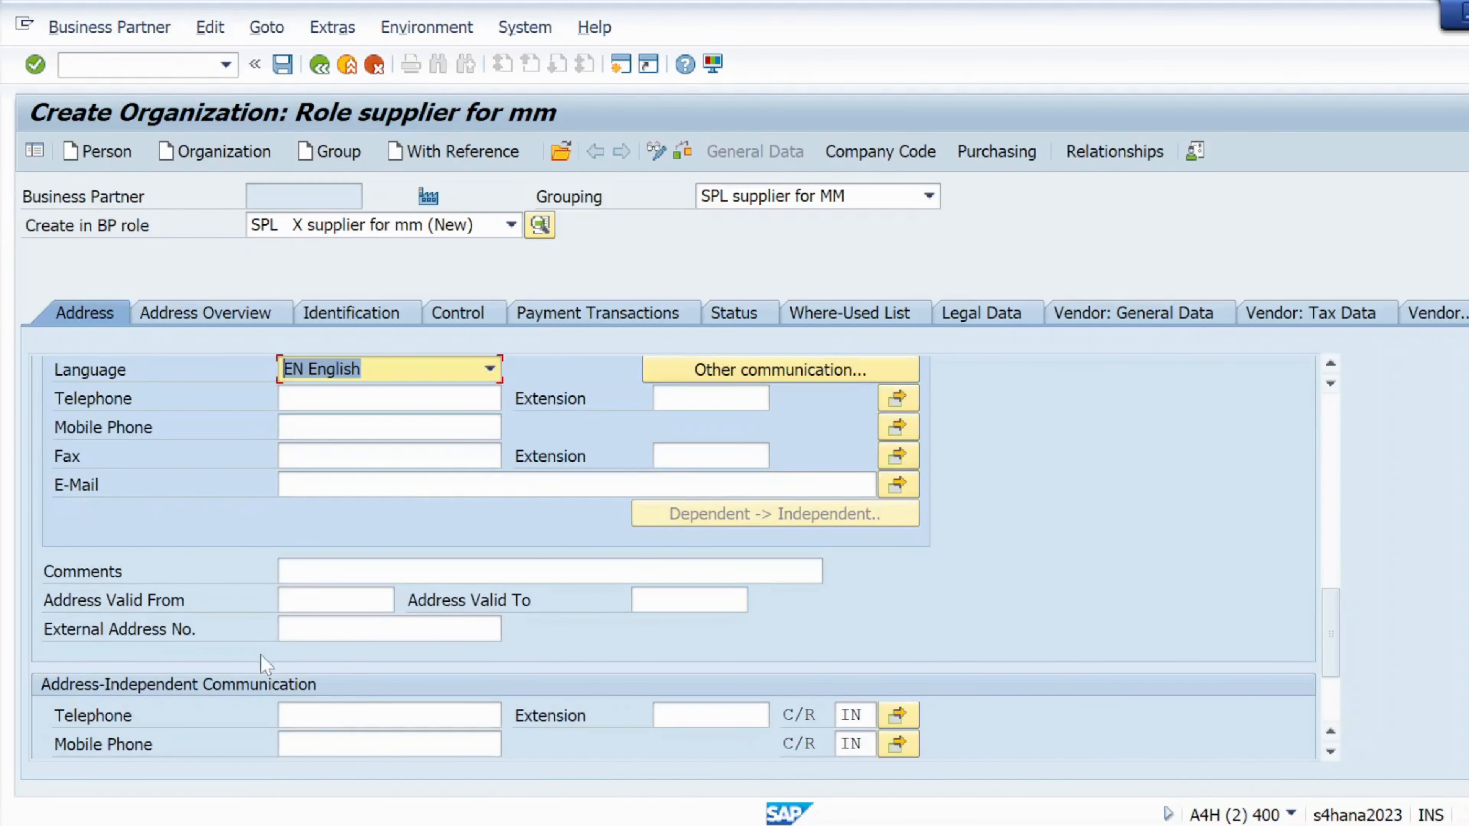
pyautogui.scroll(4, 480, 556)
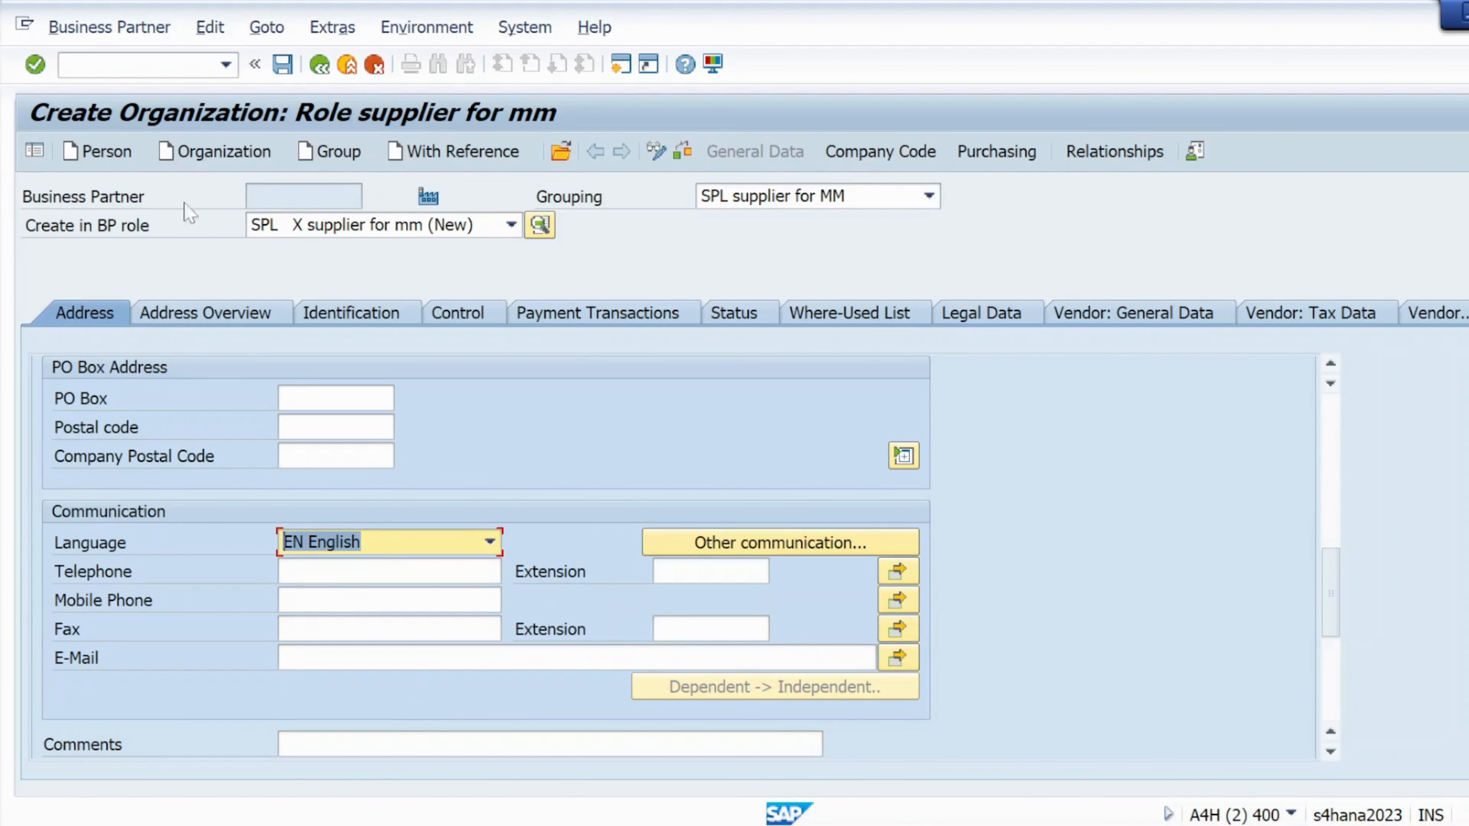
pyautogui.click(45, 64)
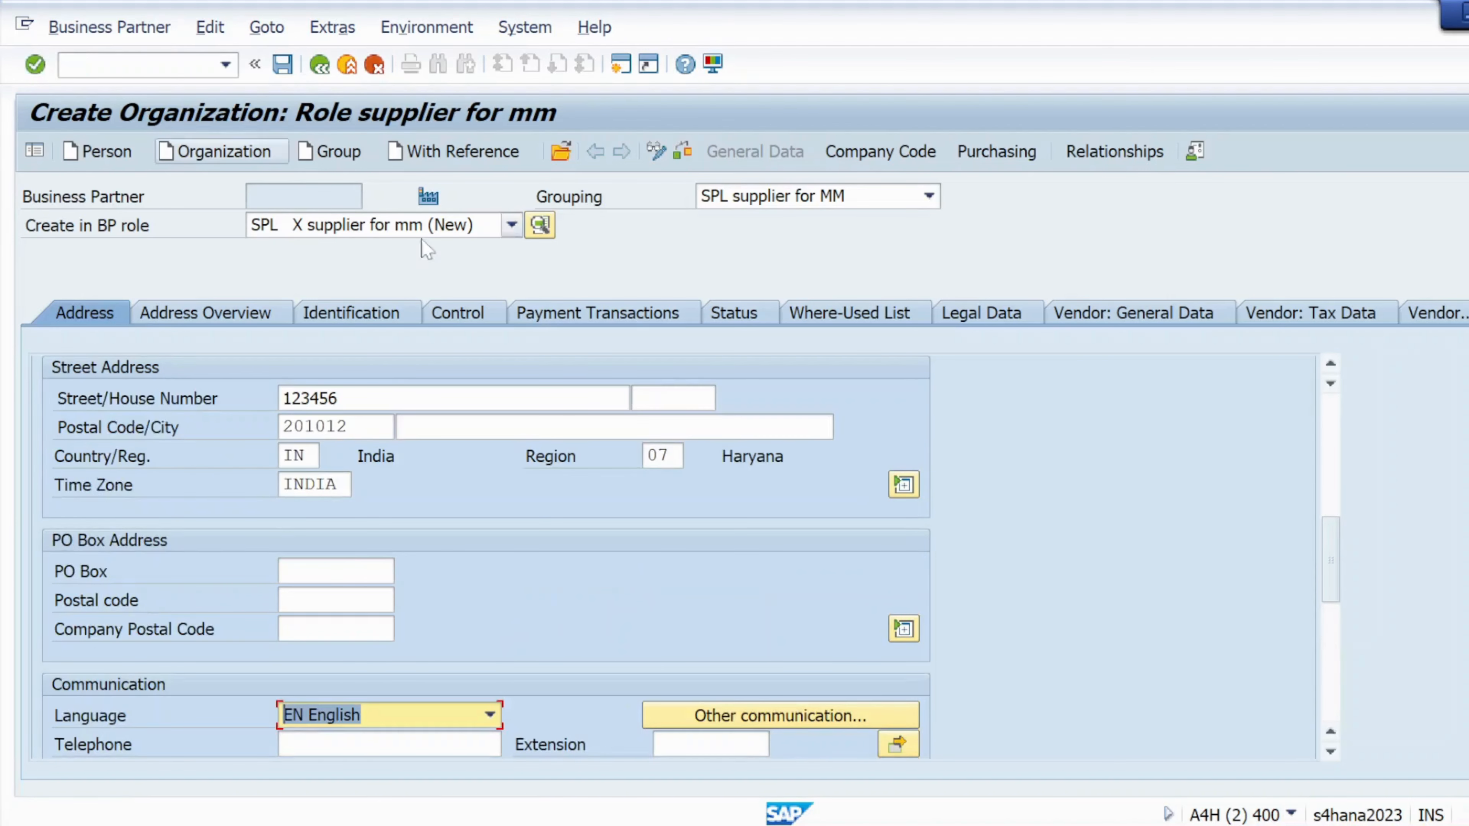
# - Check and save business partner Blocked Vendor03 to get its partner number
pyautogui.click(684, 150)
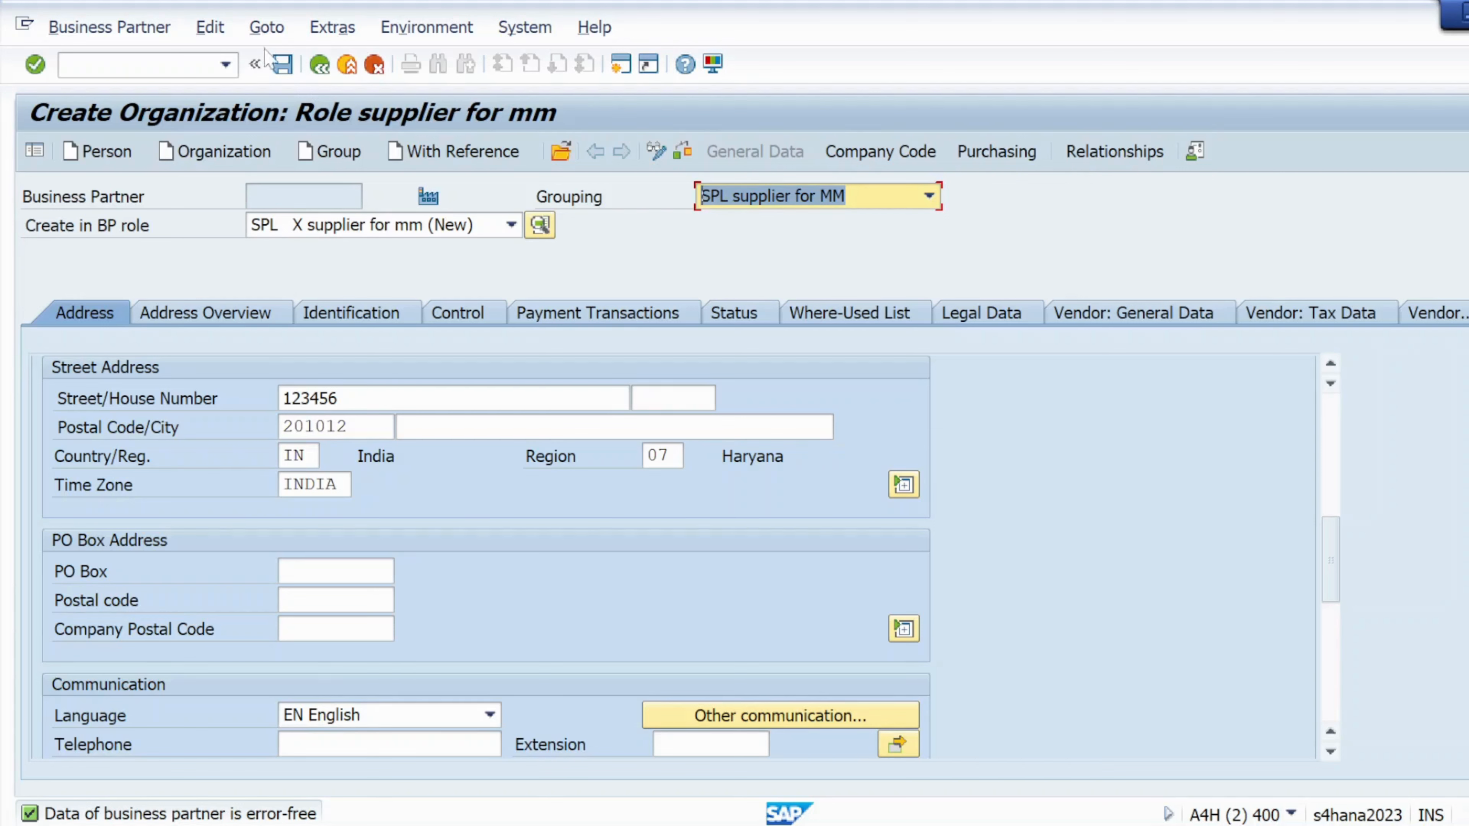
pyautogui.click(282, 67)
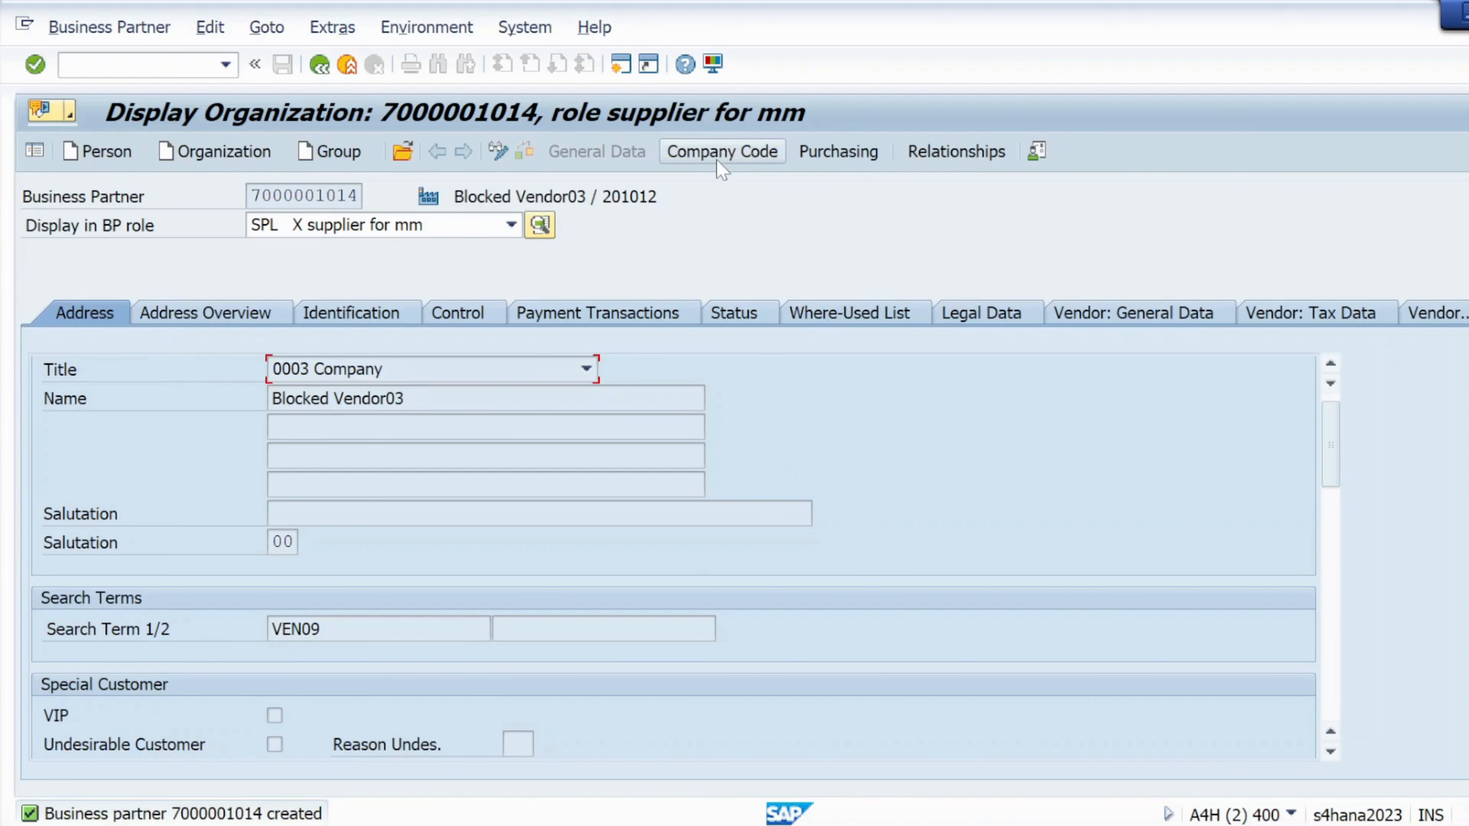
pyautogui.click(691, 155)
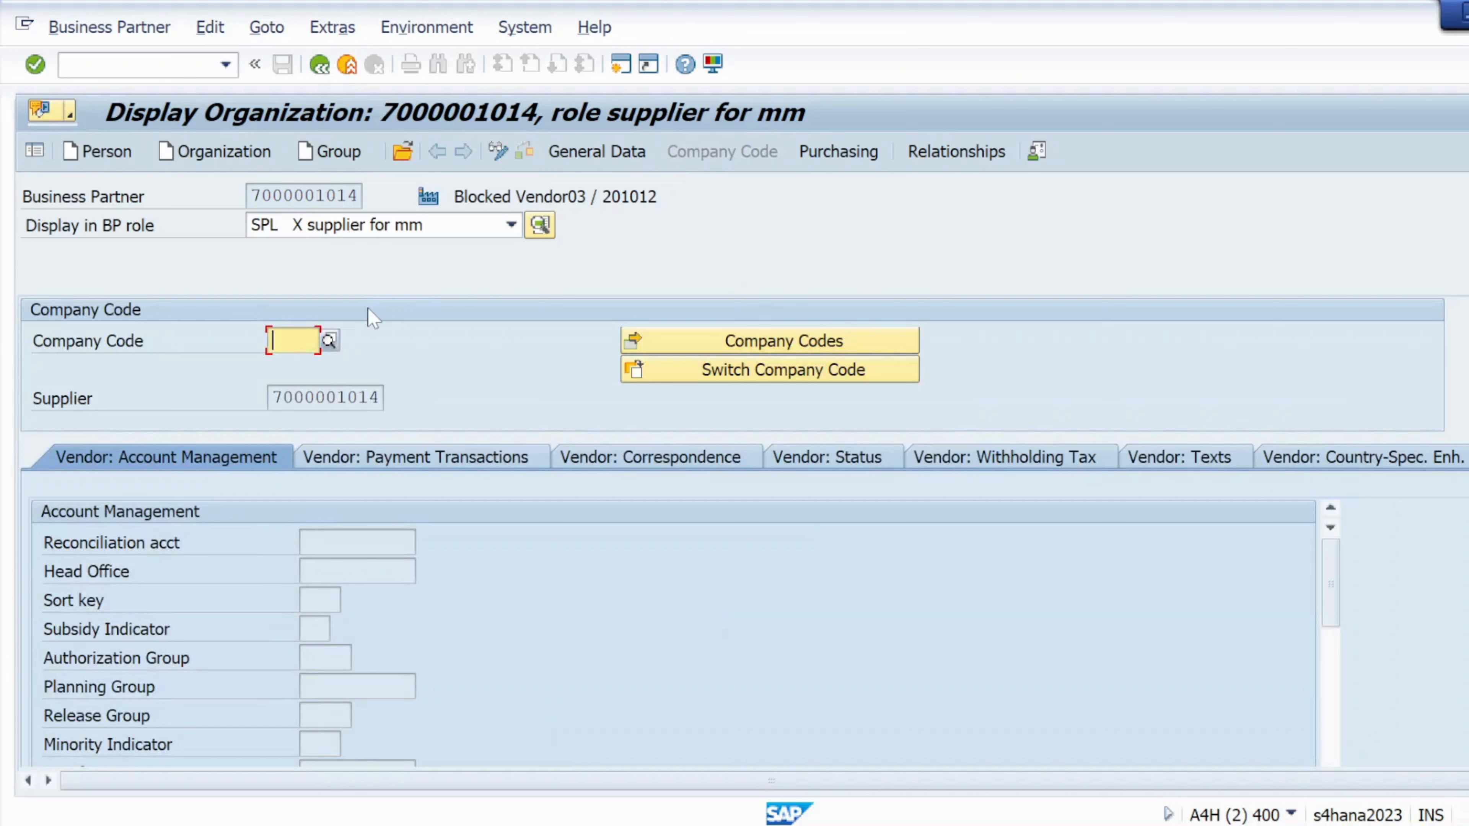
pyautogui.click(286, 340)
pyautogui.click(281, 366)
pyautogui.click(35, 66)
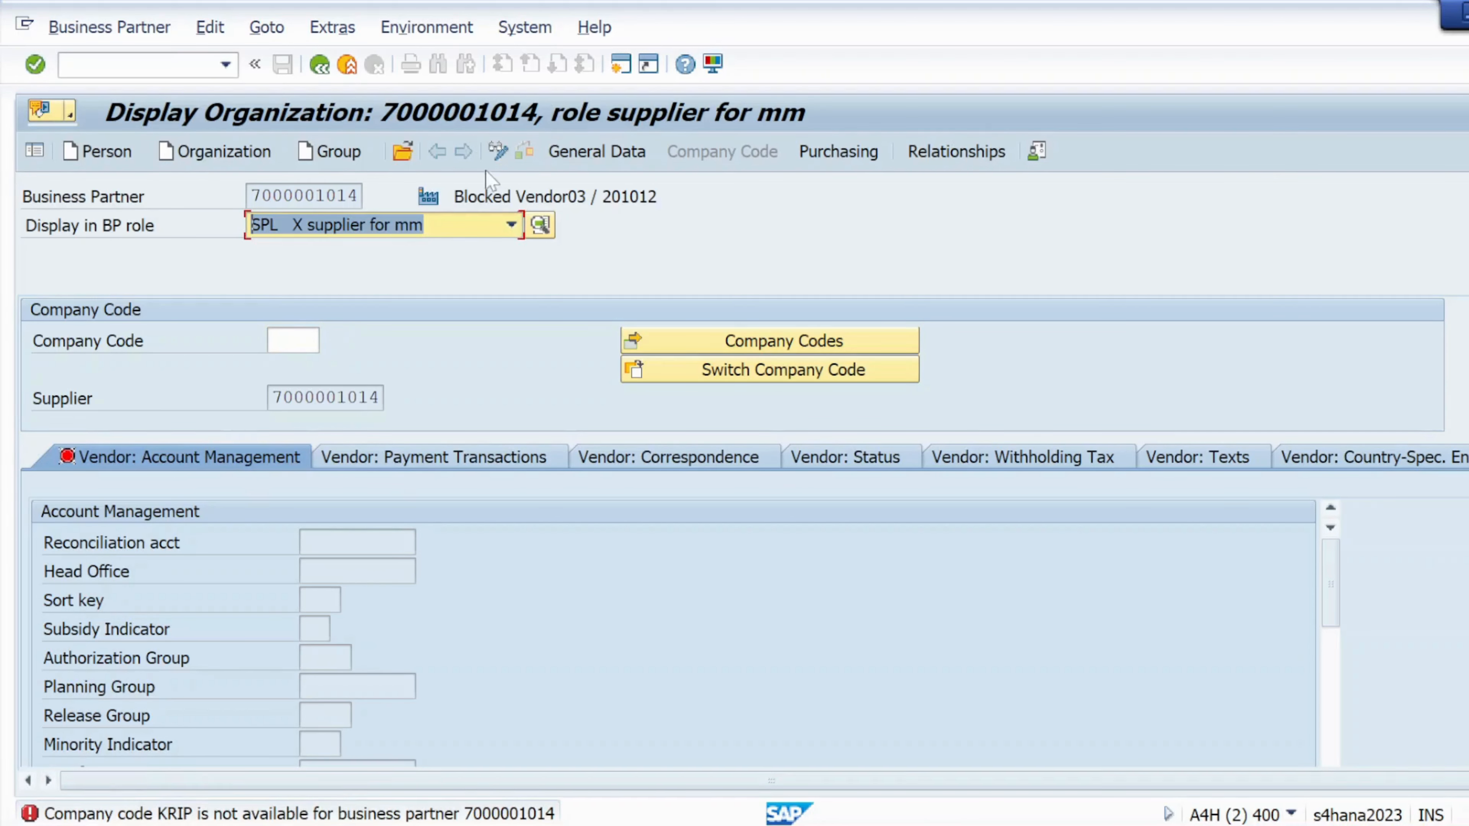
pyautogui.click(500, 155)
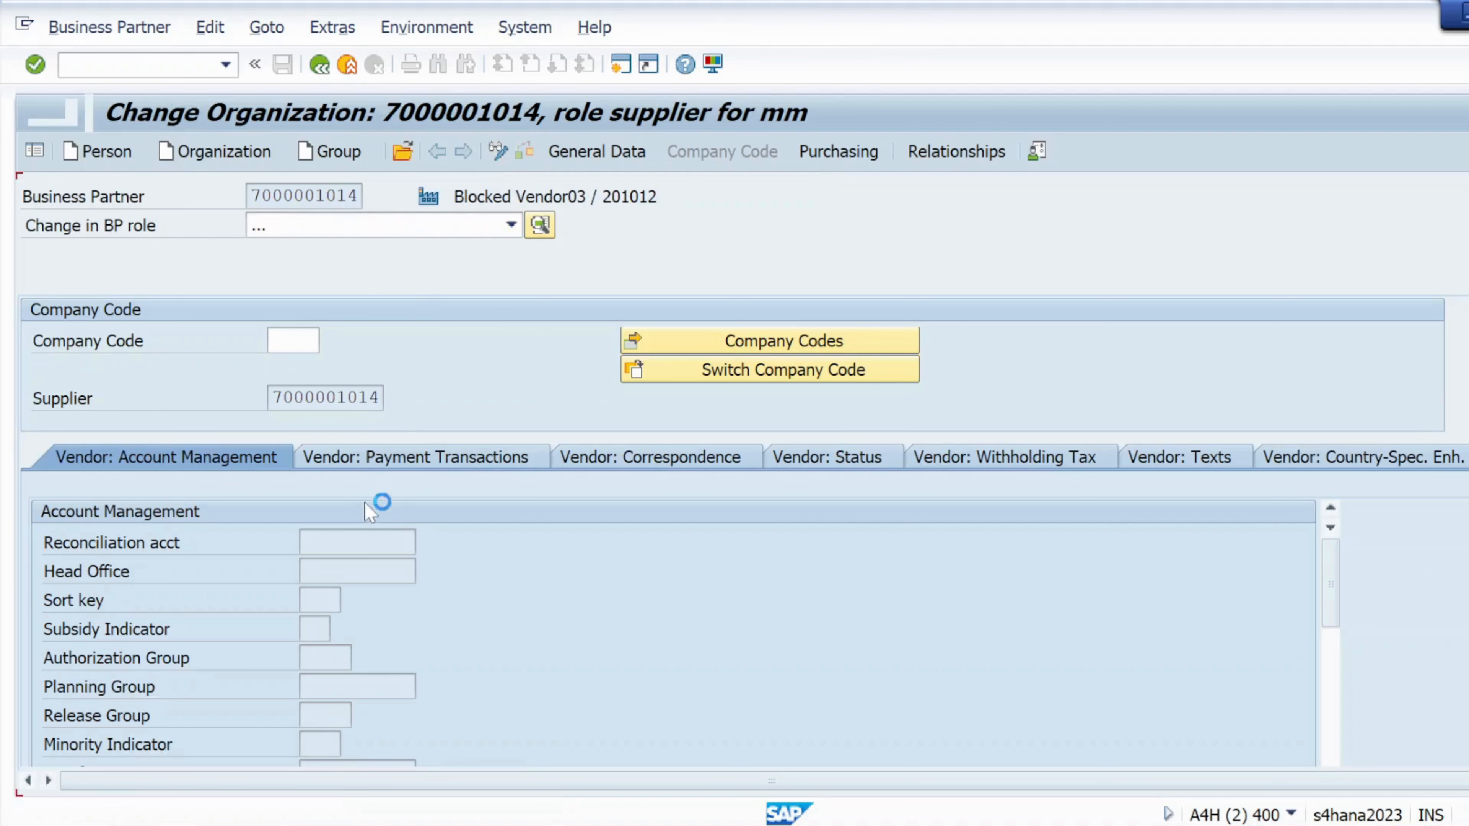
pyautogui.click(290, 364)
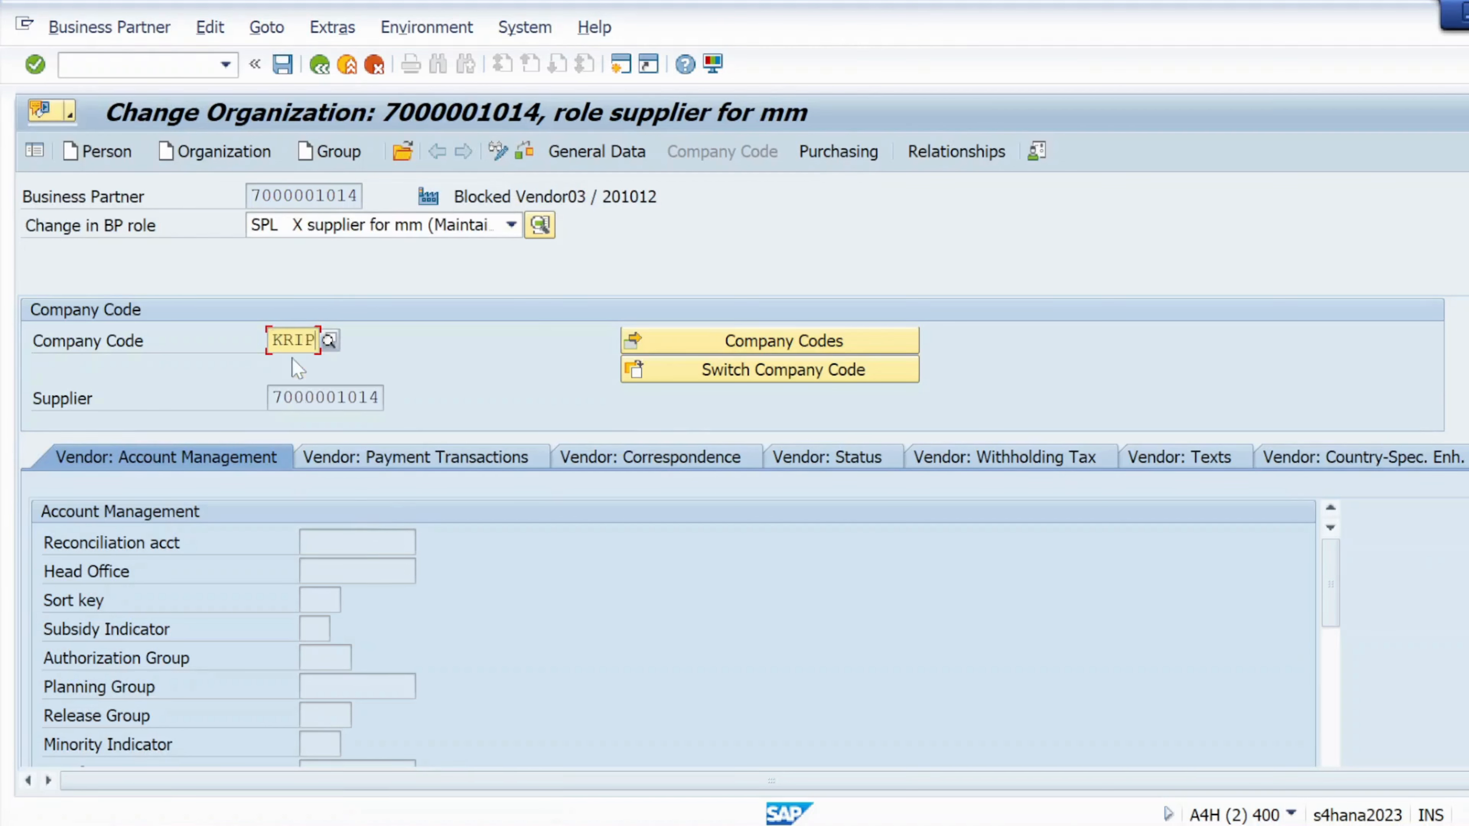
pyautogui.click(35, 64)
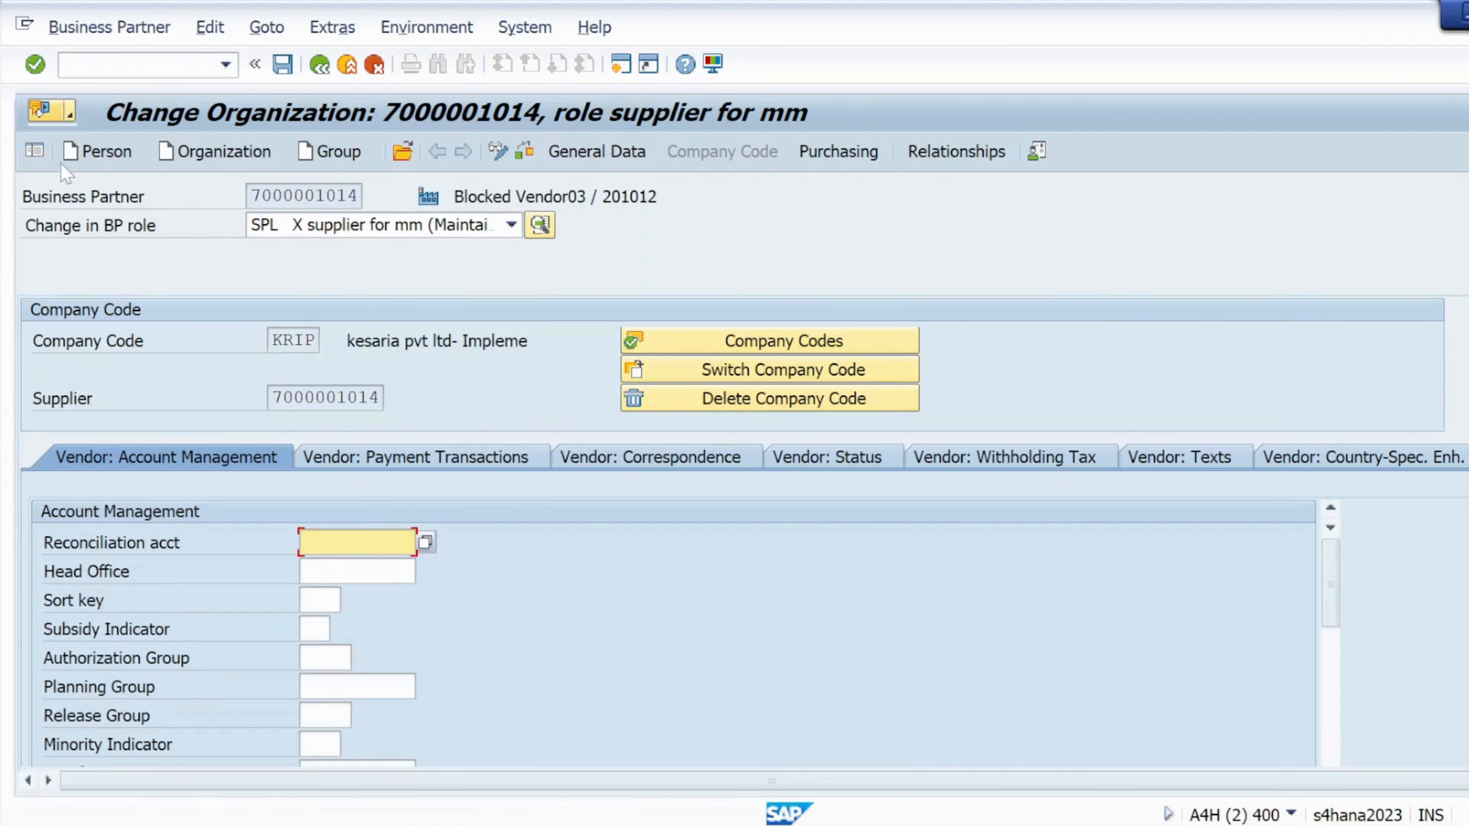
# - Set reconciliation account 160000 and payment terms 0001, then enter purchasing organization KRP1
pyautogui.click(324, 567)
pyautogui.click(431, 458)
pyautogui.click(341, 541)
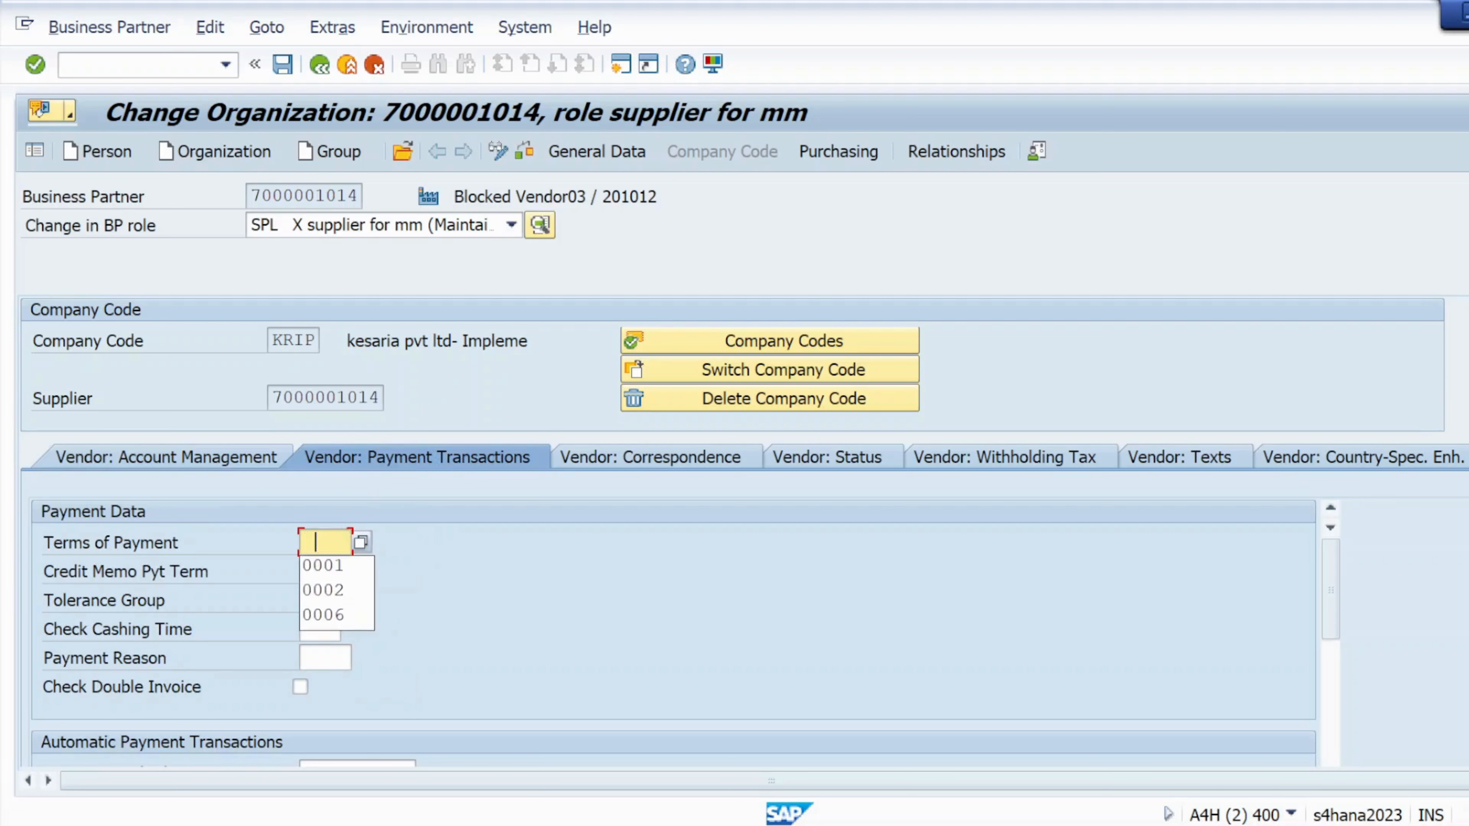
pyautogui.click(318, 571)
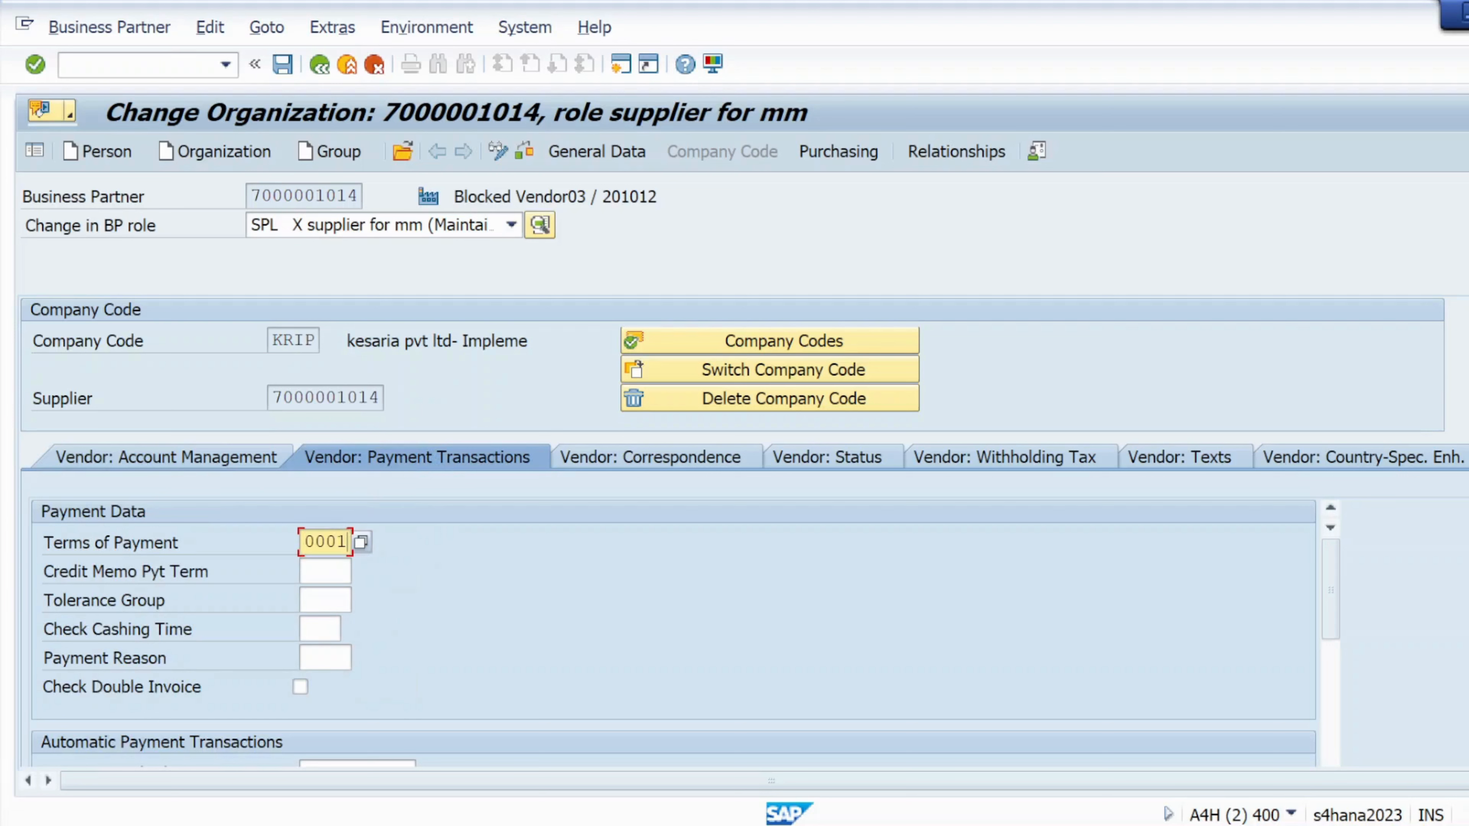
pyautogui.click(656, 460)
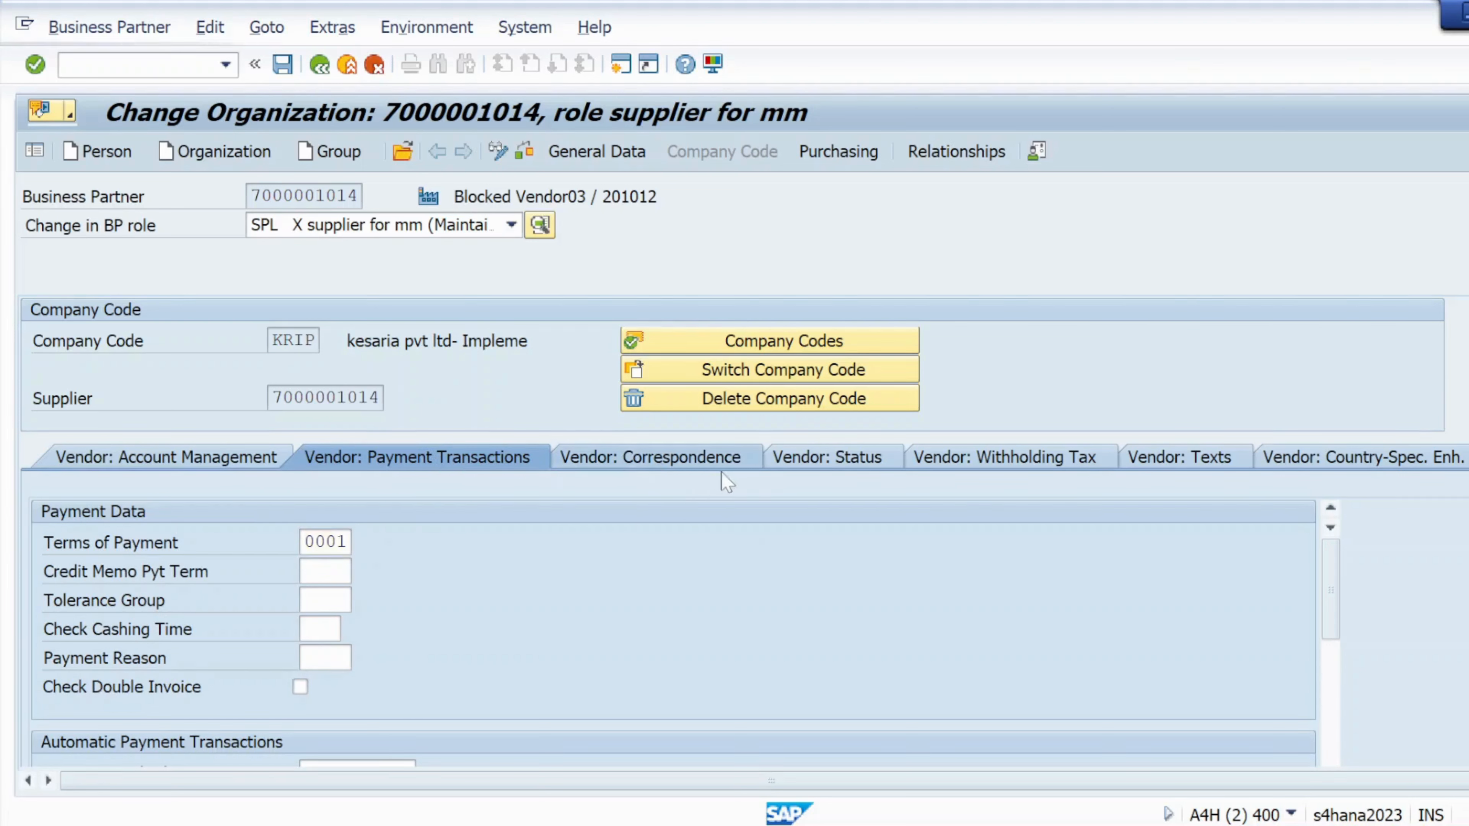
pyautogui.click(807, 461)
pyautogui.click(1088, 457)
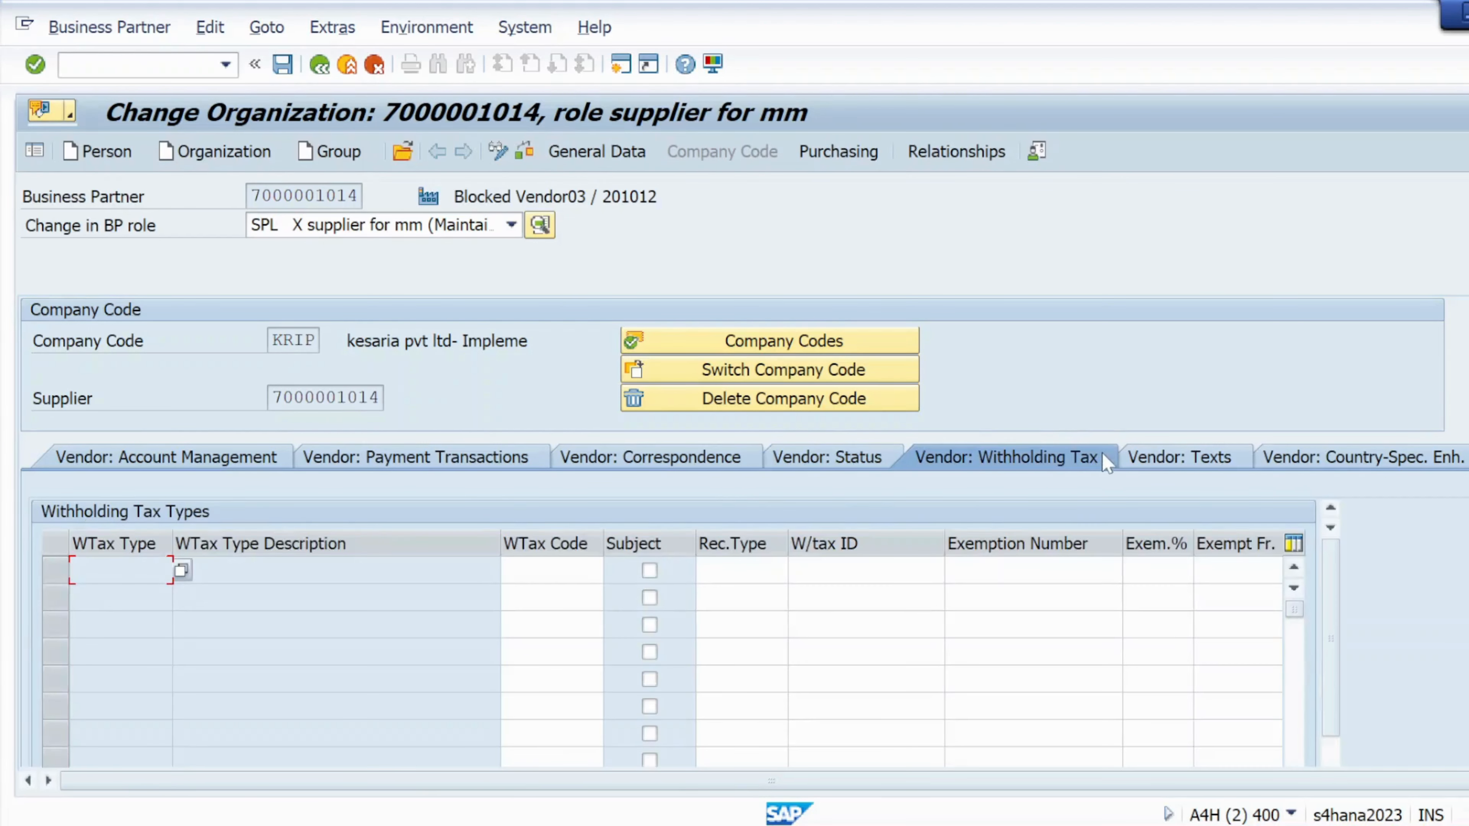
pyautogui.click(526, 154)
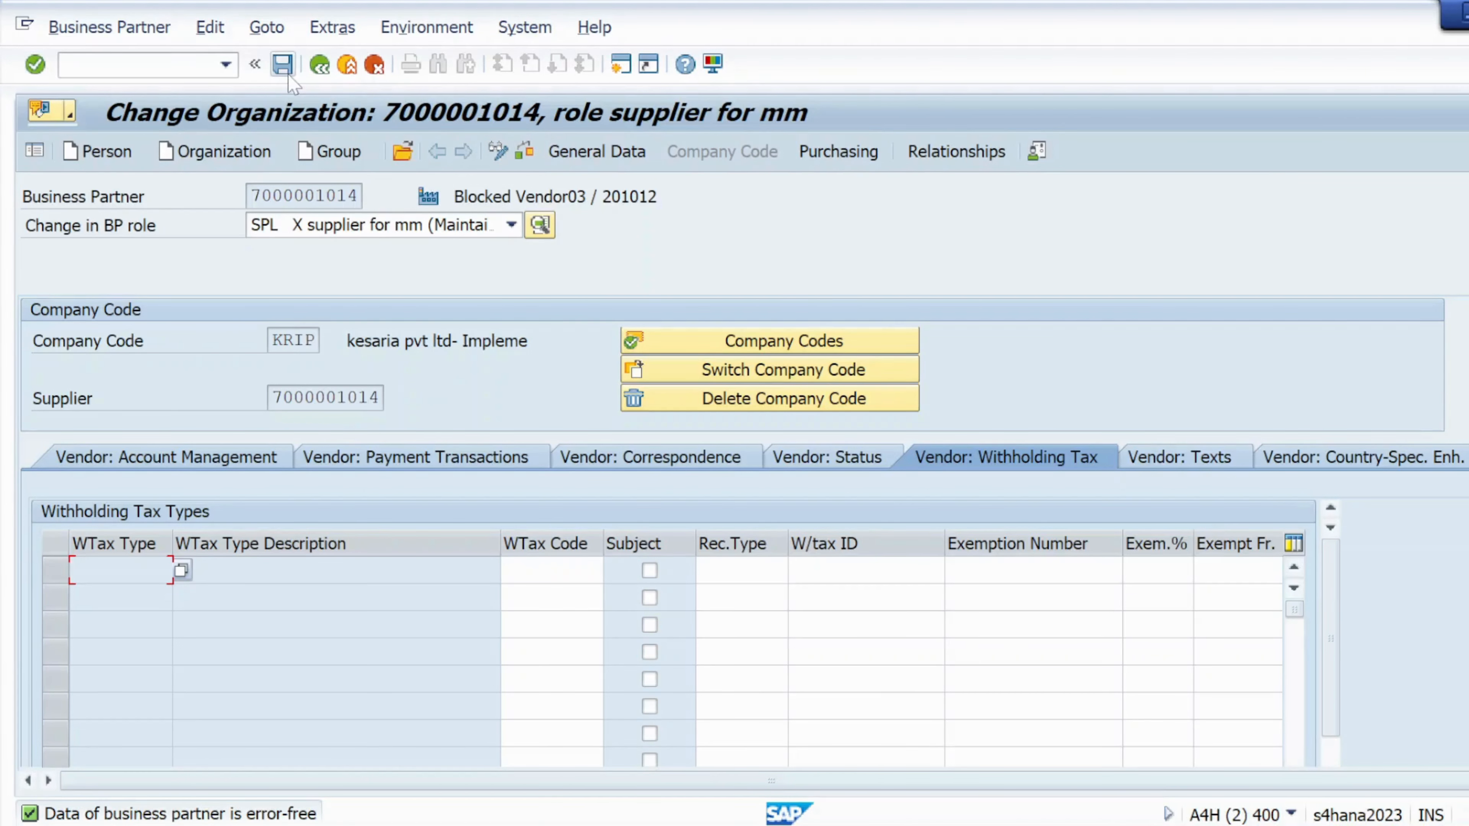
pyautogui.click(821, 155)
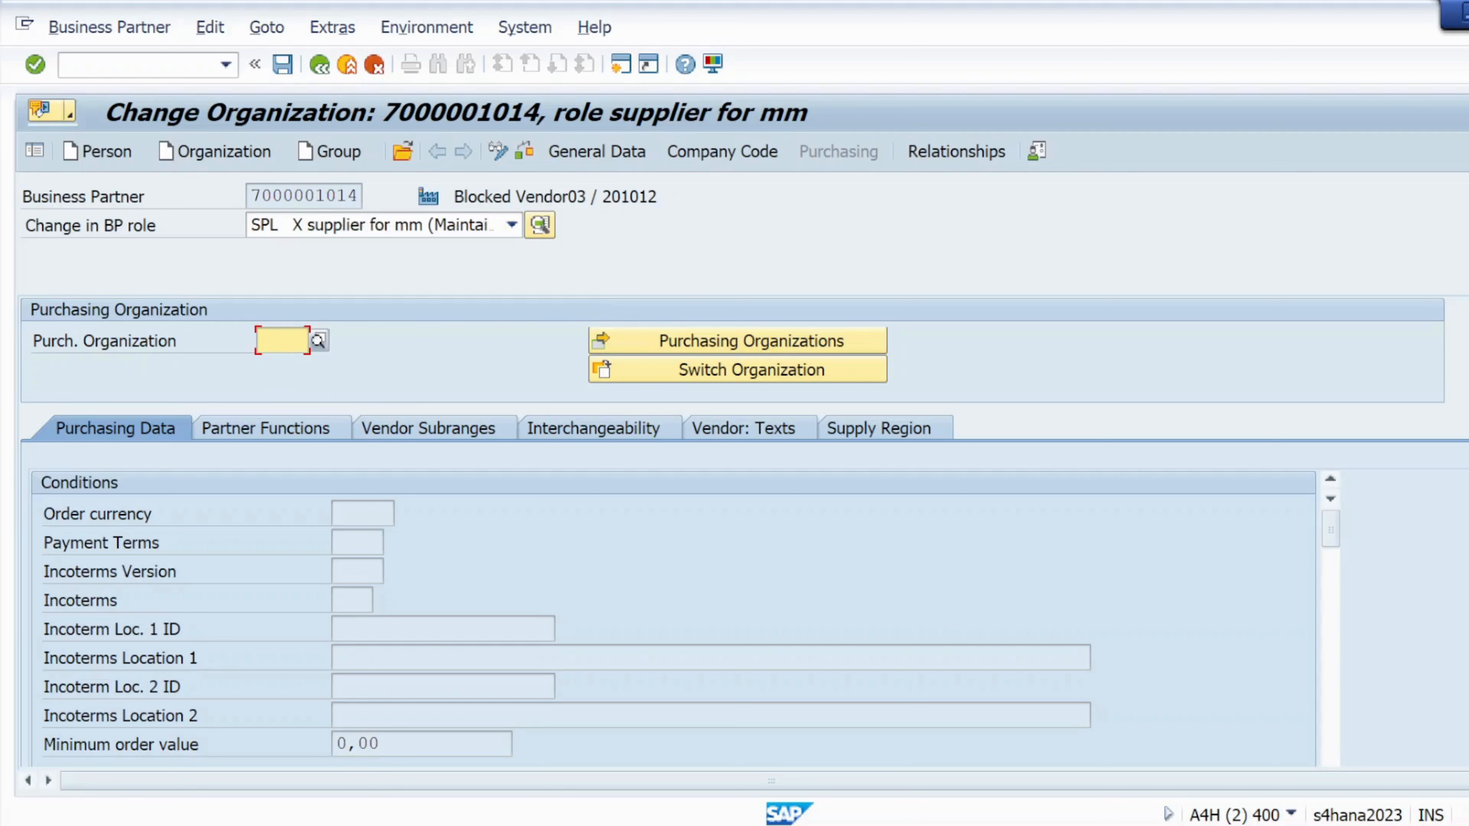
pyautogui.write('KRP1')
# - Give the KRP1 purchasing data order currency USD and payment terms 0001, and save
pyautogui.click(35, 64)
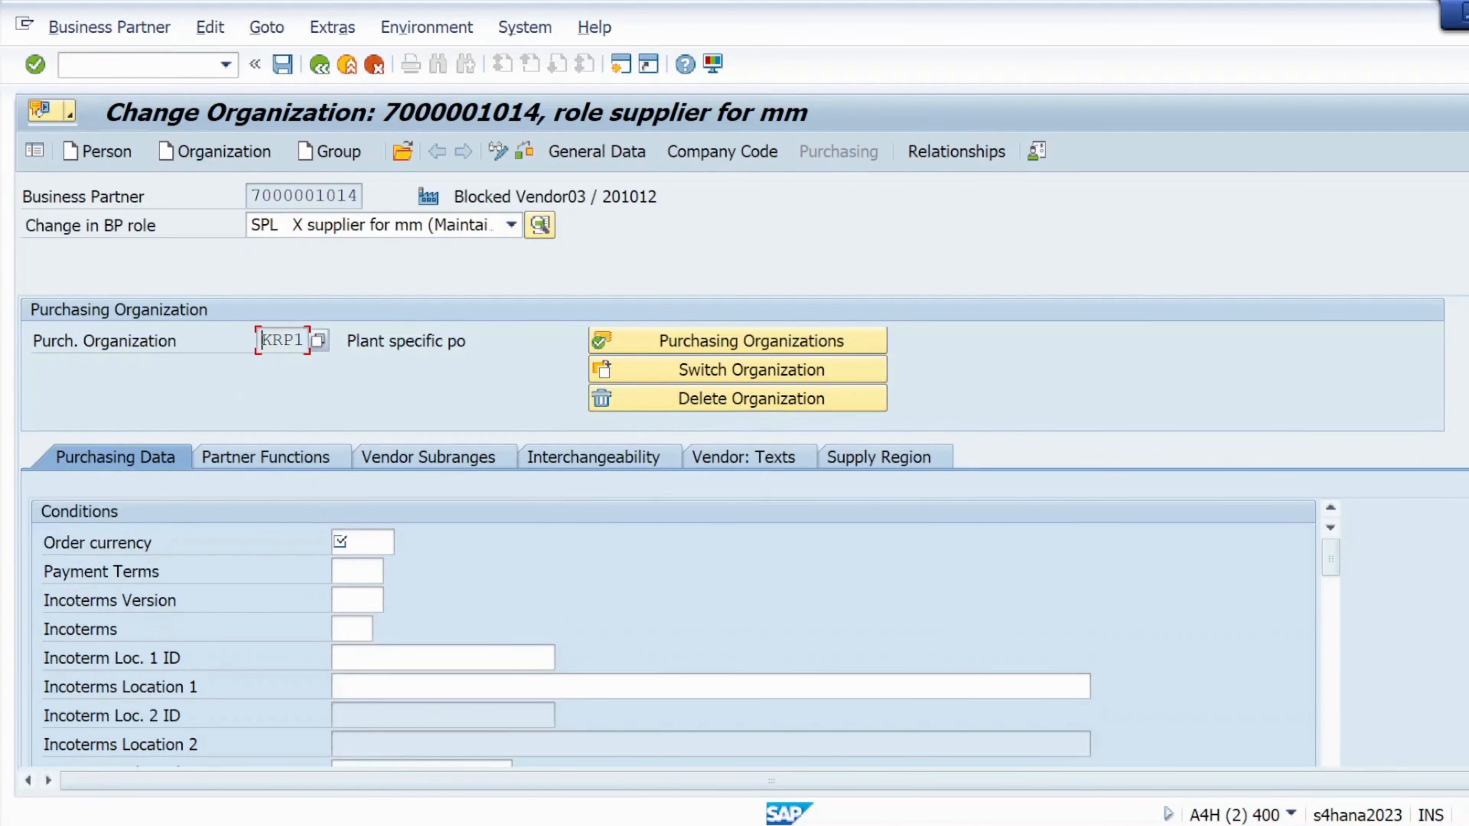
pyautogui.click(353, 542)
pyautogui.click(366, 569)
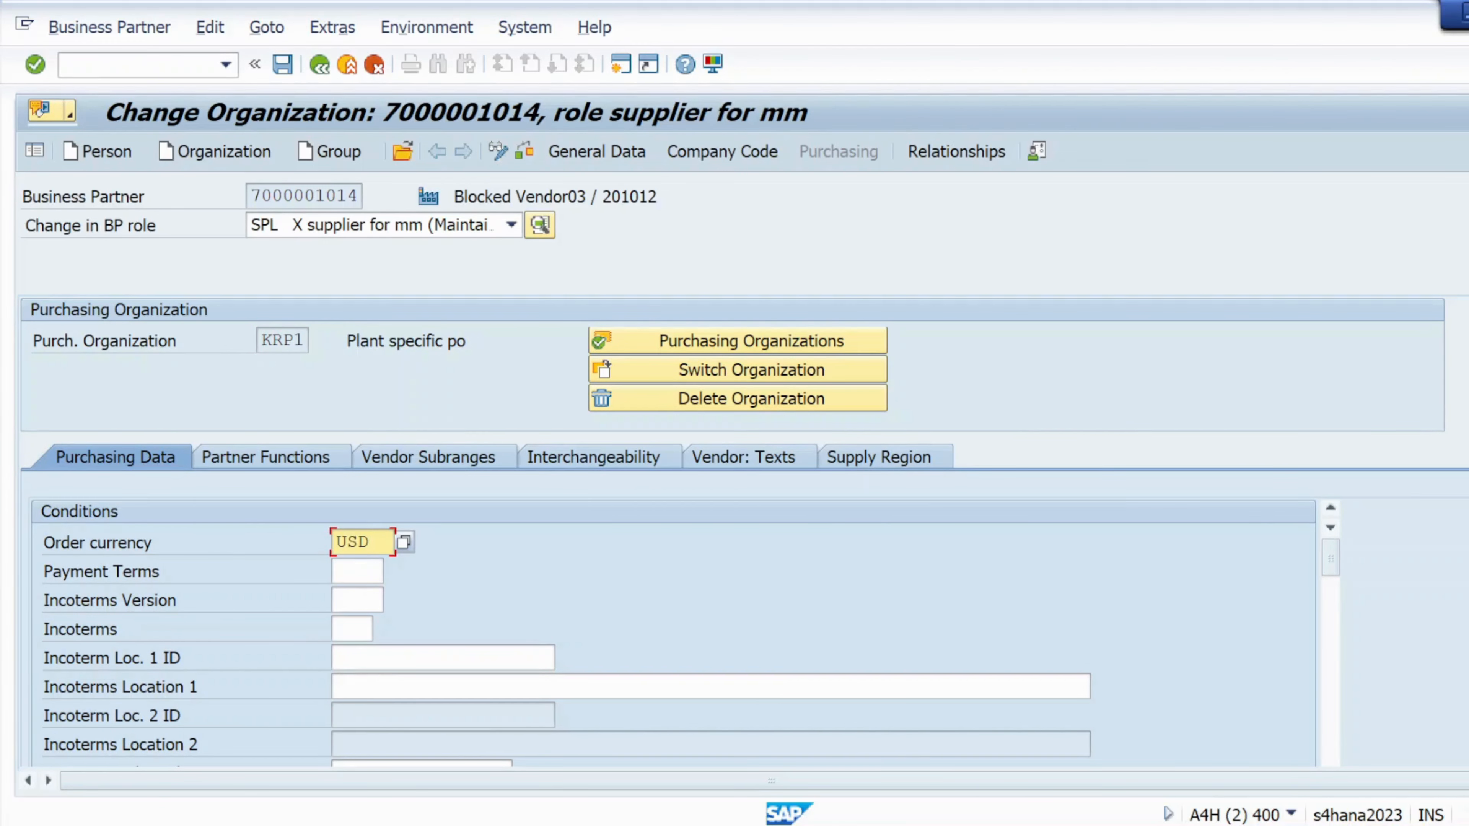
pyautogui.click(351, 571)
pyautogui.click(368, 620)
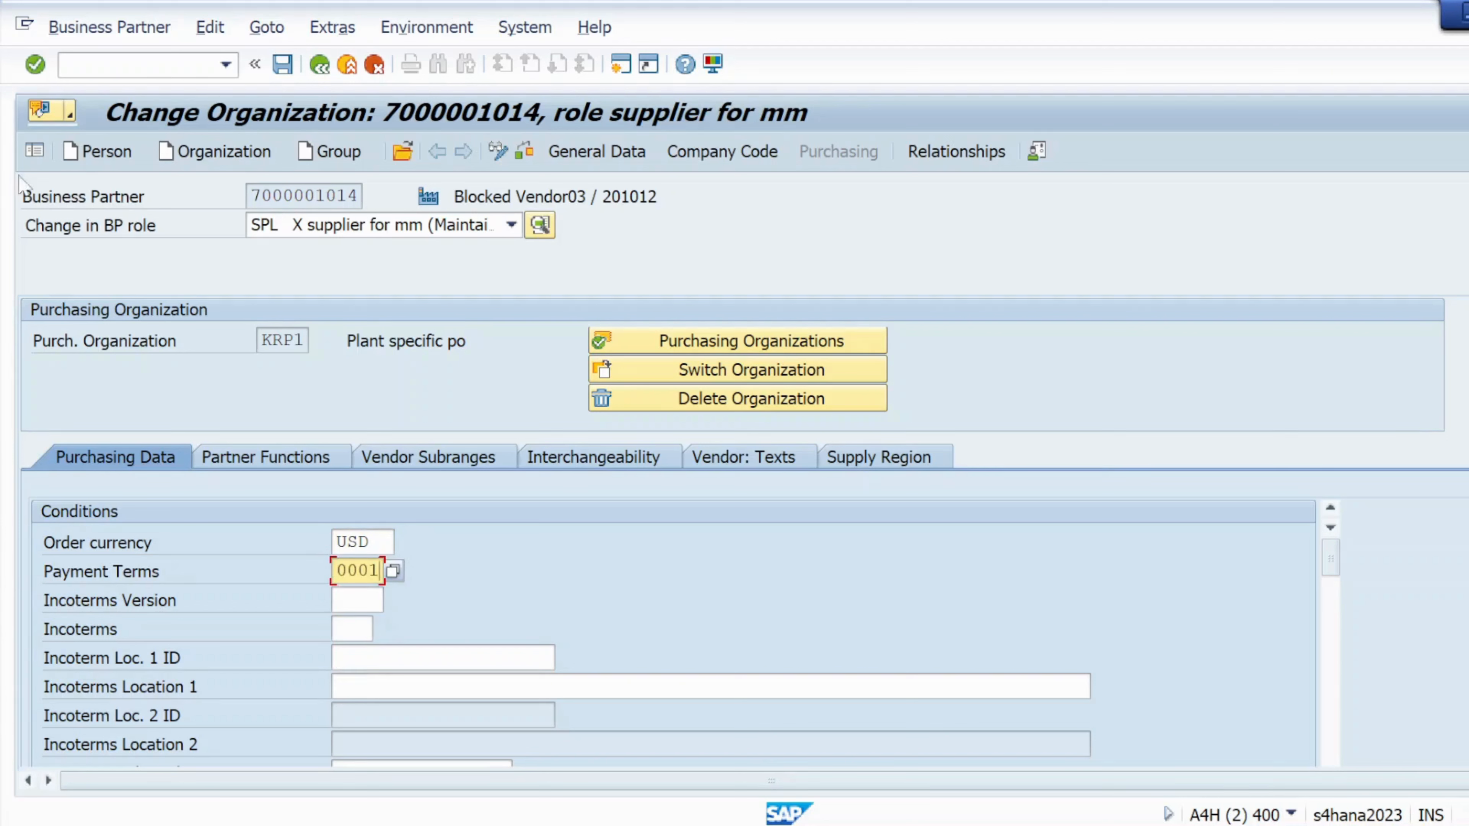
pyautogui.click(35, 63)
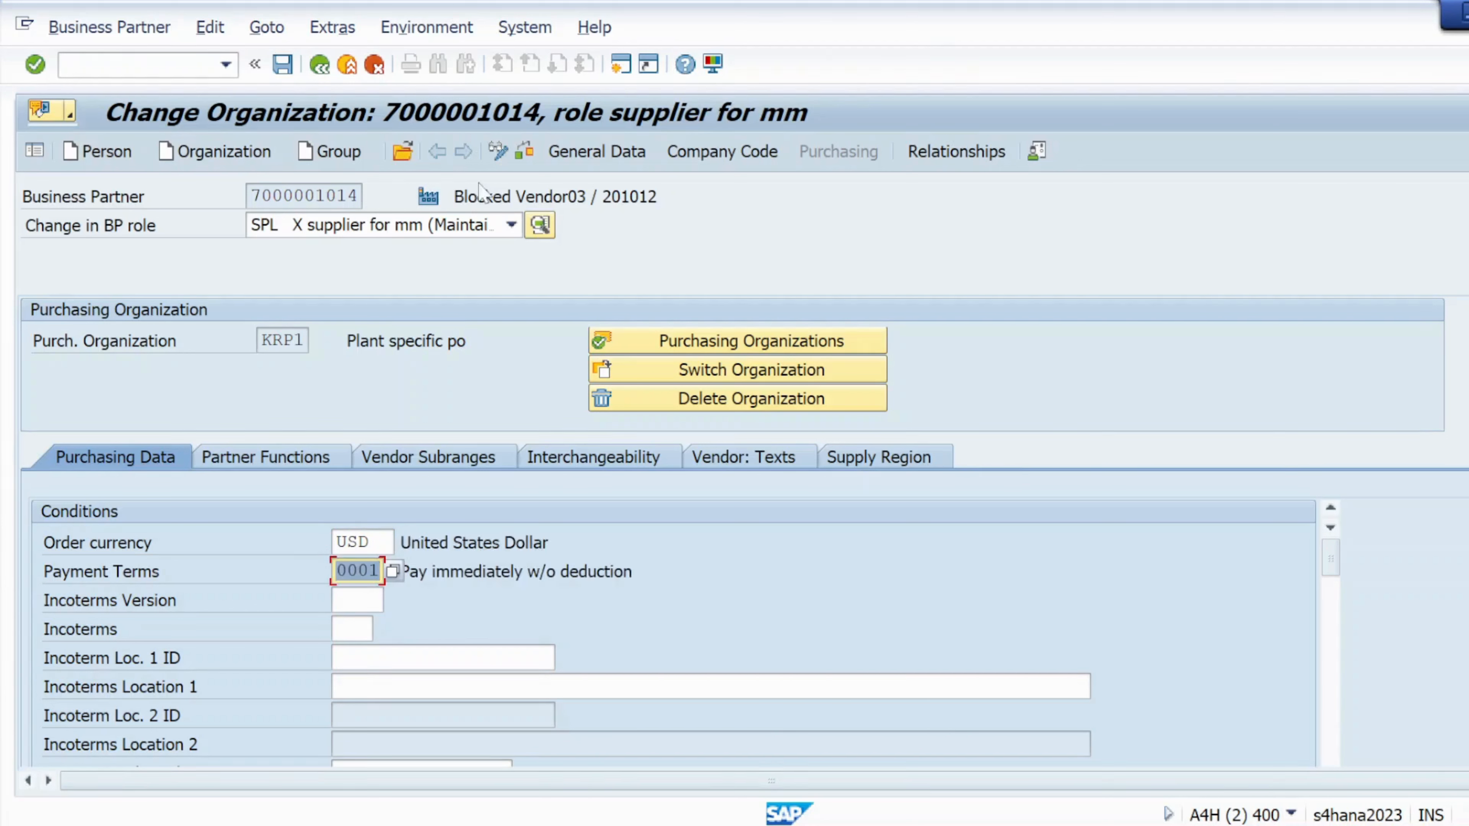
pyautogui.click(525, 151)
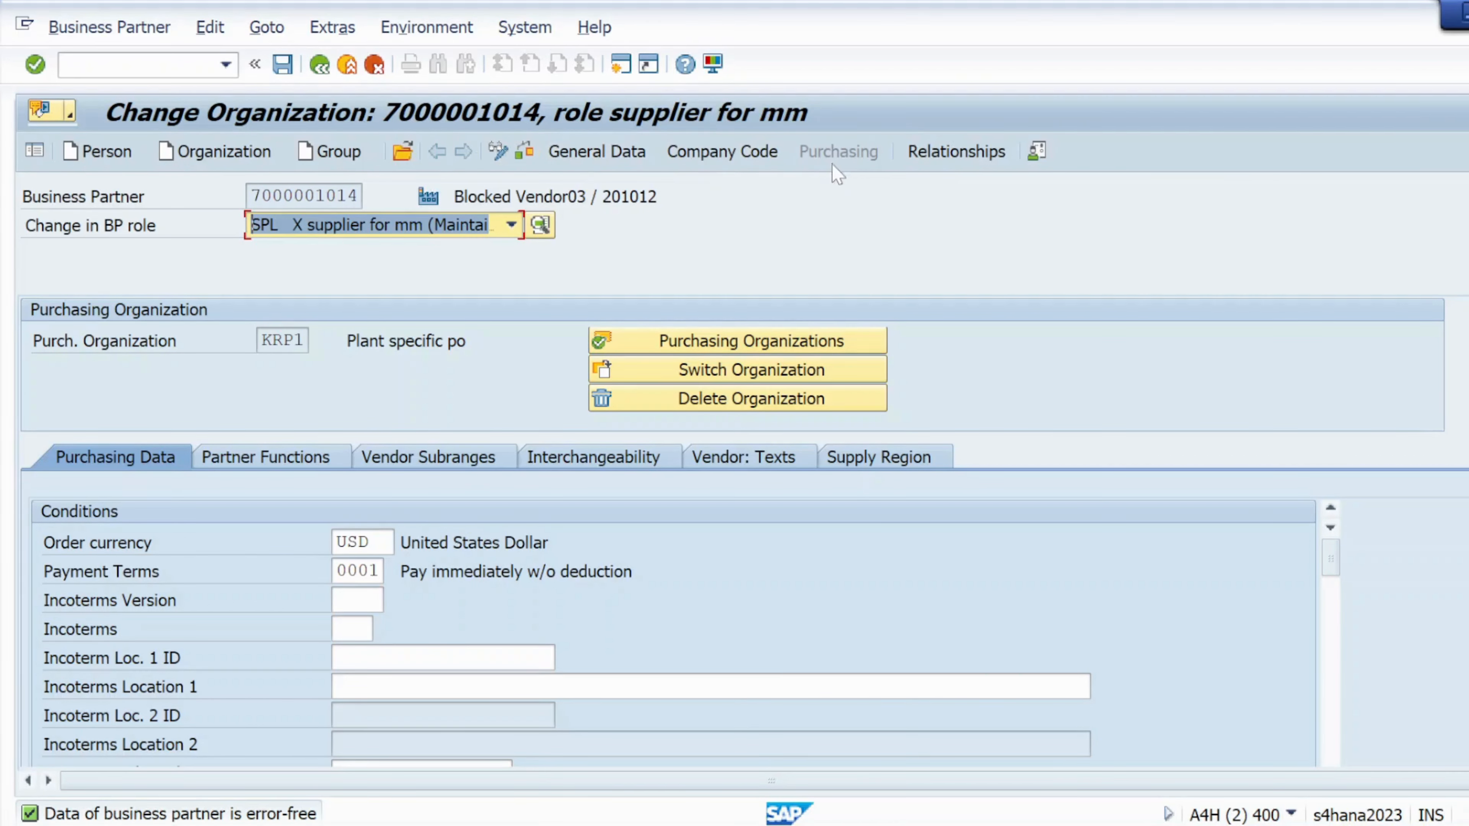
pyautogui.click(283, 64)
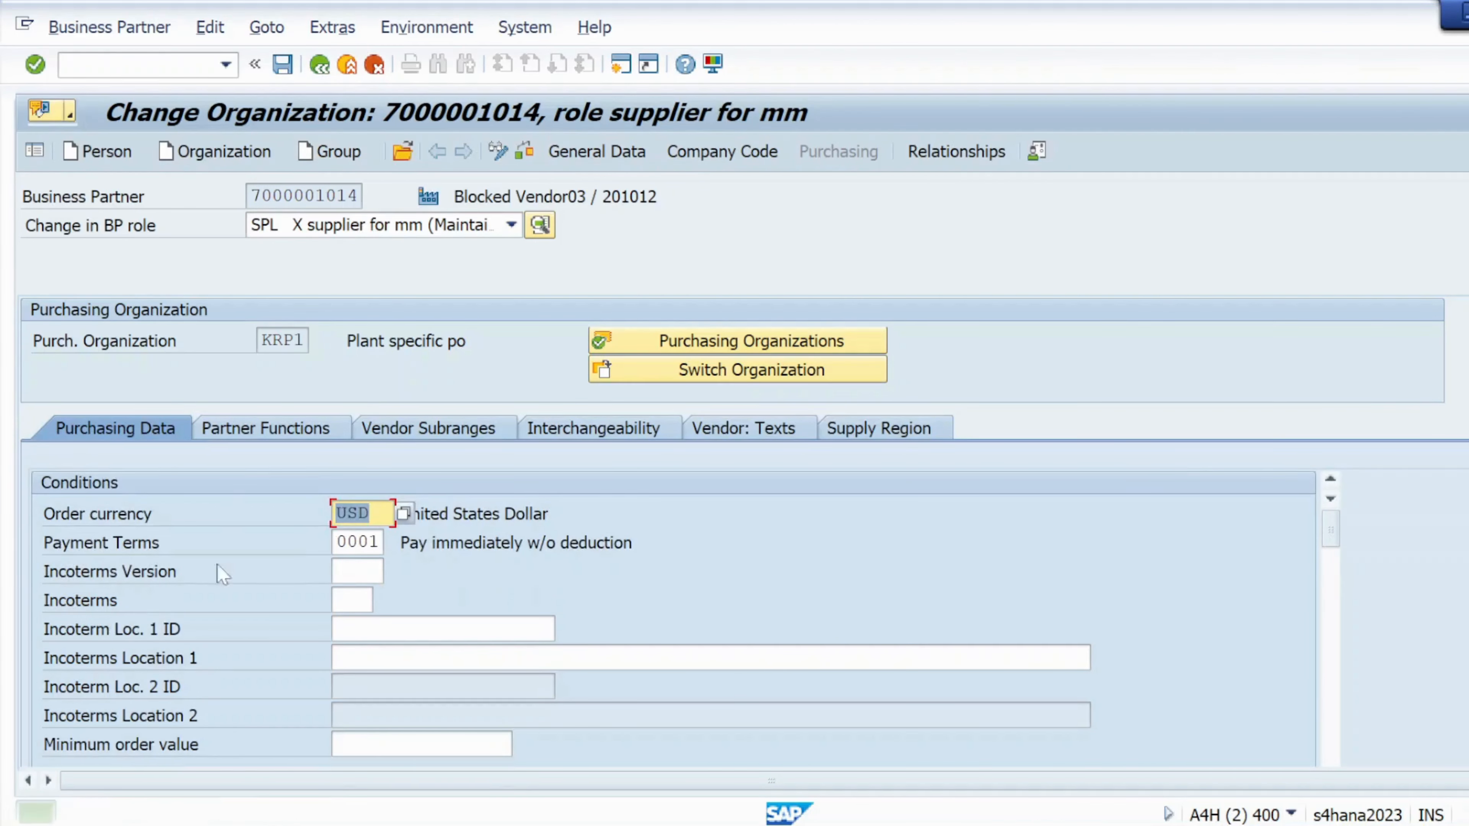
pyautogui.doubleClick(123, 812)
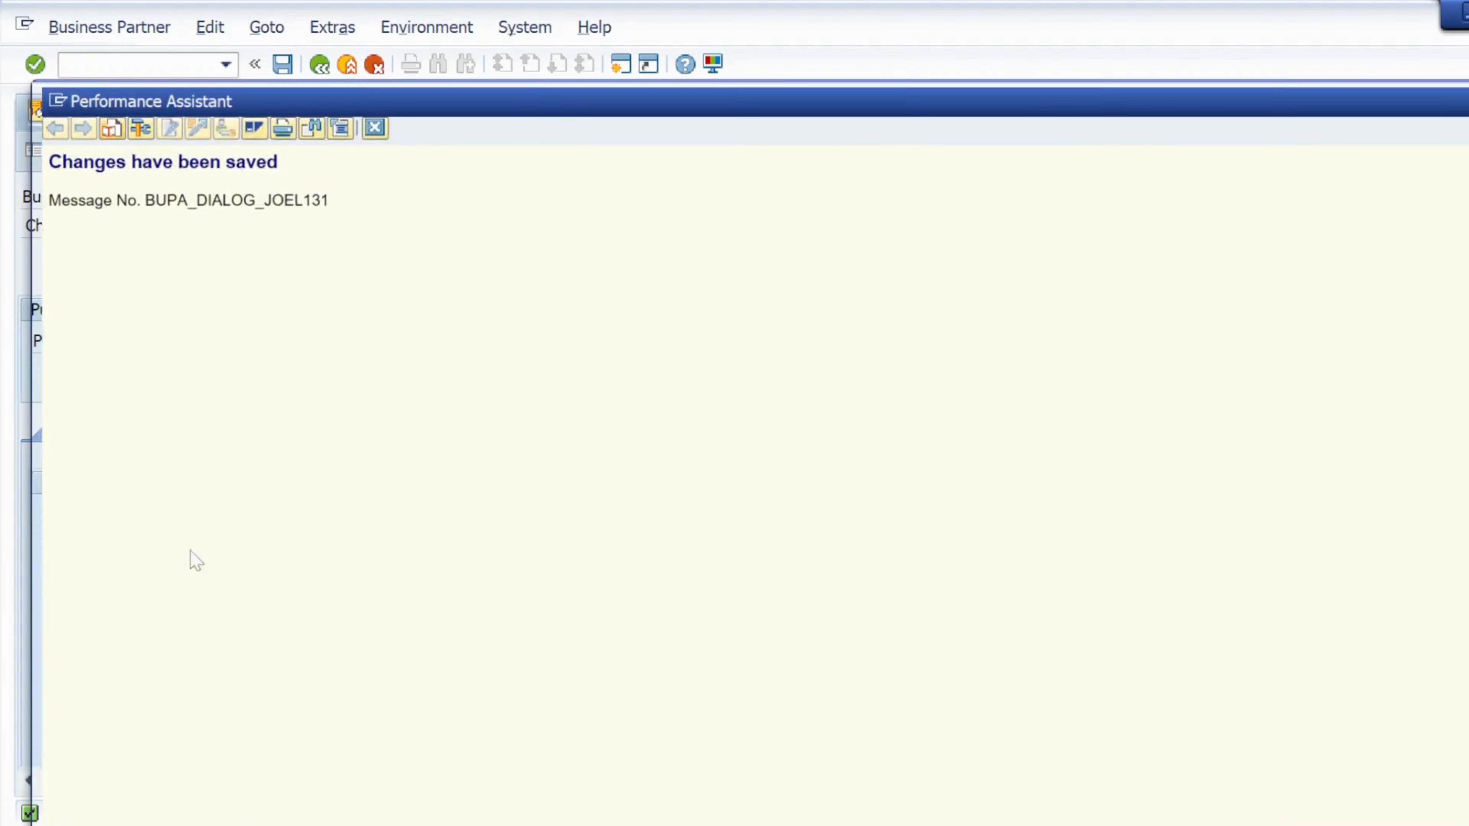
pyautogui.click(370, 124)
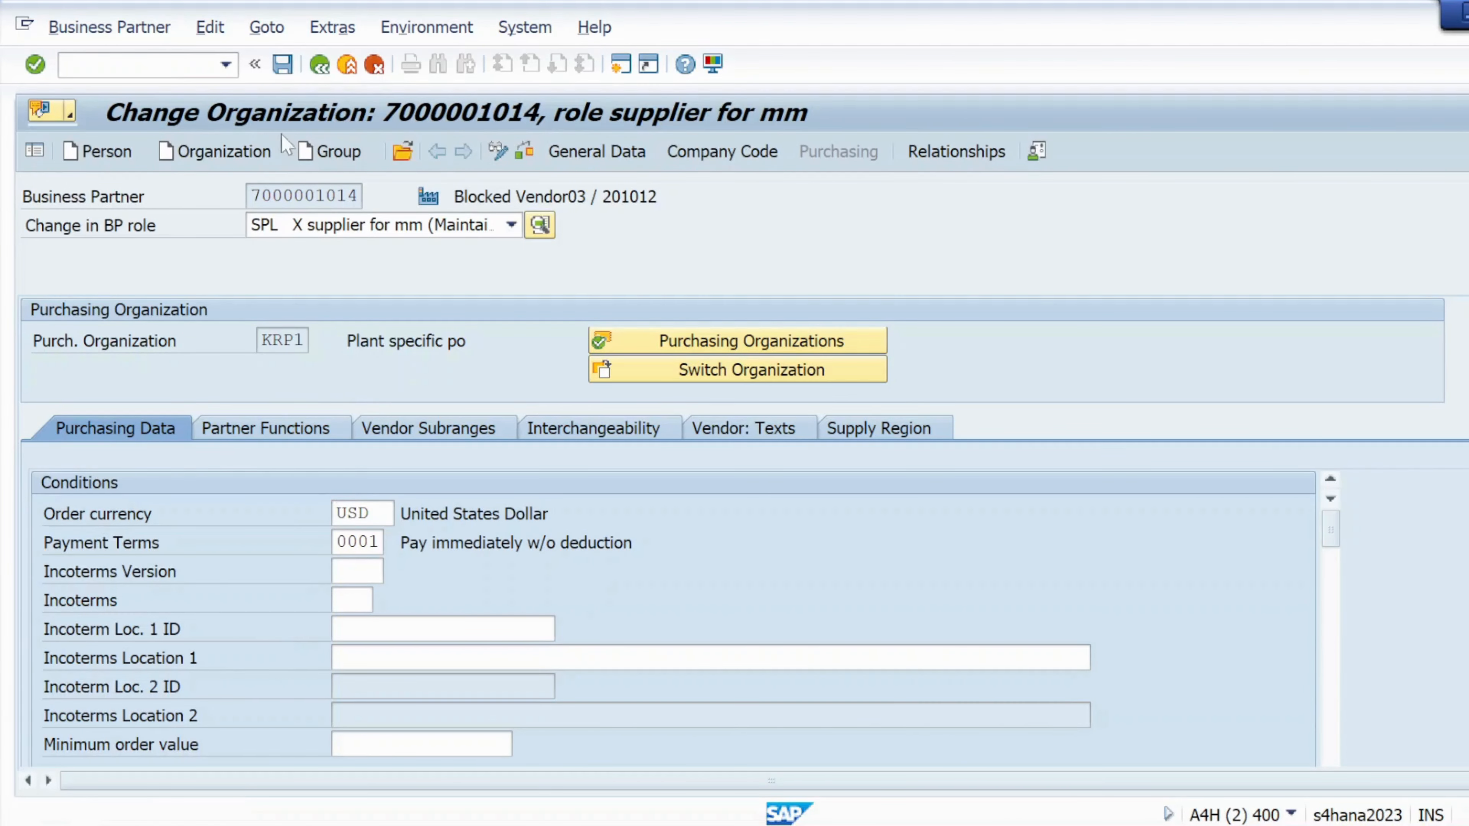
pyautogui.moveTo(260, 197); pyautogui.dragTo(349, 196)
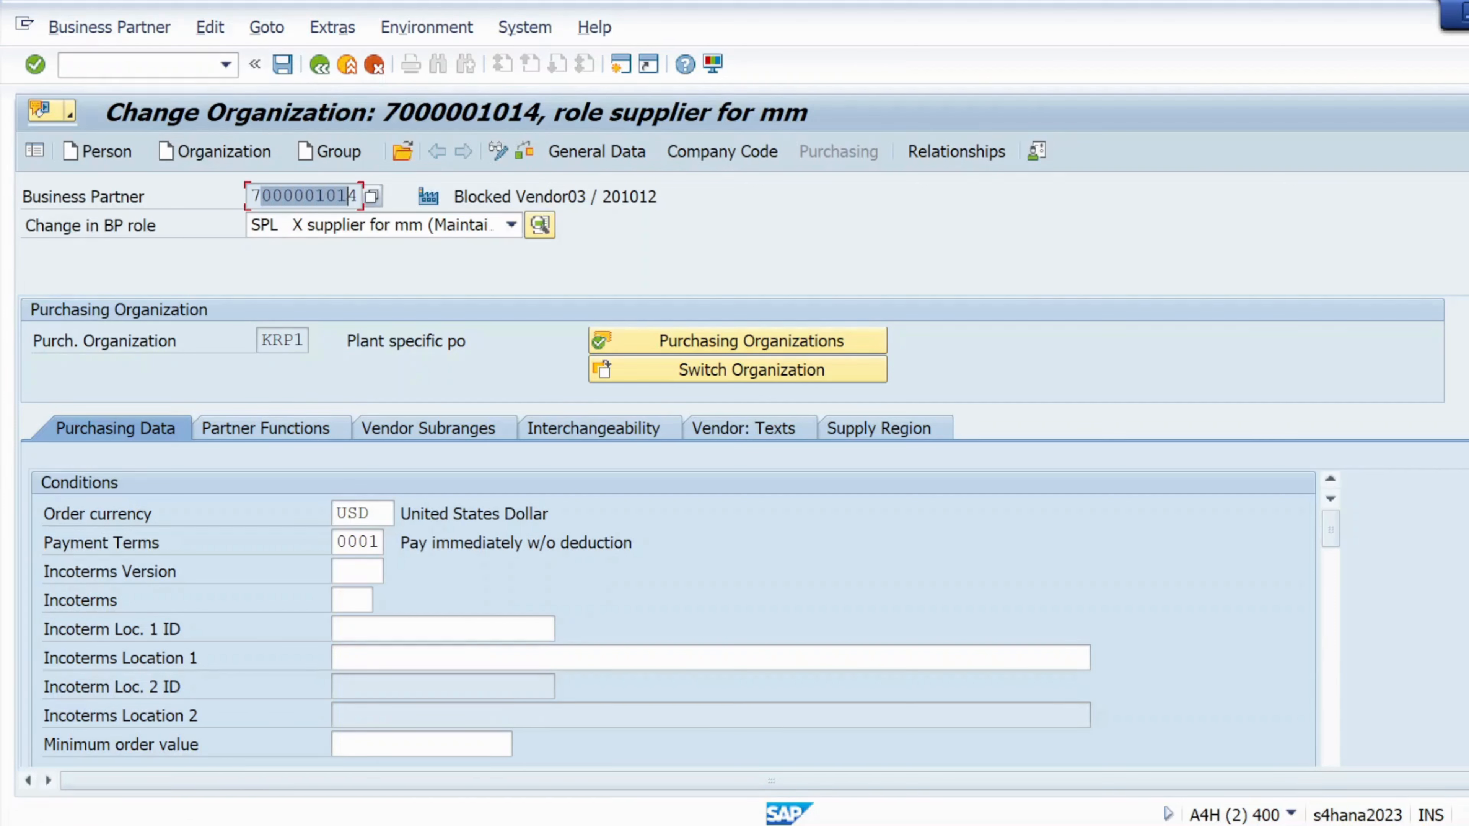
pyautogui.click(358, 196)
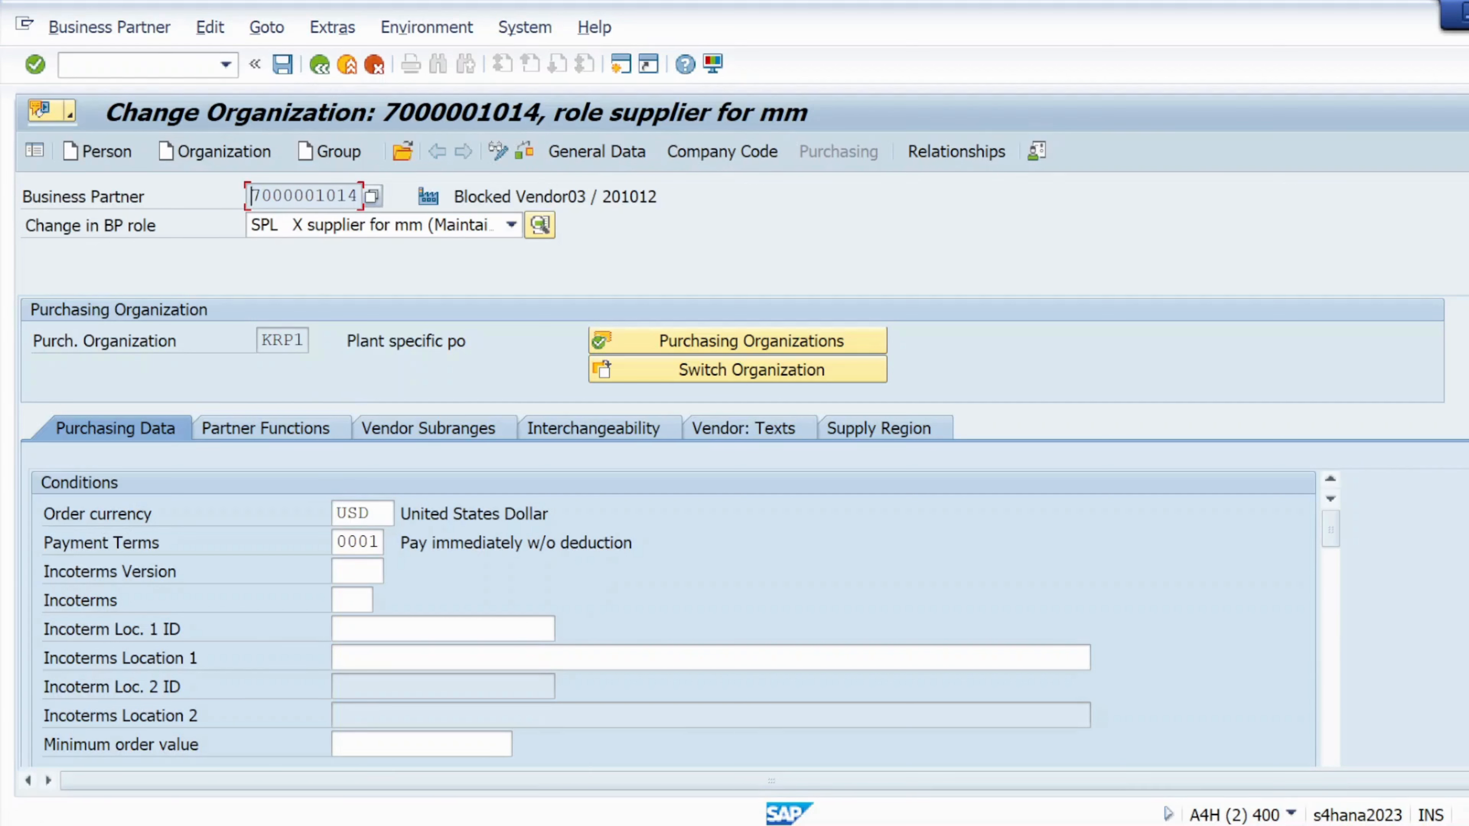
pyautogui.moveTo(251, 196); pyautogui.dragTo(358, 196)
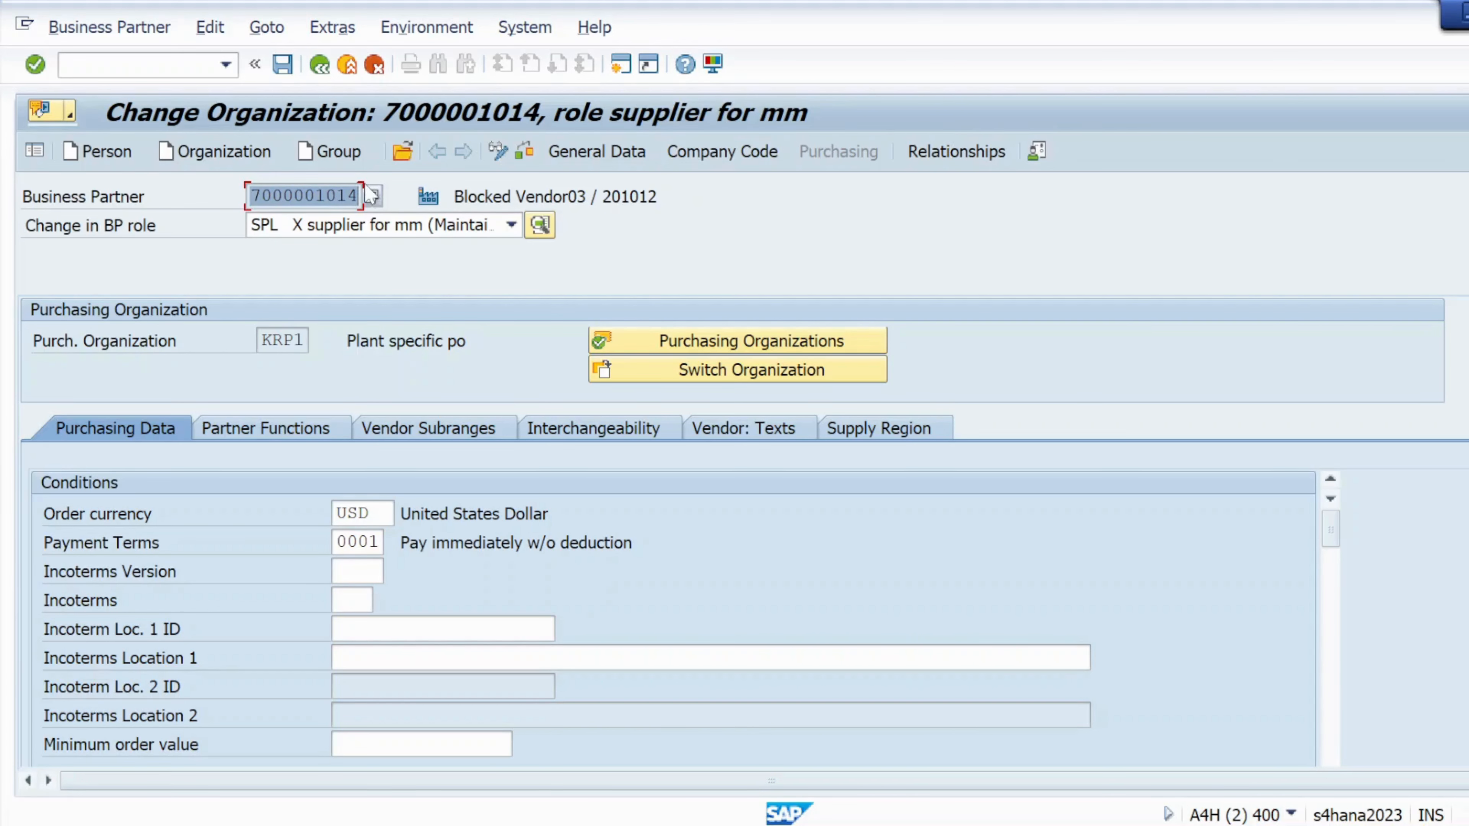
pyautogui.hotkey('ctrl', 'c')
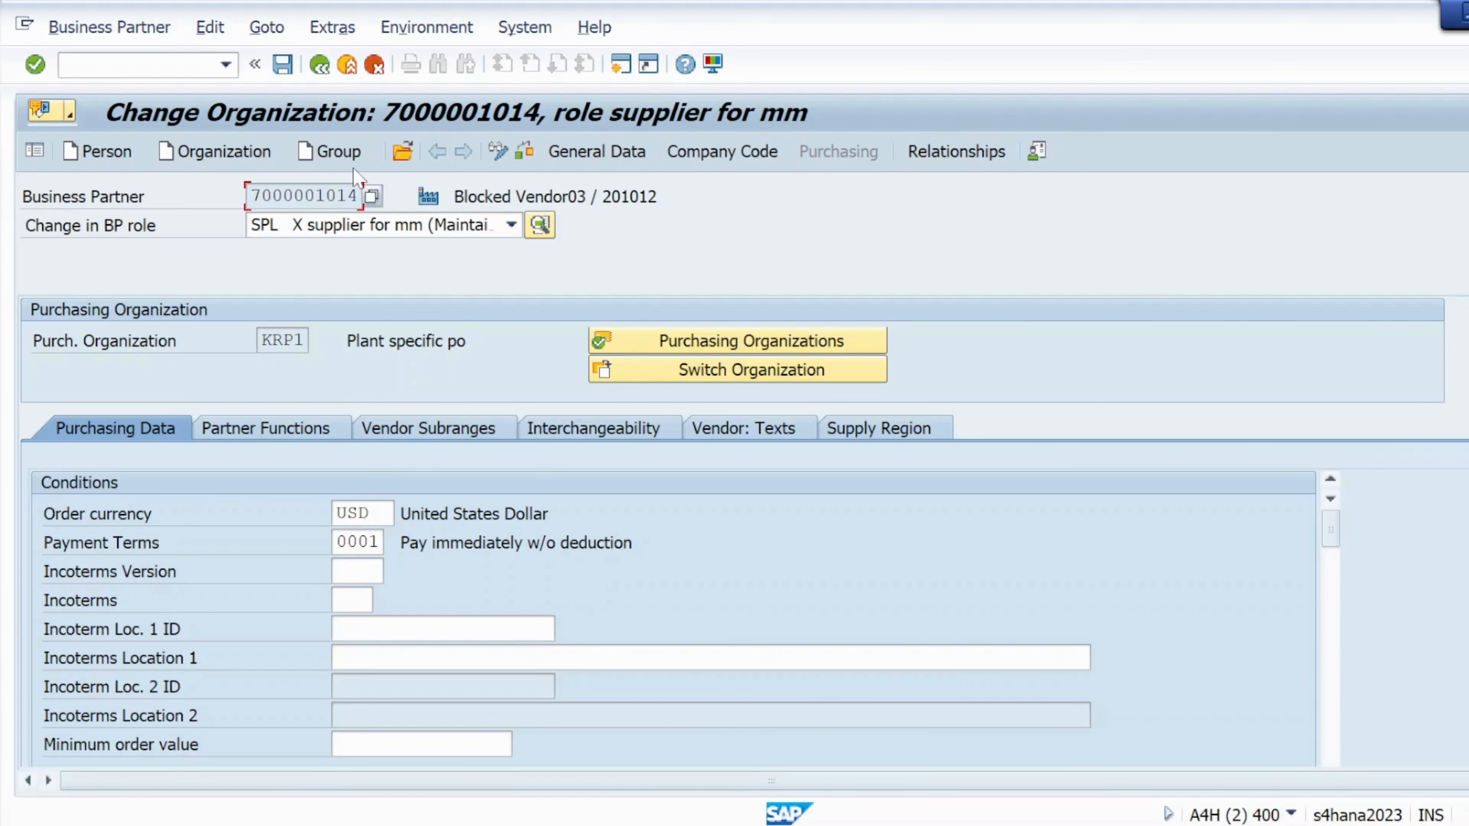
pyautogui.hotkey('alt', 'Tab')
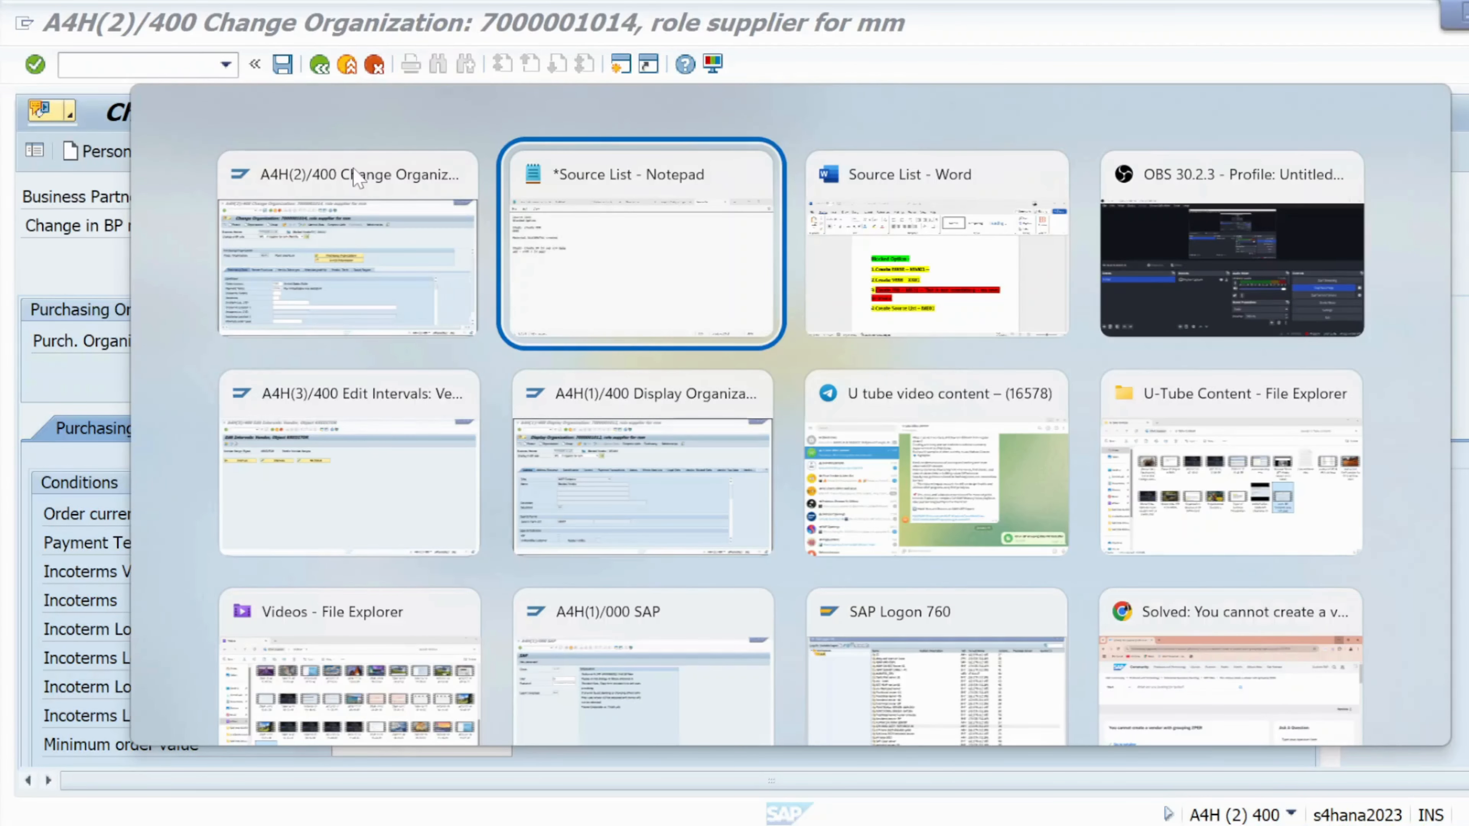
pyautogui.hotkey('ctrl', 'v')
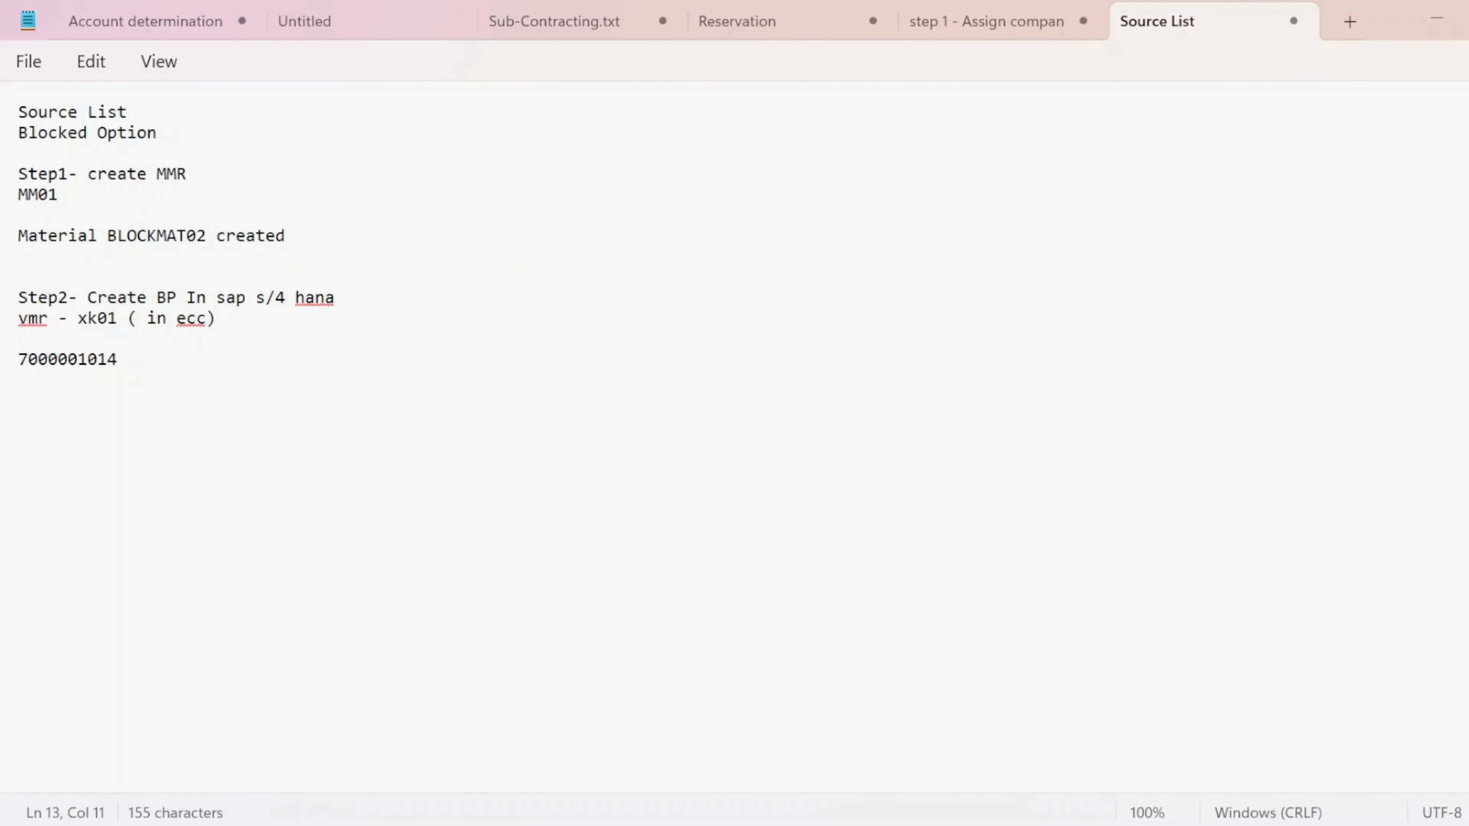
pyautogui.moveTo(118, 359); pyautogui.dragTo(9, 368)
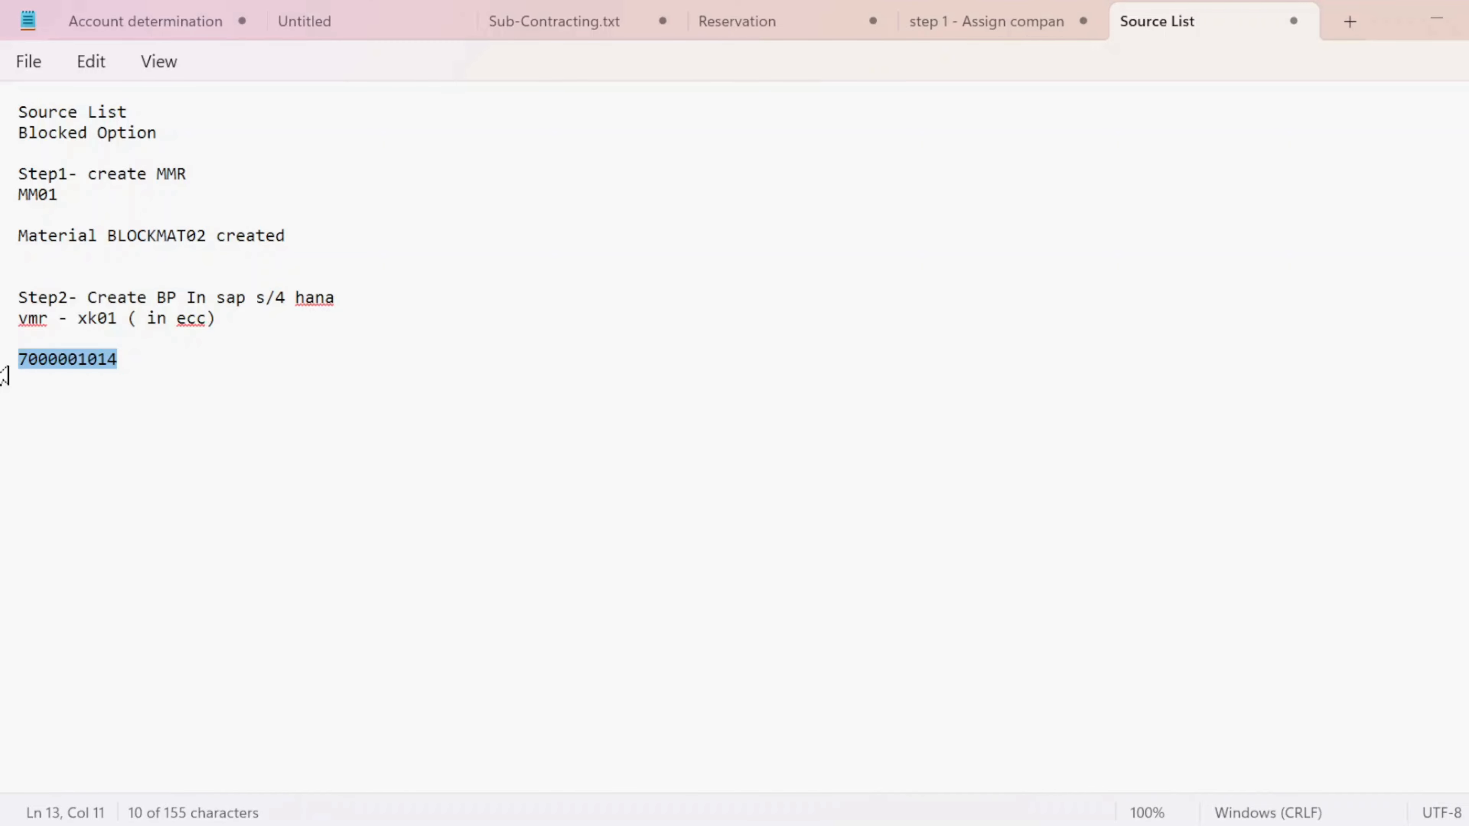
pyautogui.click(19, 380)
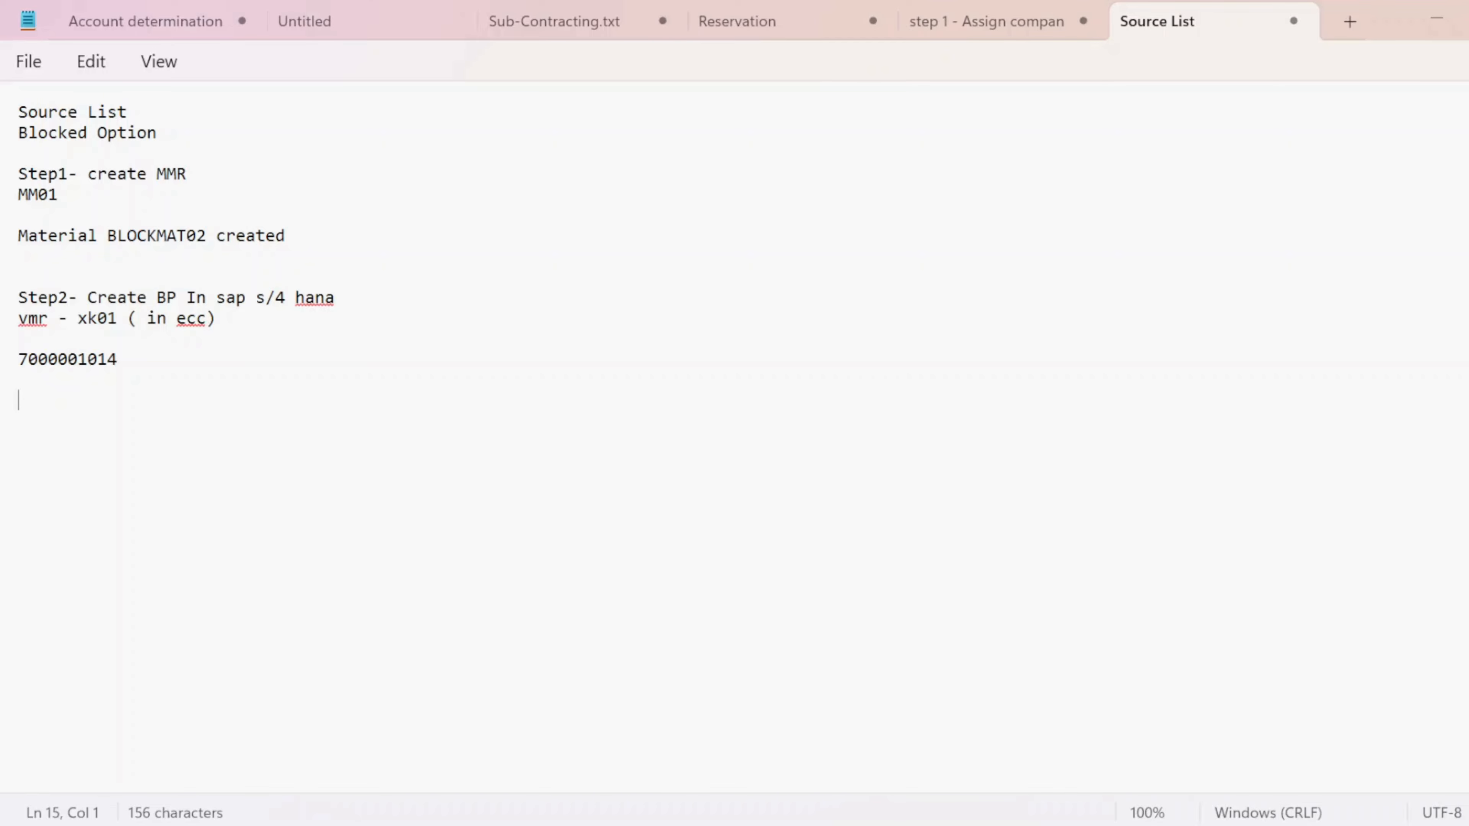
# - Begin a 'Step 3 - C' line below the partner number
pyautogui.write('s')
pyautogui.press('BackSpace')
pyautogui.press('capslock')
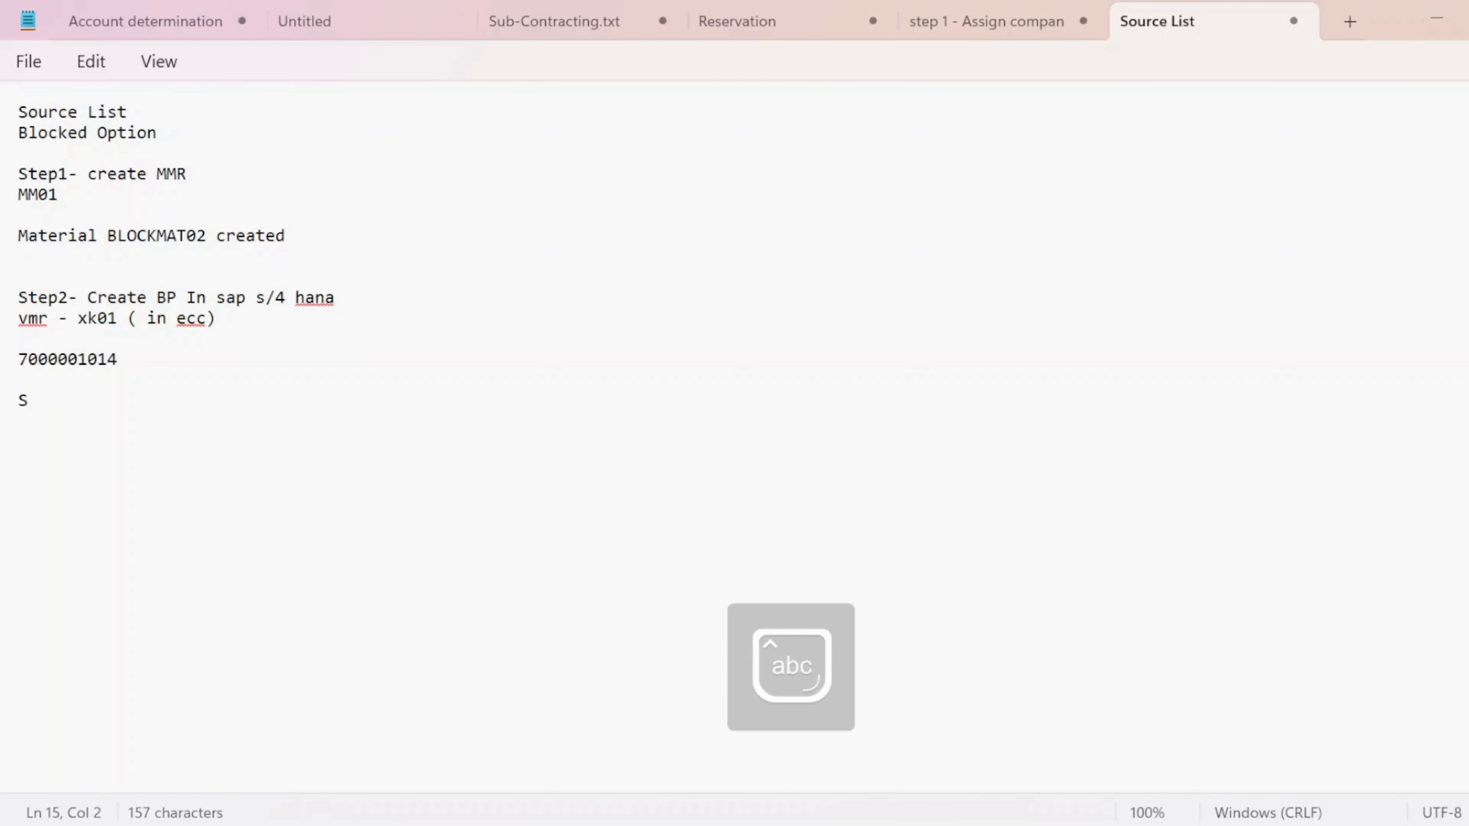
pyautogui.write('tep 3 -')
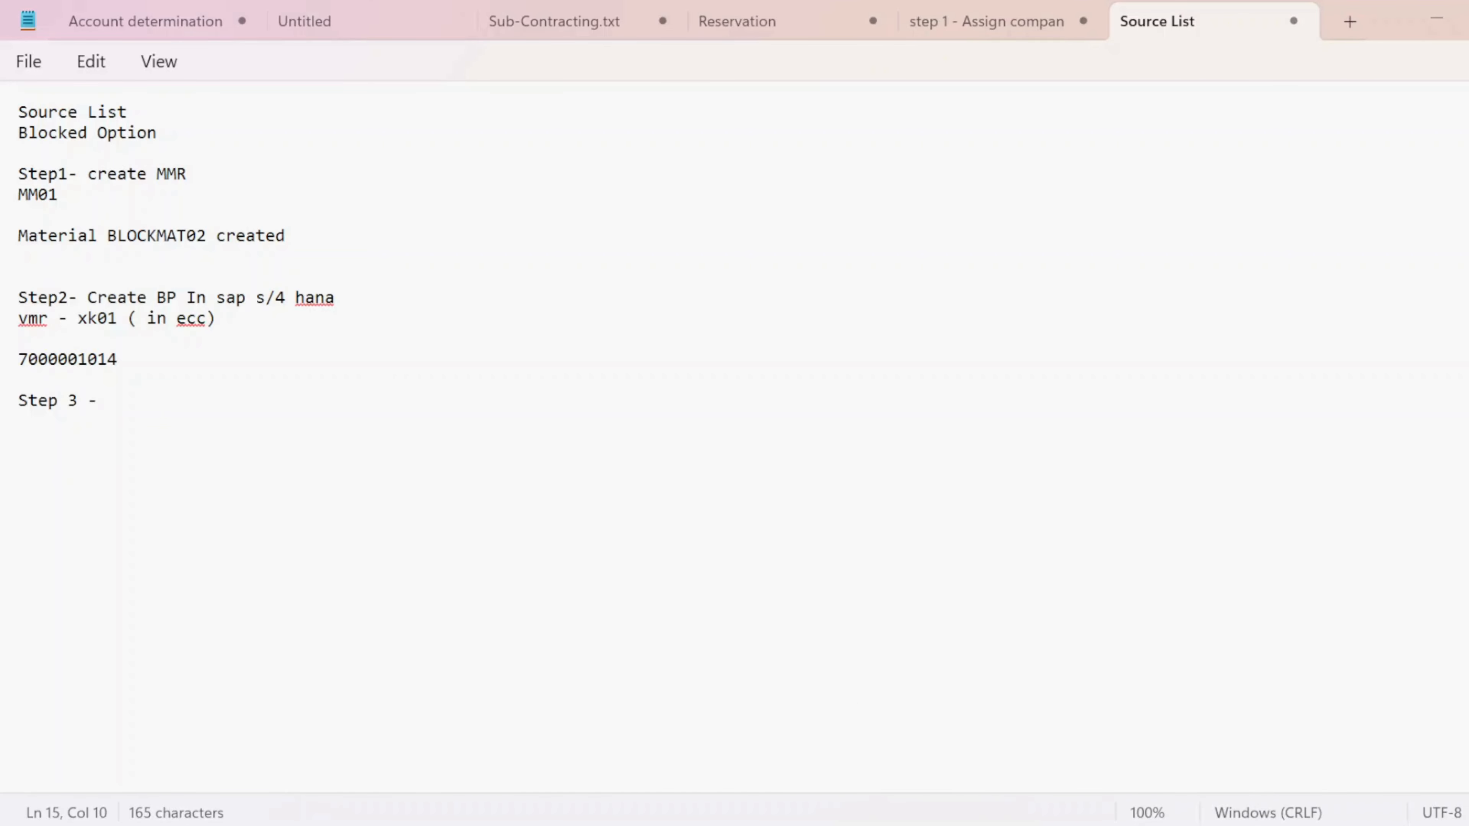
pyautogui.press('capslock')
pyautogui.write('C')
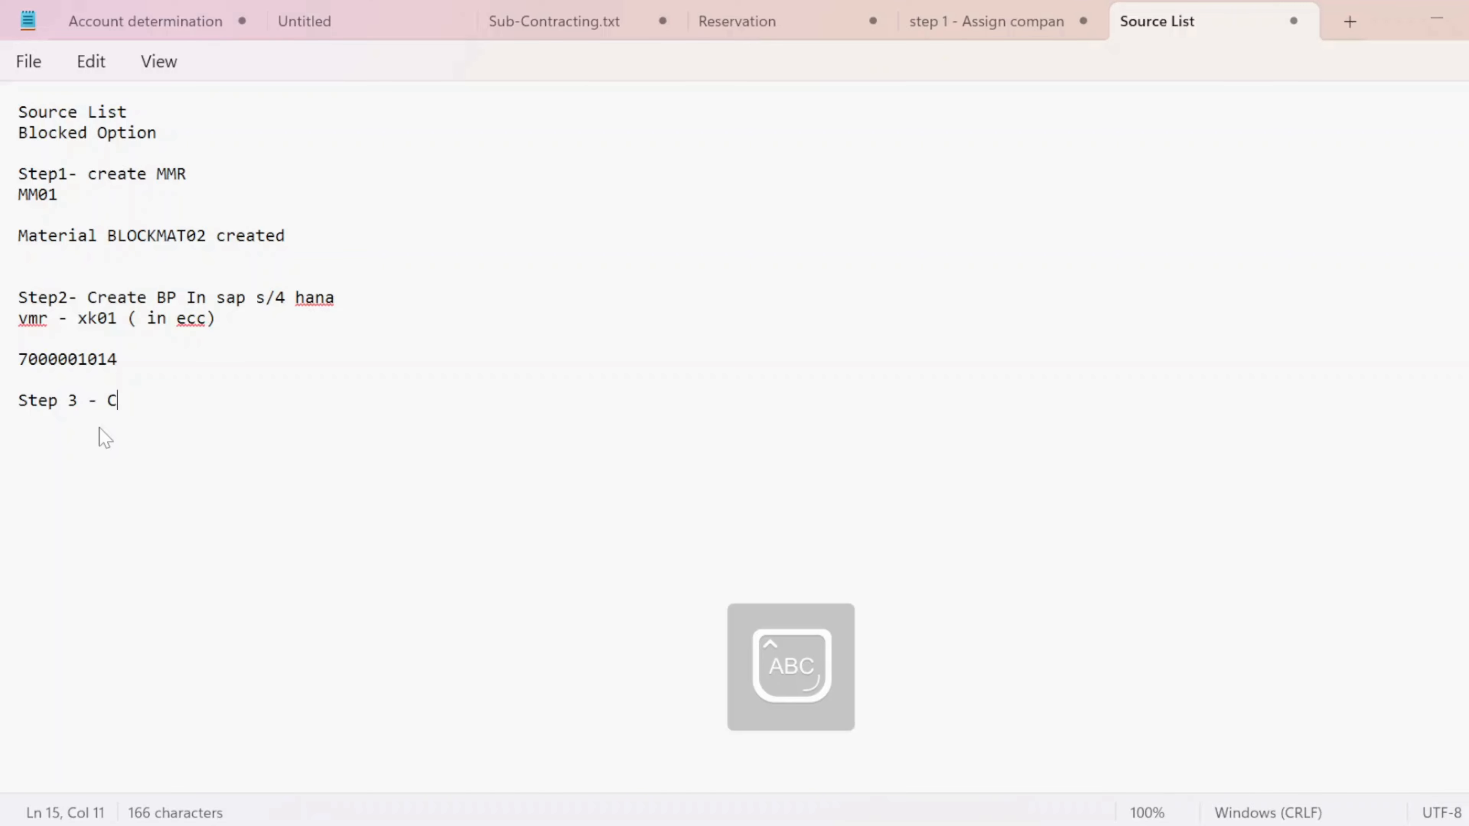
pyautogui.press('Down')
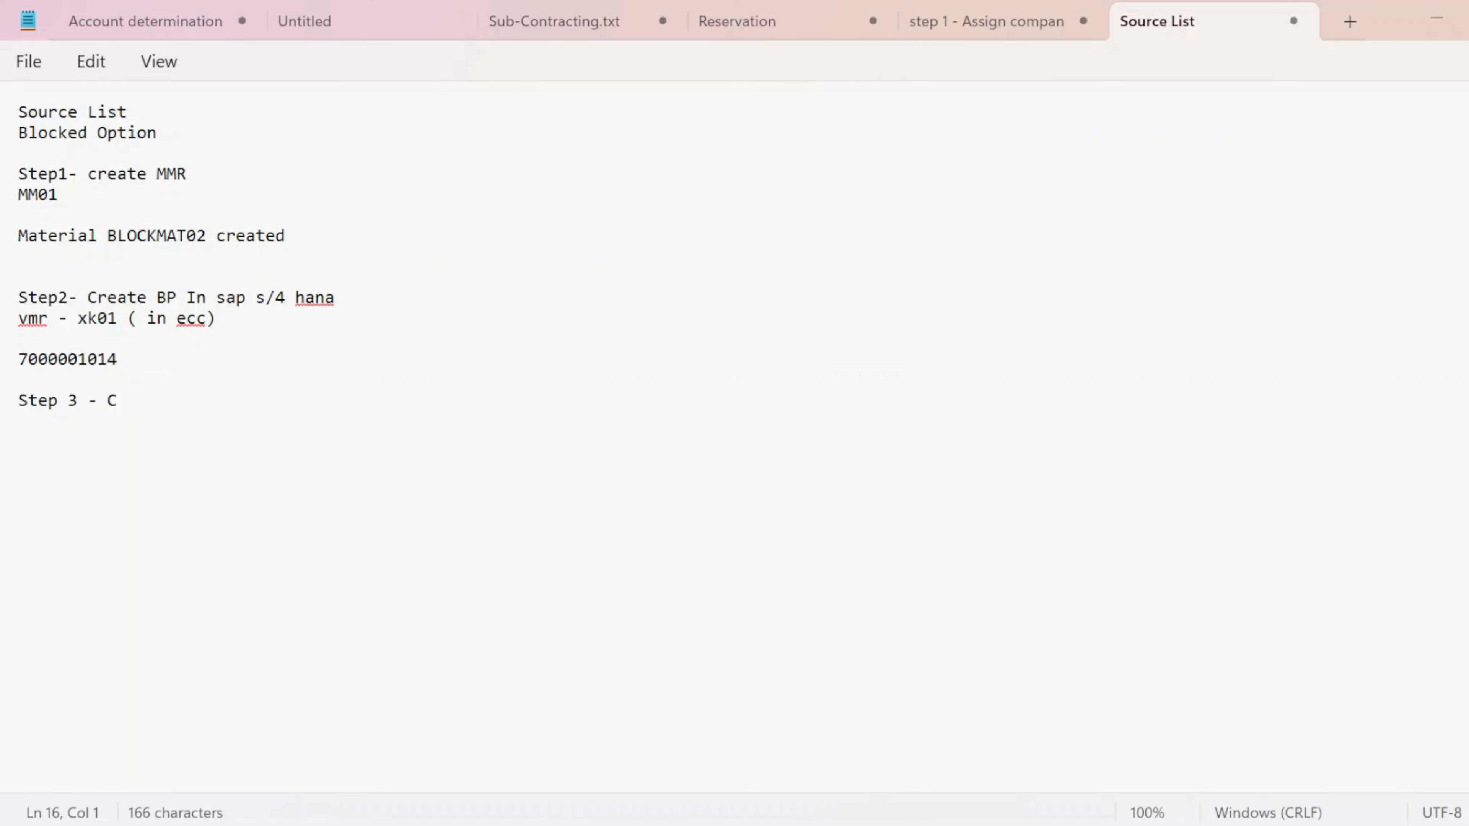
pyautogui.hotkey('alt', 'Tab')
pyautogui.hotkey('alt', 'Tab')
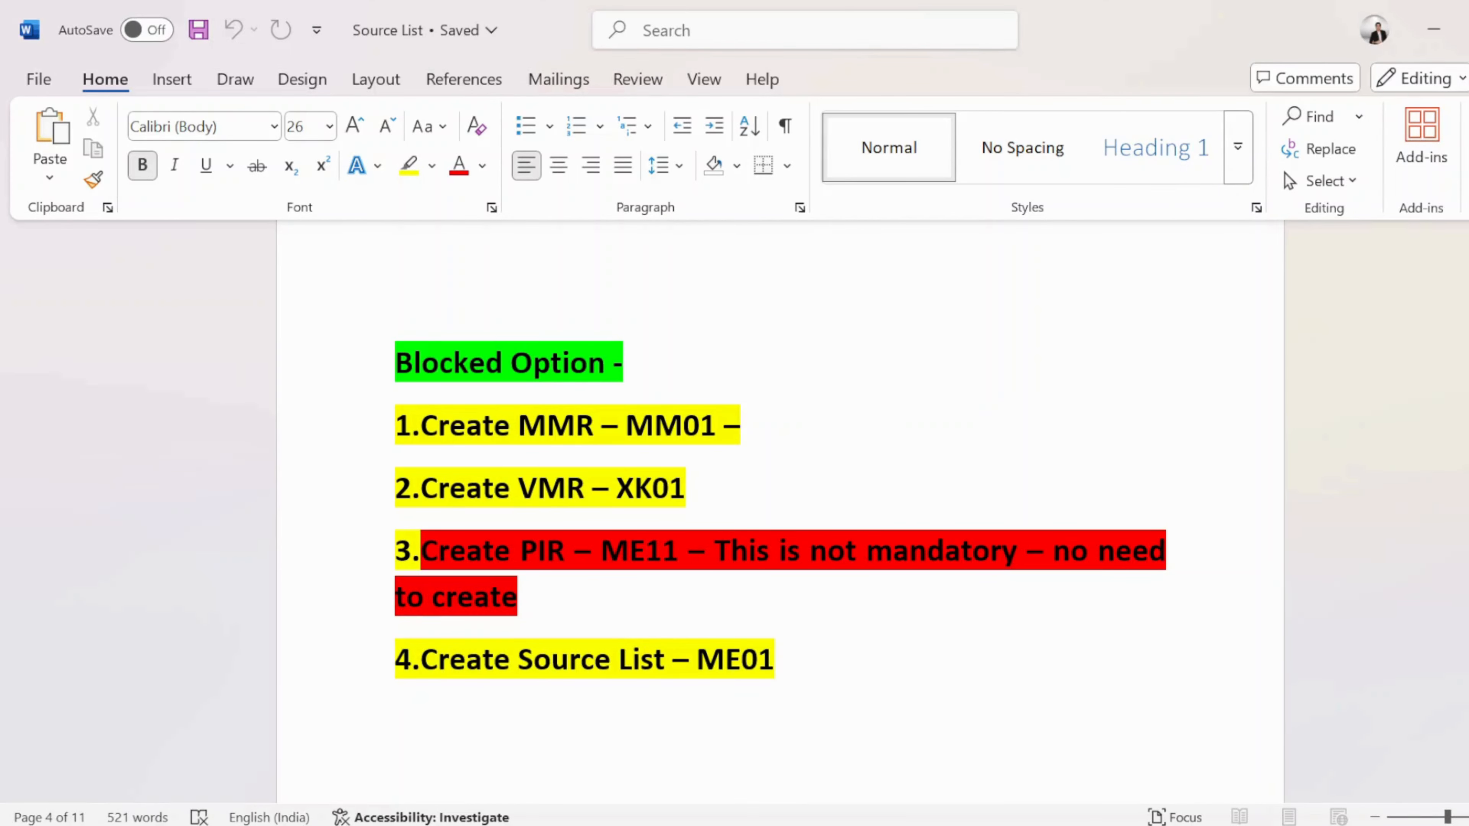
# - Review the Word guide's 'not mandatory' note and source list step, then return to SAP
pyautogui.hotkey('ctrl', 'shift', 'Right')
pyautogui.hotkey('ctrl', 'shift', 'Right')
pyautogui.hotkey('ctrl', 'shift', 'Right')
pyautogui.hotkey('ctrl', 'shift', 'Right')
pyautogui.hotkey('ctrl', 'shift', 'Right')
pyautogui.hotkey('ctrl', 'shift', 'Right')
pyautogui.hotkey('ctrl', 'shift', 'Right')
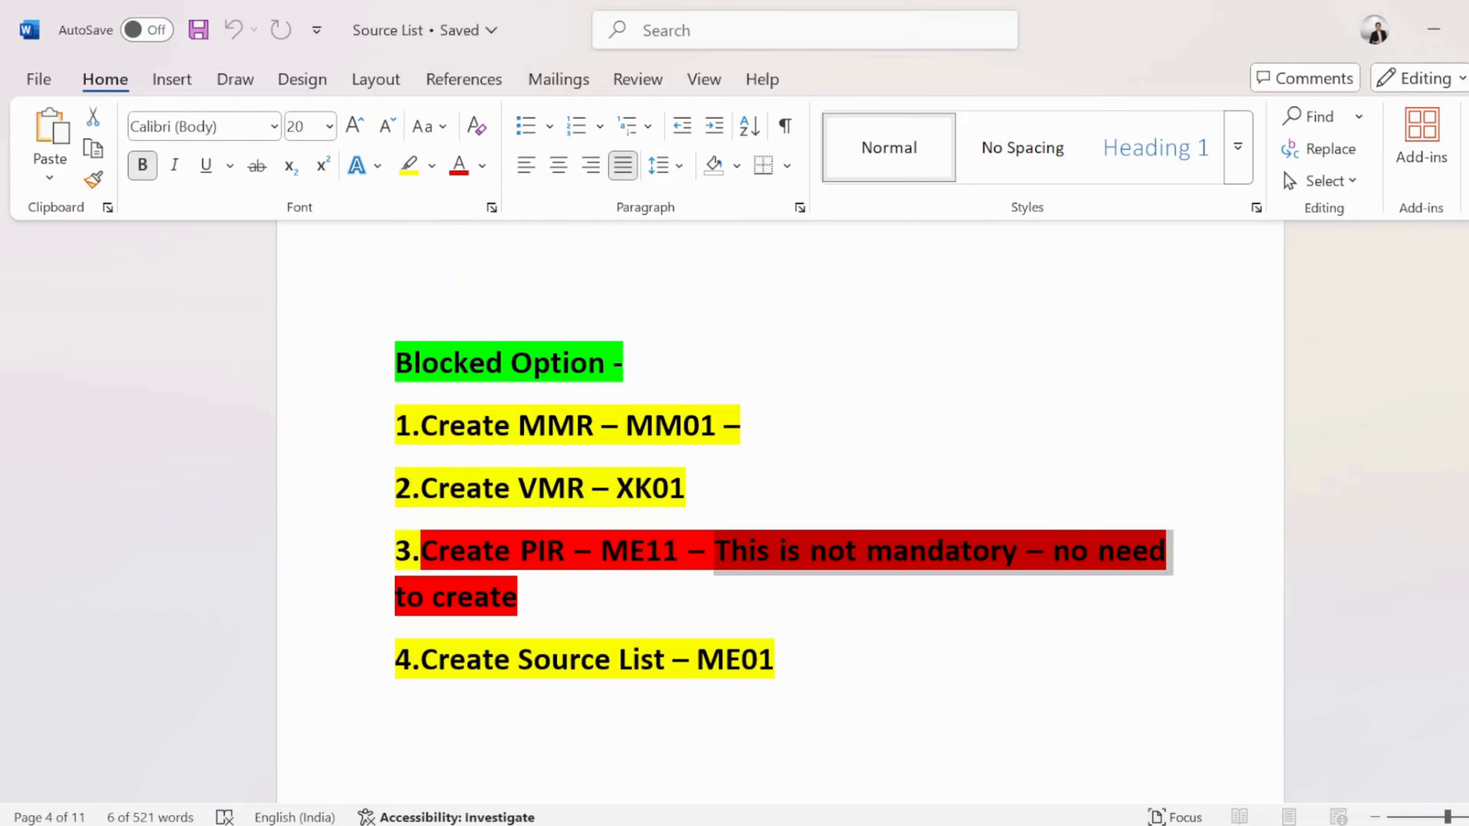
pyautogui.scroll(-2, 780, 512)
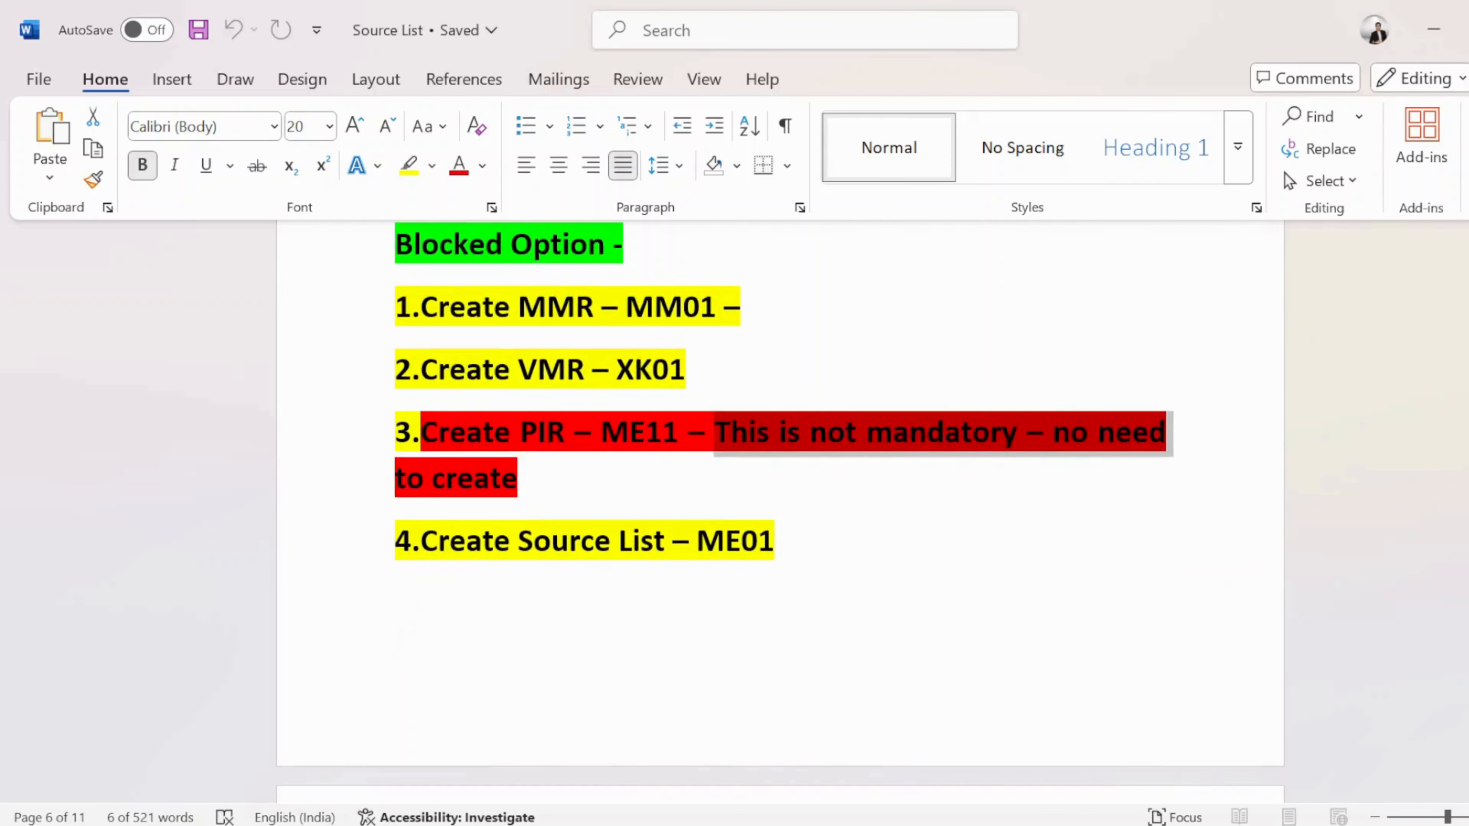
pyautogui.moveTo(775, 543); pyautogui.dragTo(421, 543)
pyautogui.click(533, 542)
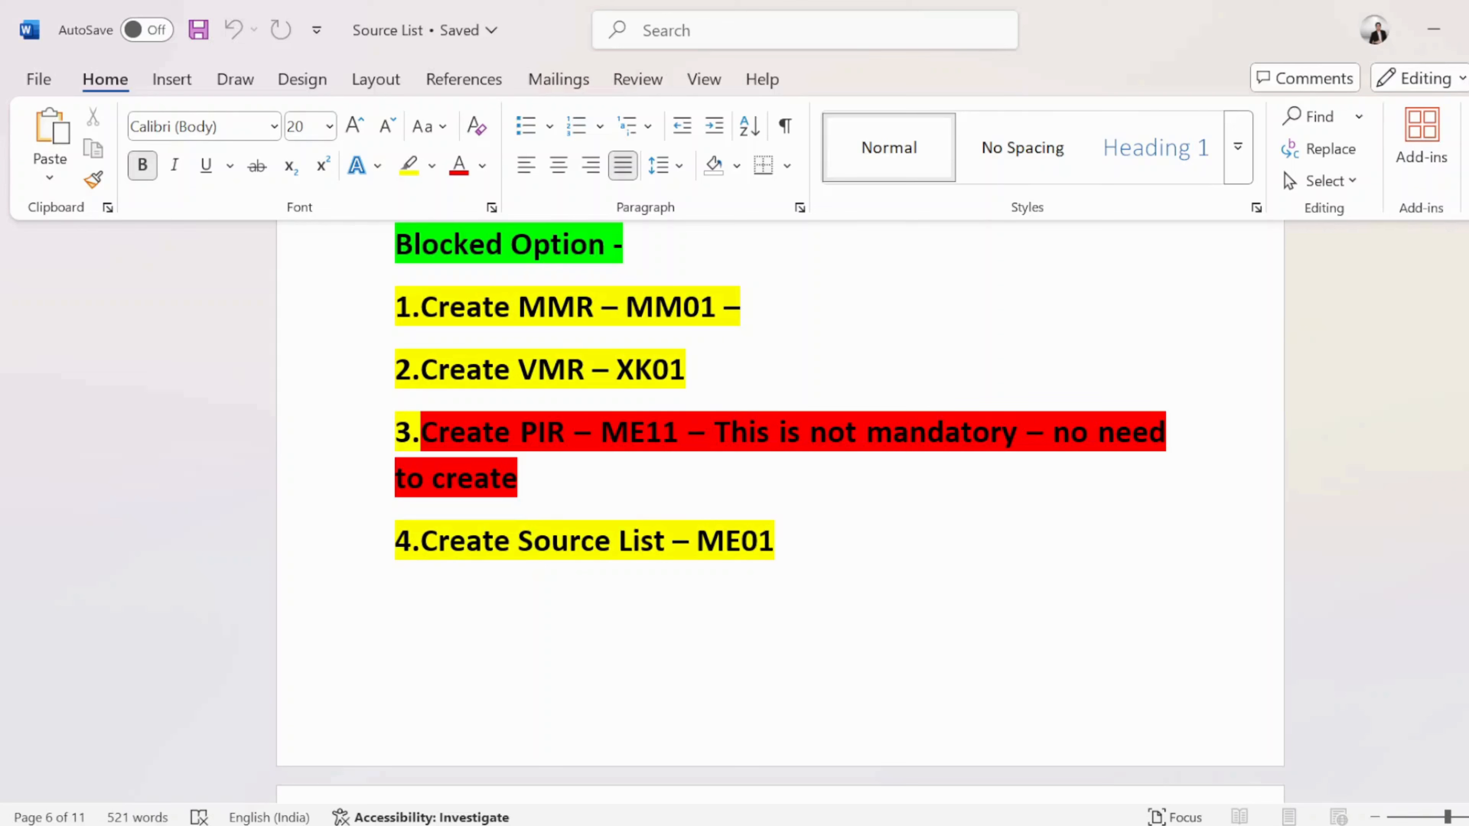
pyautogui.hotkey('alt', 'Tab')
pyautogui.hotkey('alt', 'Tab')
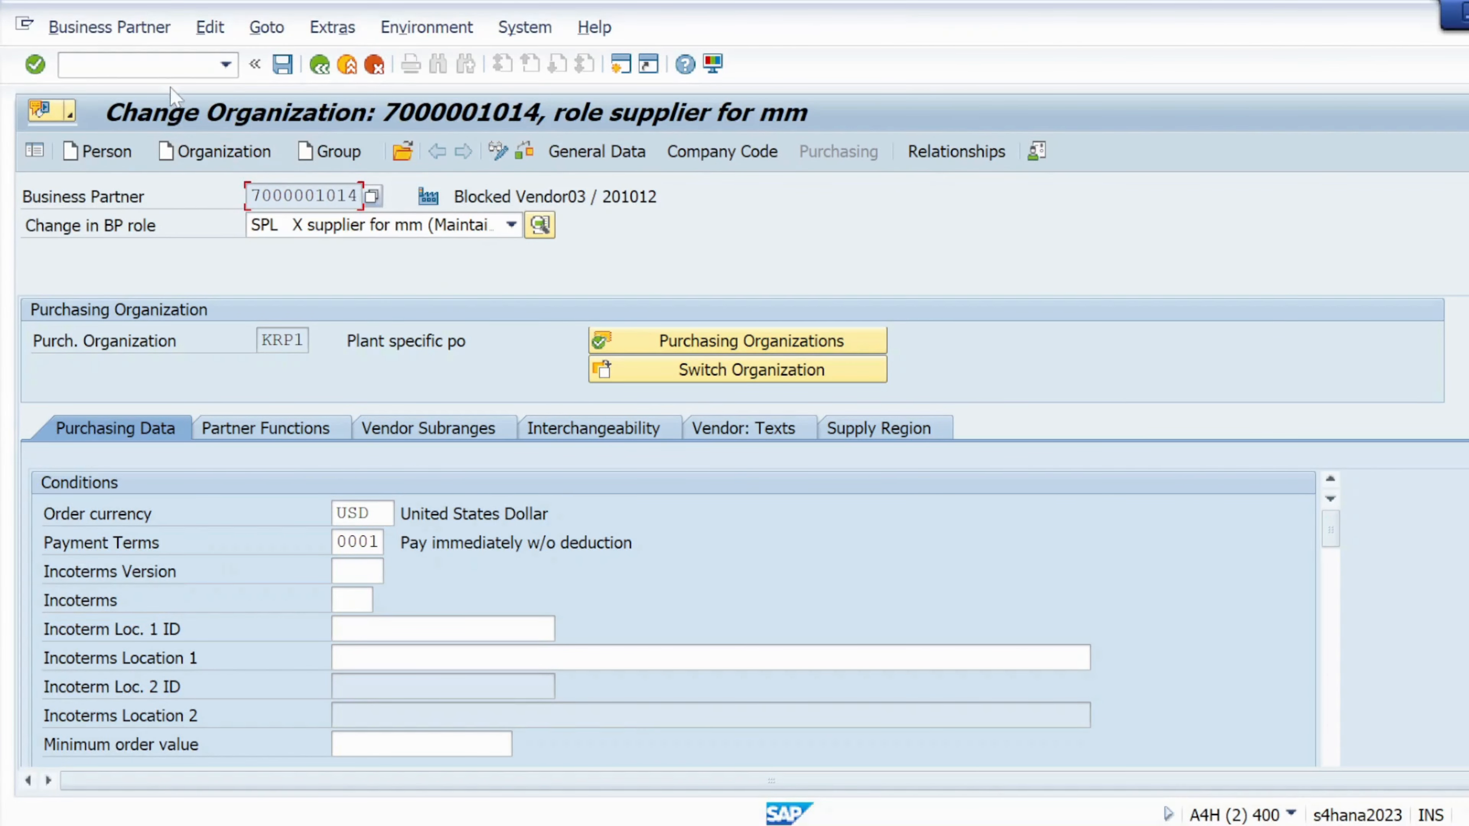
# - Complete step 3 in the notes as 'Create source list'
pyautogui.click(165, 64)
pyautogui.hotkey('alt', 'Tab')
pyautogui.click(119, 405)
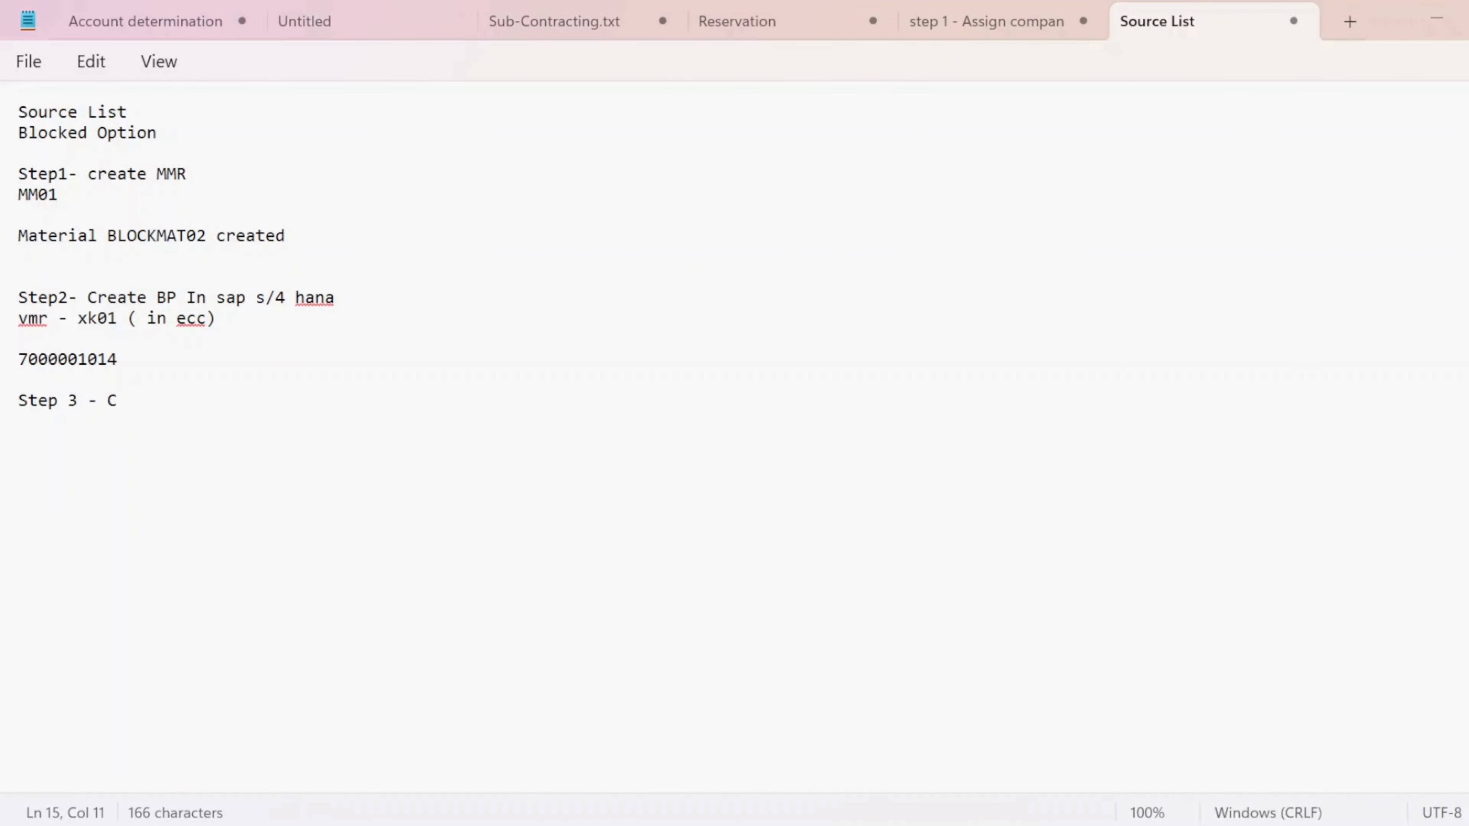
pyautogui.write('REA')
pyautogui.press('BackSpace')
pyautogui.press('BackSpace')
pyautogui.press('BackSpace')
pyautogui.press('capslock')
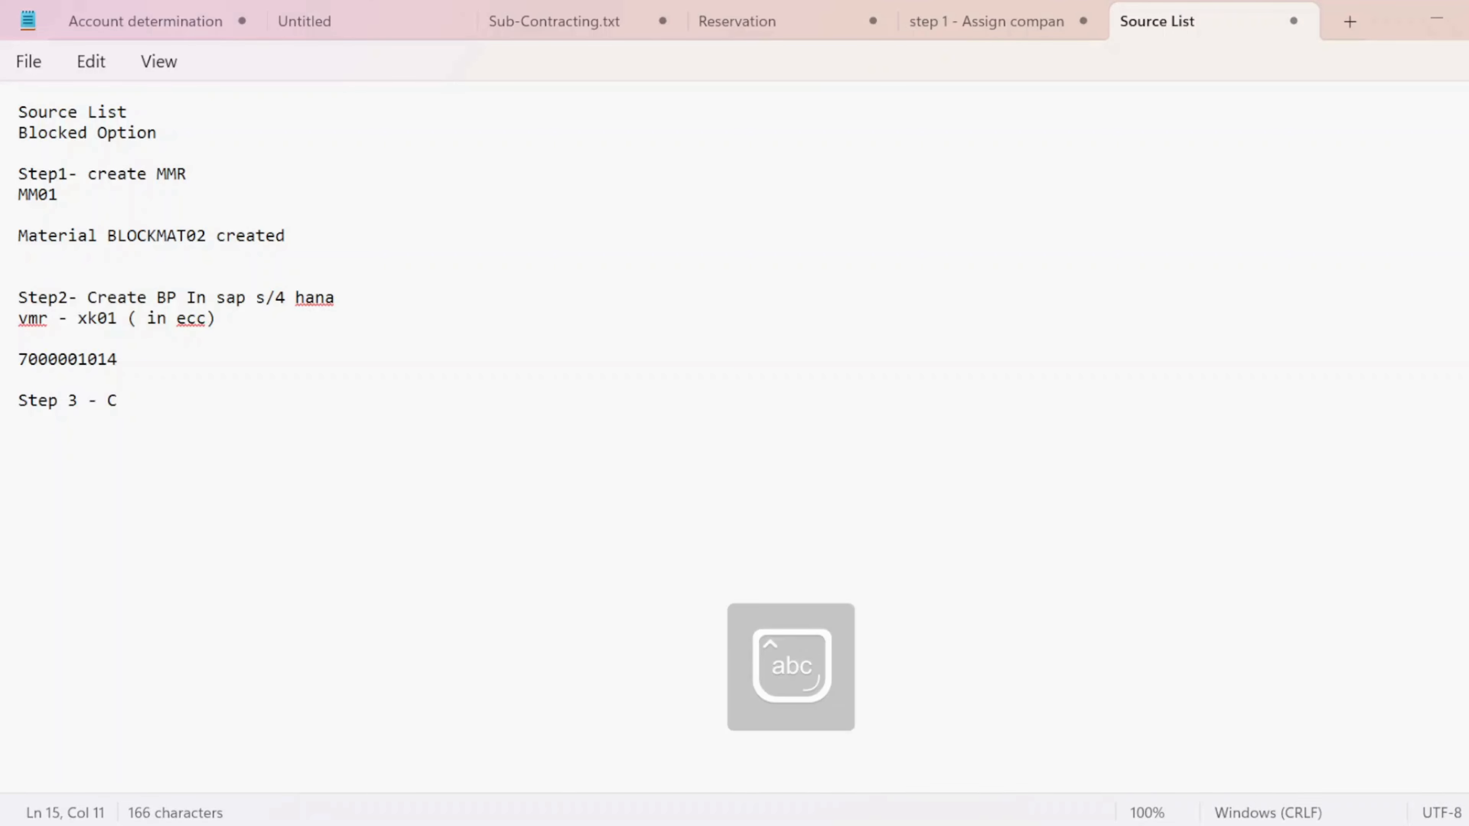
pyautogui.write('reate source lis')
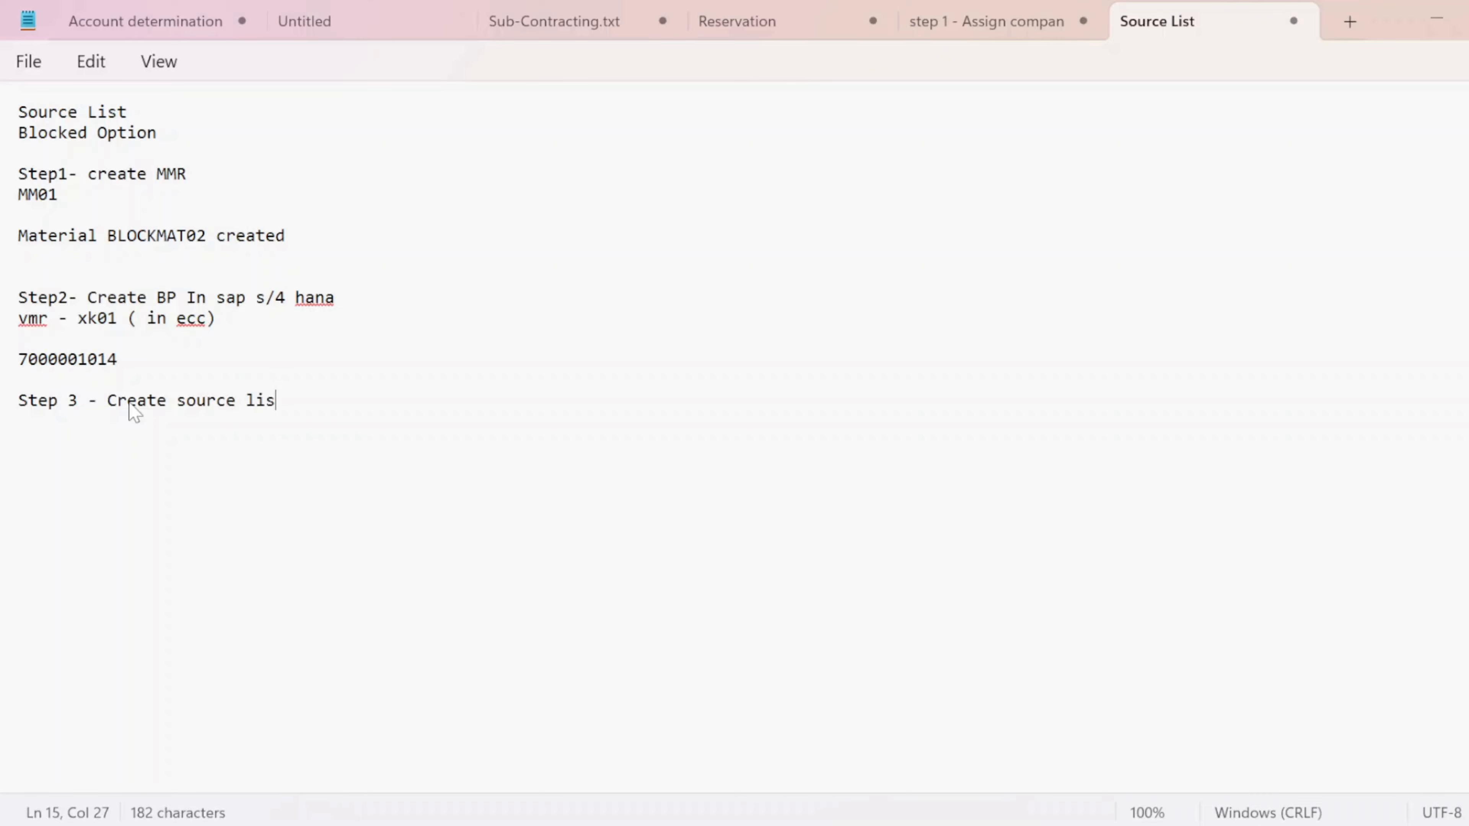
pyautogui.write('t')
# - Add 't.code - ME01' beneath step 3 and enter /NME01 in SAP
pyautogui.press('Return')
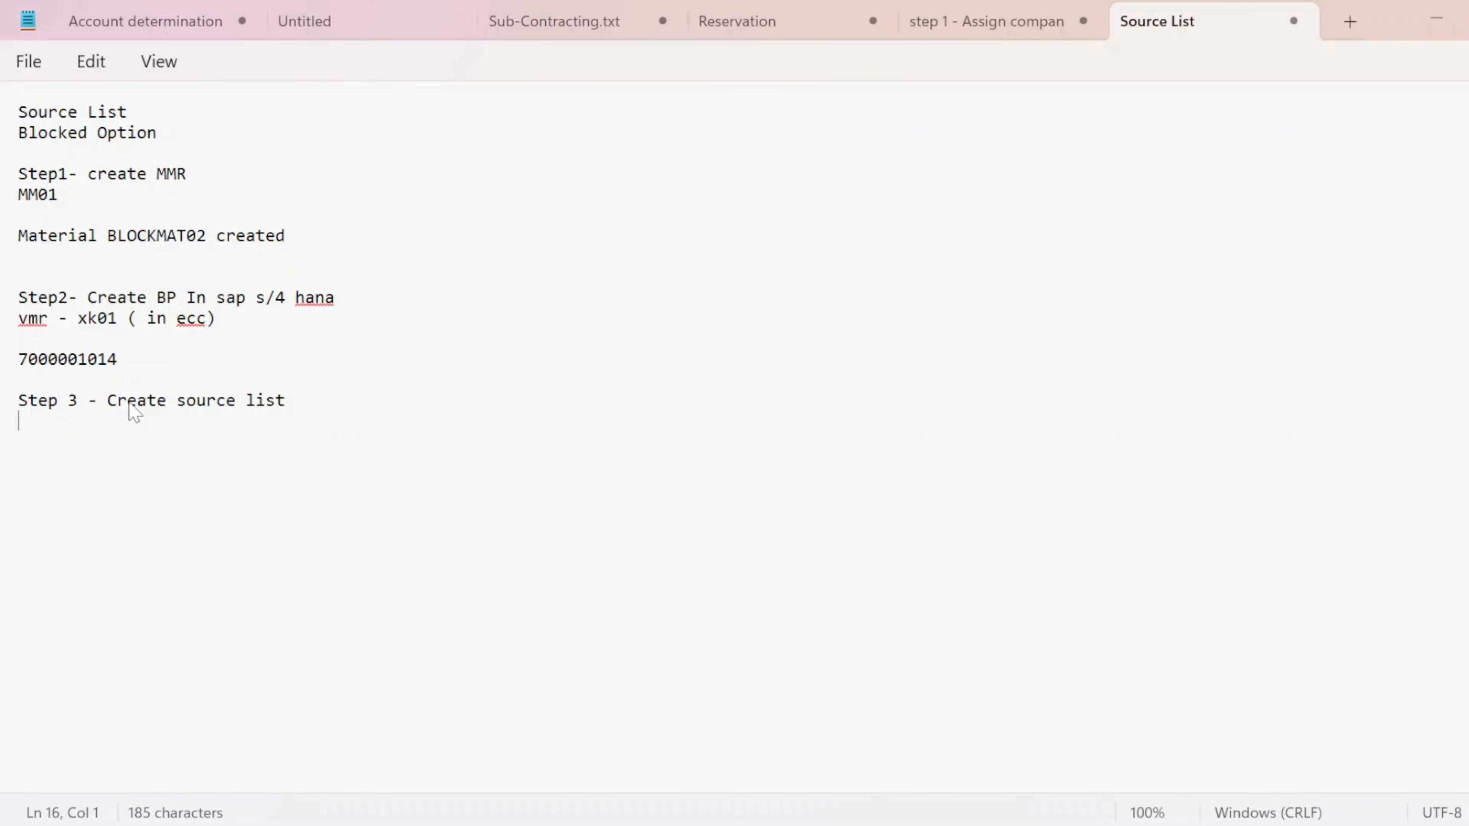
pyautogui.write('t.code -')
pyautogui.press('capslock')
pyautogui.write('M')
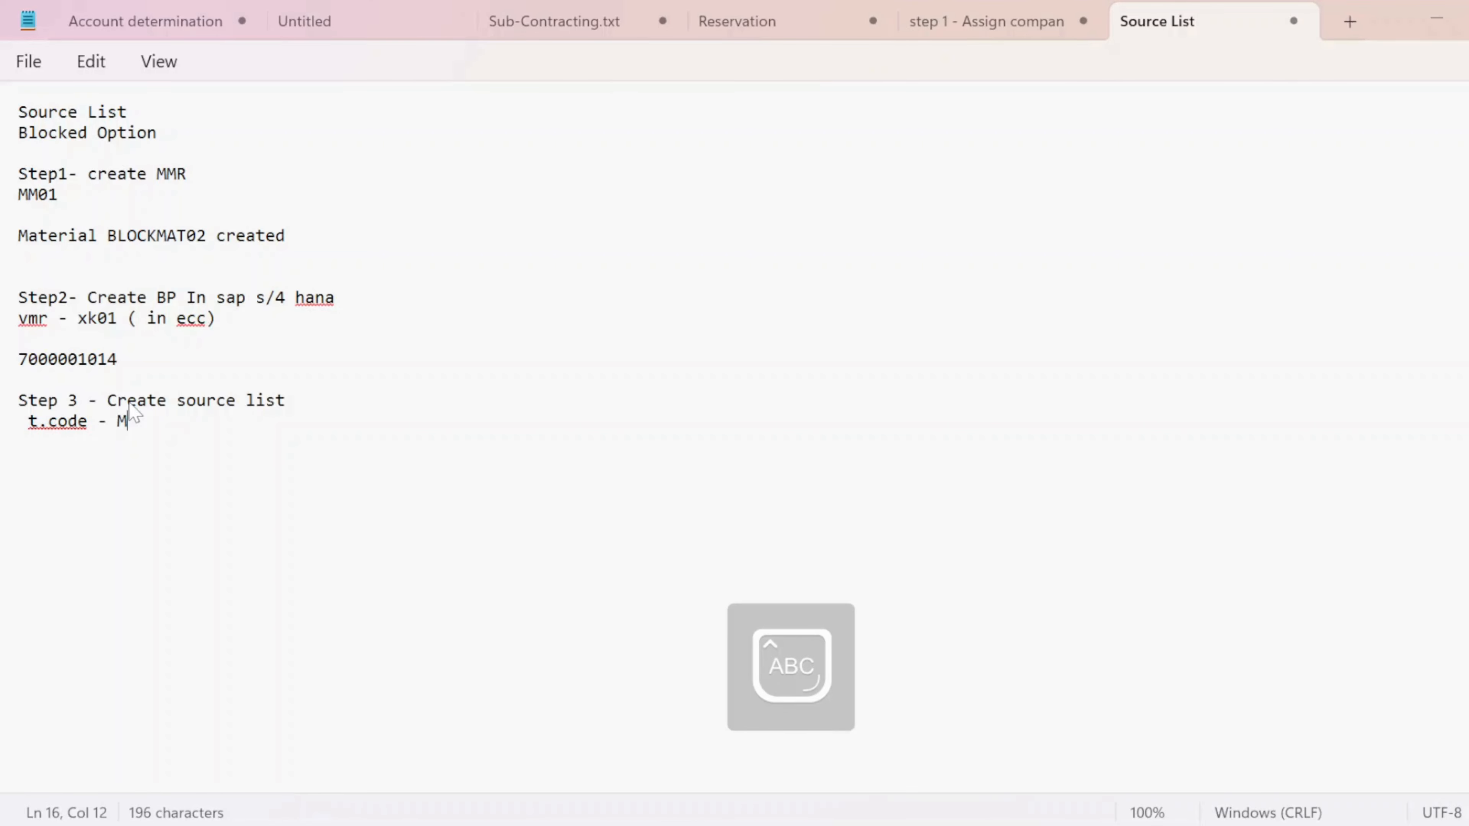
pyautogui.write('E01')
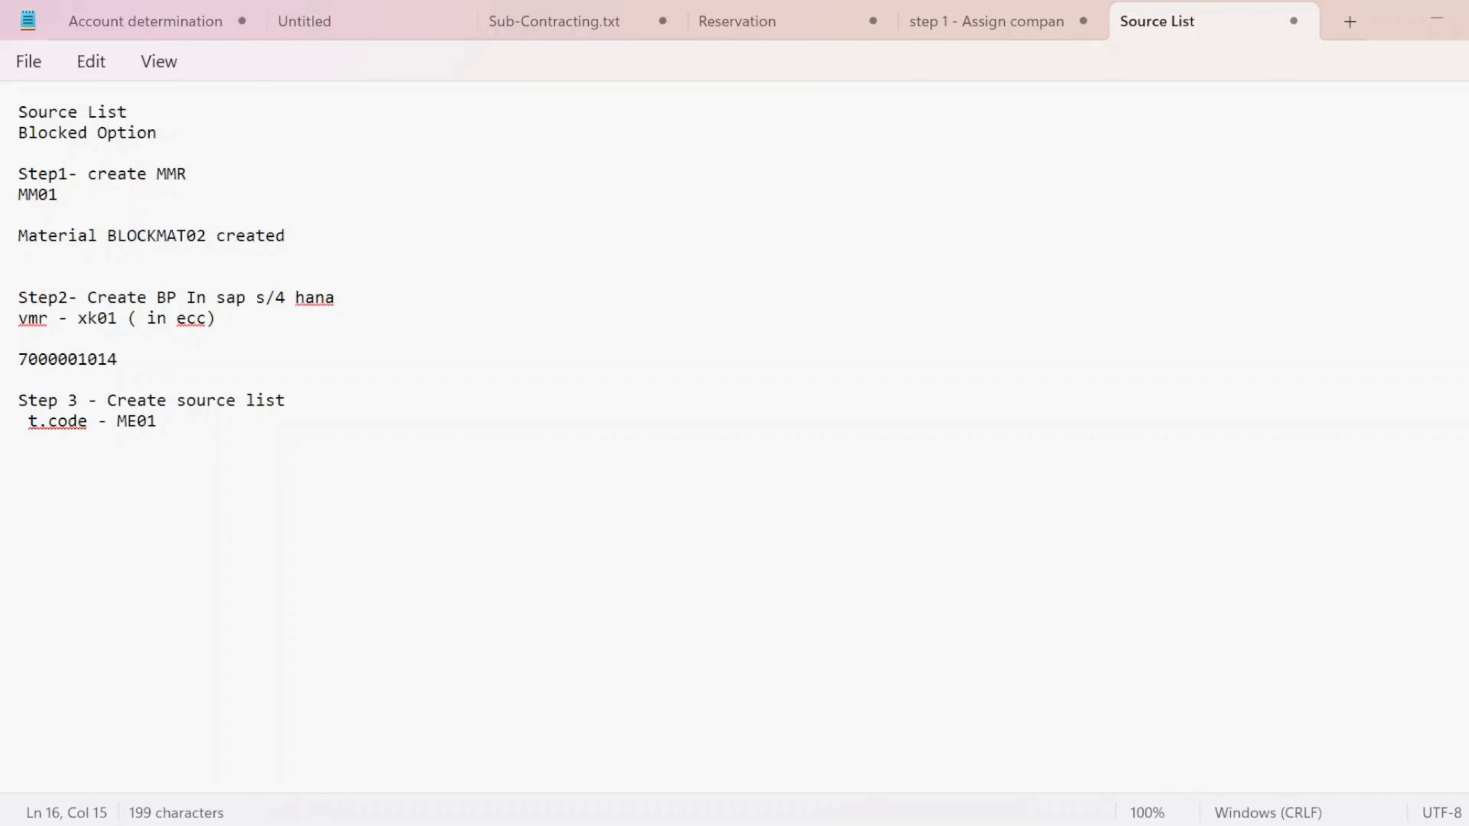
pyautogui.hotkey('alt', 'Tab')
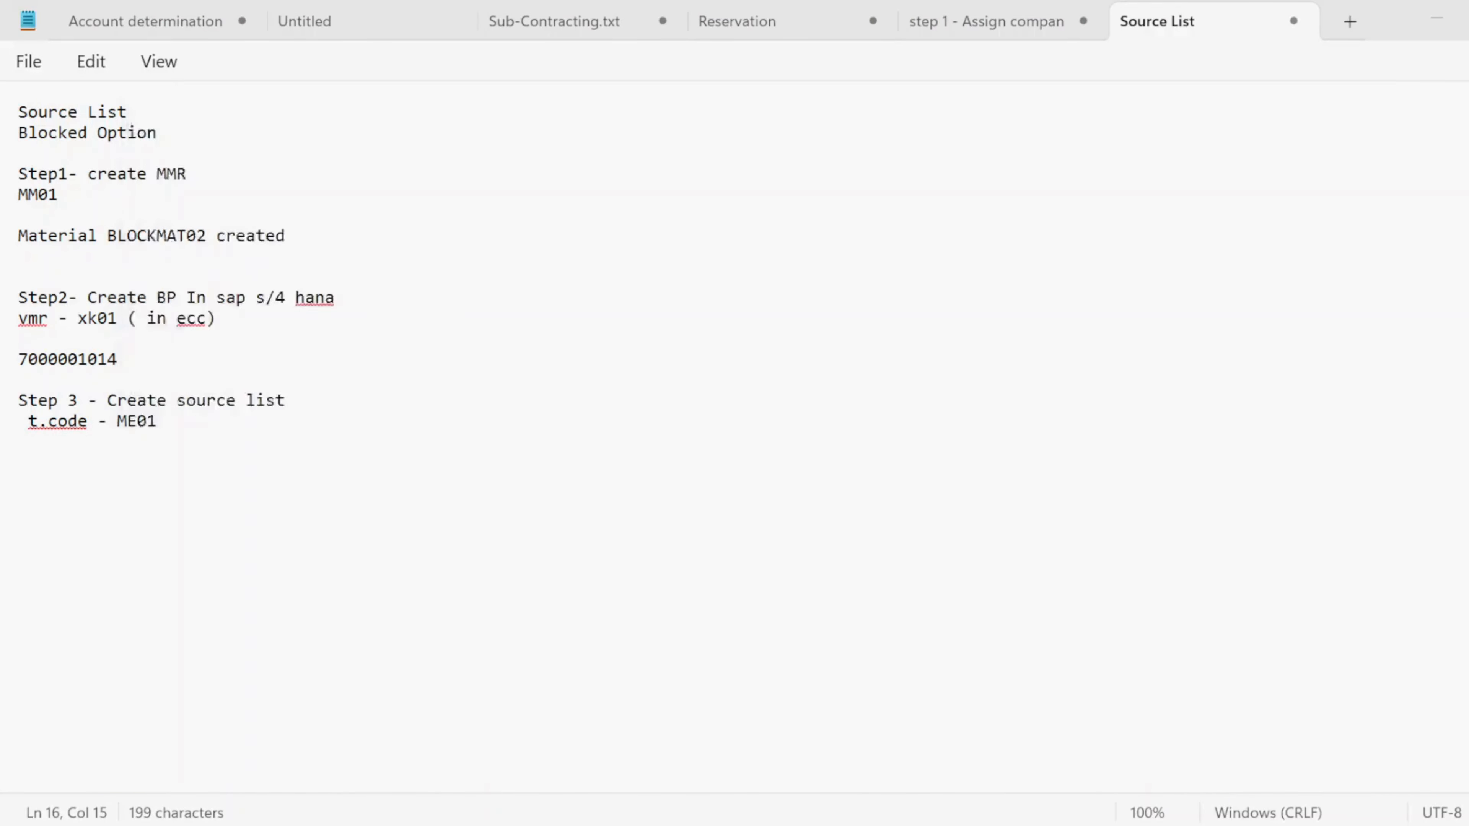
pyautogui.write('/N')
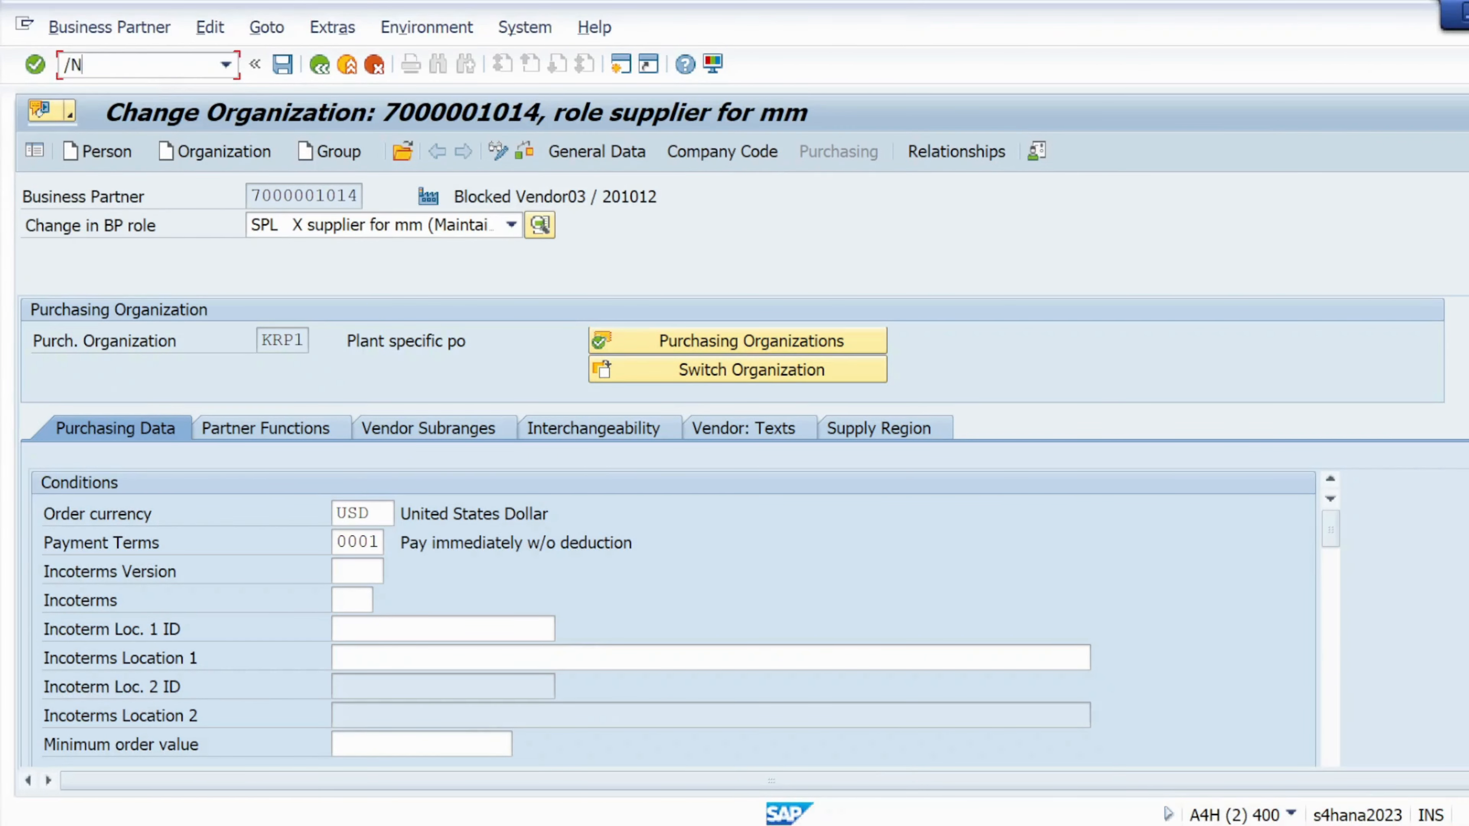
pyautogui.write('ME01')
# - Open the ME01 source list for material BLOCKMAT02 at plant KL01
pyautogui.press('Return')
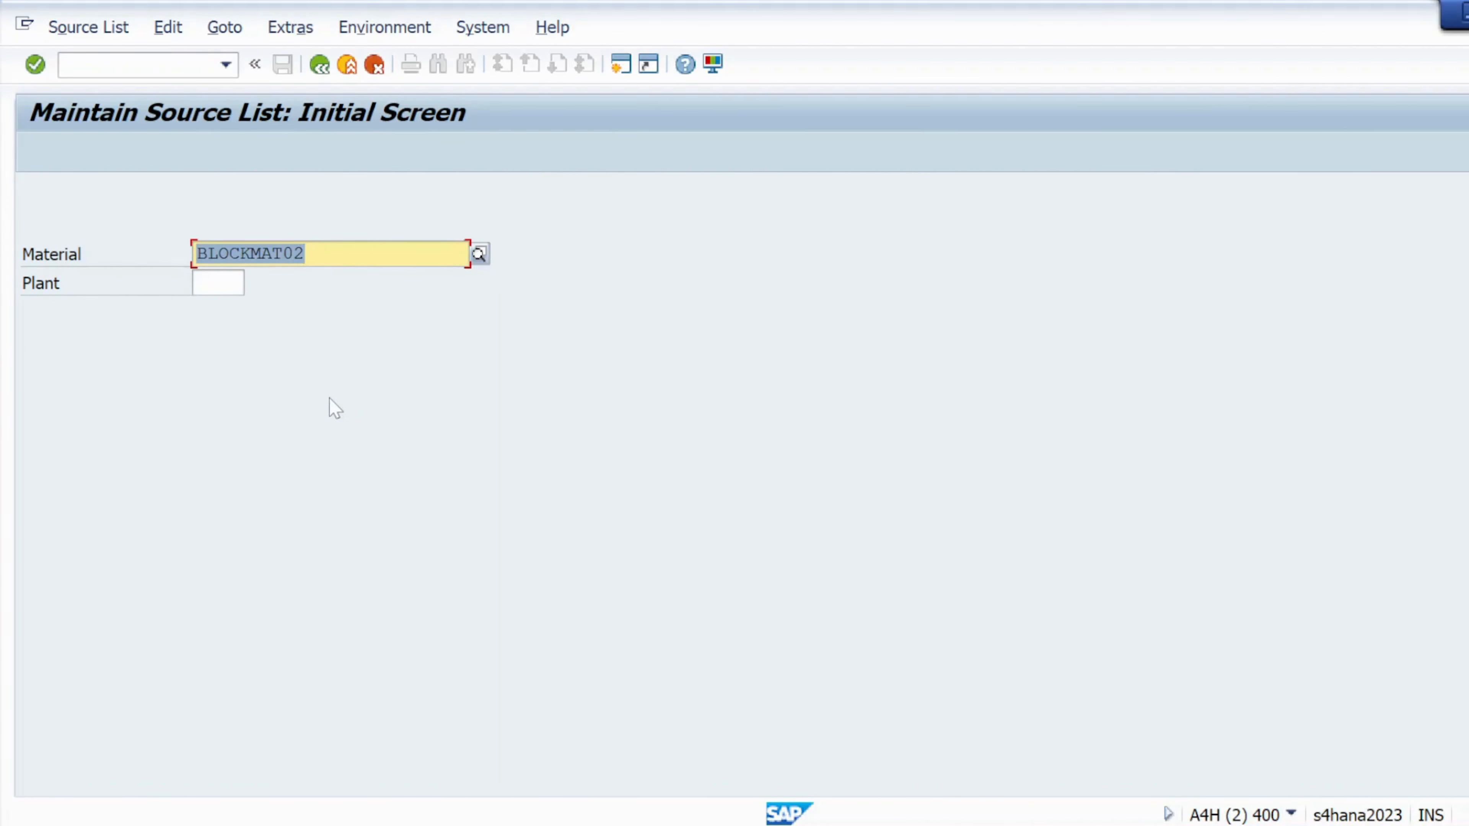
pyautogui.hotkey('alt', 'Tab')
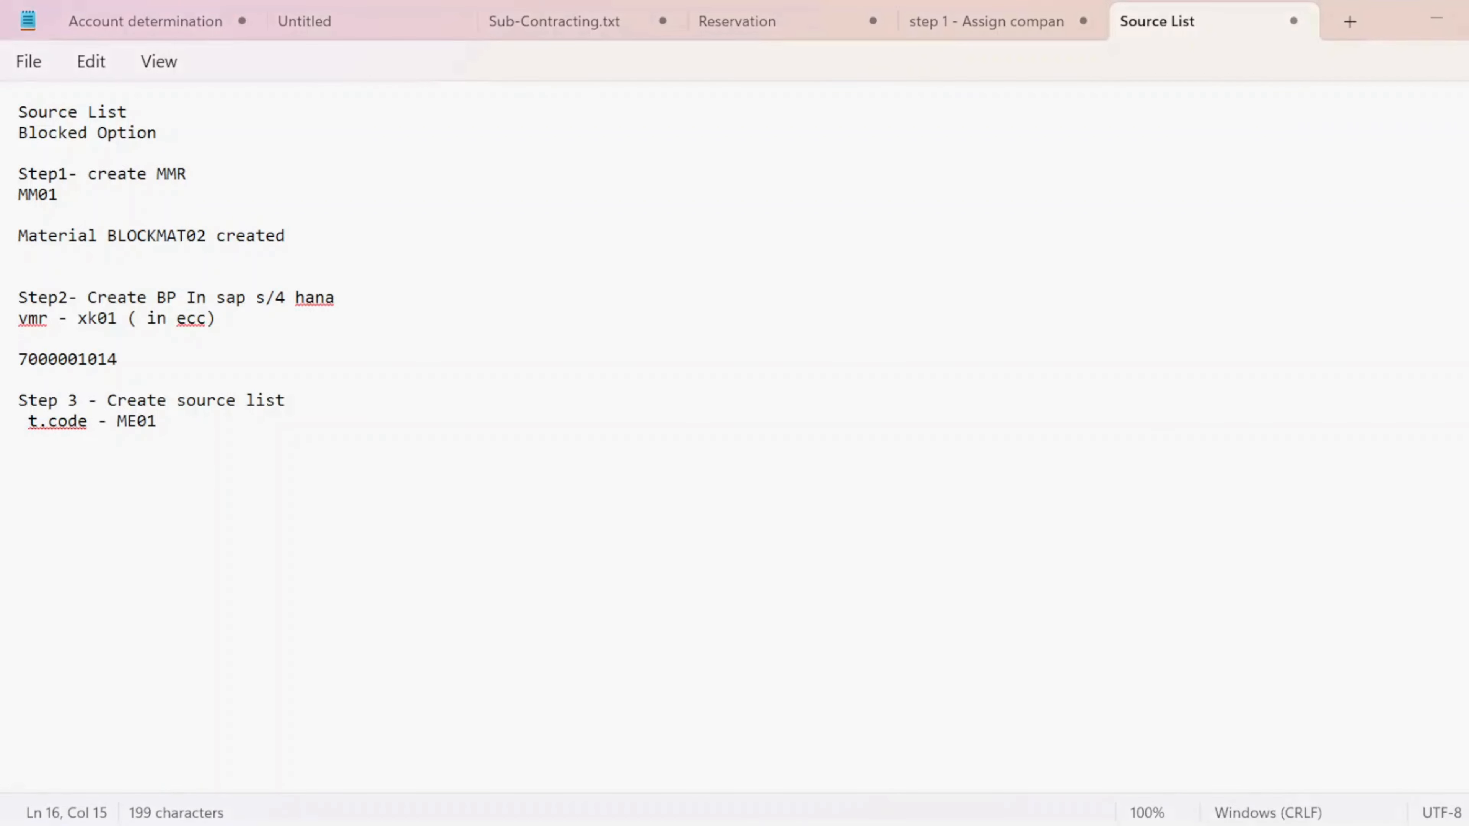
pyautogui.hotkey('alt', 'Tab')
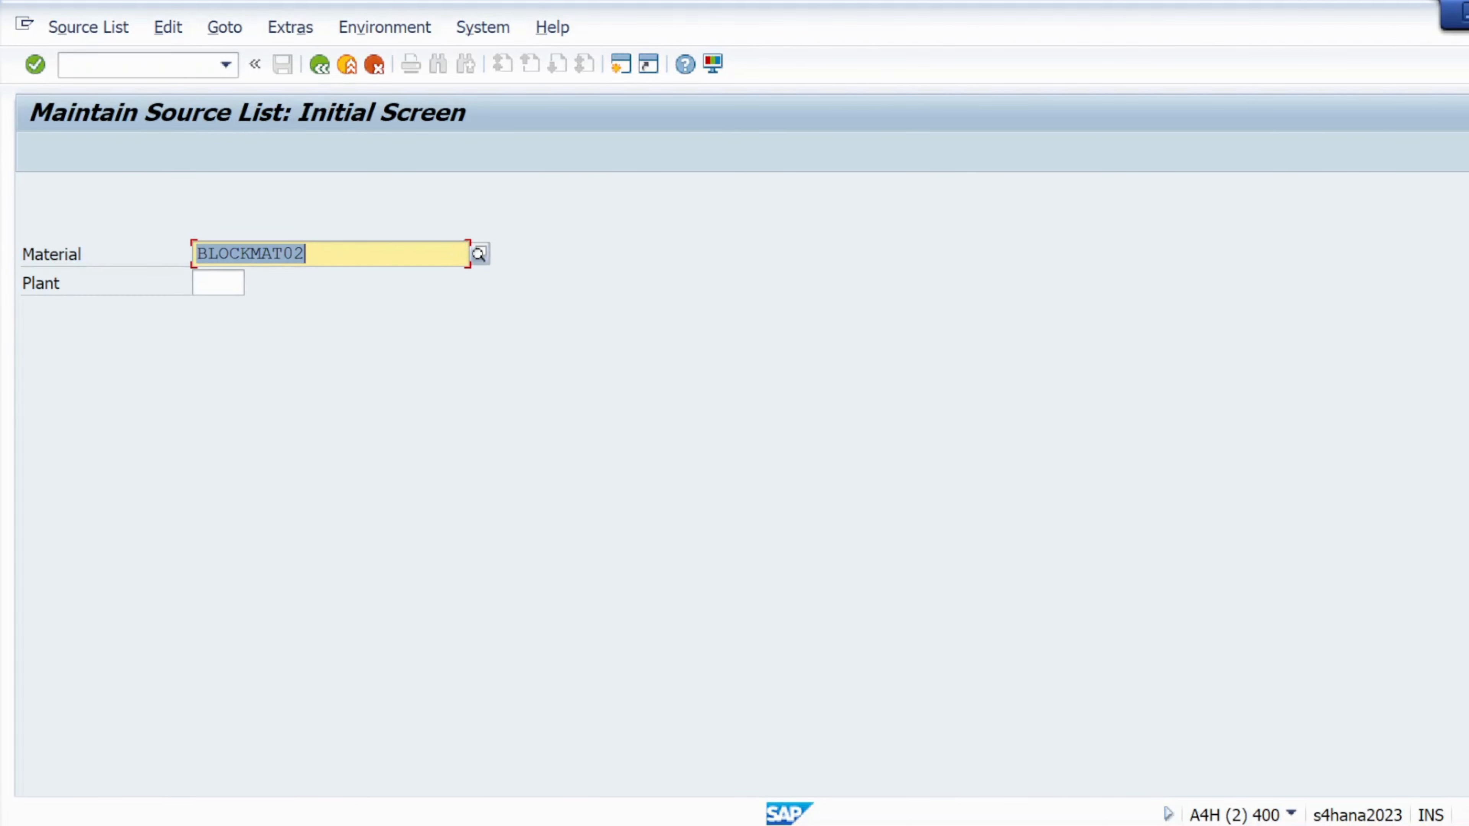
pyautogui.press('Tab')
pyautogui.write('KL01')
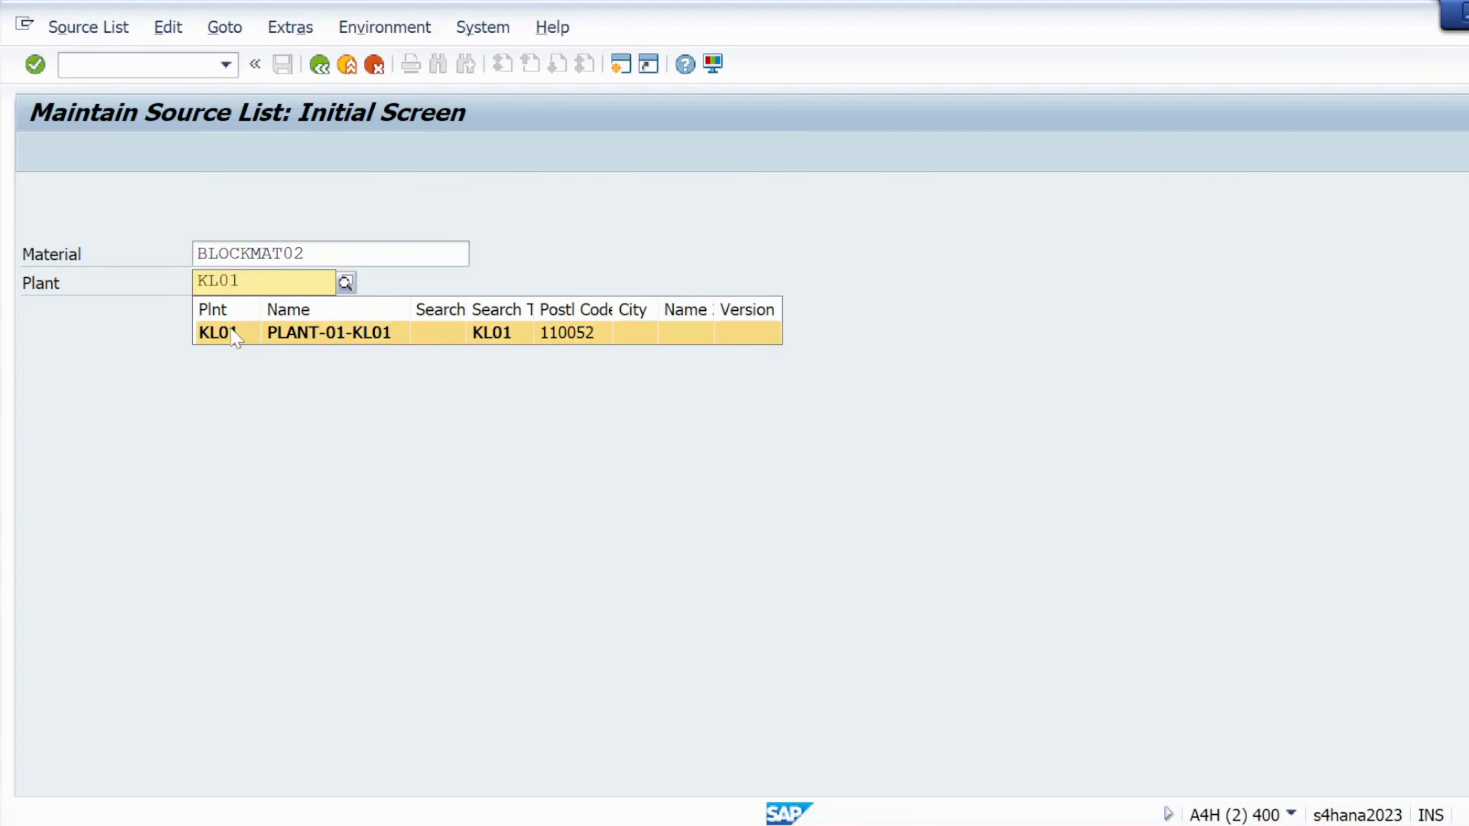
pyautogui.click(234, 334)
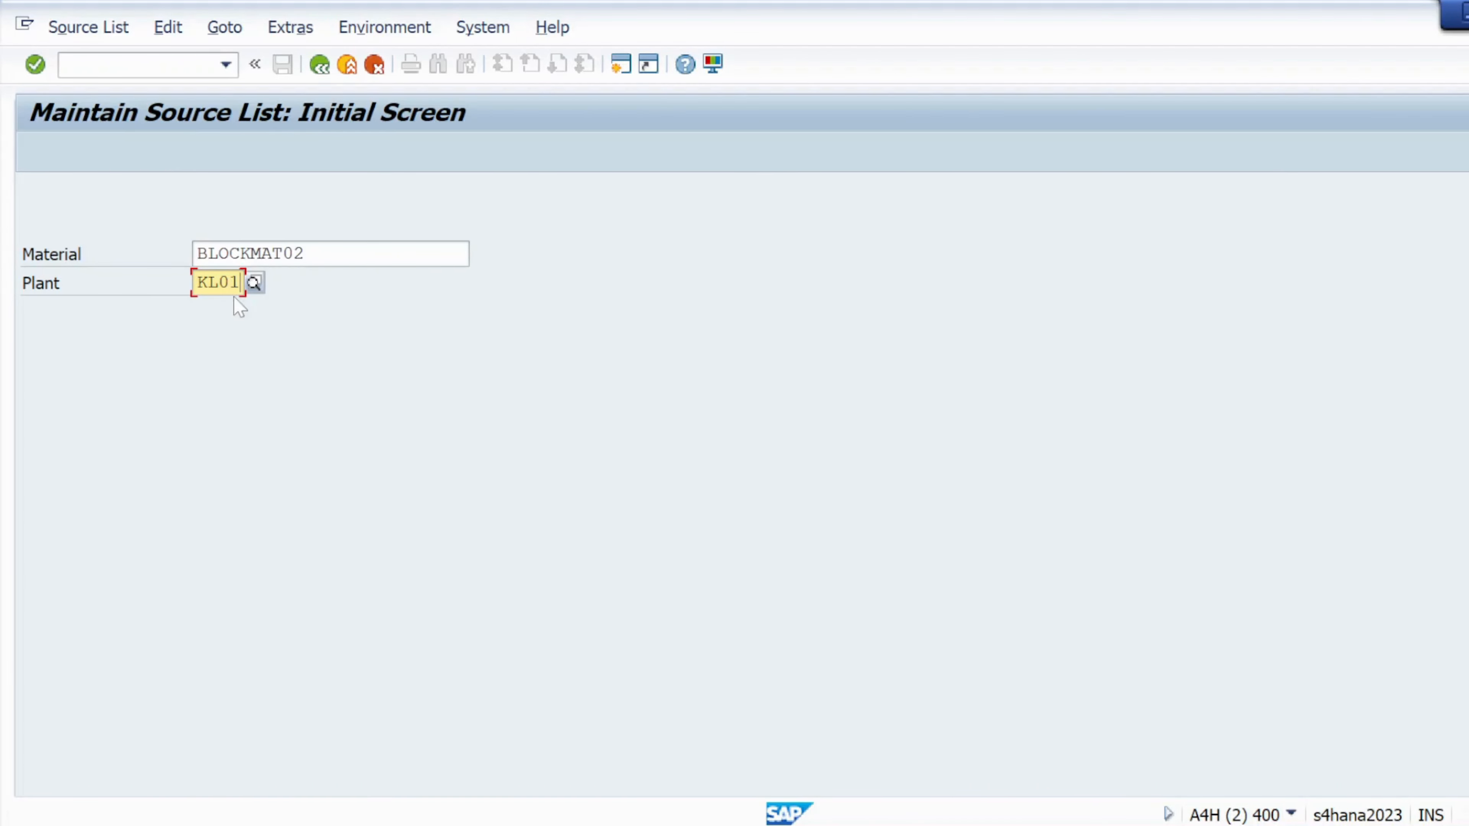
pyautogui.click(35, 64)
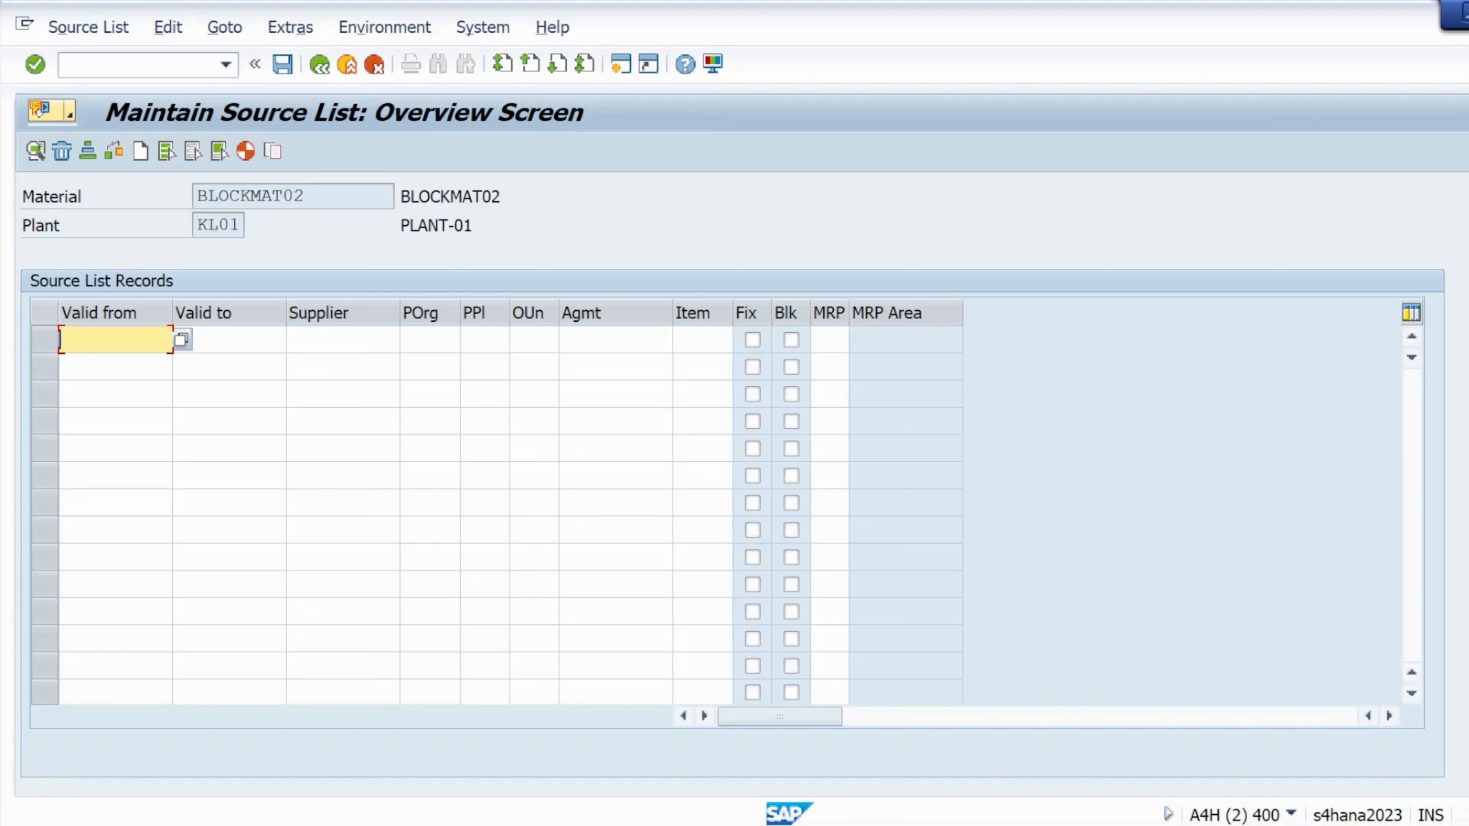
# - Set the first row's validity from 16.01.2025 to 31.03.2025
pyautogui.click(181, 340)
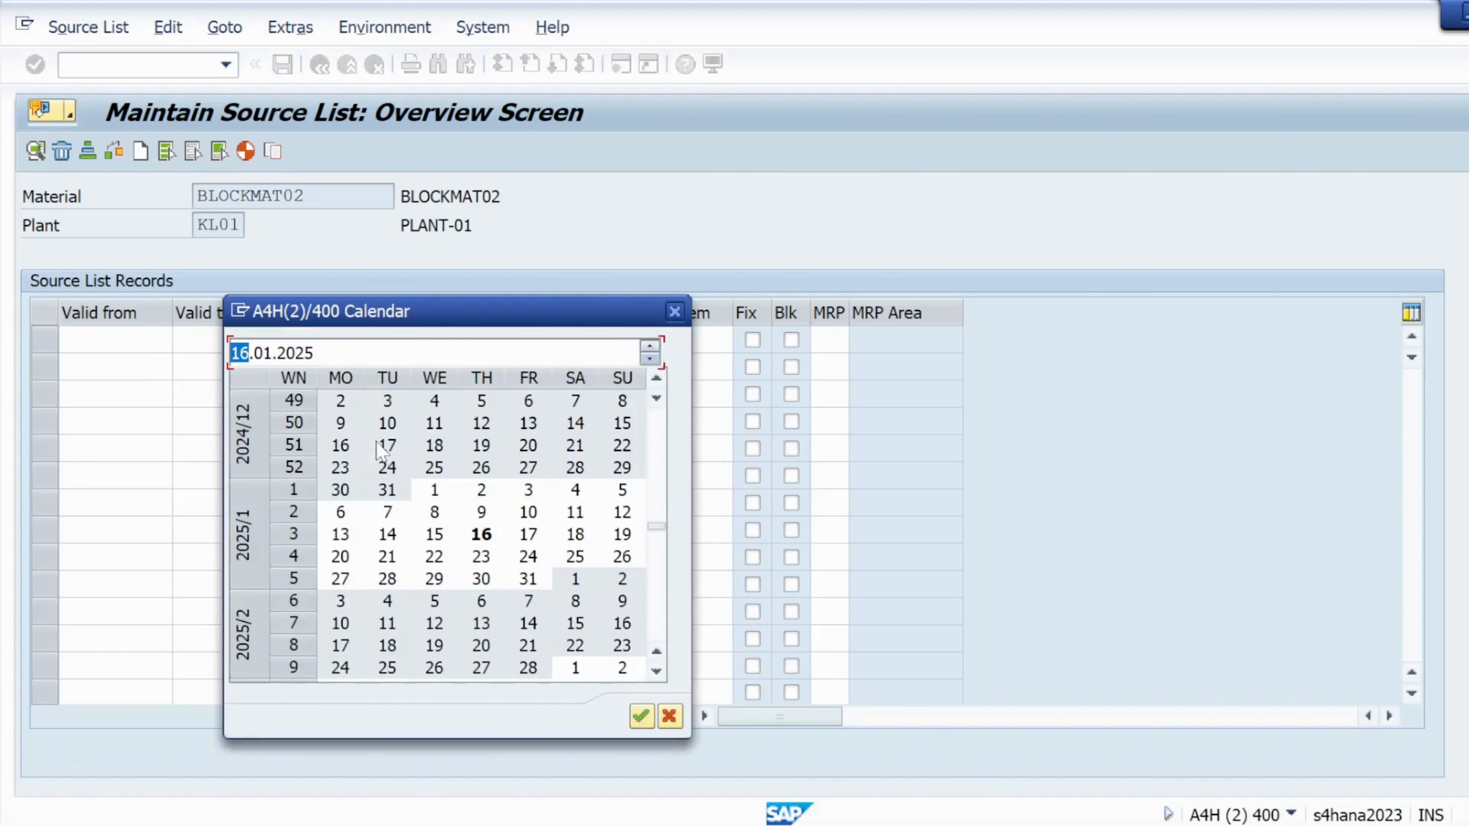
pyautogui.doubleClick(481, 534)
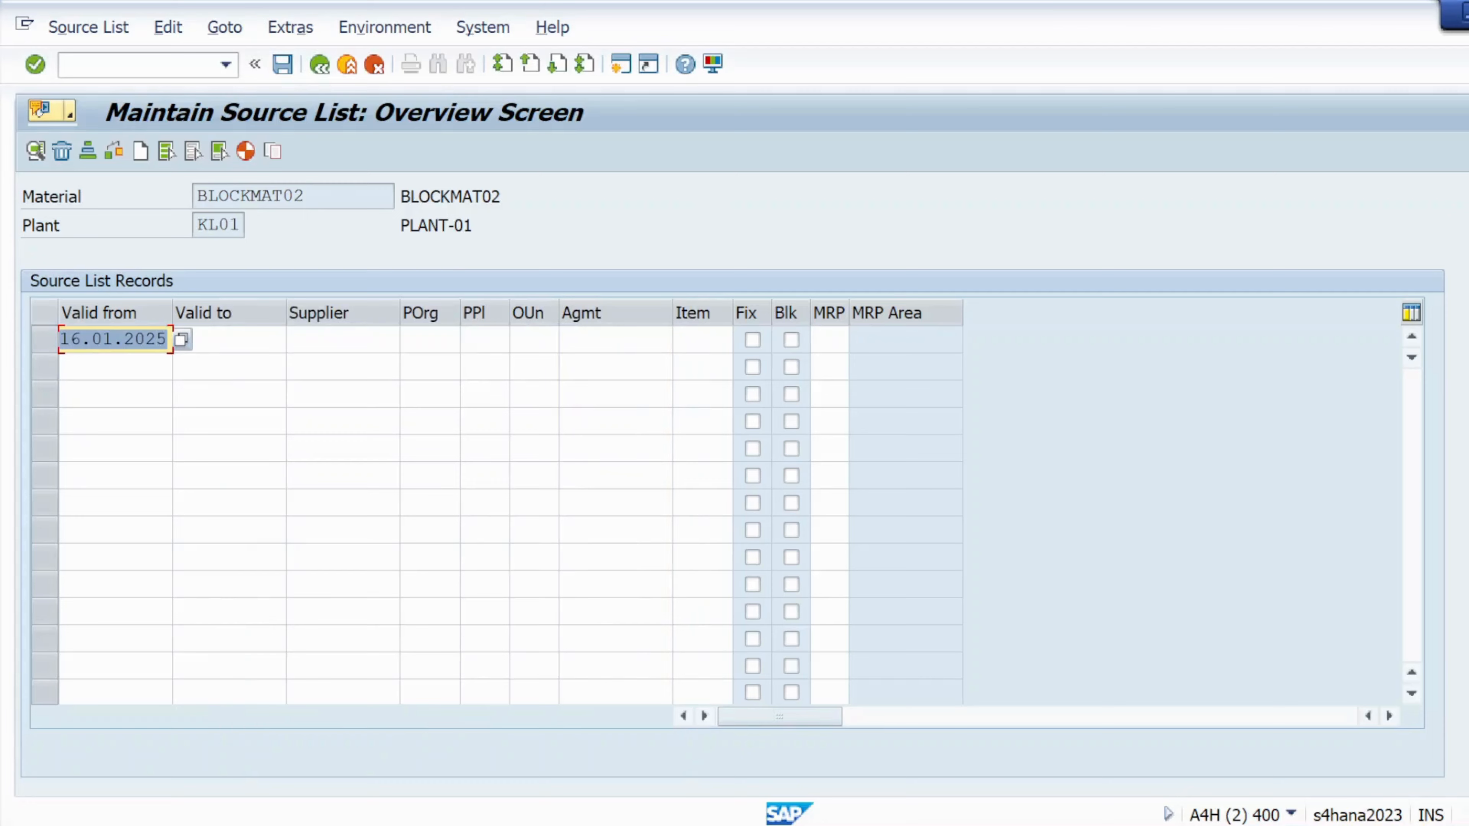
pyautogui.press('Tab')
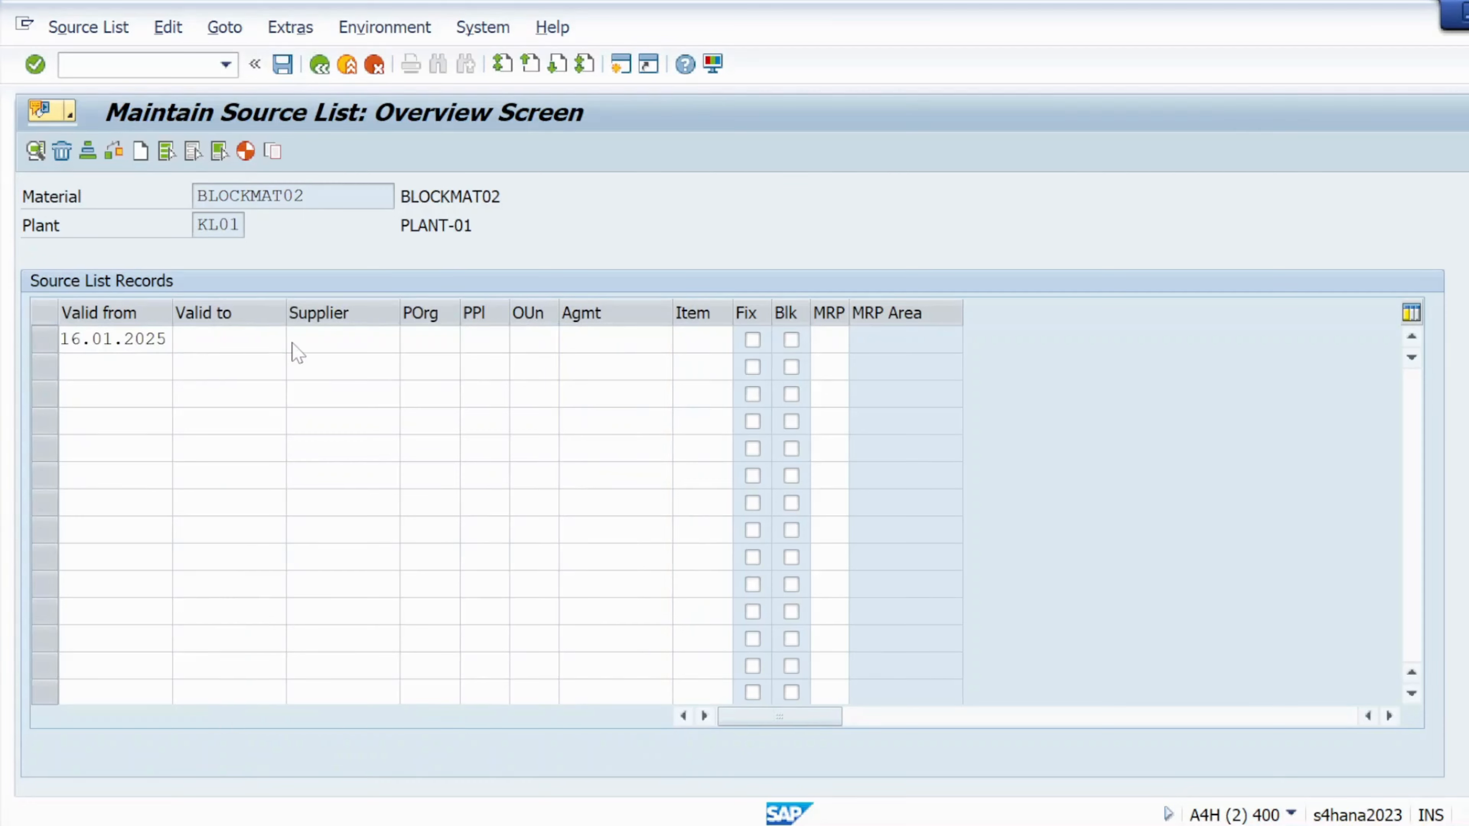
pyautogui.click(295, 341)
pyautogui.click(657, 673)
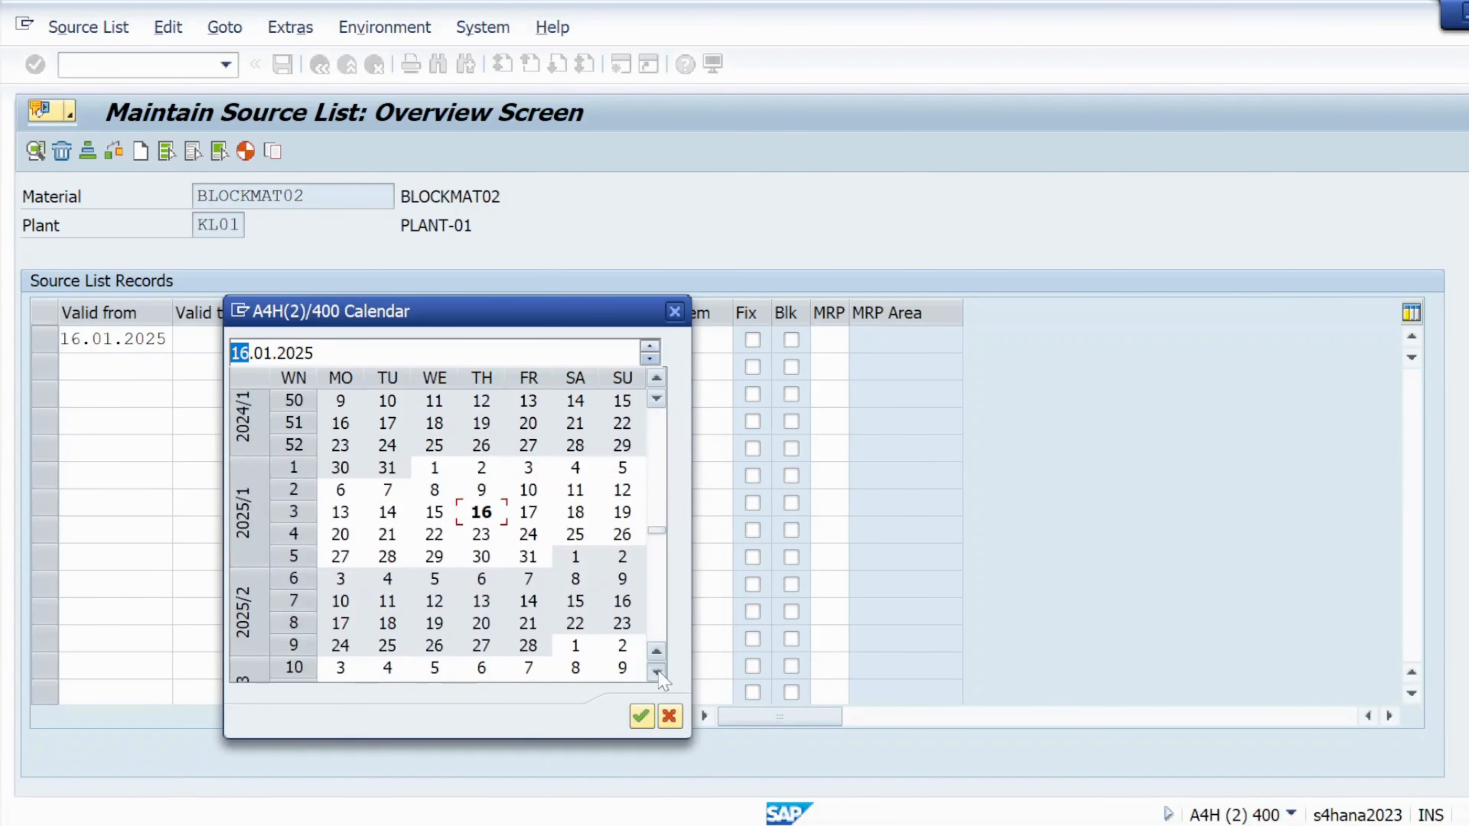
pyautogui.click(657, 673)
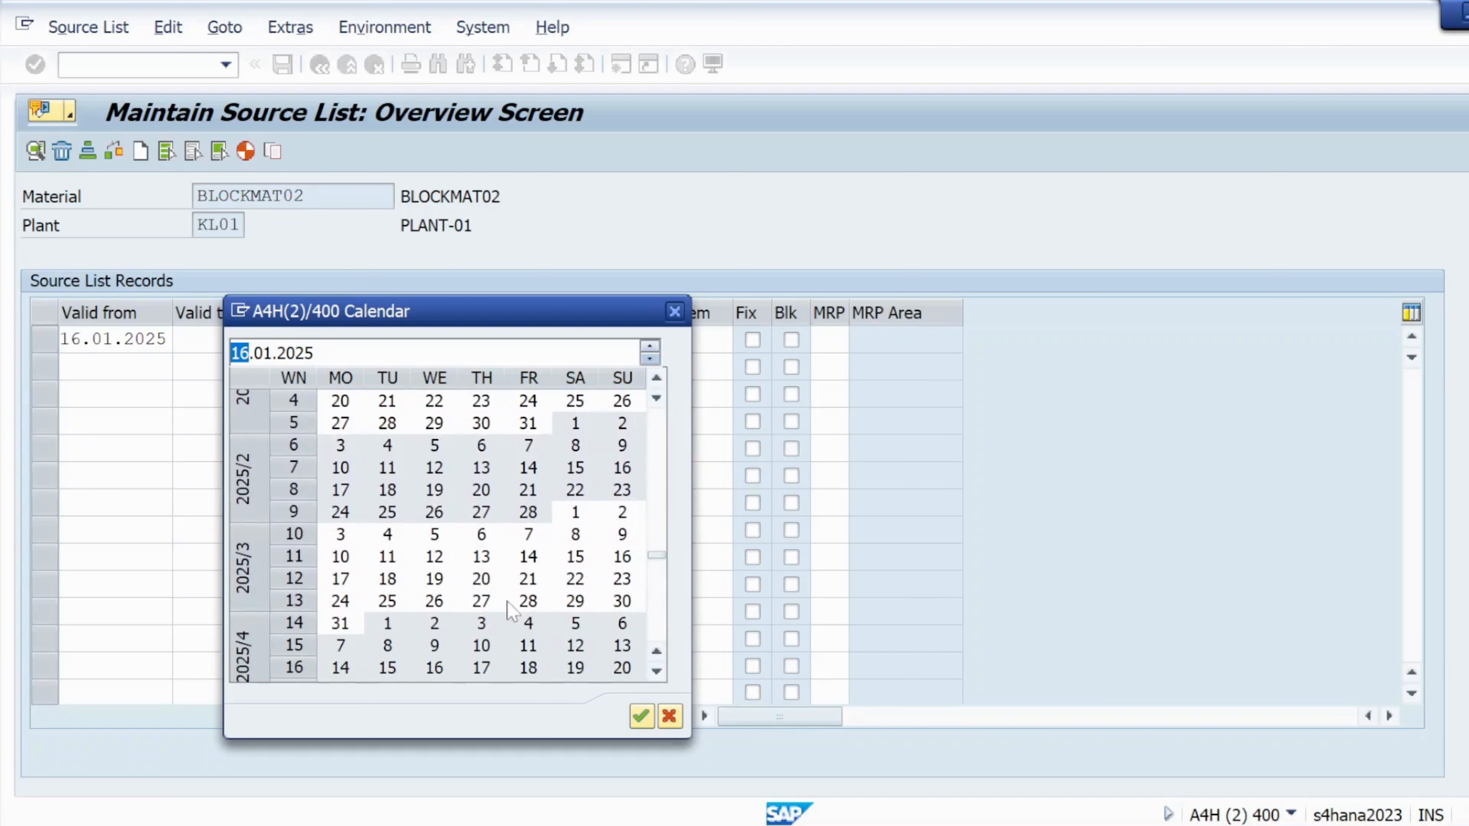
pyautogui.doubleClick(340, 623)
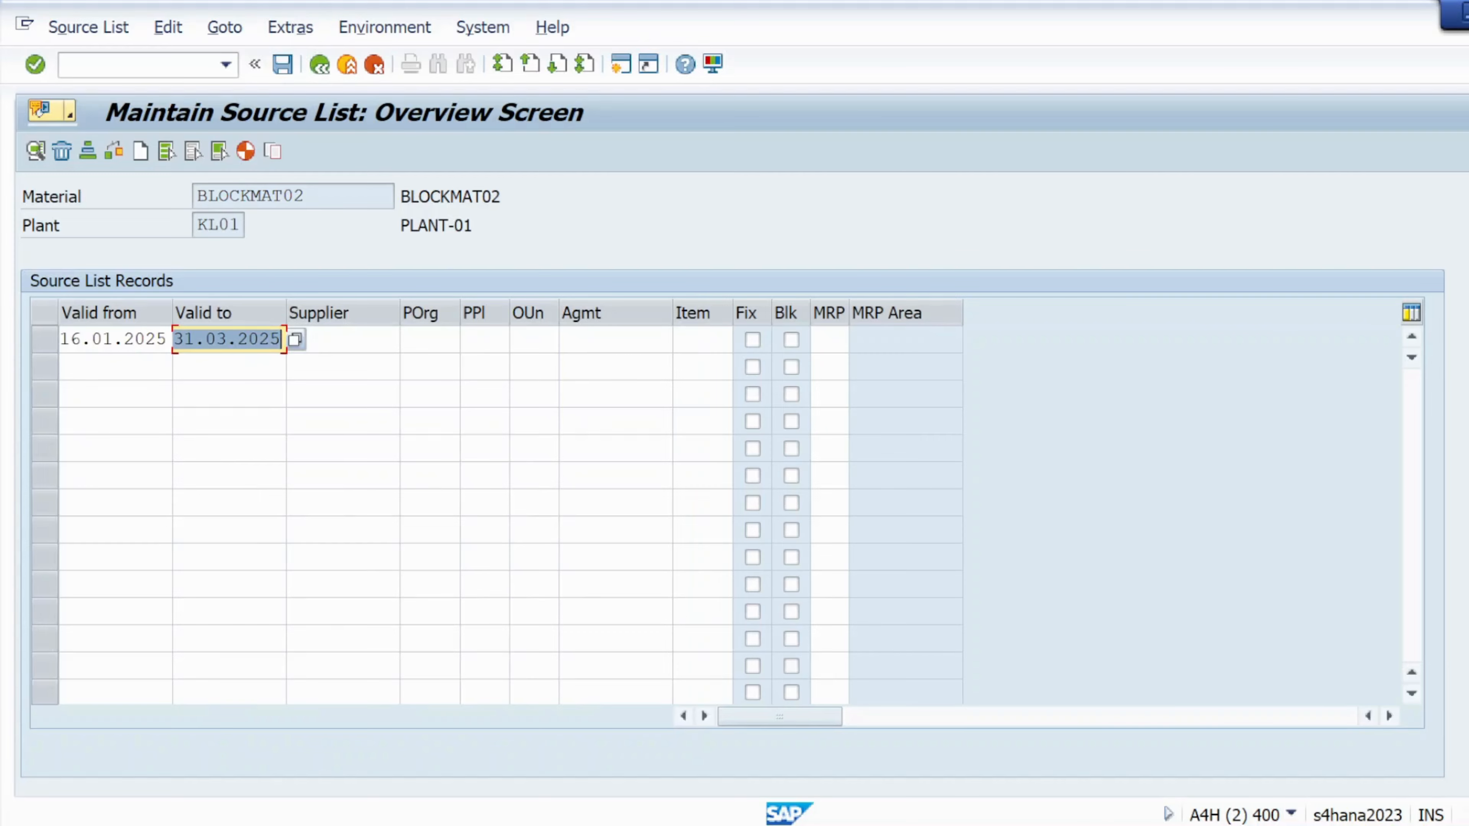
pyautogui.click(342, 340)
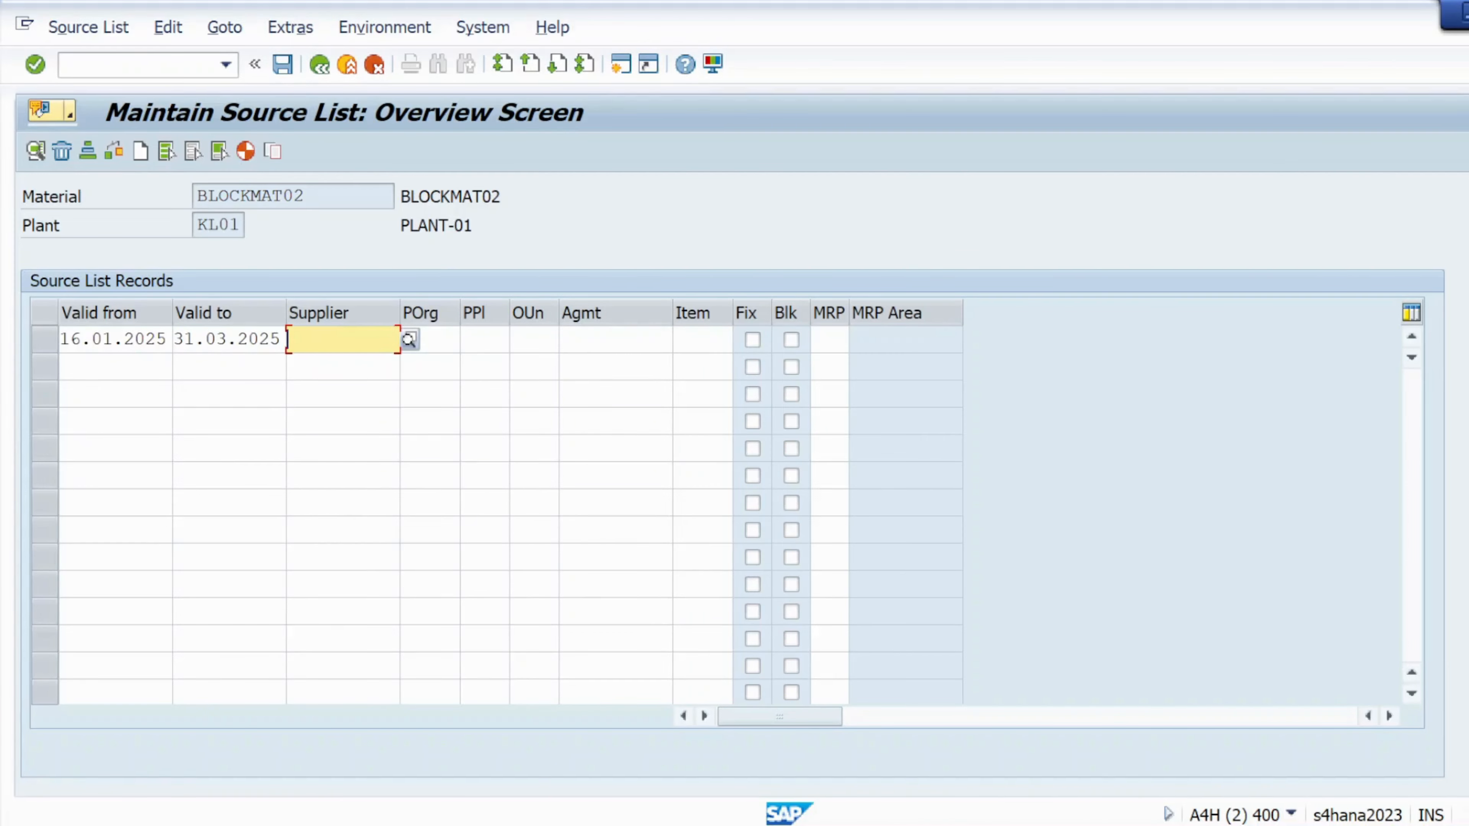
pyautogui.hotkey('alt', 'Tab')
pyautogui.press('Tab')
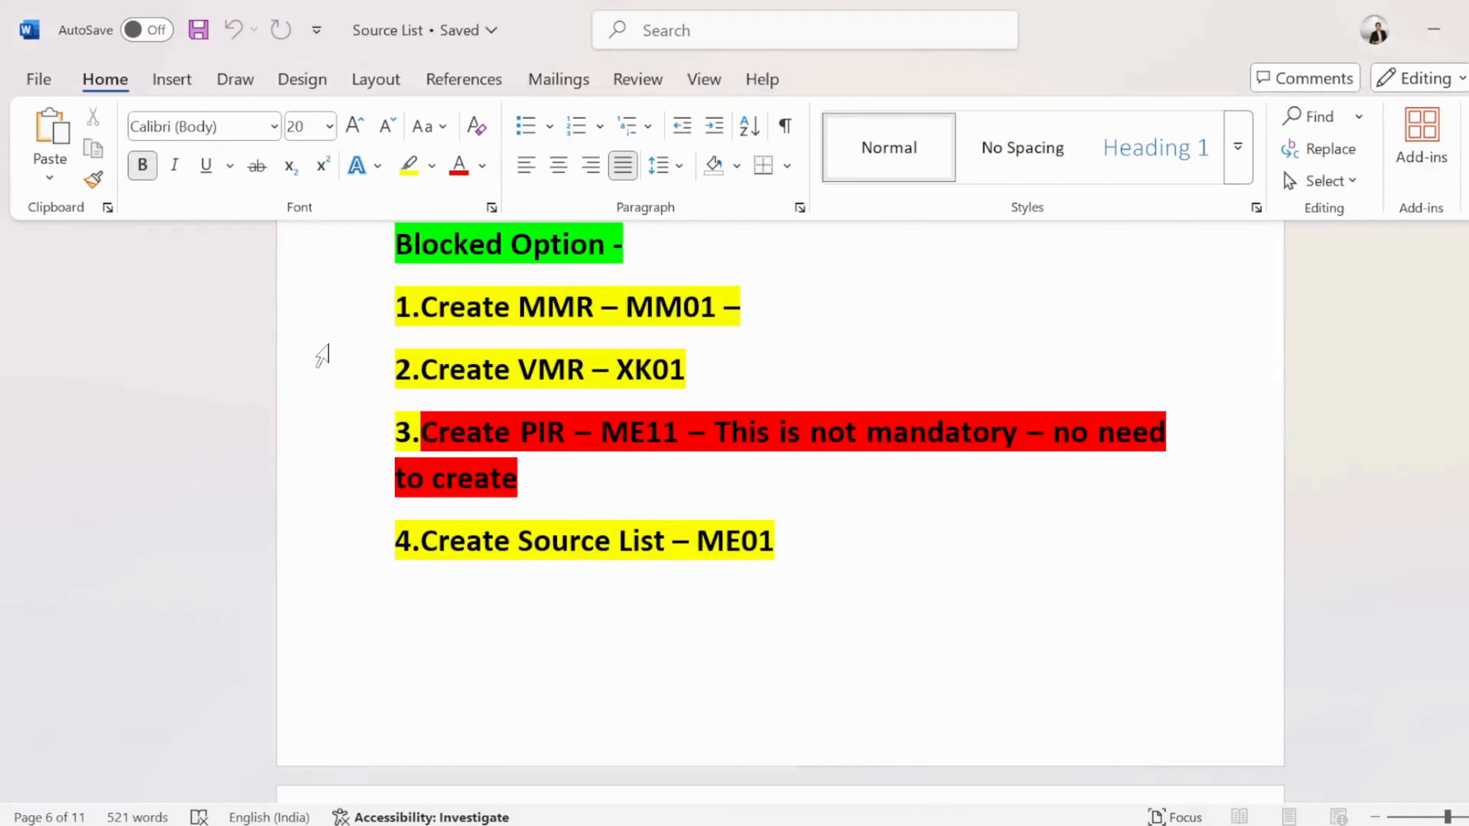
# - Copy the supplier number listed under Step2 in the Notepad notes, then return to SAP
pyautogui.hotkey('alt', 'Tab')
pyautogui.press('Tab')
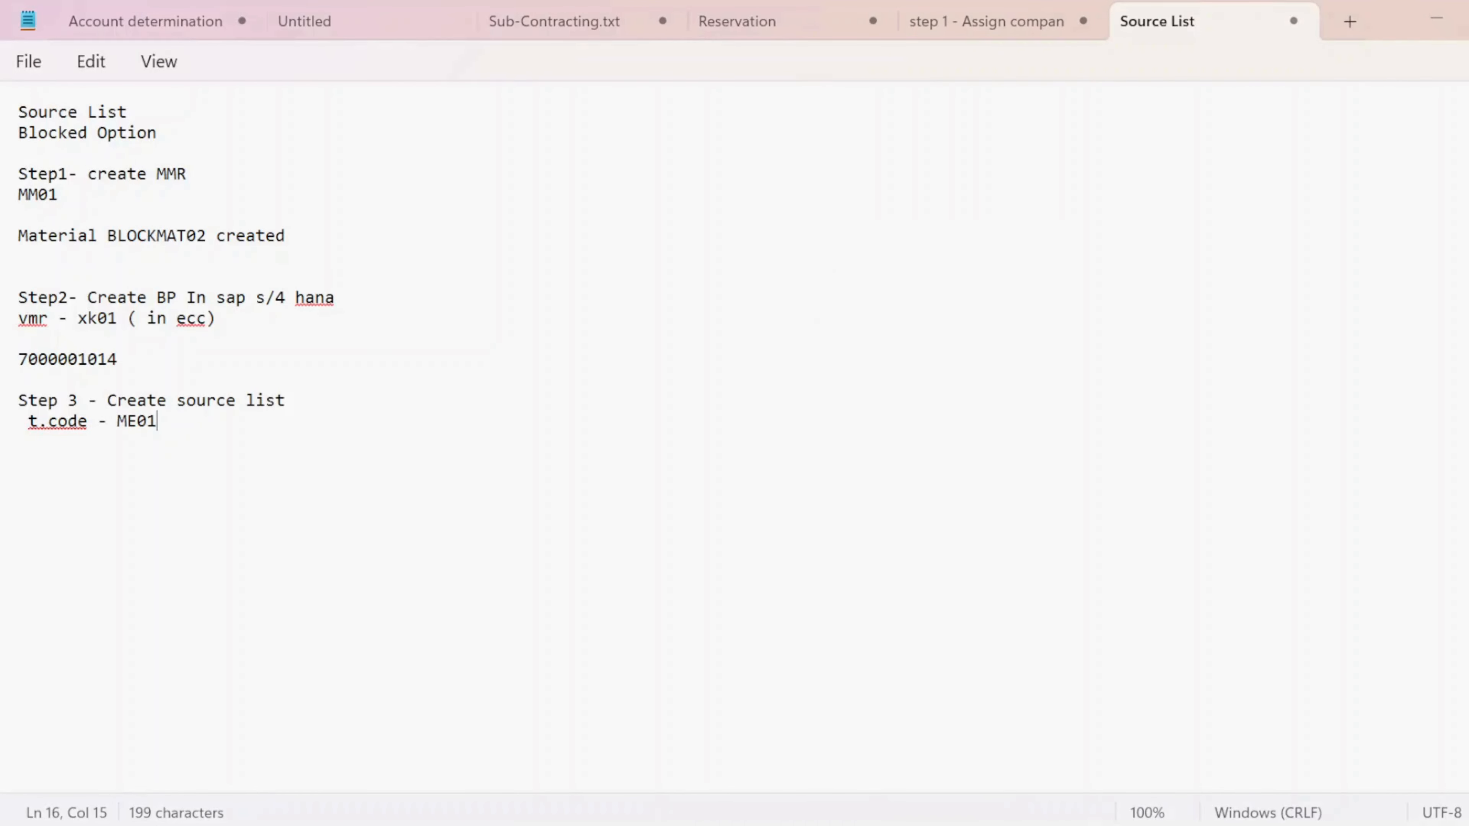
pyautogui.moveTo(119, 362); pyautogui.dragTo(8, 373)
pyautogui.hotkey('ctrl', 'c')
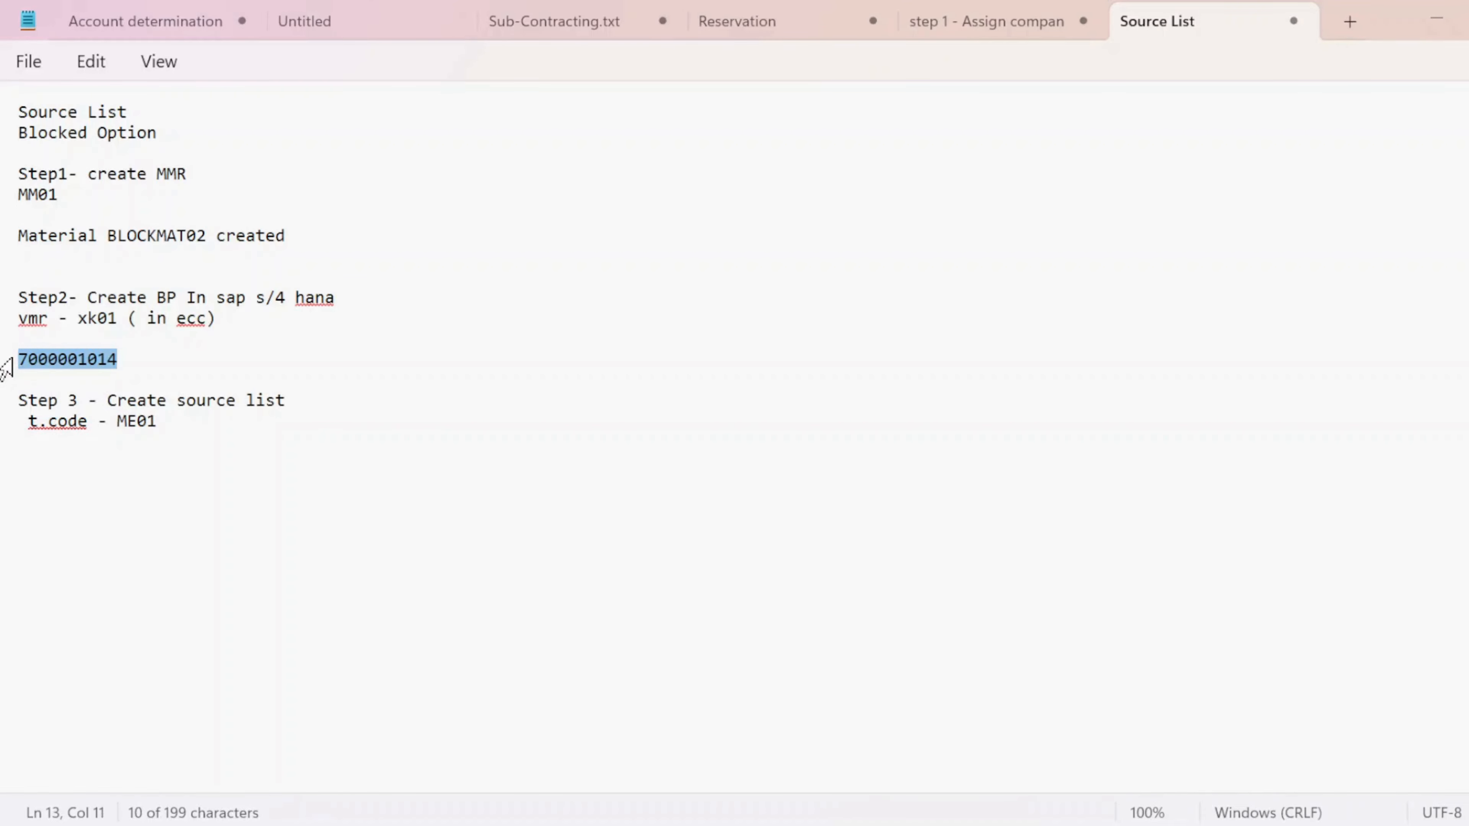
pyautogui.hotkey('alt', 'Tab')
pyautogui.hotkey('alt', 'Tab')
pyautogui.hotkey('alt', 'Tab')
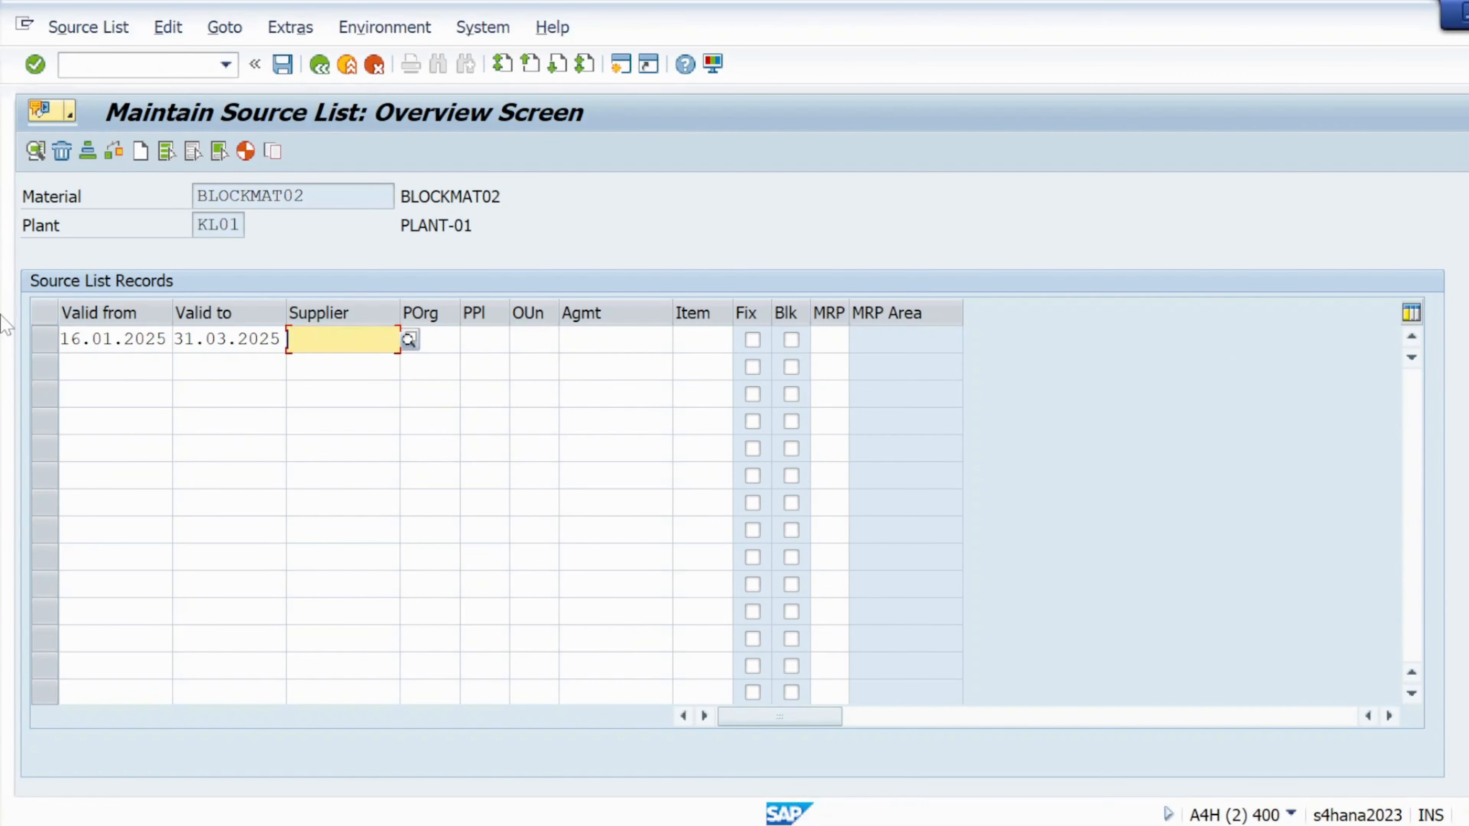
# - Enter the copied supplier and purchasing organization KRP1 on the source list row
pyautogui.hotkey('ctrl', 'v')
pyautogui.press('Tab')
pyautogui.write('KRP1')
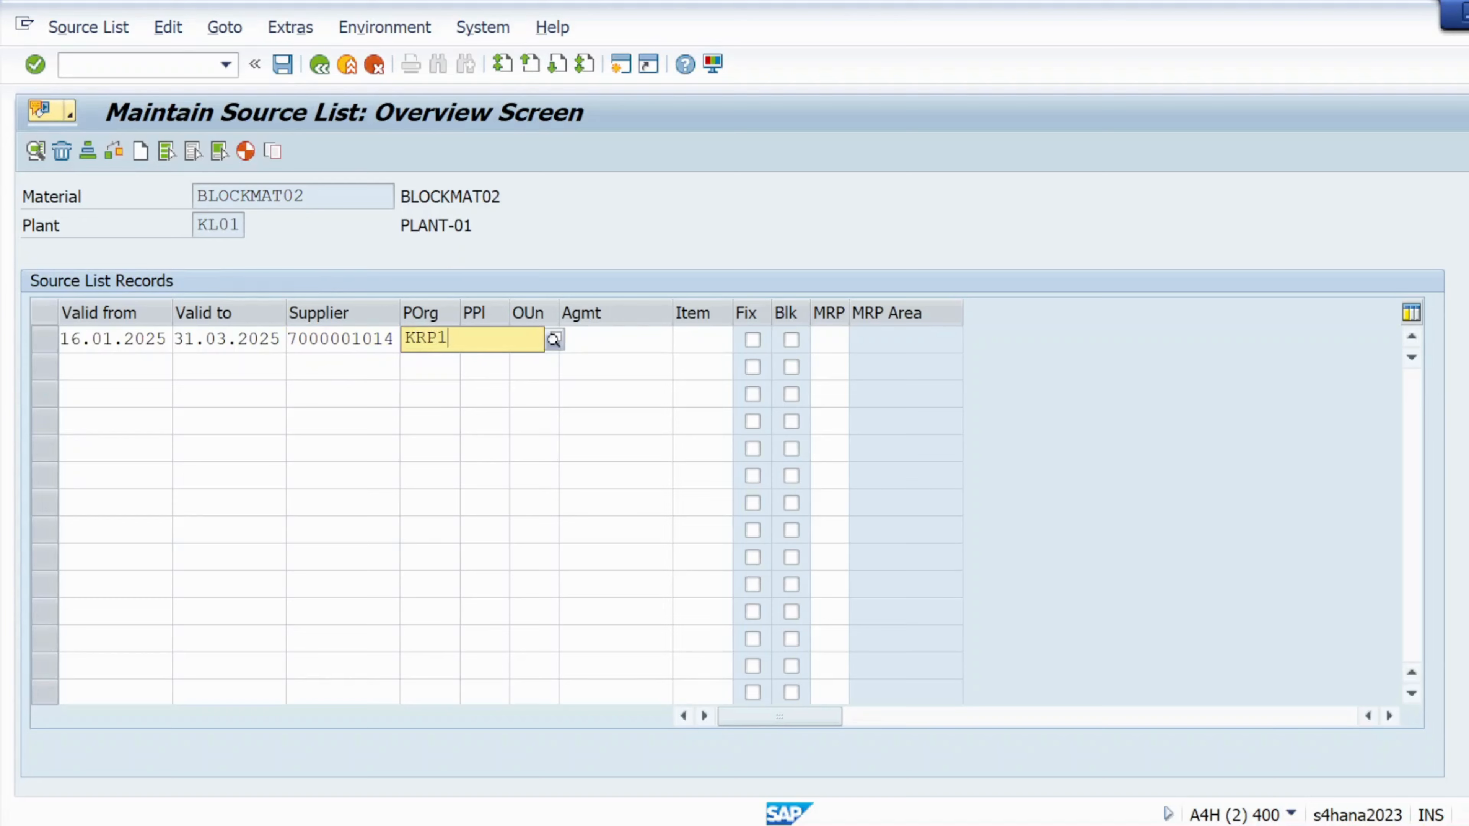
pyautogui.press('Return')
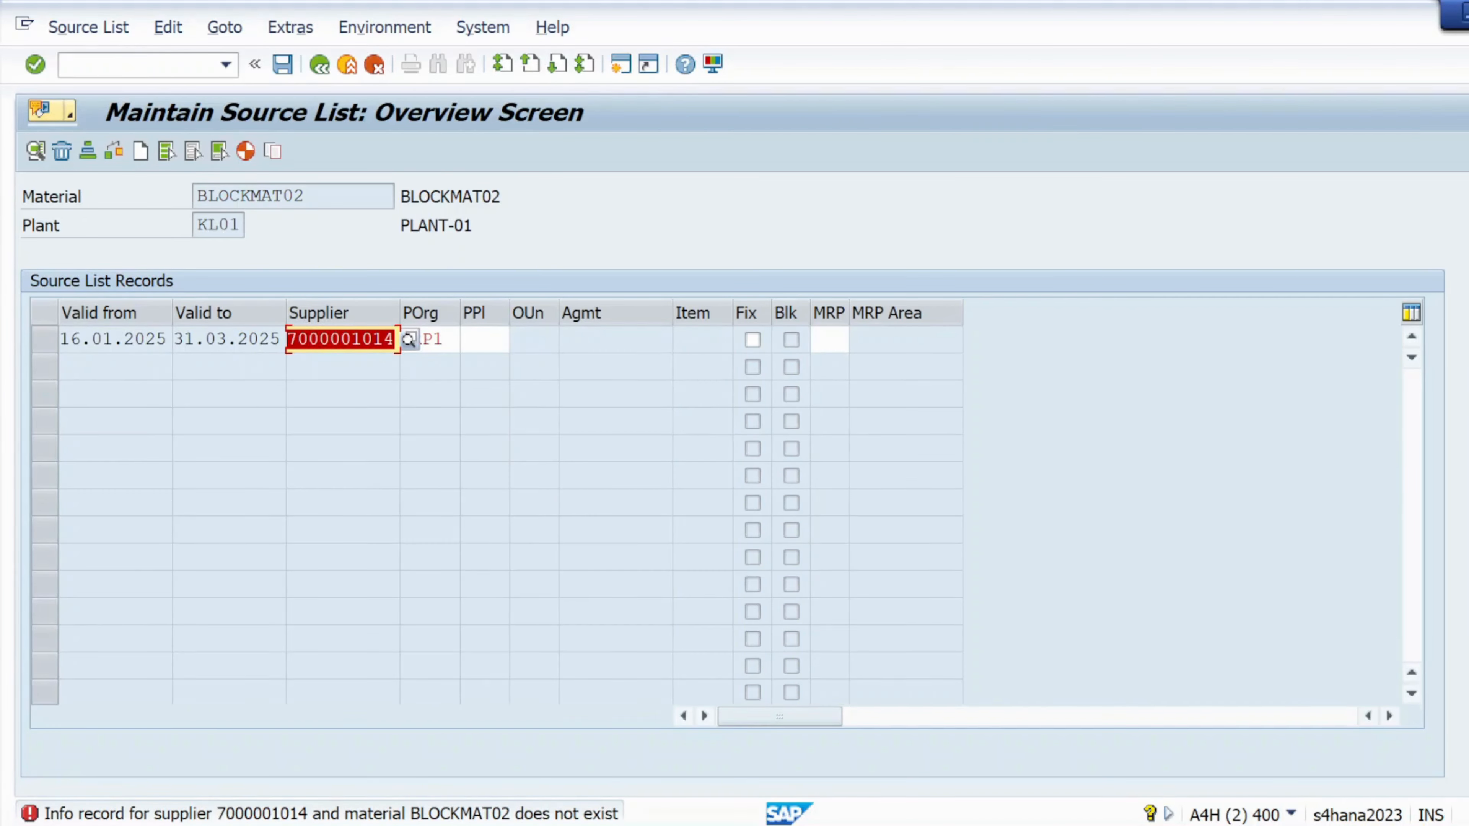
pyautogui.press('Tab')
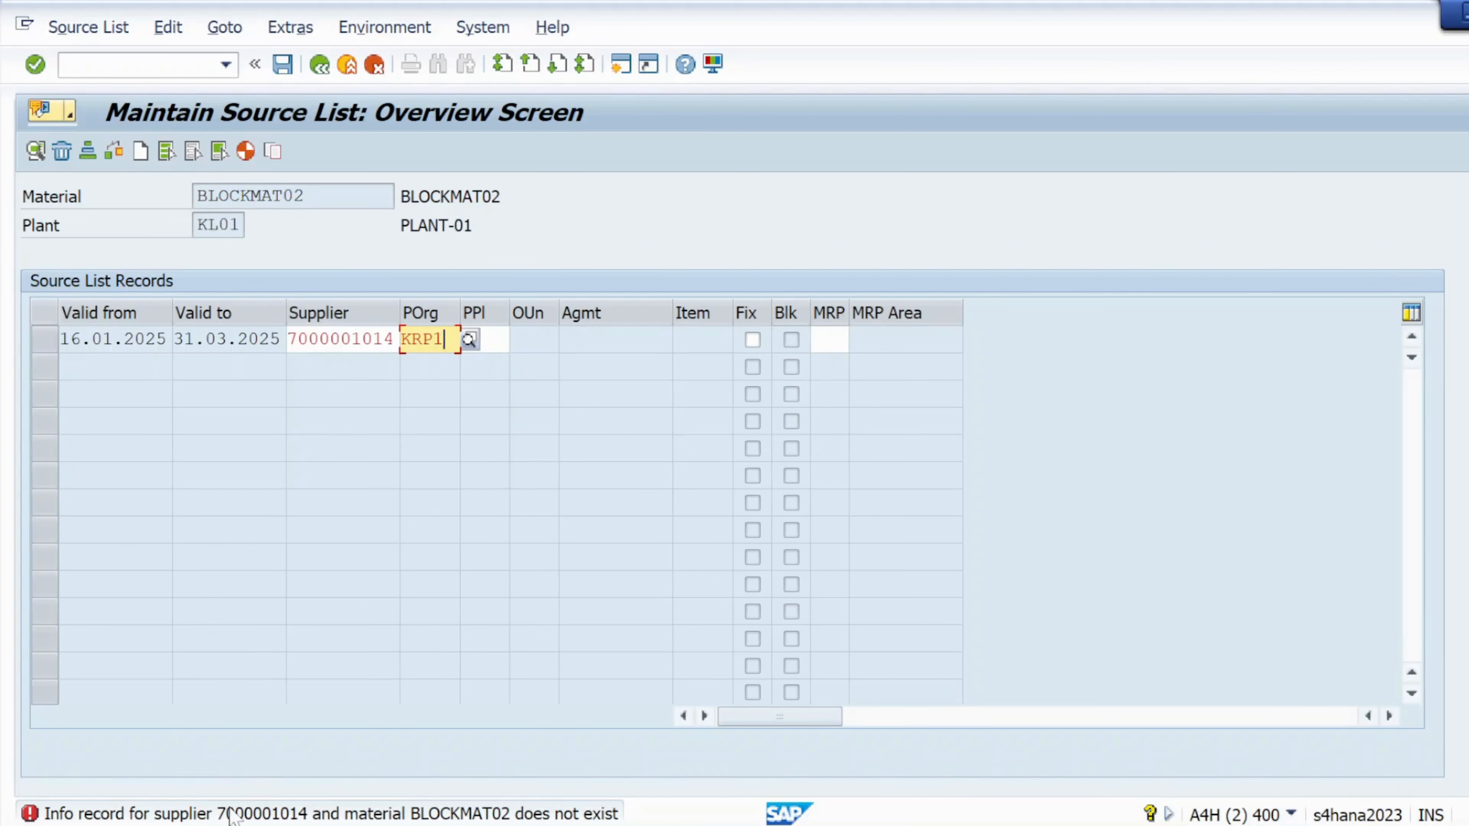
# - Restart the source list transaction from scratch with /NME01
pyautogui.click(91, 63)
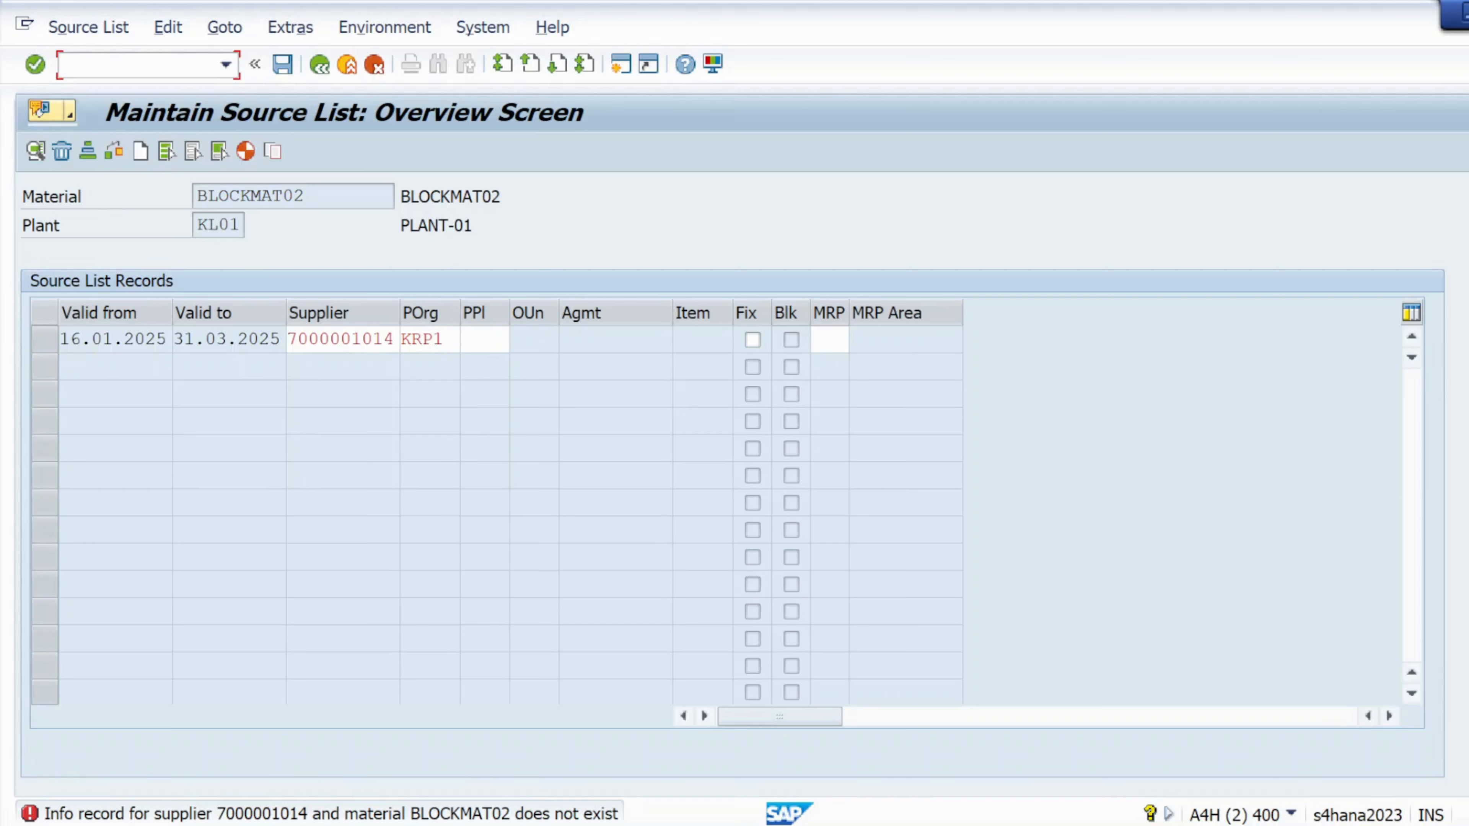
pyautogui.write('/NME01')
pyautogui.press('Return')
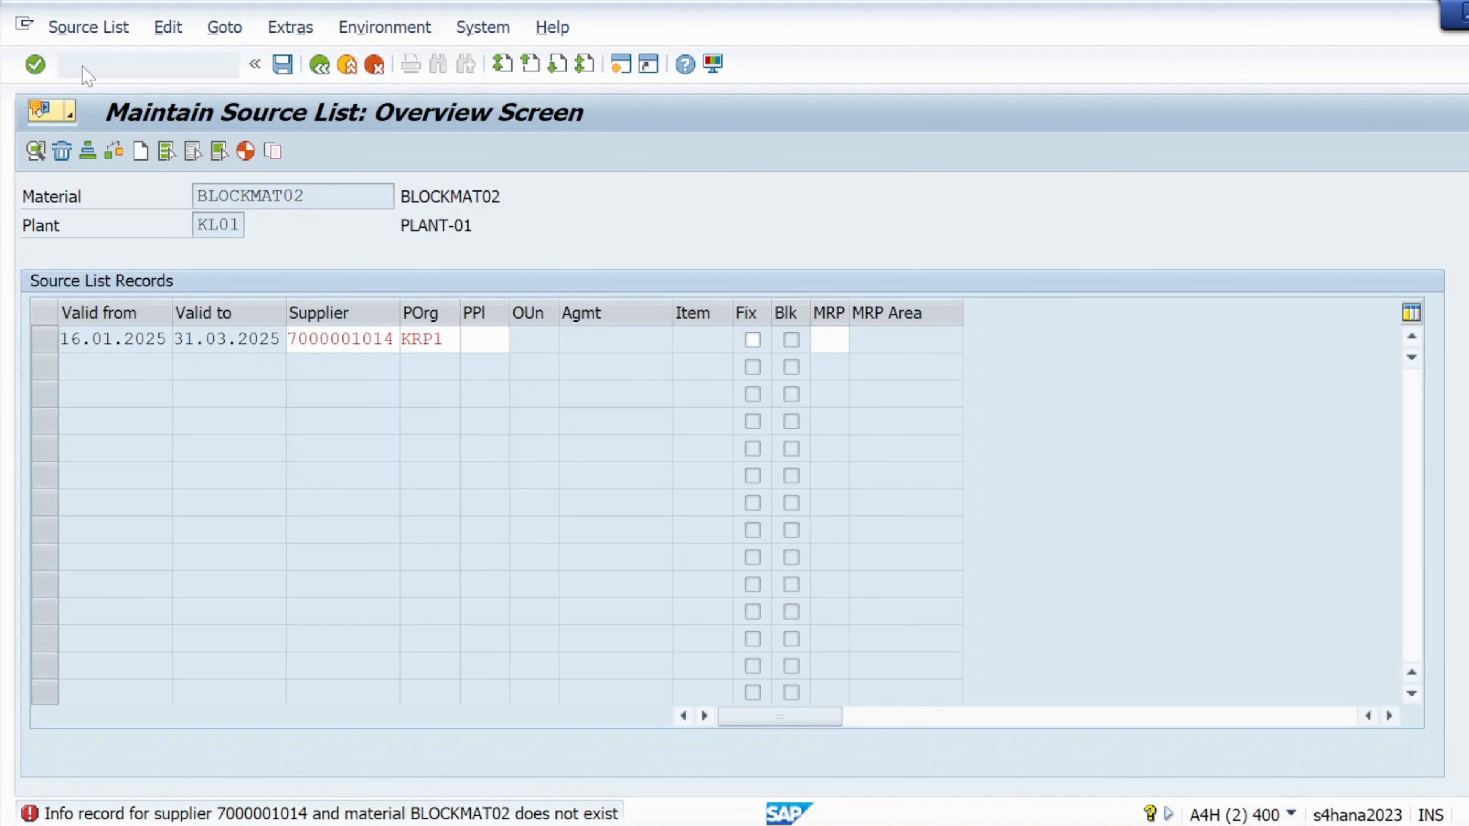
# - Fill the source list row with validity 16.01.2025–31.03.2025, the supplier and purchasing organization krp1
pyautogui.click(47, 65)
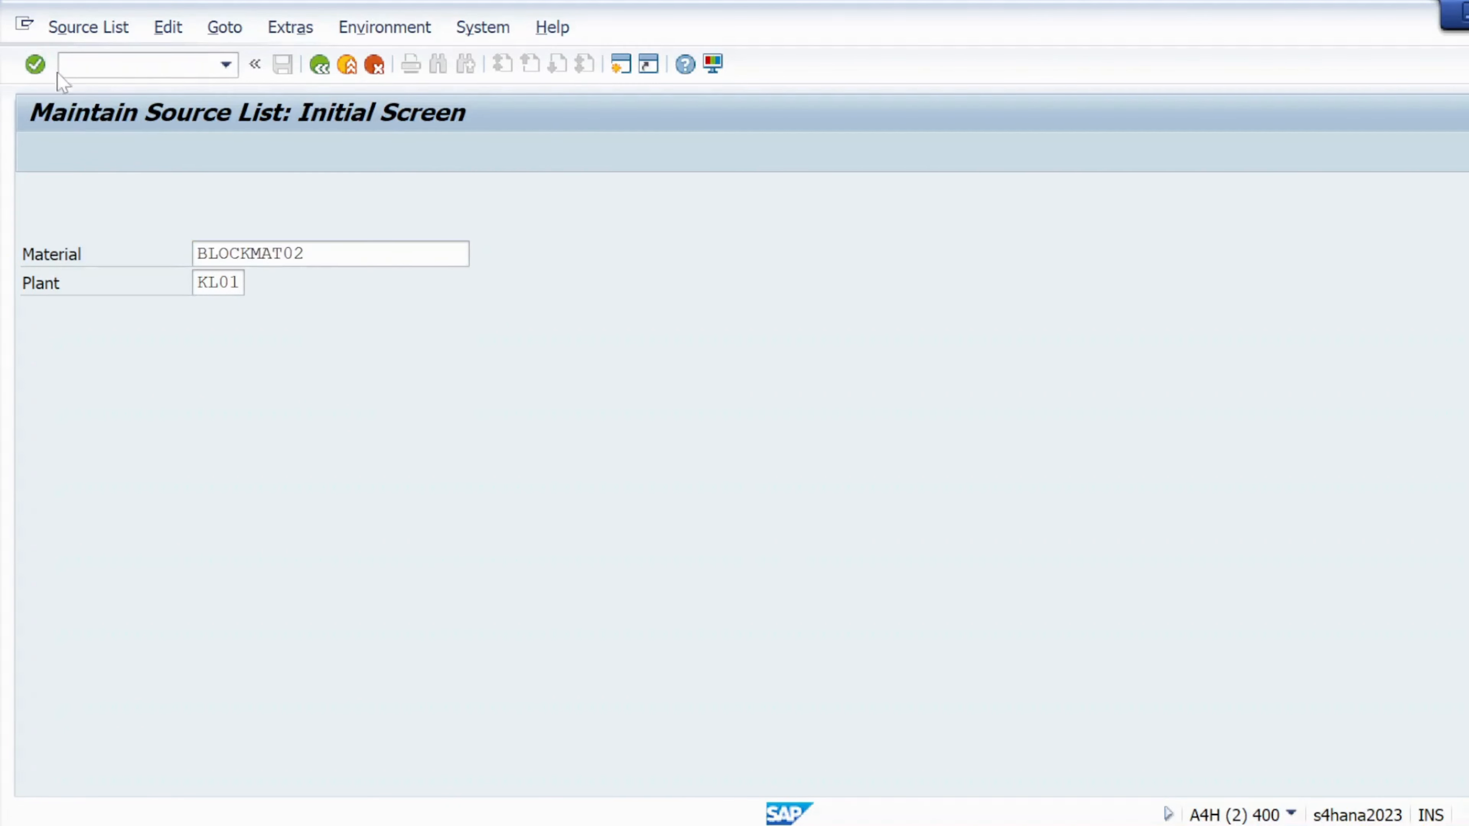
pyautogui.click(113, 365)
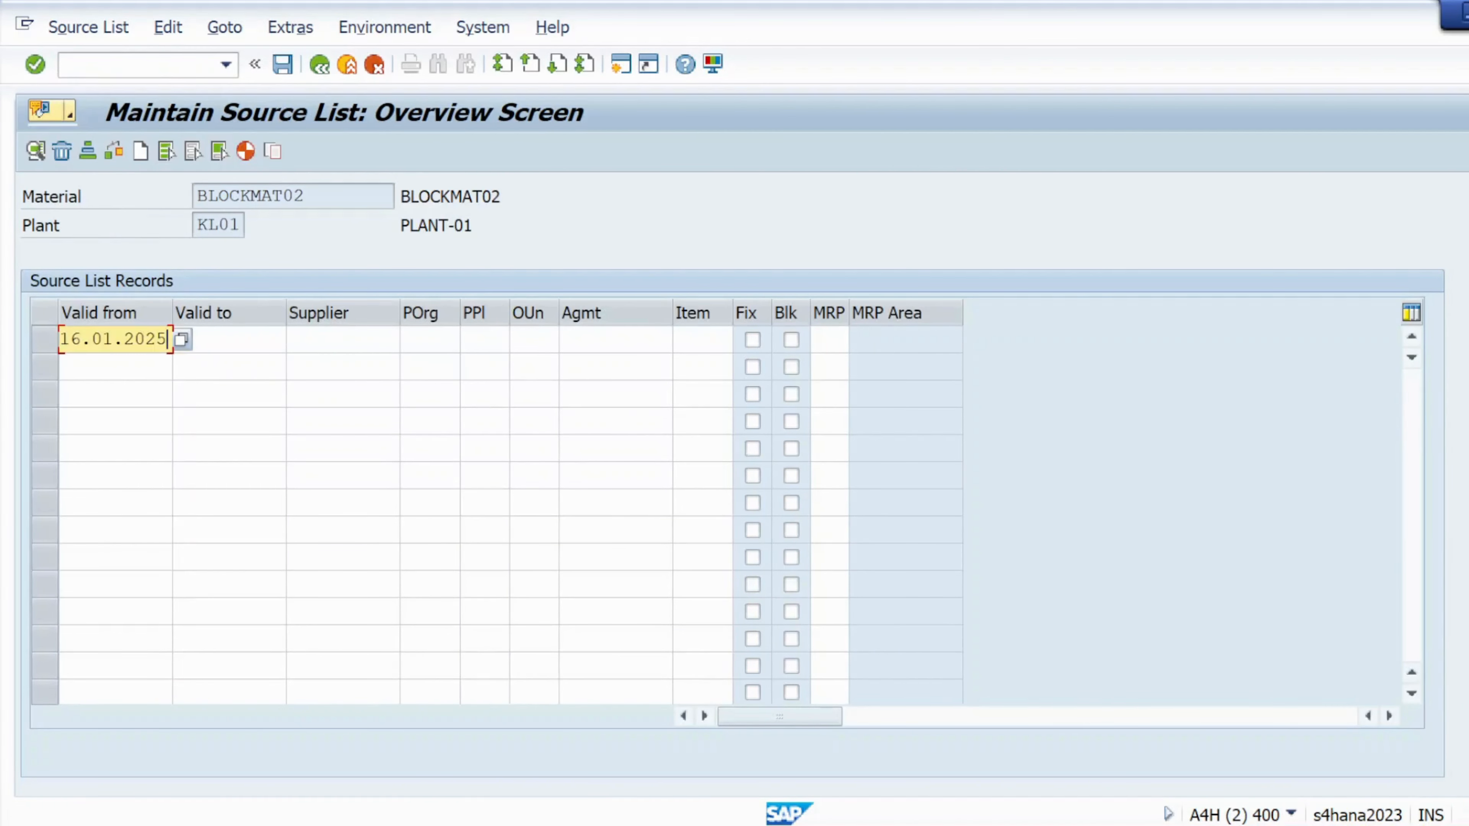
pyautogui.click(220, 339)
pyautogui.click(214, 362)
pyautogui.click(342, 339)
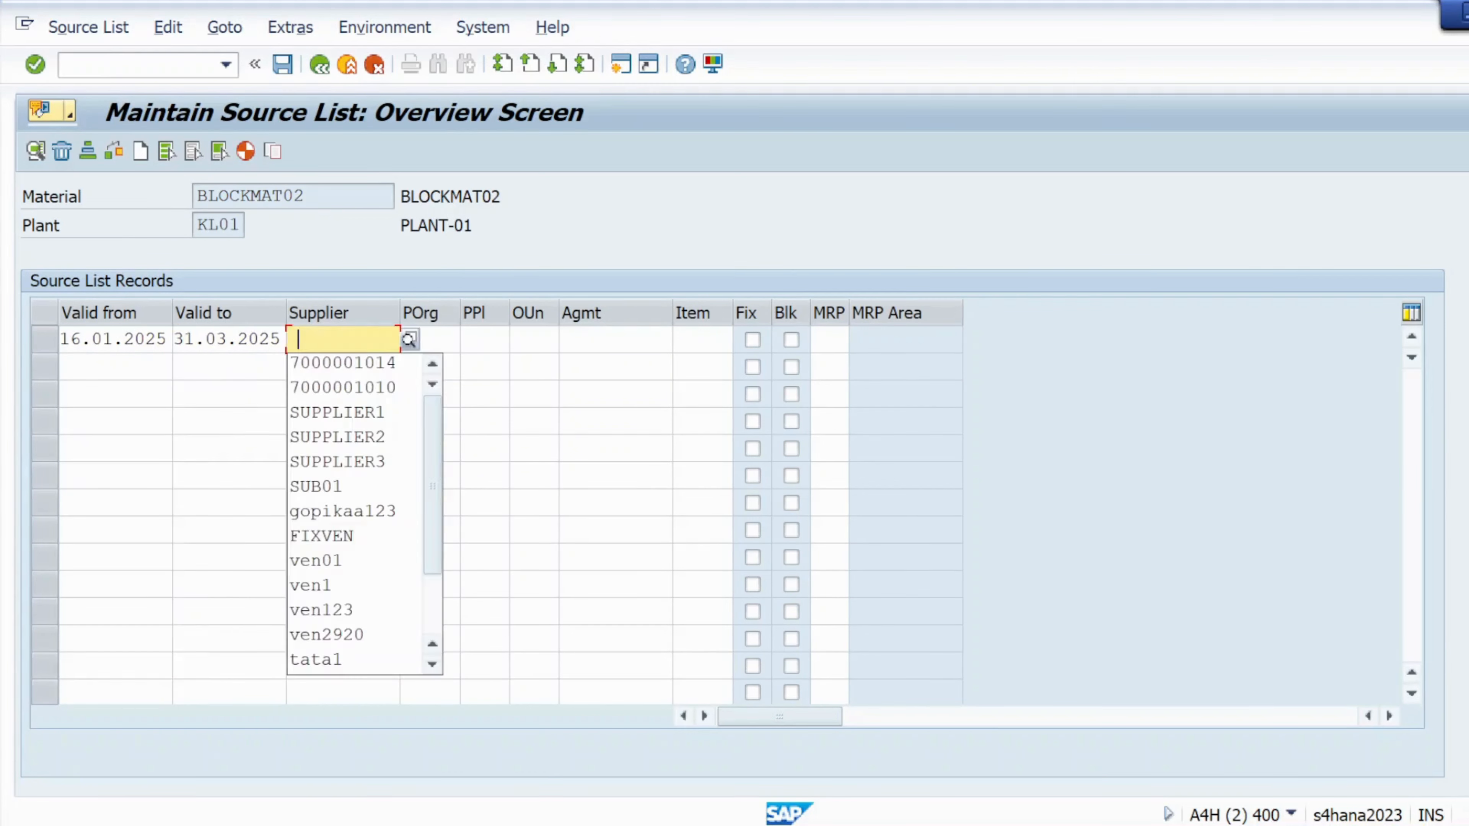
pyautogui.click(341, 362)
pyautogui.press('Tab')
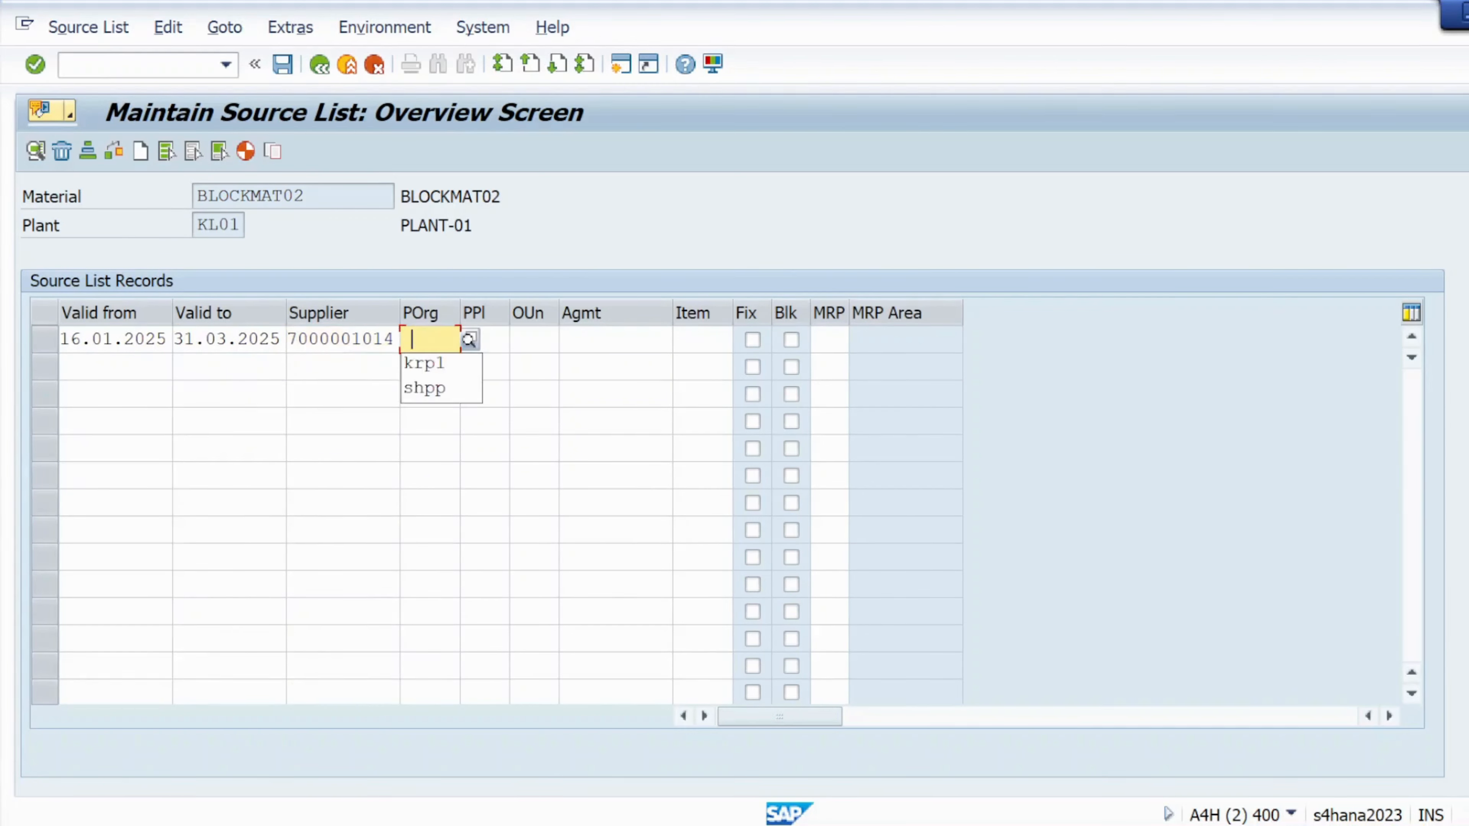
pyautogui.press('Down')
pyautogui.press('Return')
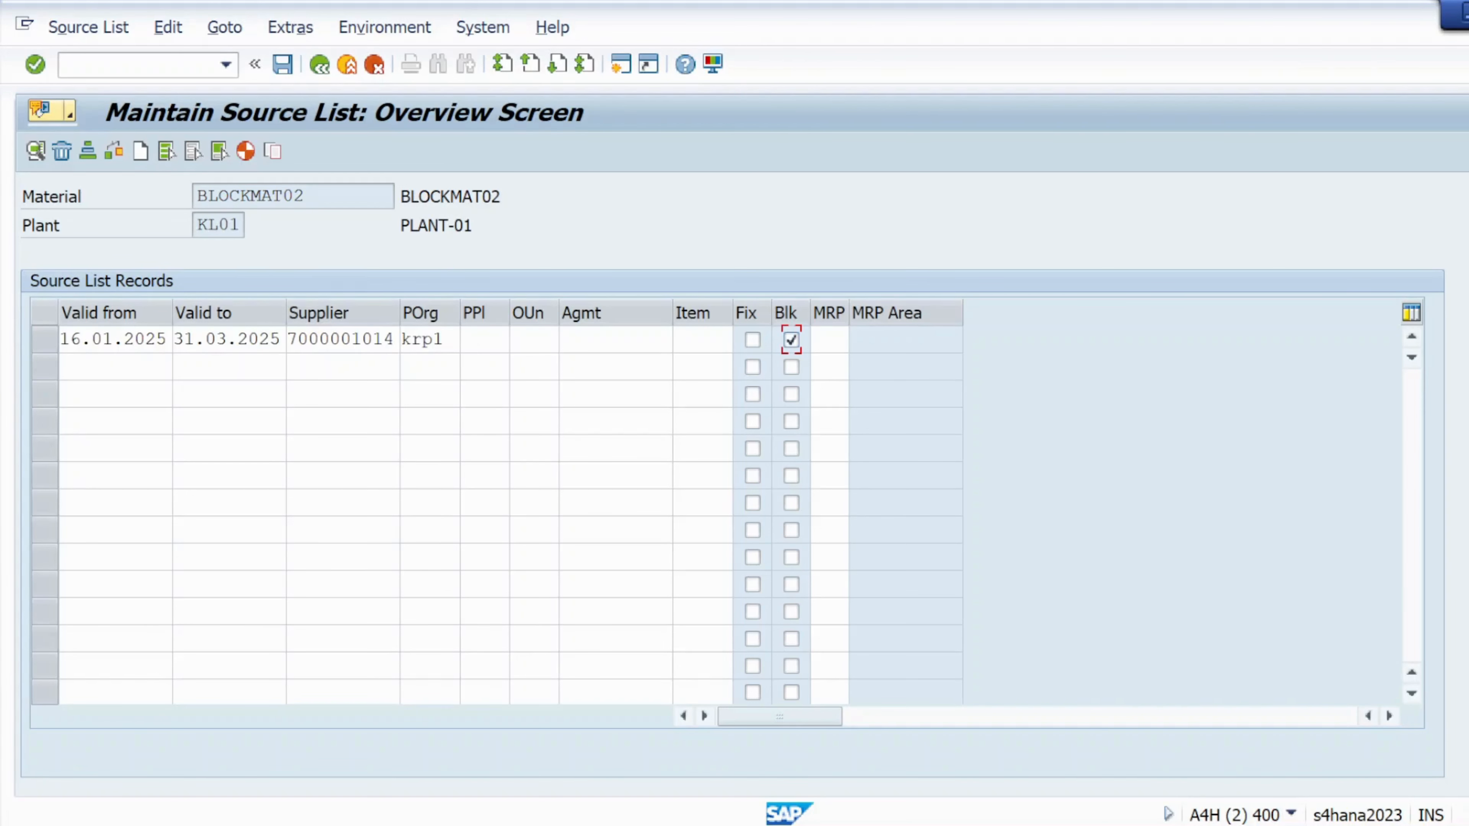
# - Point out material BLOCKMAT02, the validity dates, supplier and krp1 in the row
pyautogui.moveTo(388, 196); pyautogui.dragTo(196, 196)
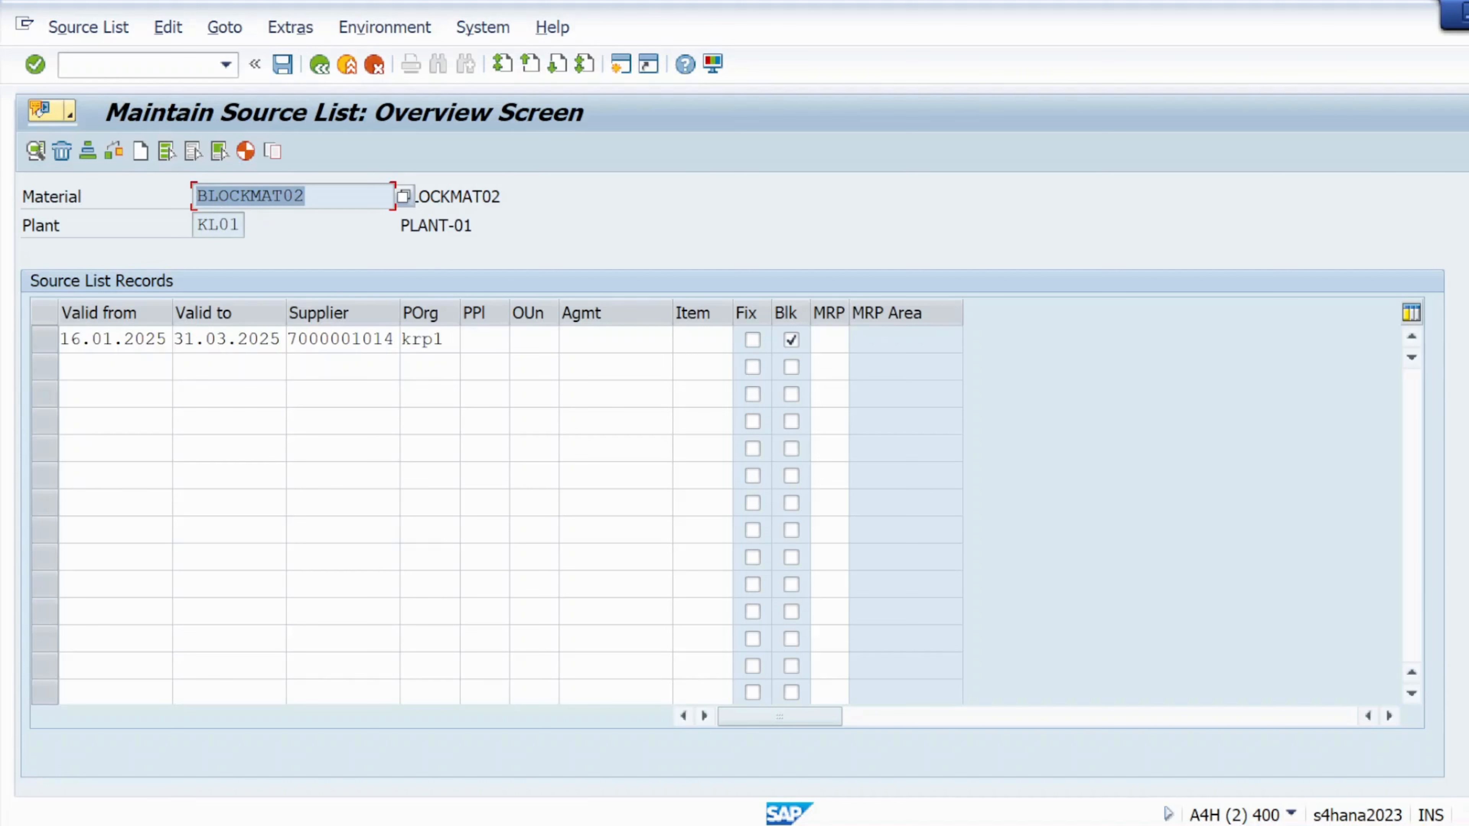
pyautogui.moveTo(125, 340); pyautogui.dragTo(82, 340)
pyautogui.moveTo(272, 339); pyautogui.dragTo(226, 339)
pyautogui.click(341, 339)
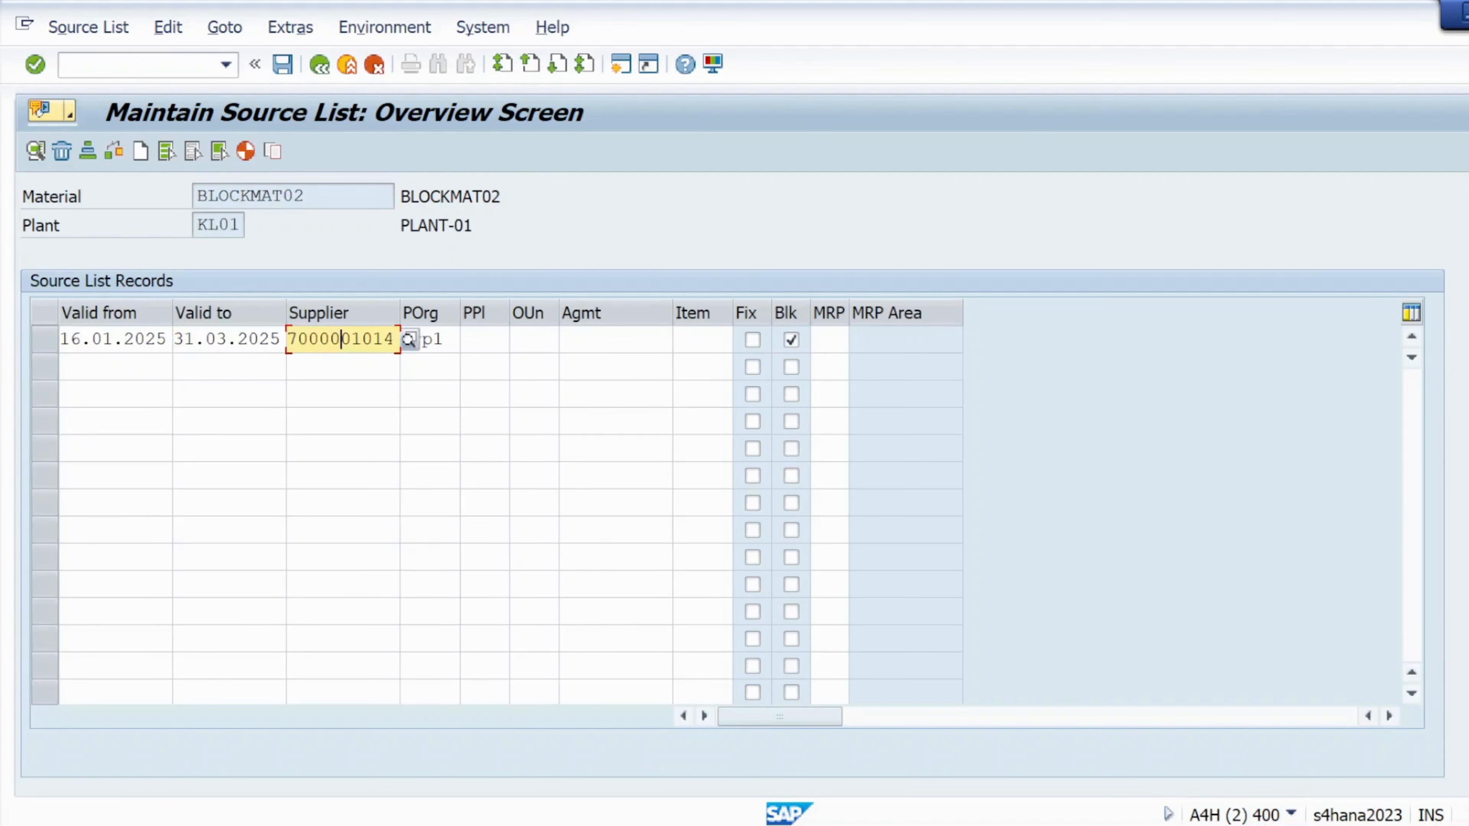
pyautogui.click(435, 340)
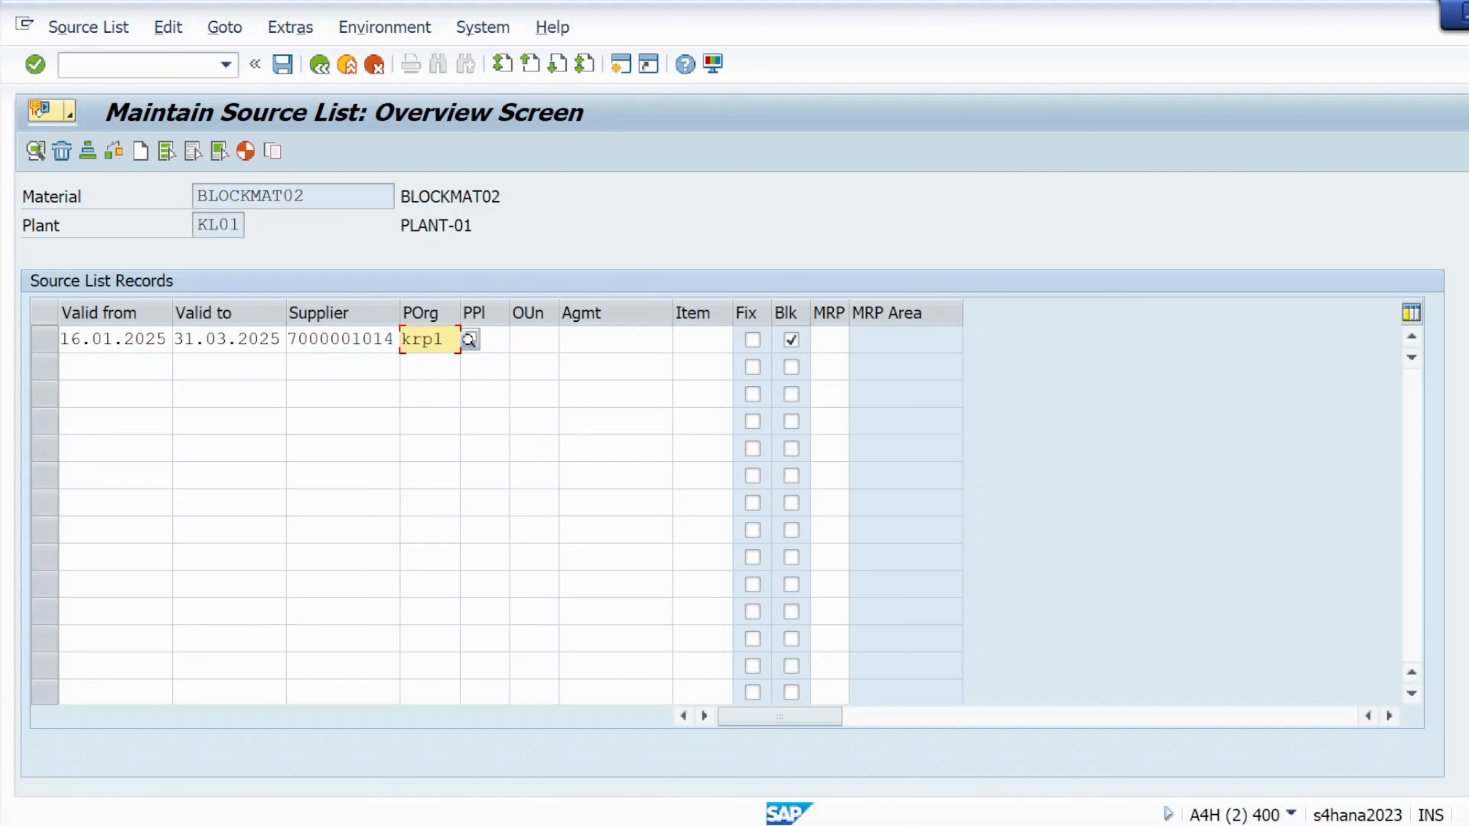
pyautogui.click(331, 340)
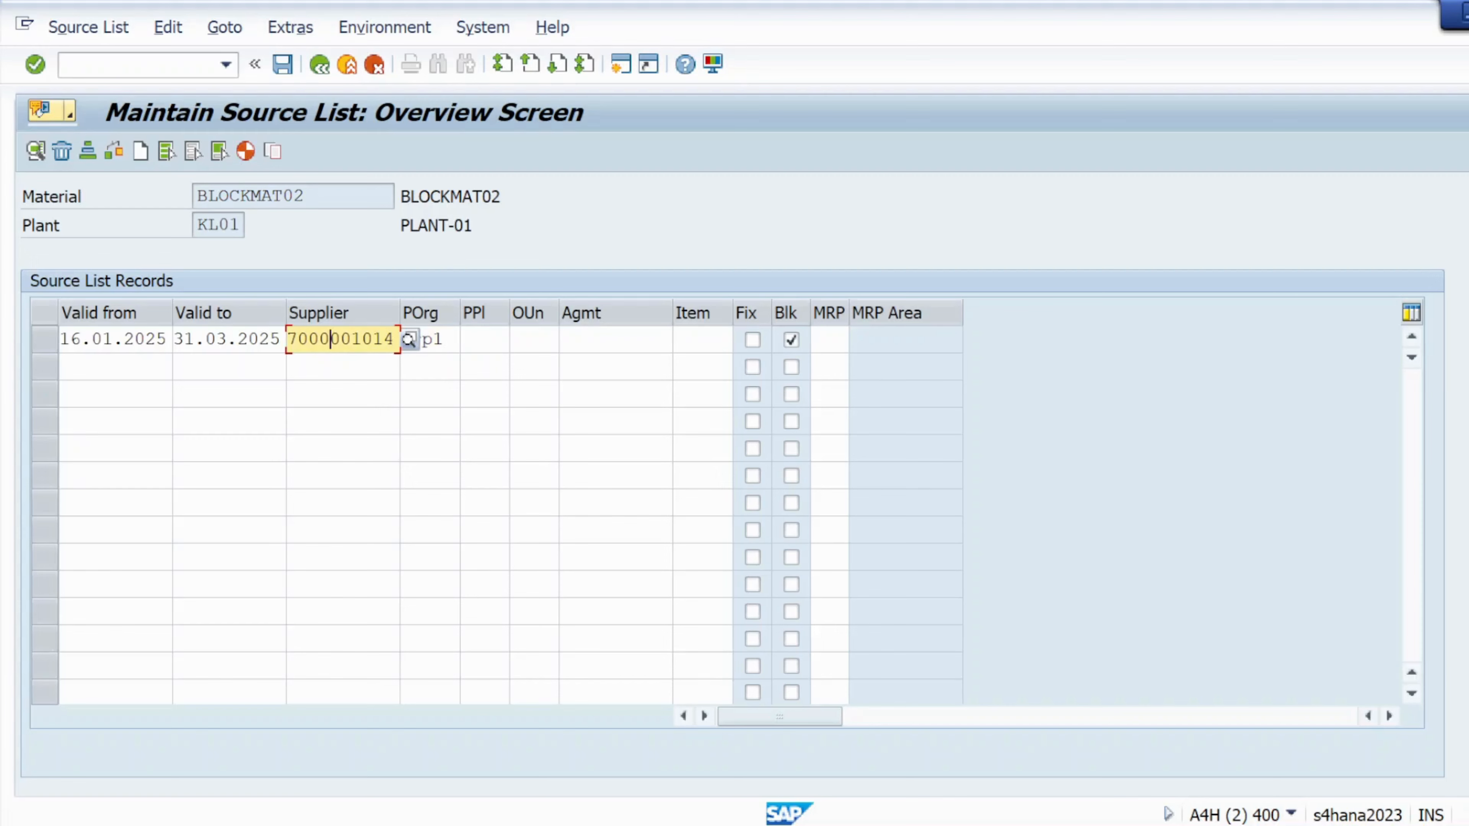
pyautogui.moveTo(311, 197); pyautogui.dragTo(198, 224)
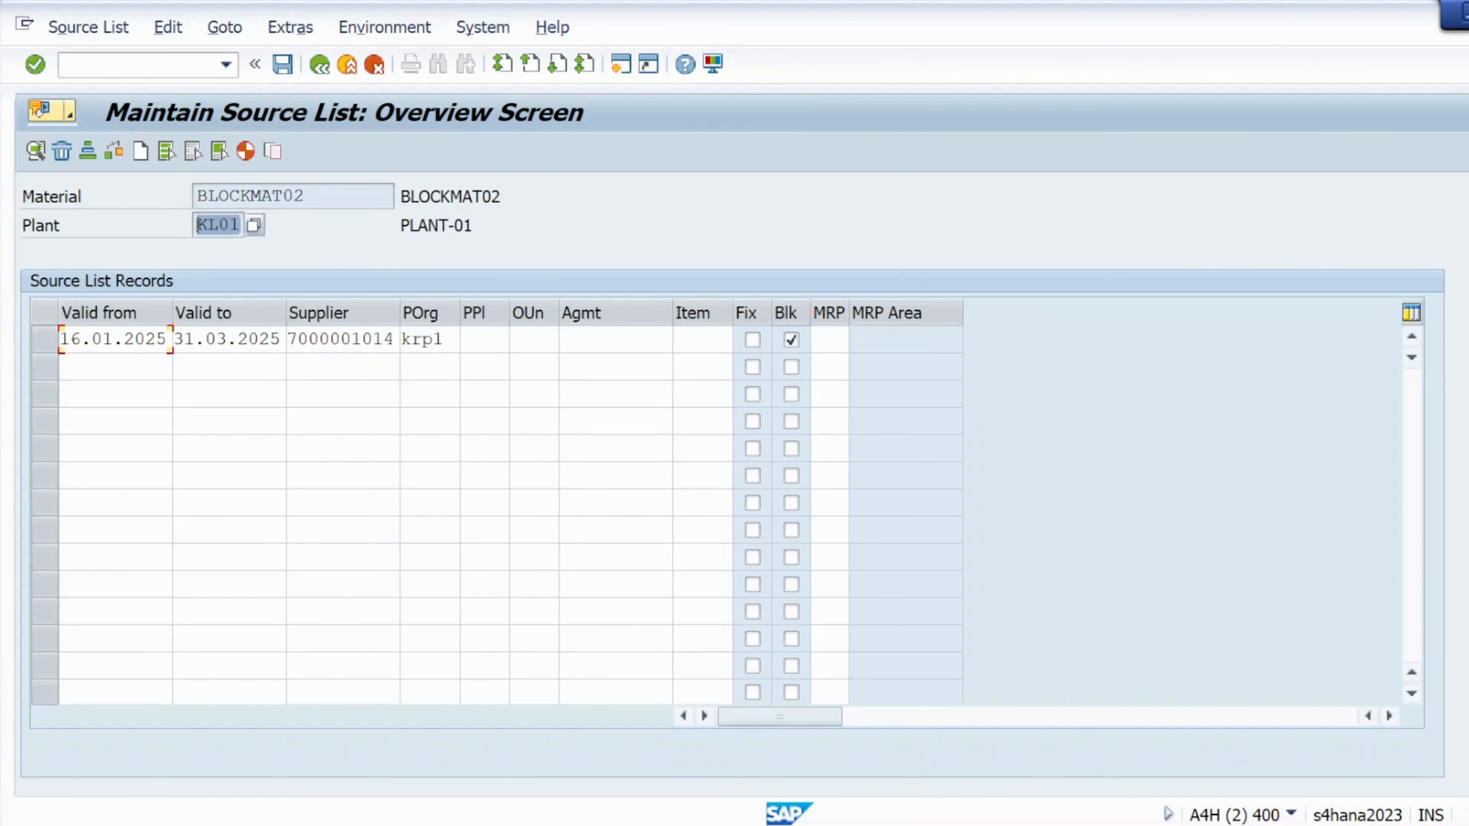
pyautogui.click(167, 339)
pyautogui.click(228, 339)
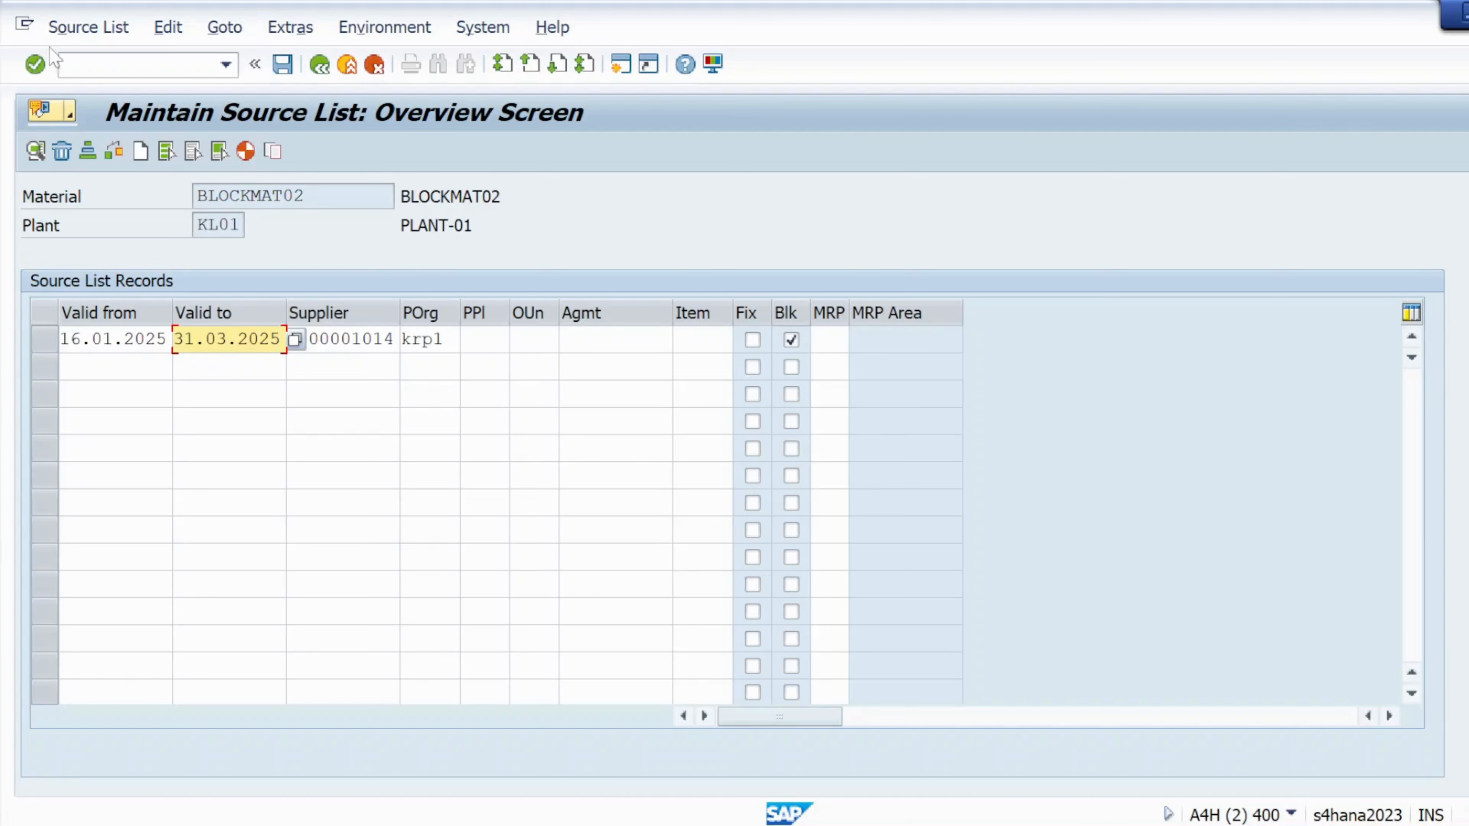
# - Submit the blocked row, read the missing-info-record error explanation, and resubmit it
pyautogui.click(41, 72)
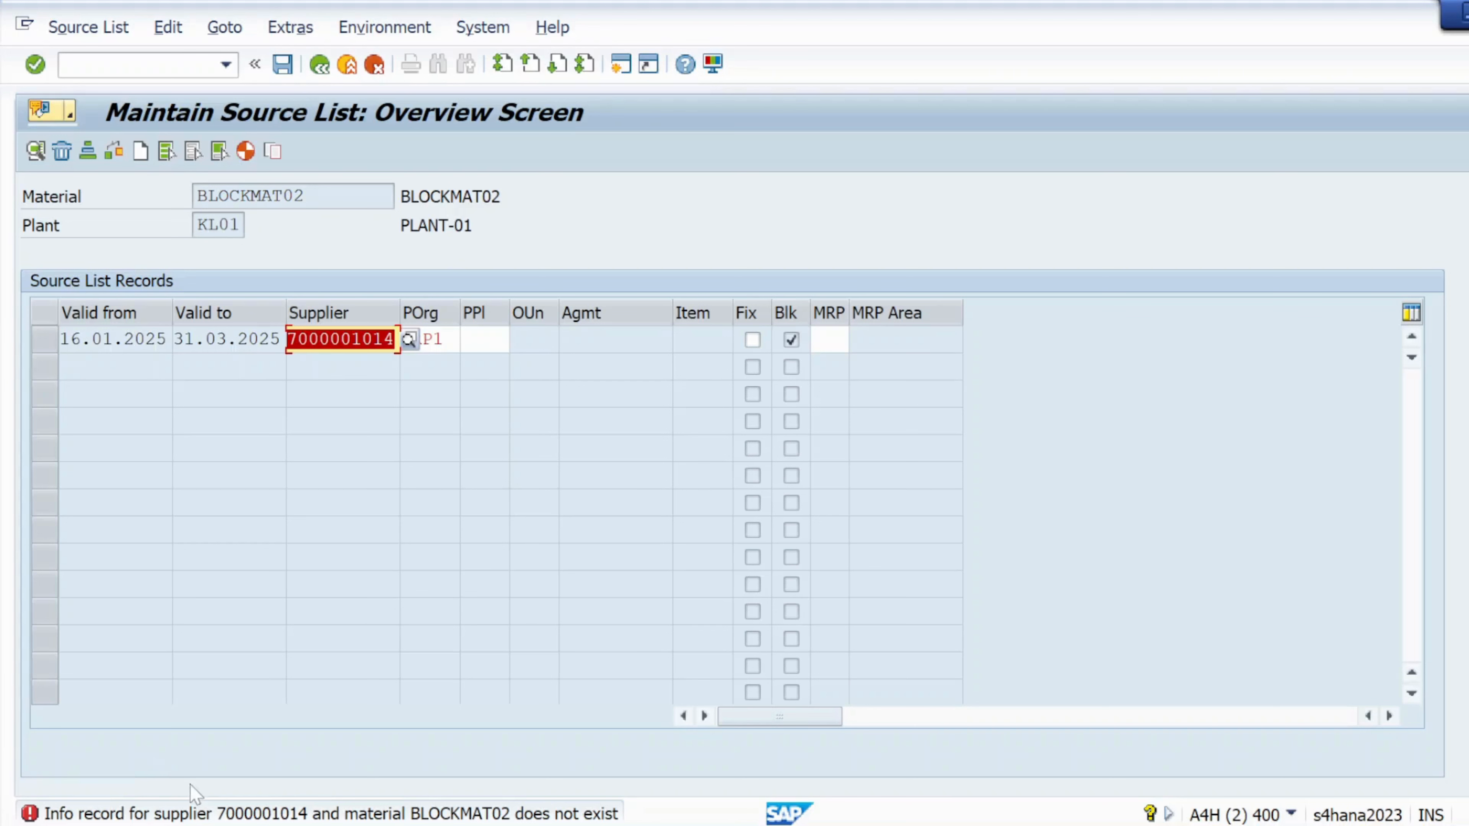
pyautogui.doubleClick(305, 813)
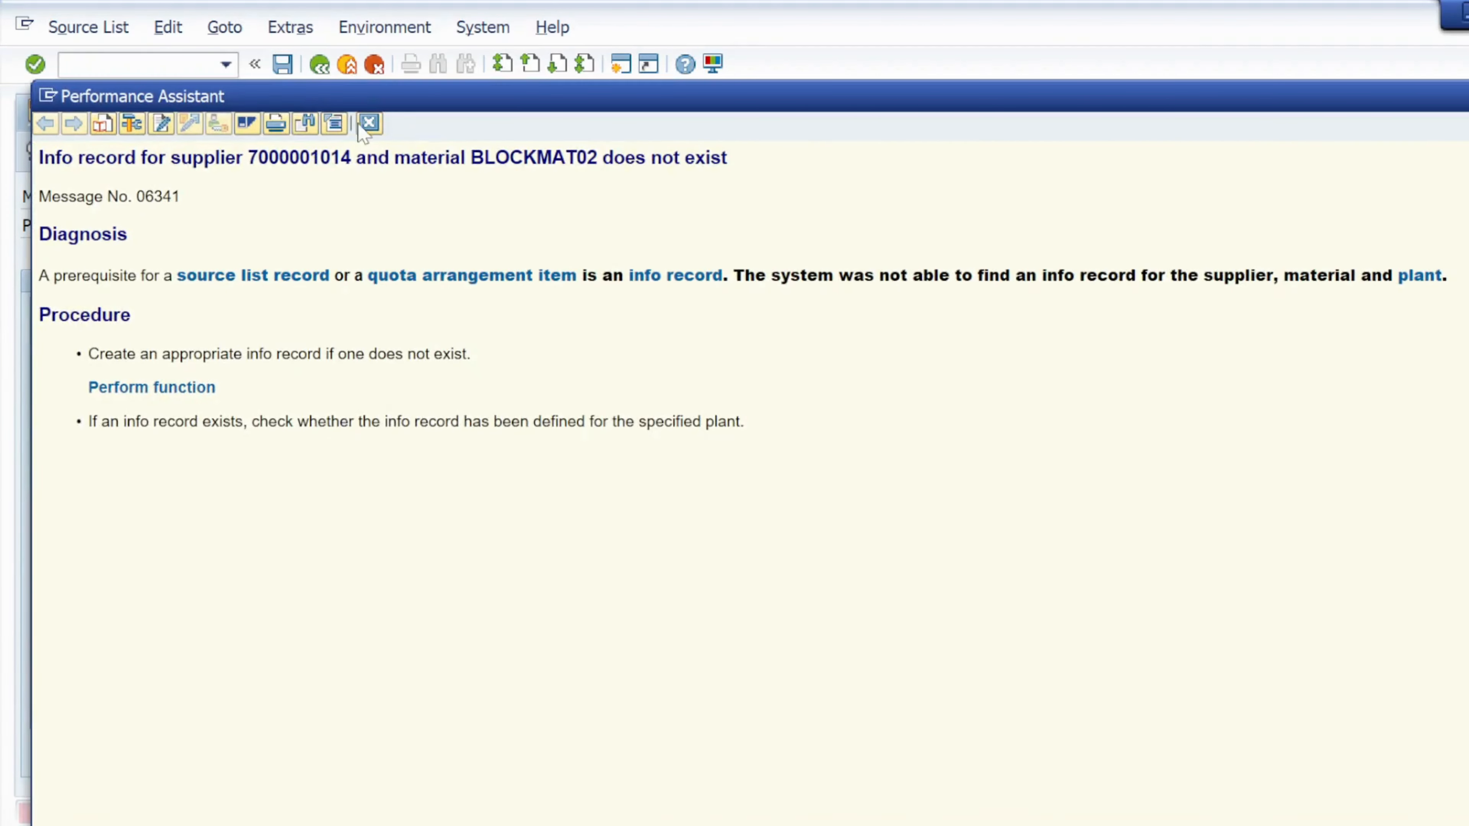
pyautogui.click(370, 123)
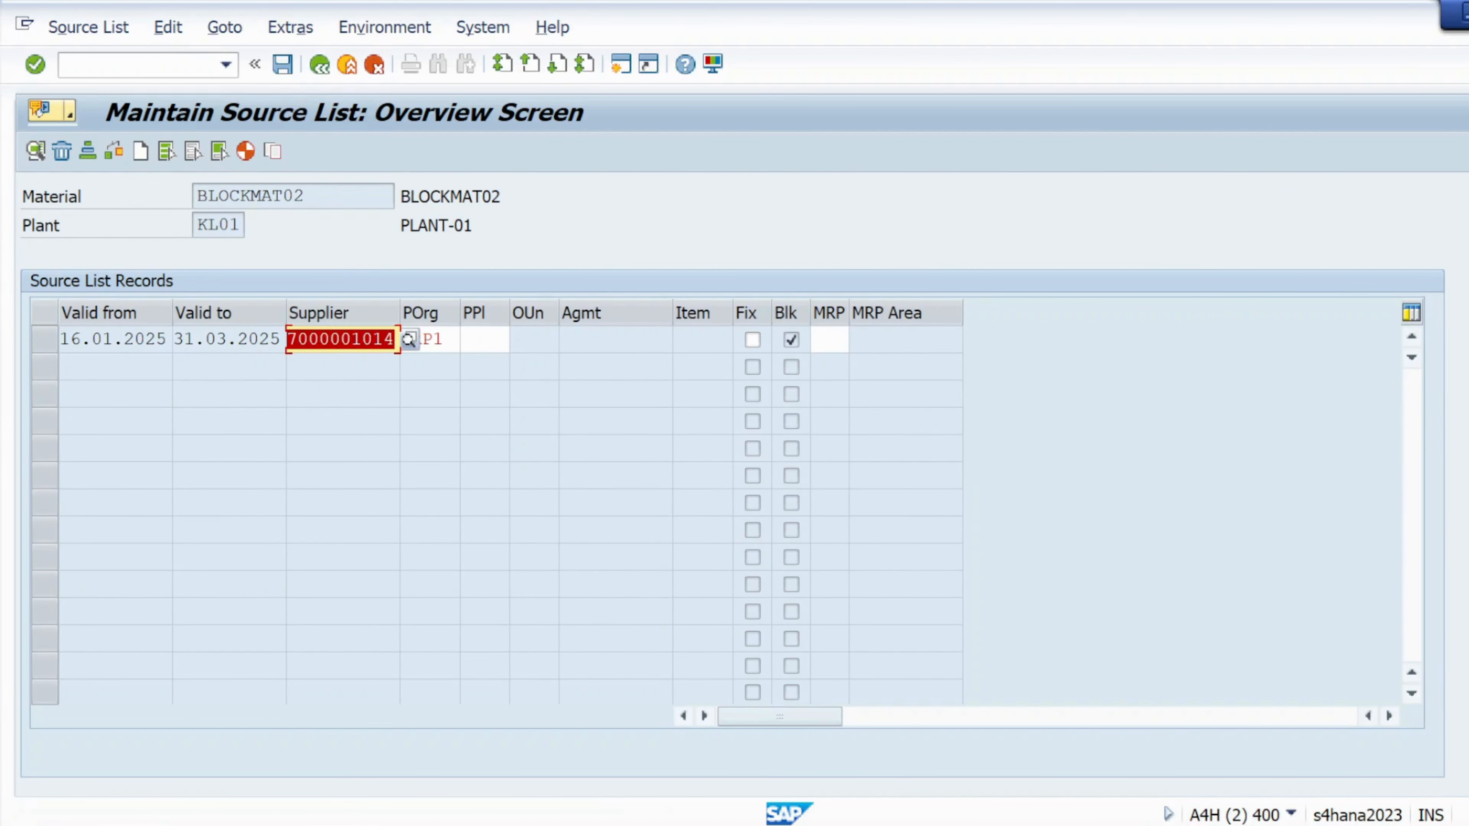
pyautogui.click(35, 65)
pyautogui.click(37, 66)
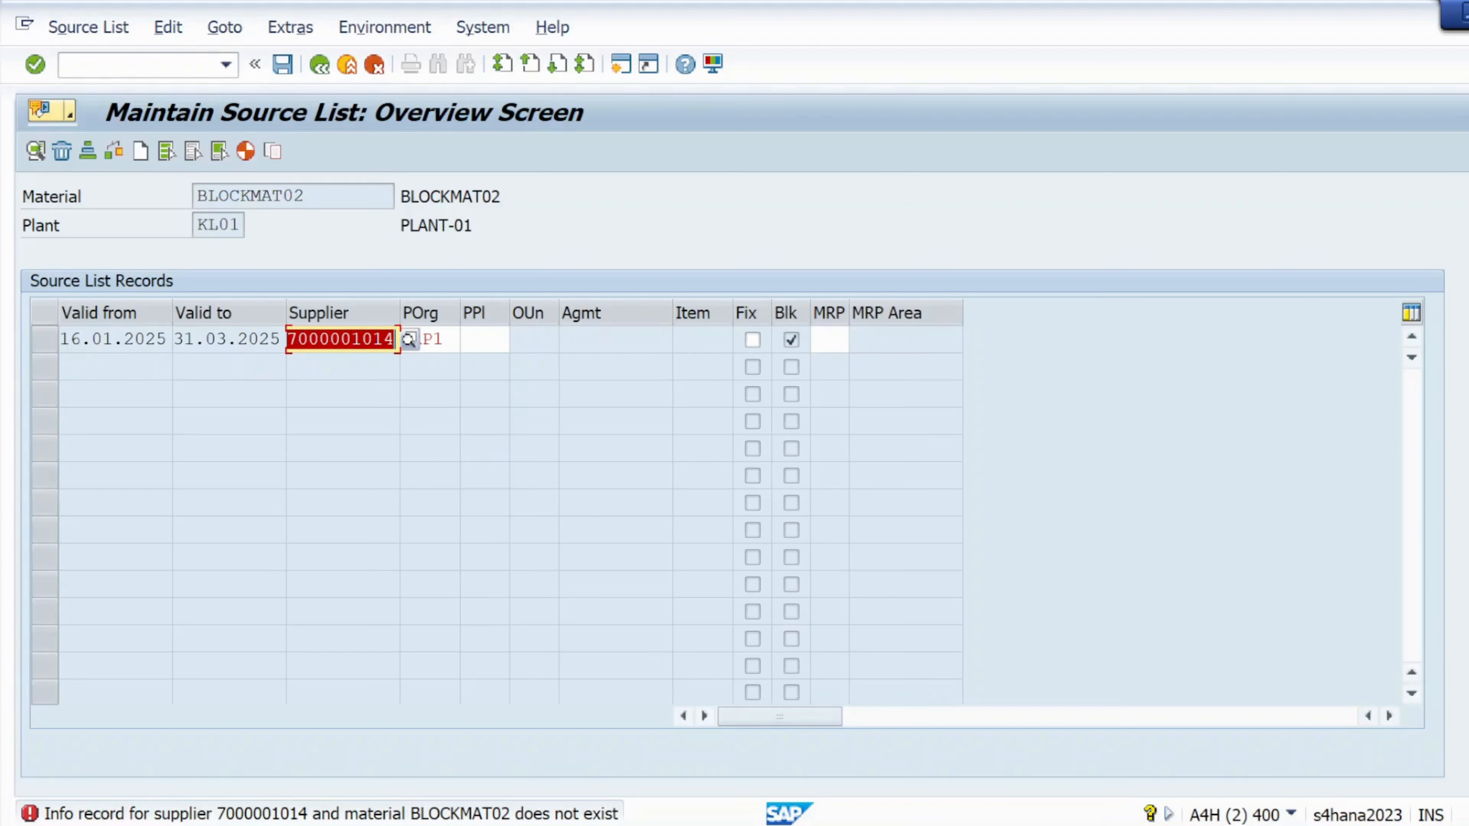
pyautogui.click(173, 65)
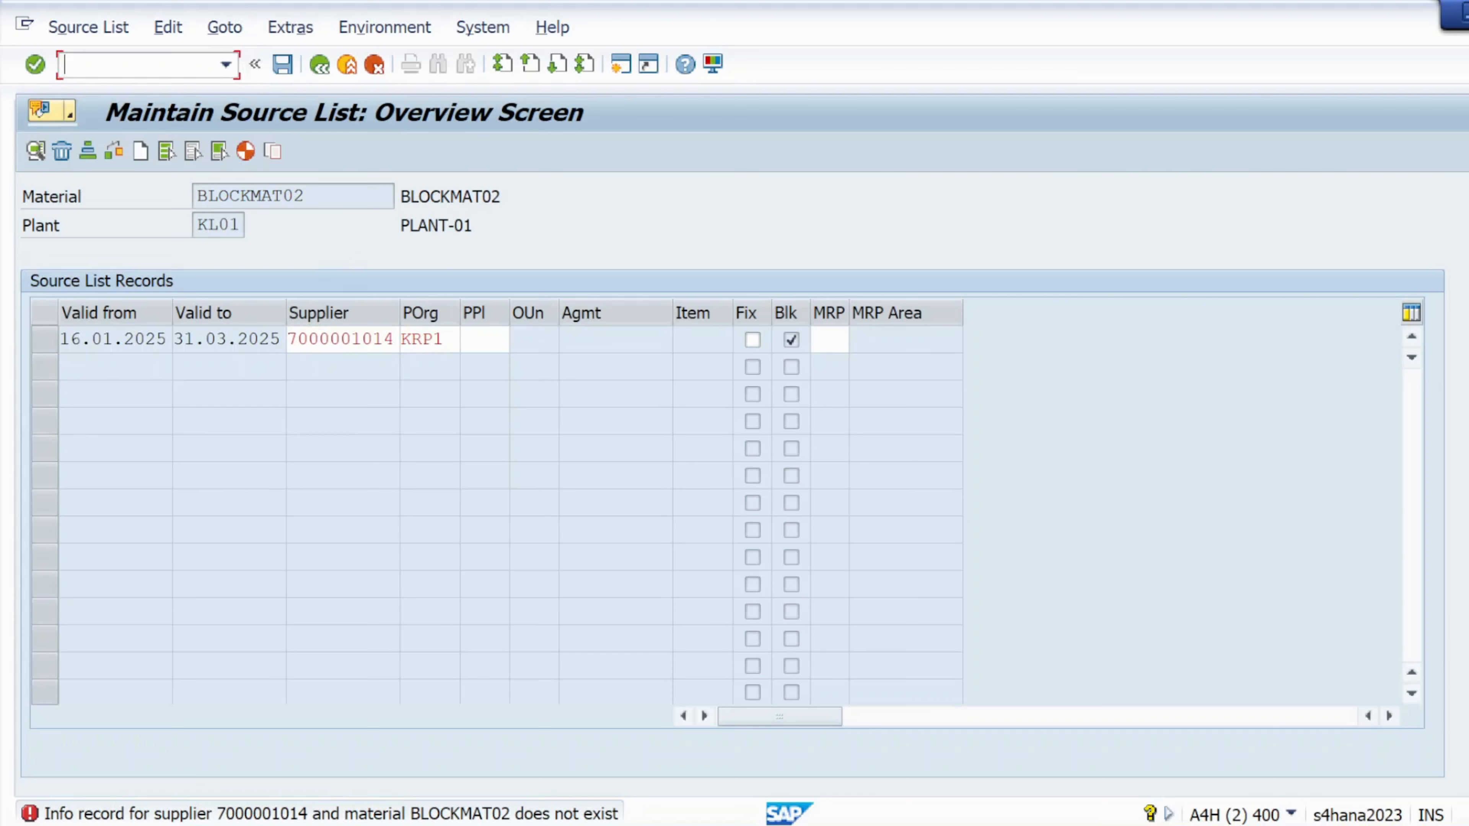
# - Start a new purchasing info record with /OME11 and move past its initial screen
pyautogui.write('/OME11')
pyautogui.press('Return')
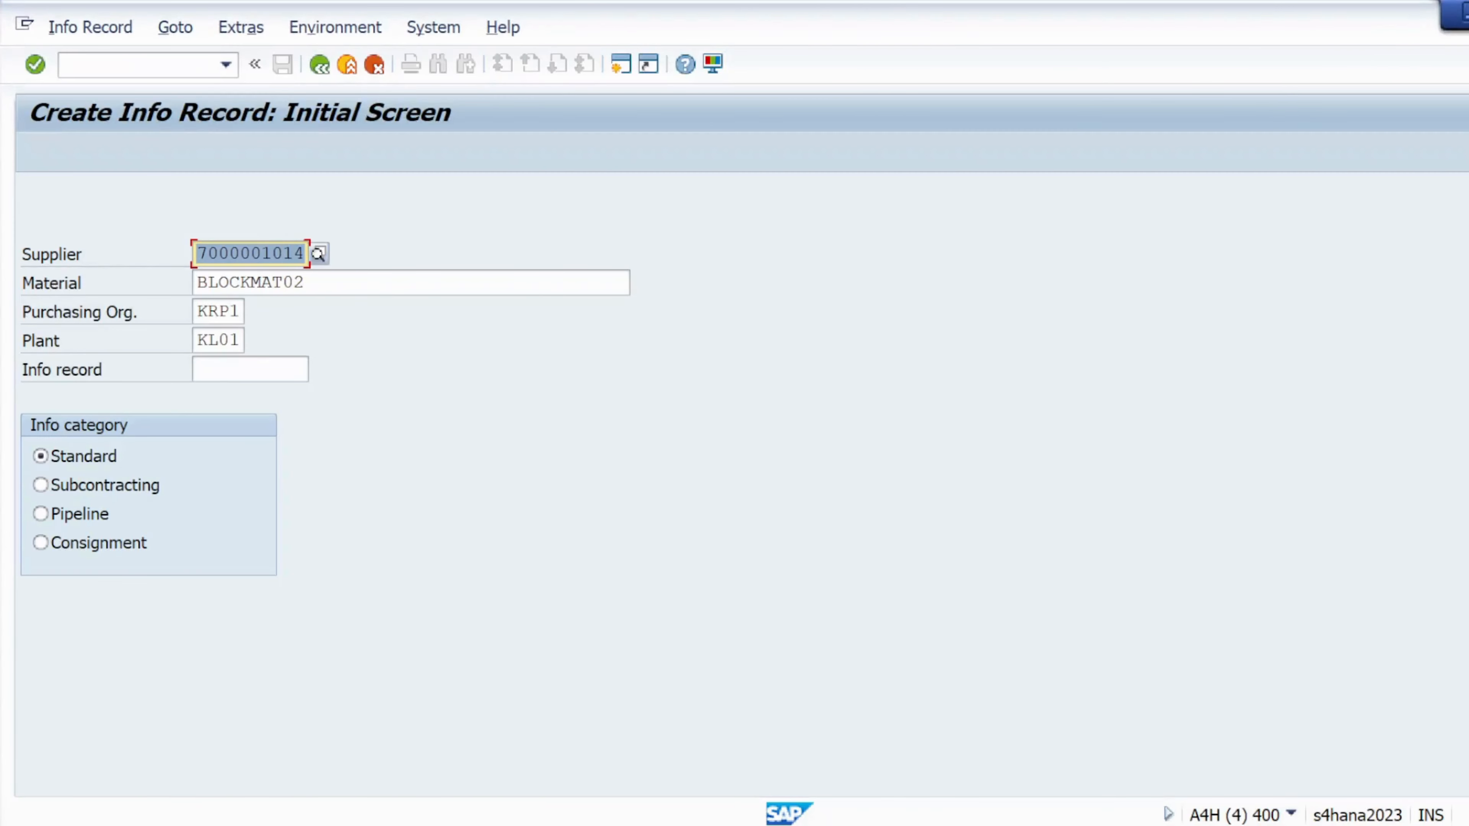
pyautogui.press('Tab')
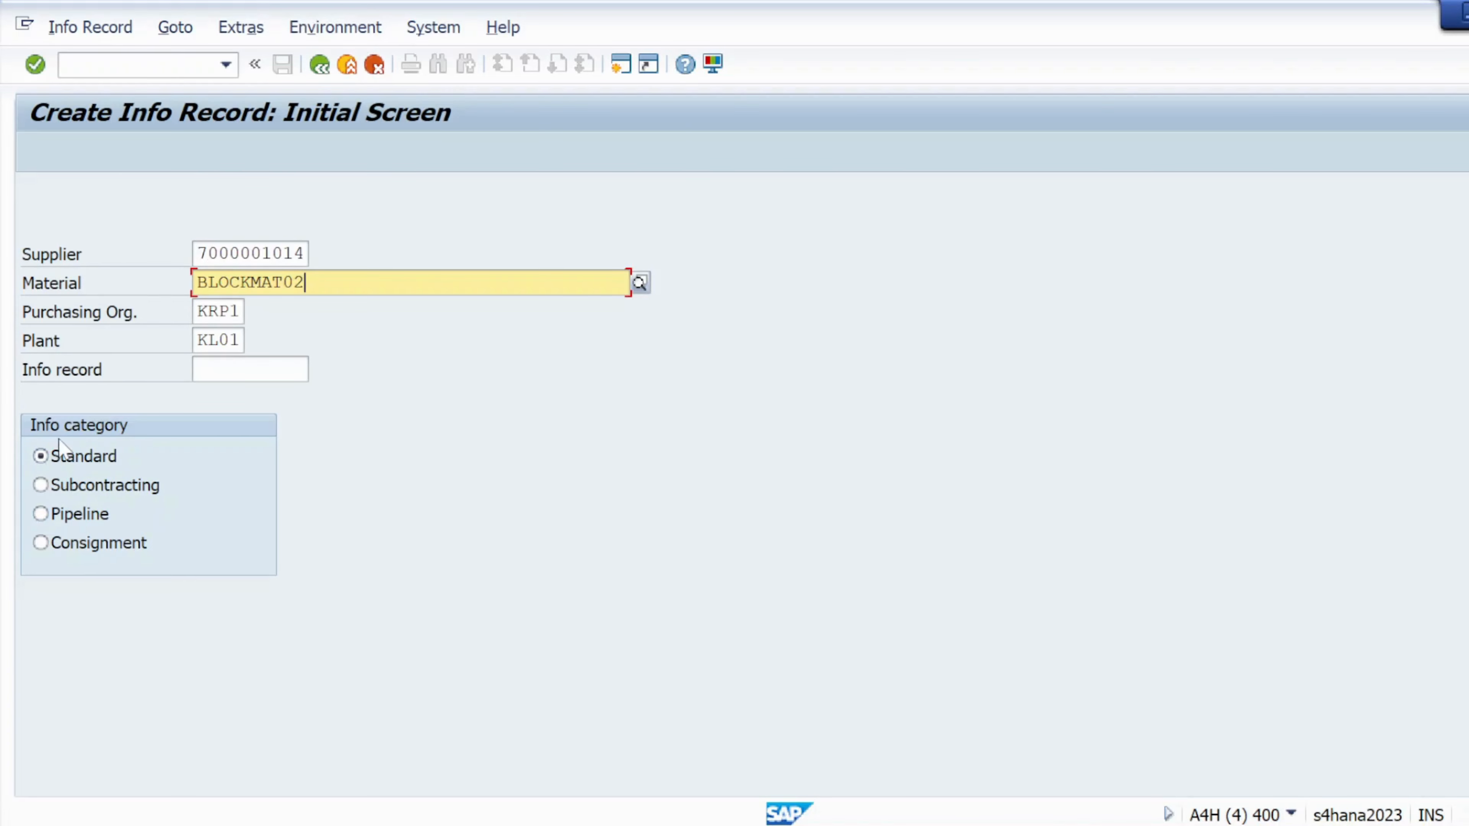
pyautogui.click(35, 65)
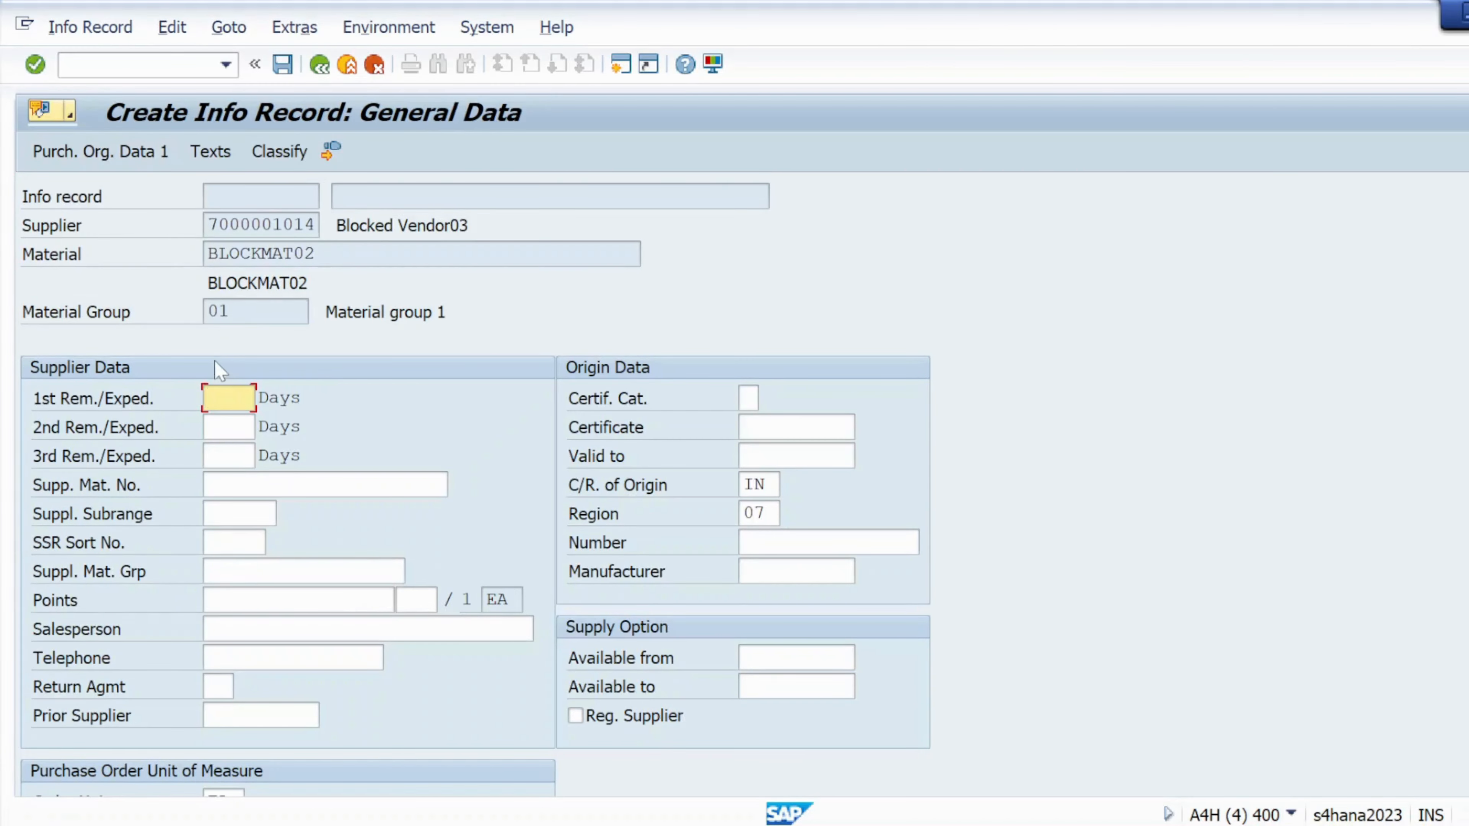
pyautogui.hotkey('alt', 'Tab')
pyautogui.hotkey('alt', 'Tab')
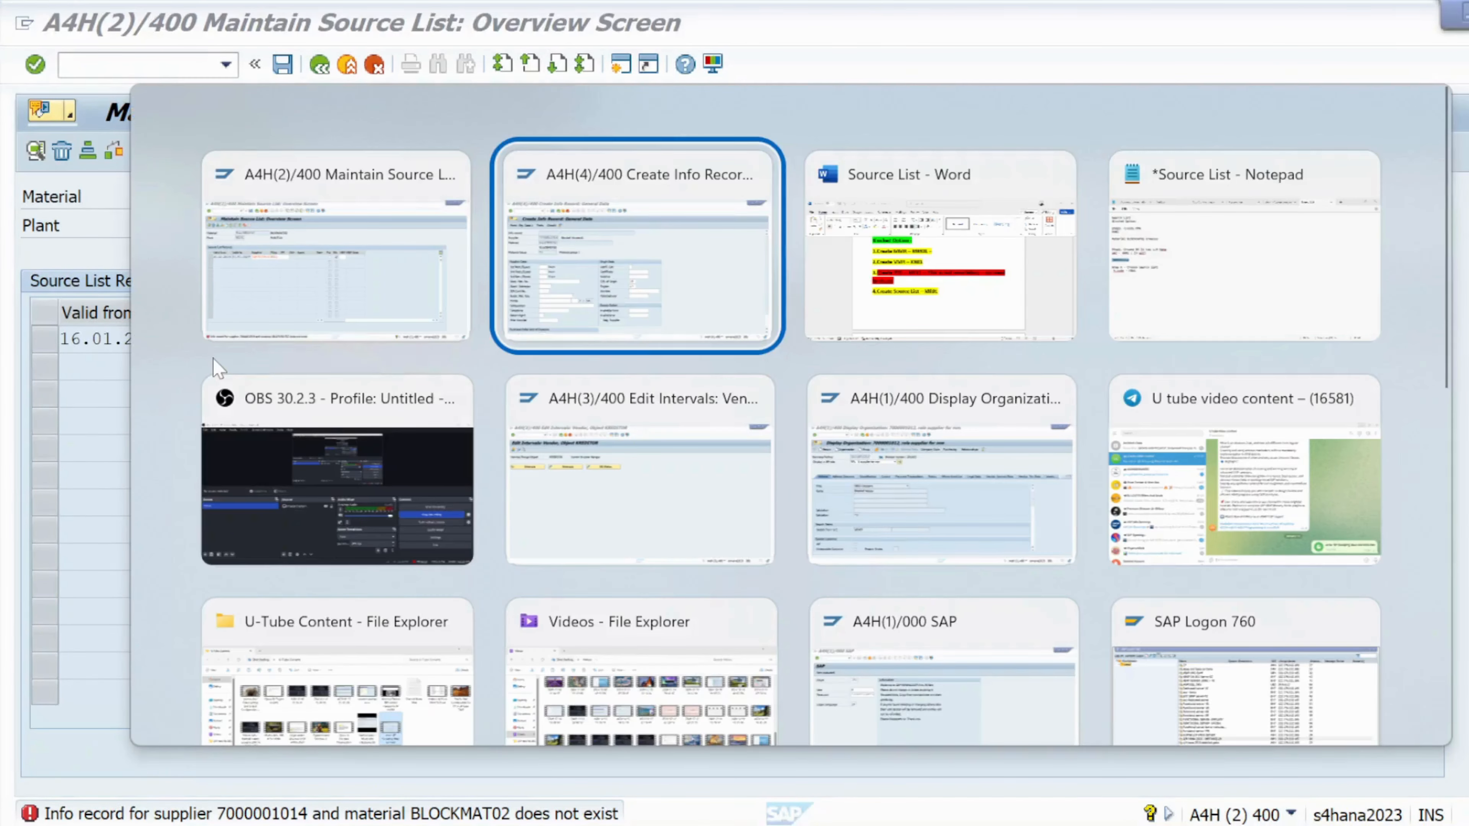
pyautogui.hotkey('alt', 'Tab')
pyautogui.hotkey('alt', 'Tab')
pyautogui.hotkey('alt', 'Tab')
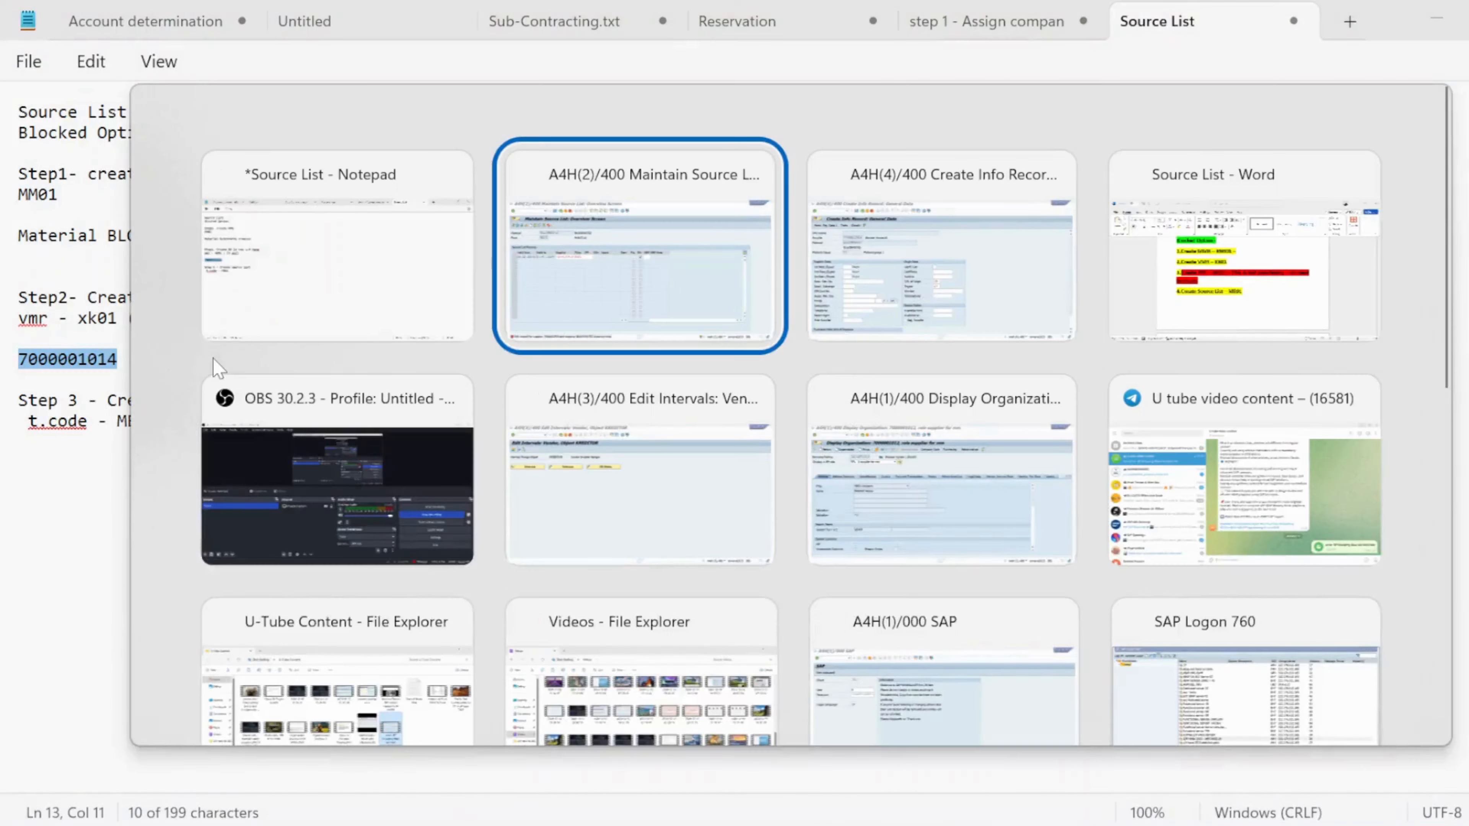
pyautogui.hotkey('alt', 'Tab')
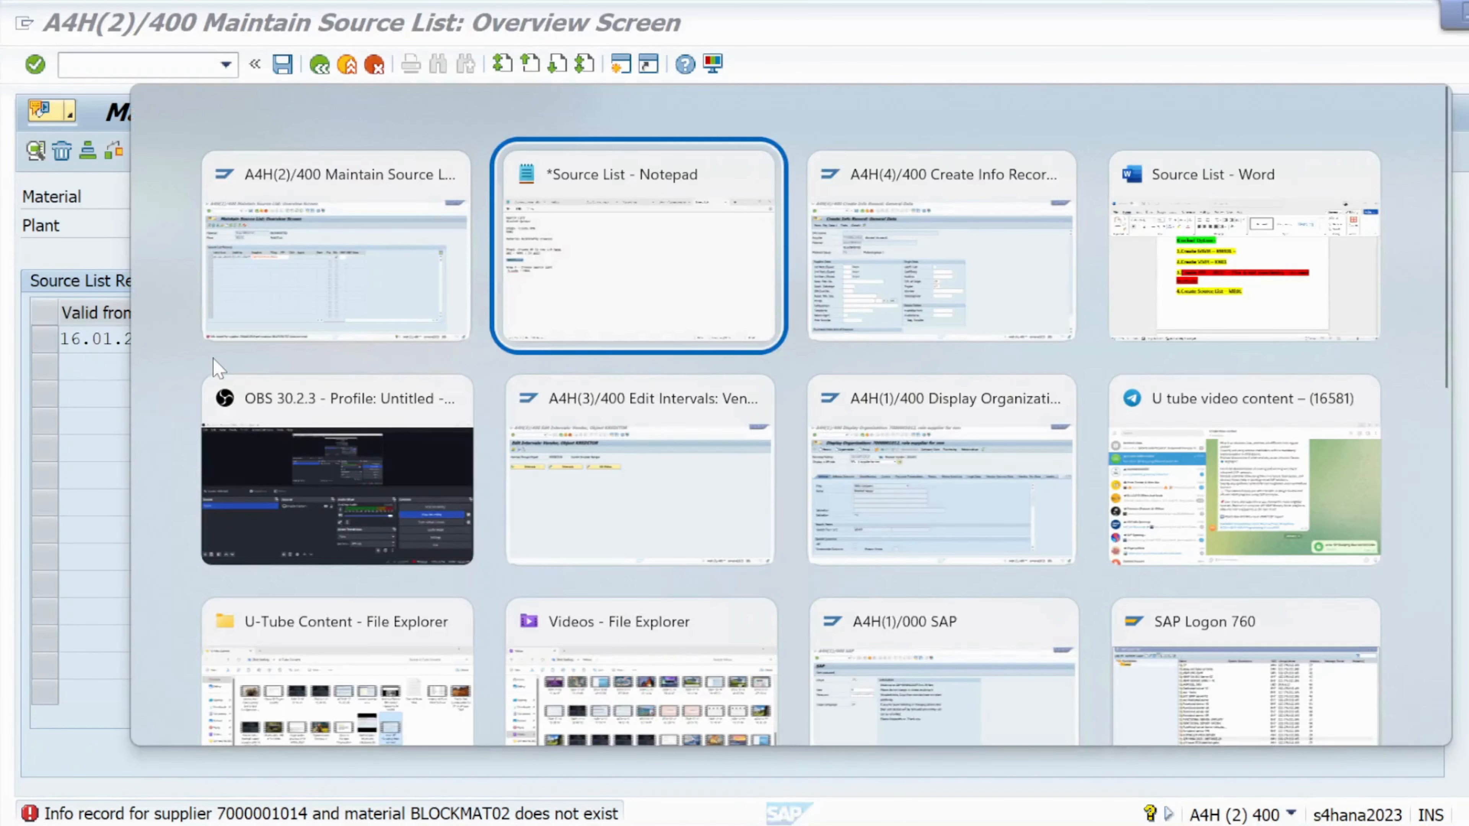
pyautogui.hotkey('alt', 'shift', 'Tab')
pyautogui.hotkey('alt', 'Tab')
pyautogui.hotkey('alt', 'shift', 'Tab')
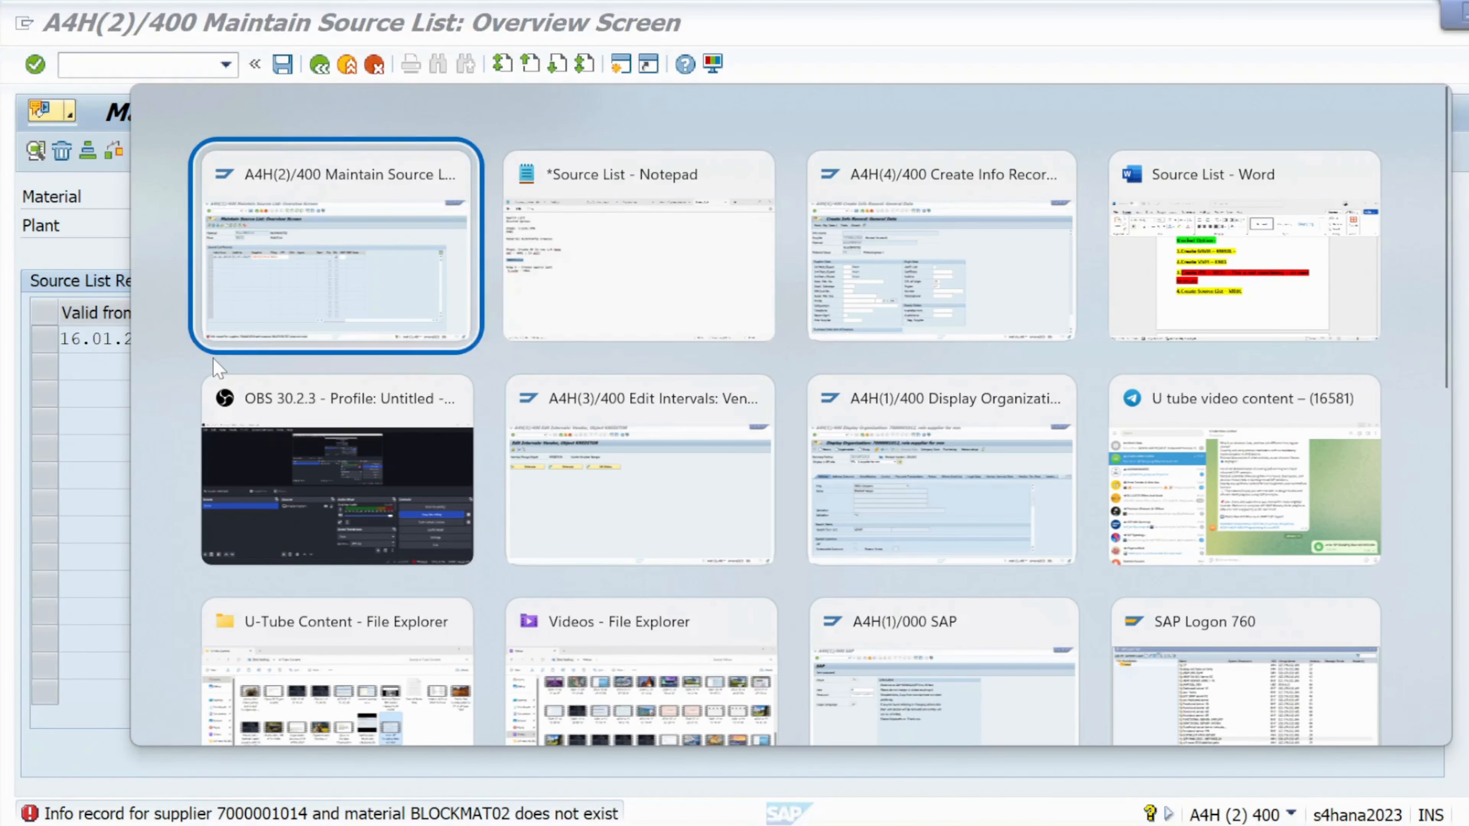
pyautogui.hotkey('alt', 'Tab')
pyautogui.hotkey('alt', 'Tab')
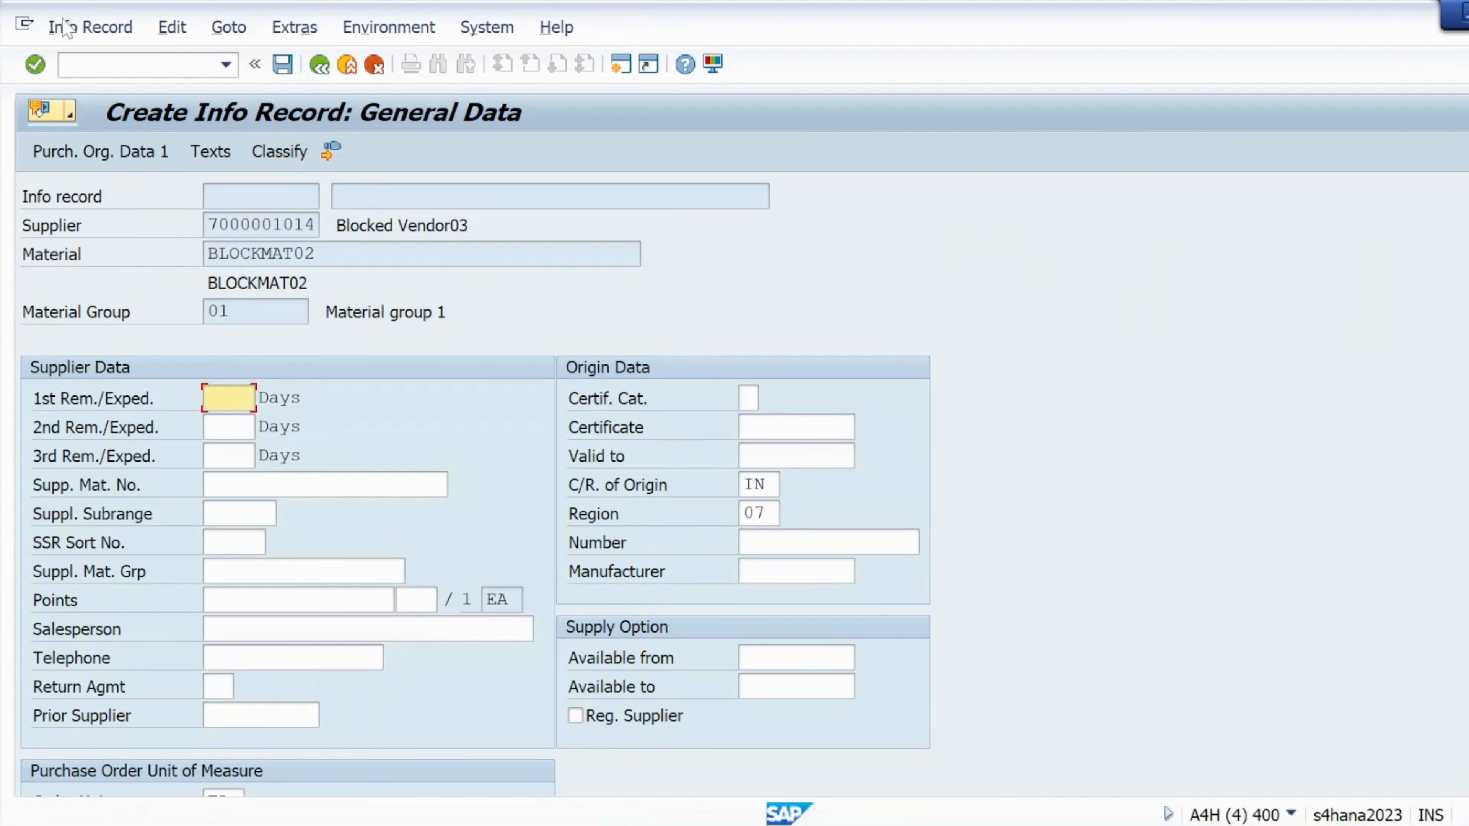
# - Enter planned delivery time 5, standard quantity 10 and net price 10 USD
pyautogui.click(40, 68)
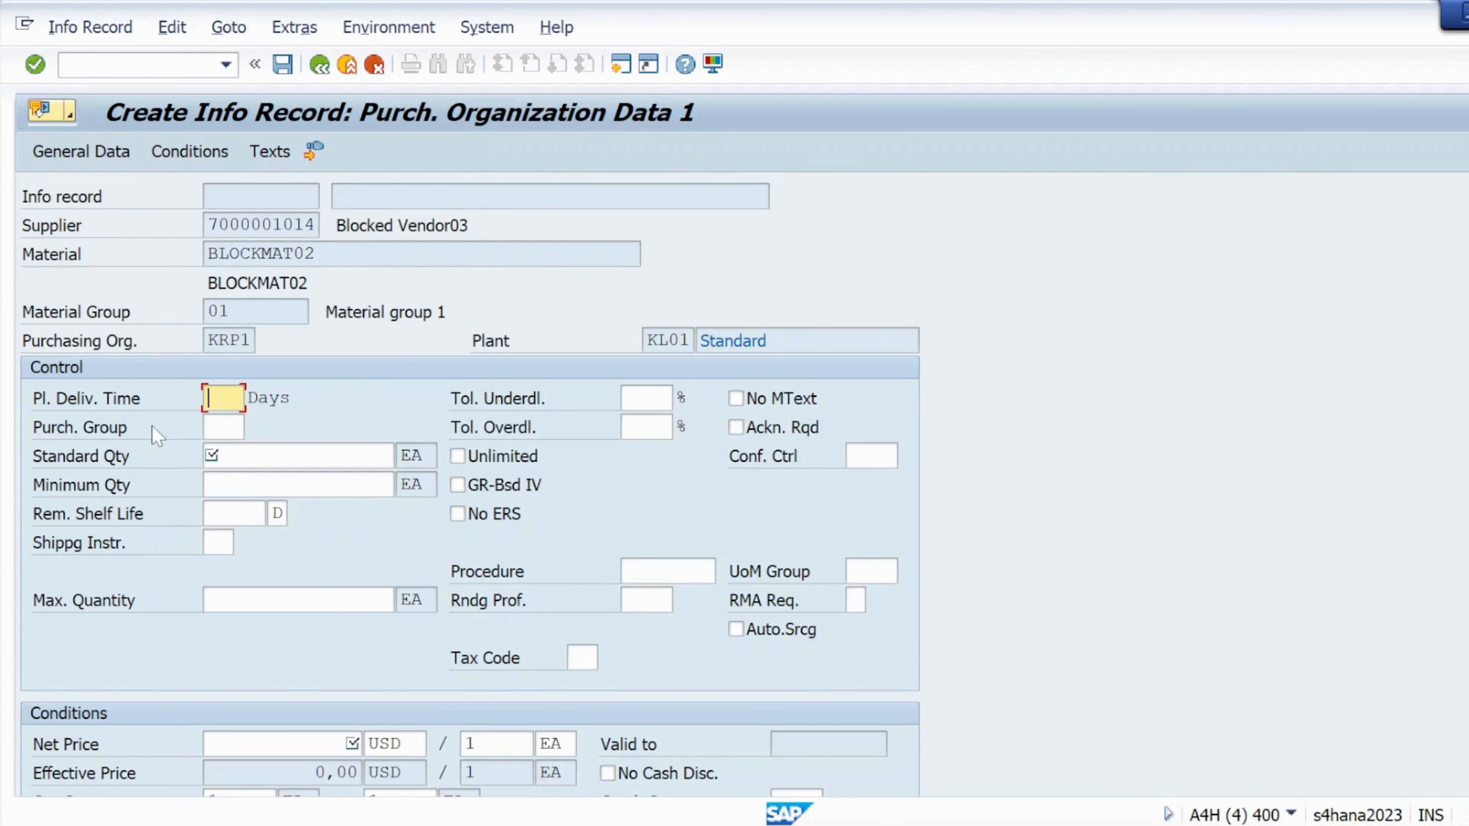
pyautogui.write('5')
pyautogui.click(247, 457)
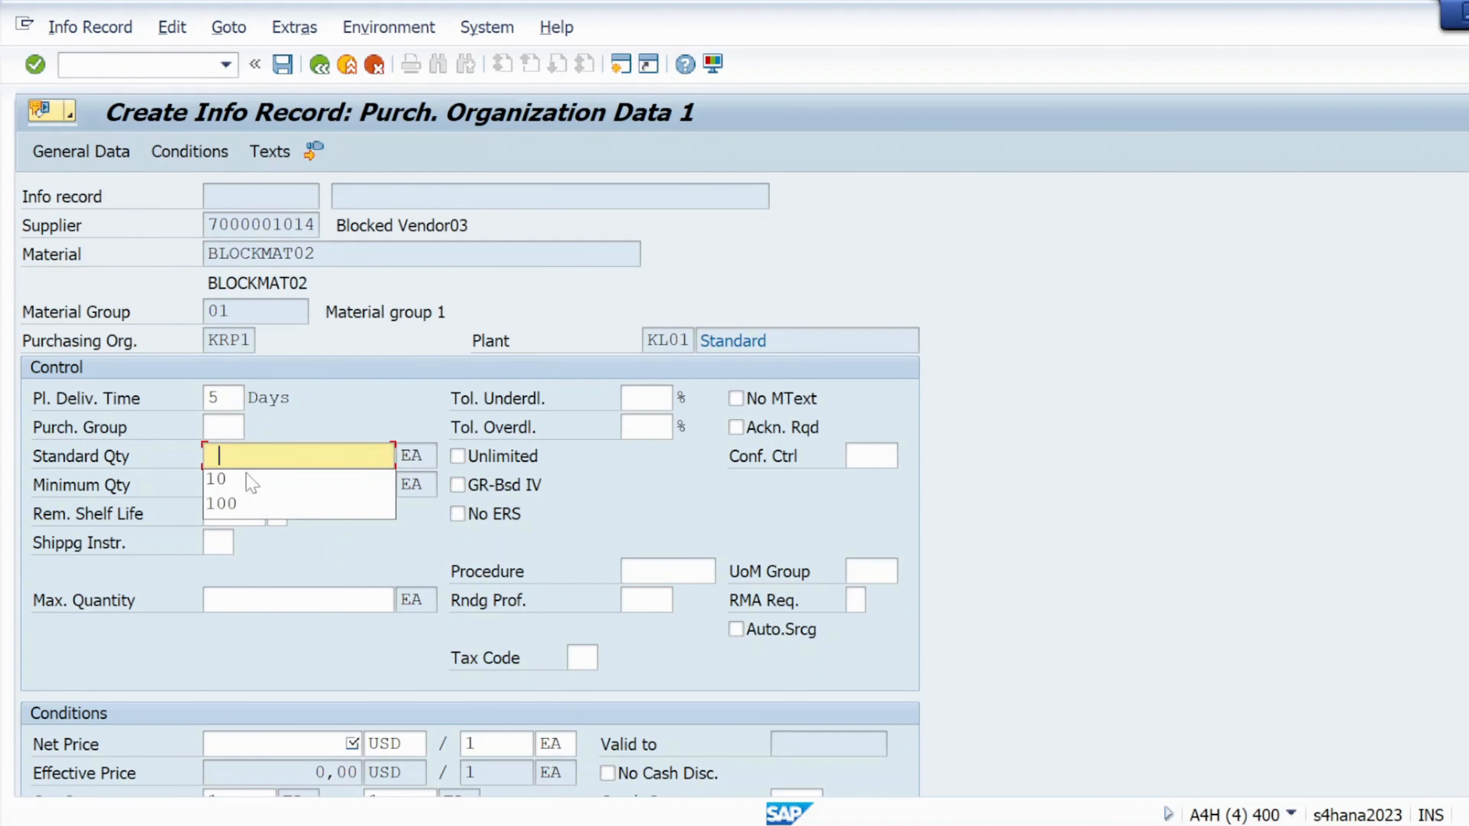
pyautogui.click(248, 479)
pyautogui.click(289, 745)
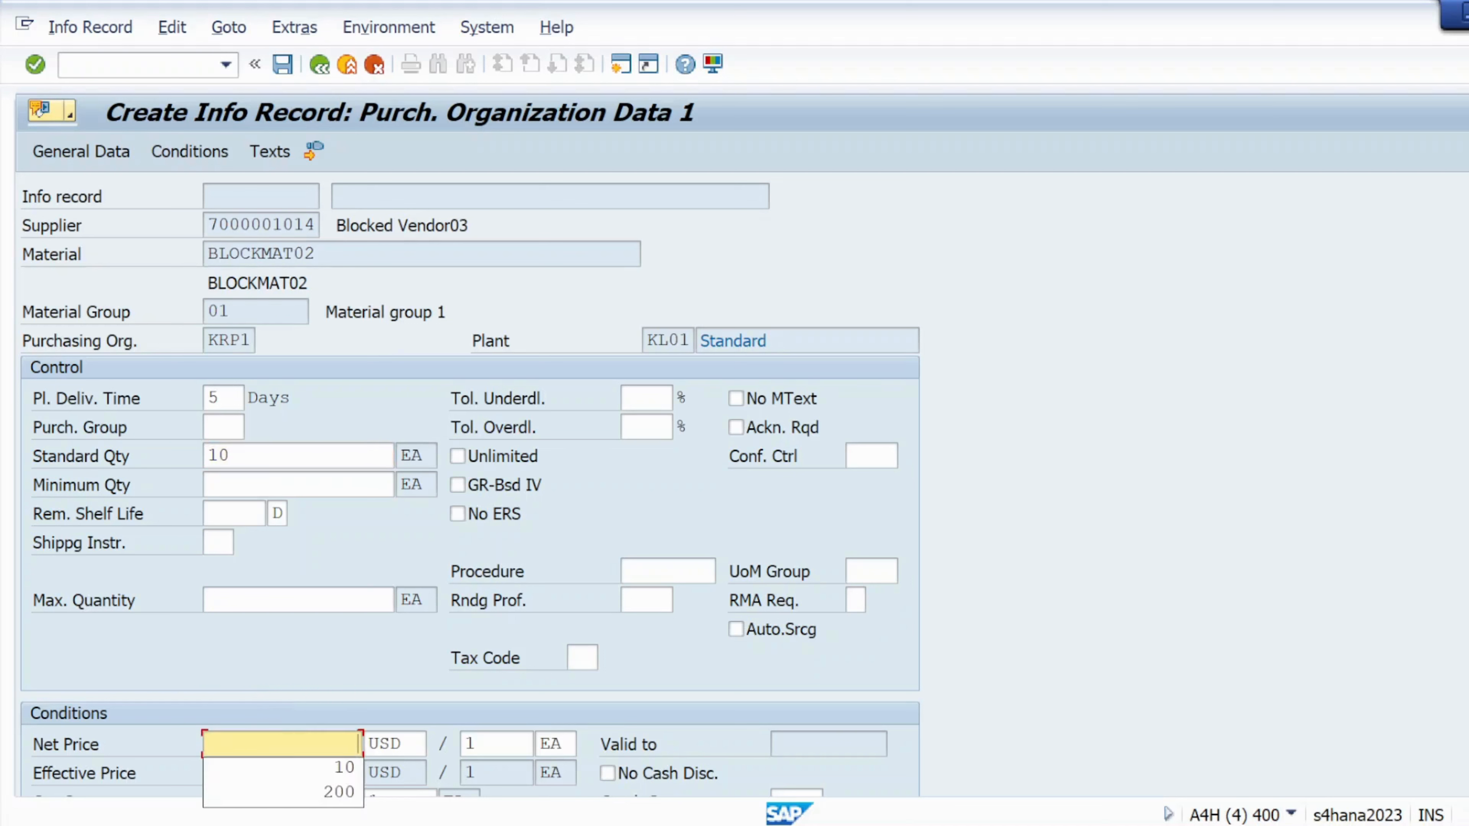
pyautogui.click(289, 774)
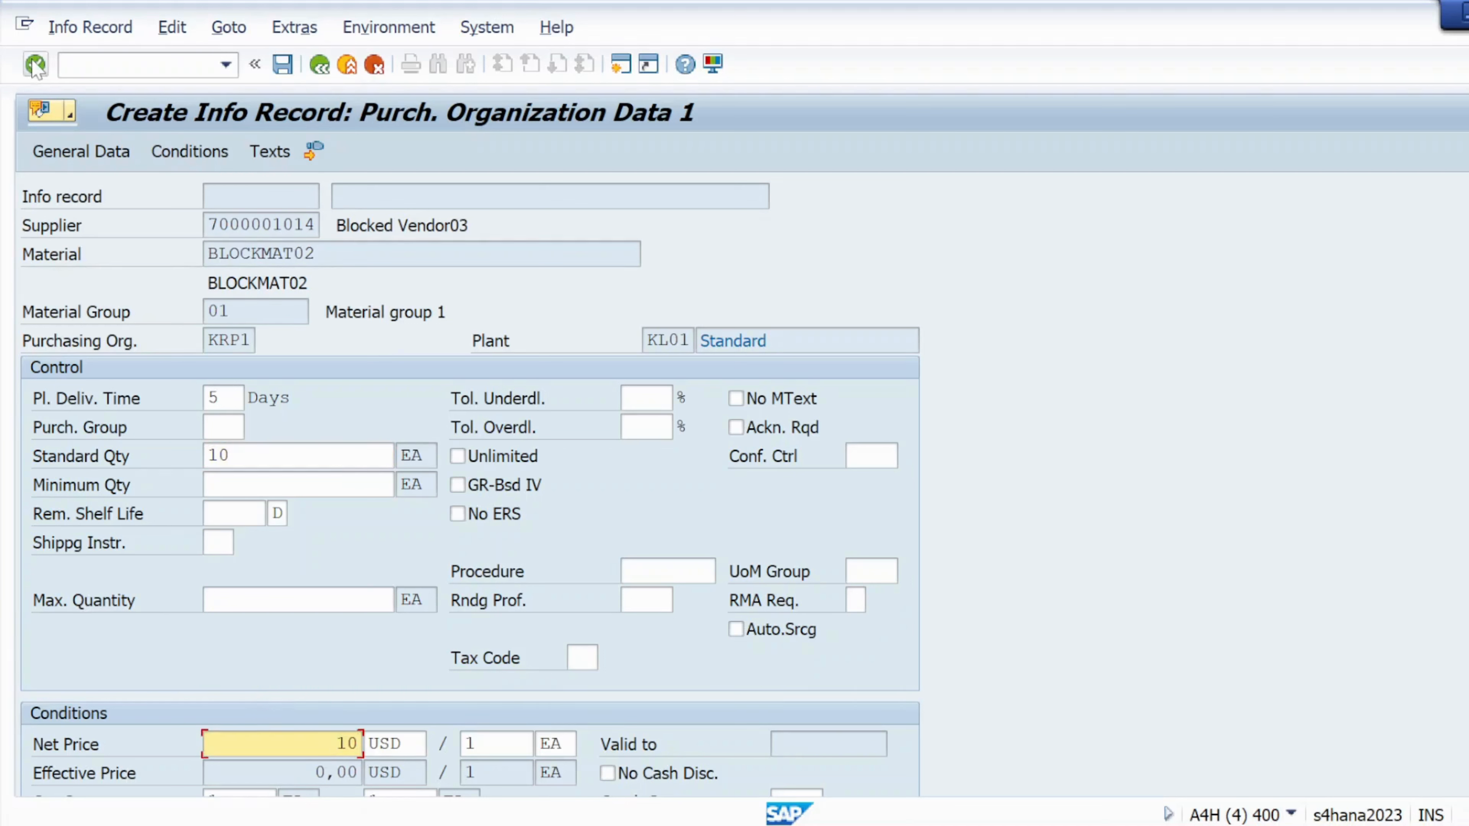
pyautogui.press('Return')
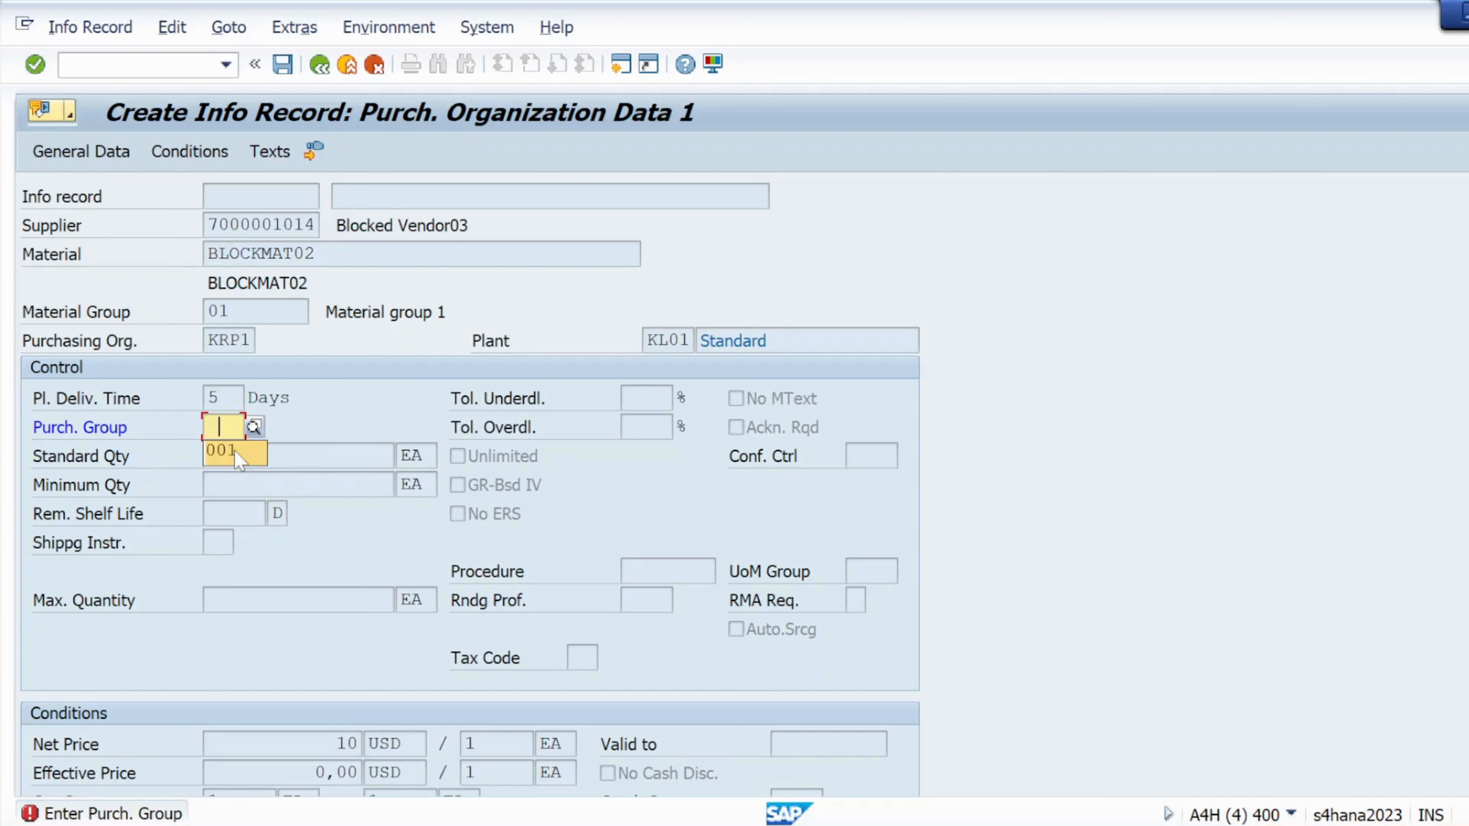
# - Set purchasing group 001, advance through the remaining screens and save the info record
pyautogui.click(237, 454)
pyautogui.click(35, 65)
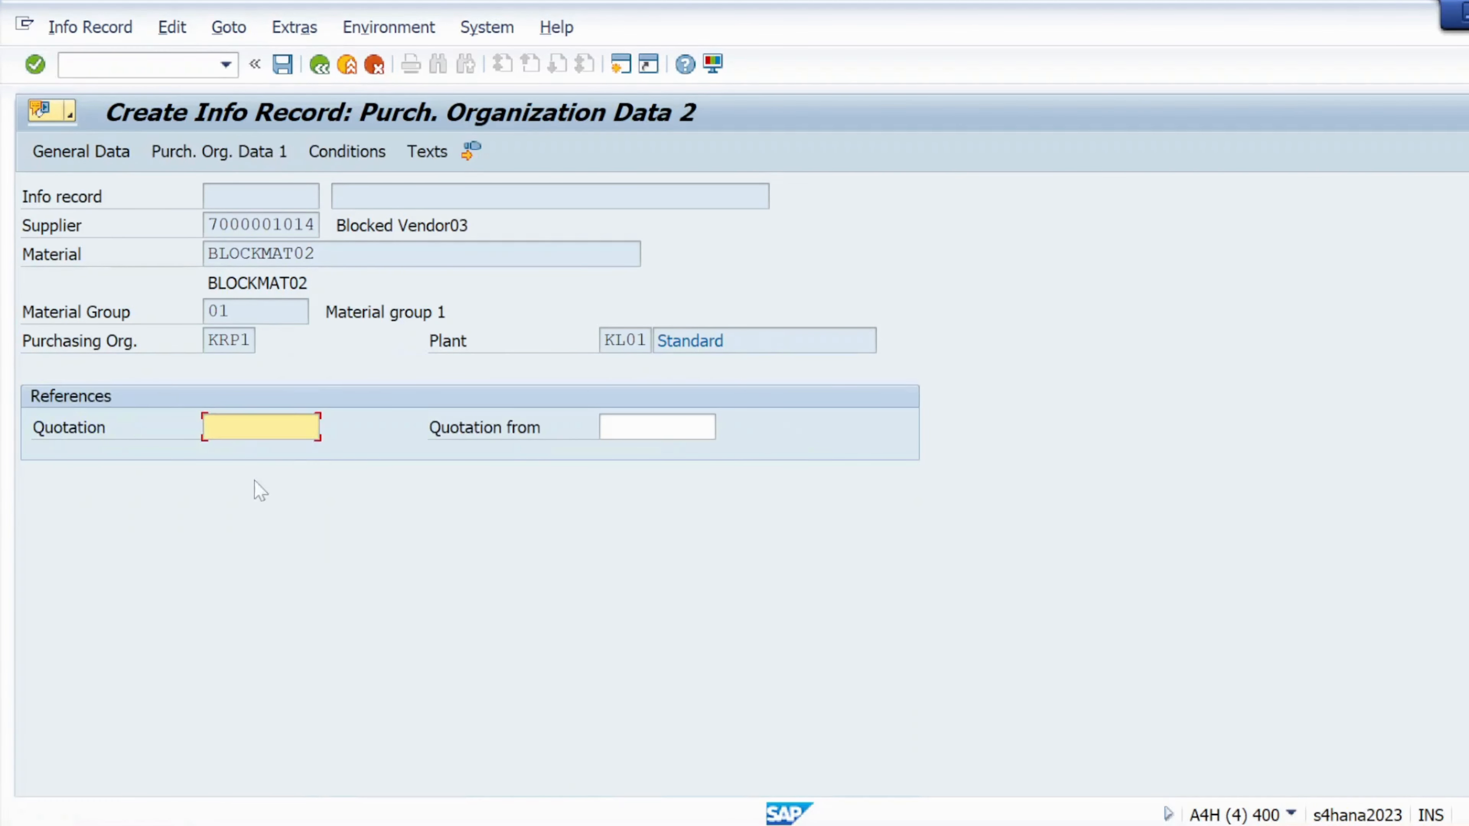
pyautogui.click(35, 64)
pyautogui.click(35, 64)
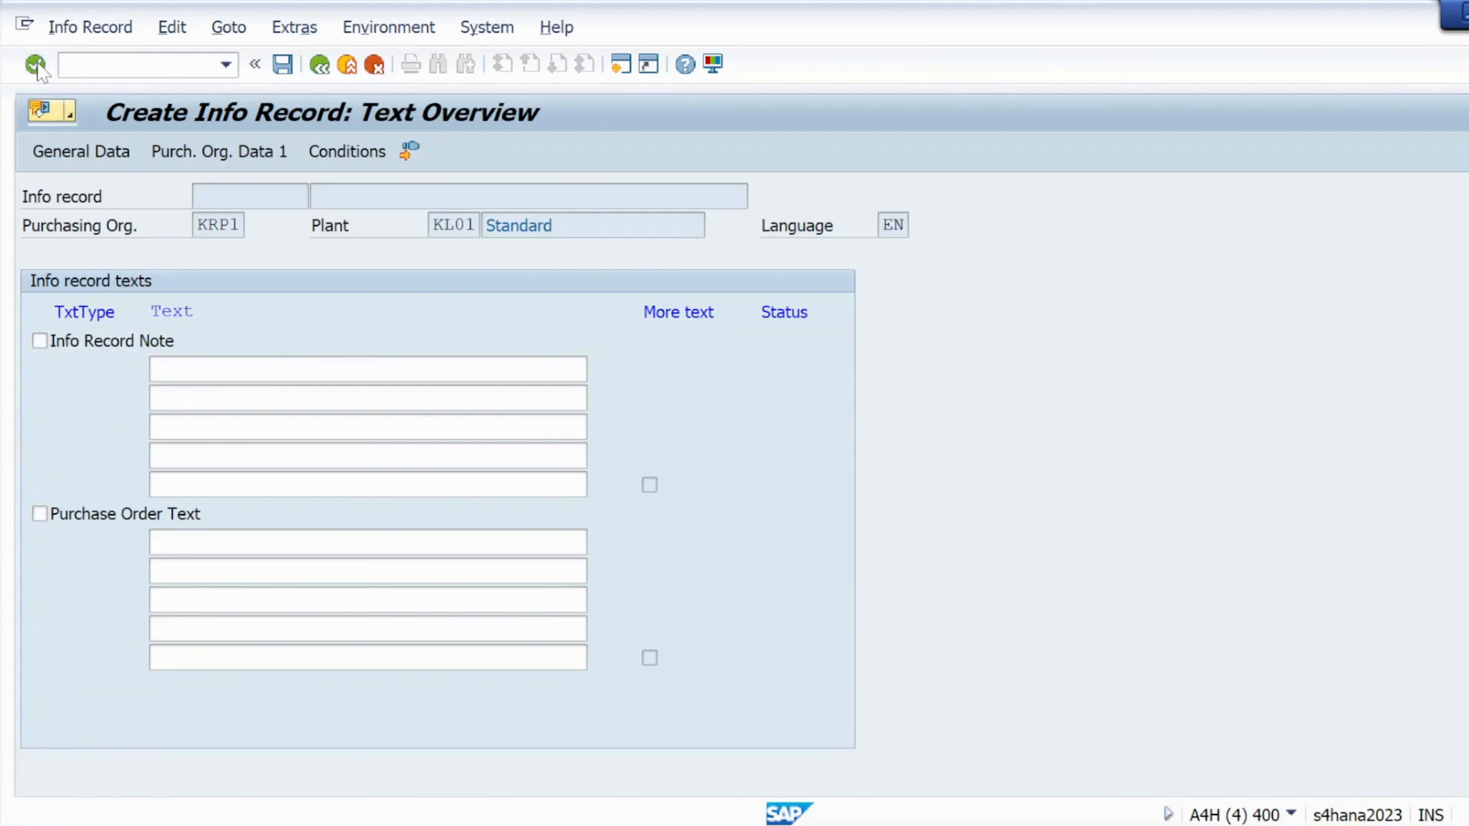
pyautogui.click(426, 456)
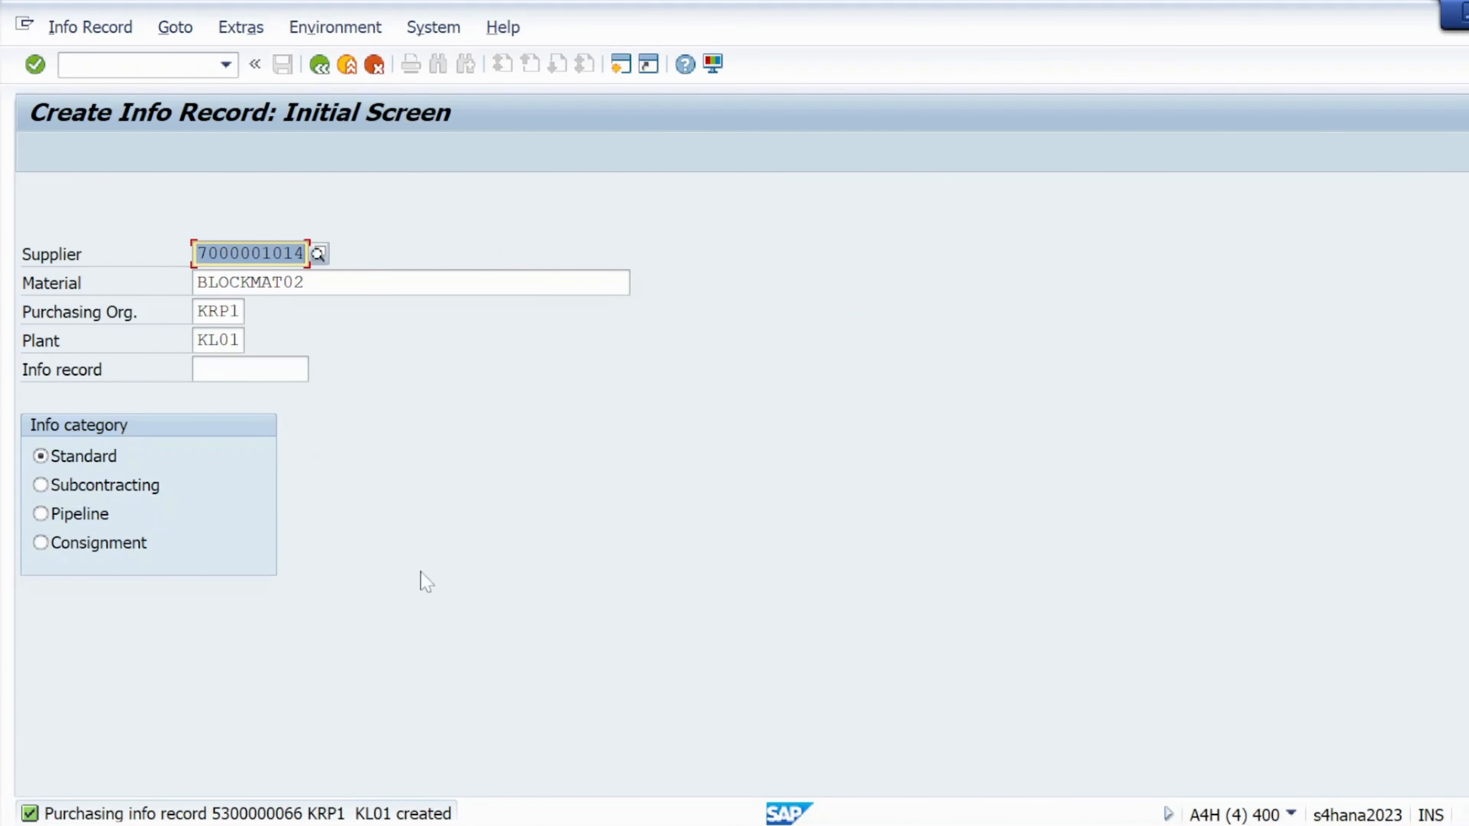
# - Copy the info-record-created message from its detail text and bring the Notepad notes forward
pyautogui.doubleClick(281, 816)
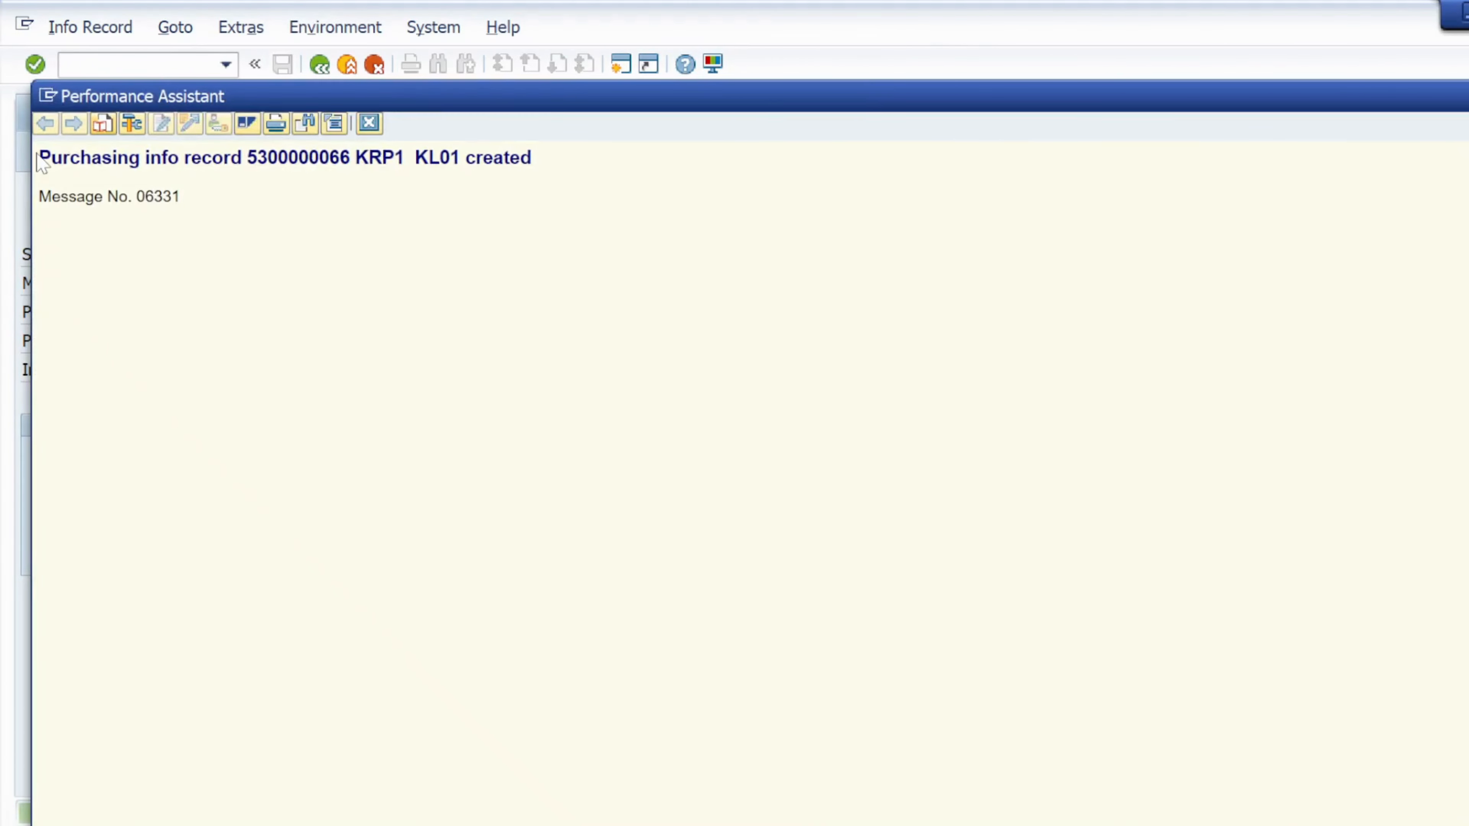
pyautogui.moveTo(40, 157); pyautogui.dragTo(531, 158)
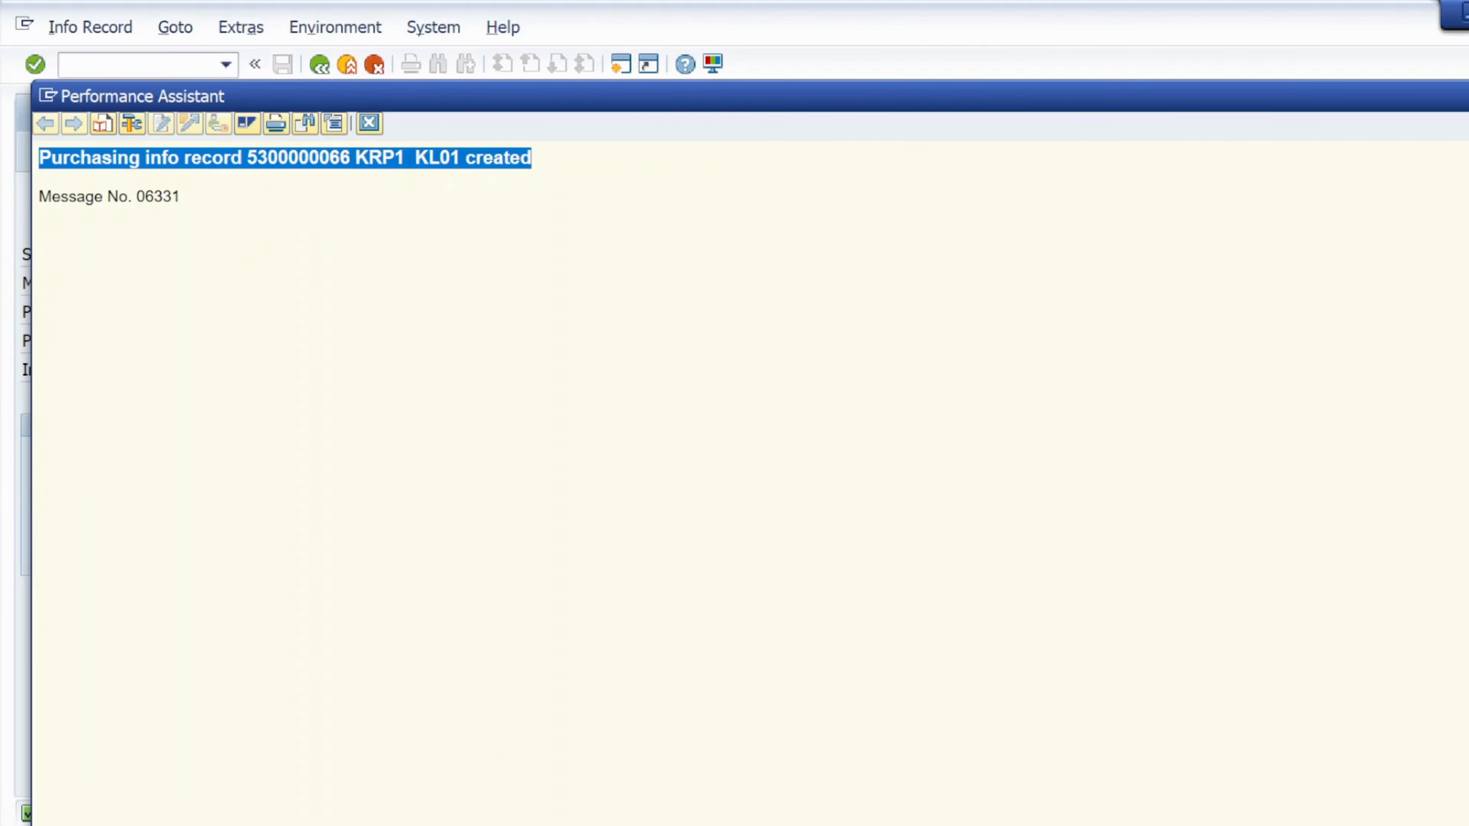
pyautogui.hotkey('alt', 'Tab')
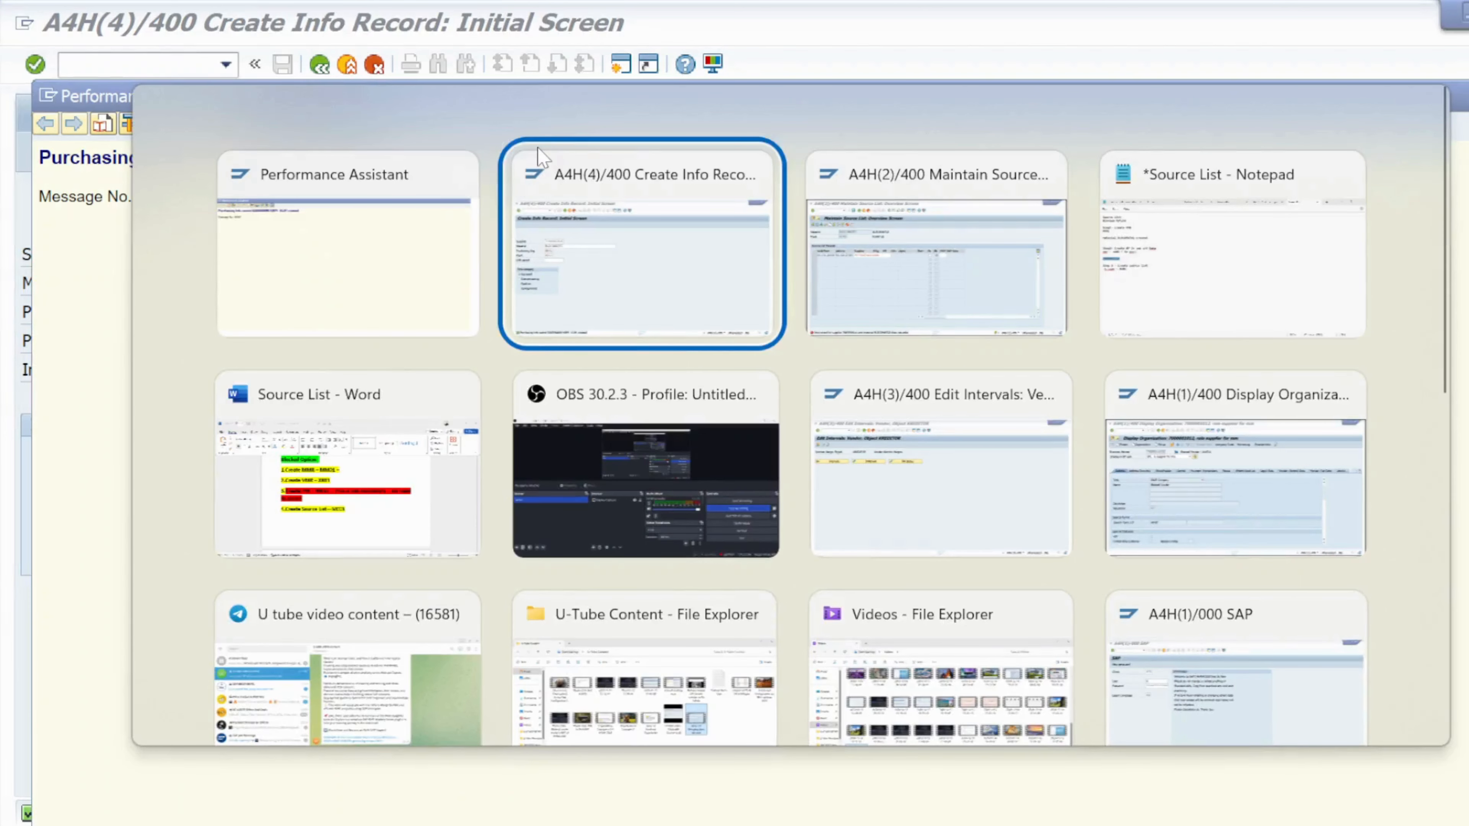
pyautogui.hotkey('alt', 'Tab')
pyautogui.hotkey('alt', 'Tab')
pyautogui.hotkey('alt', 'shift', 'Tab')
pyautogui.hotkey('alt', 'shift', 'Tab')
pyautogui.hotkey('alt', 'shift', 'Tab')
pyautogui.press('Down')
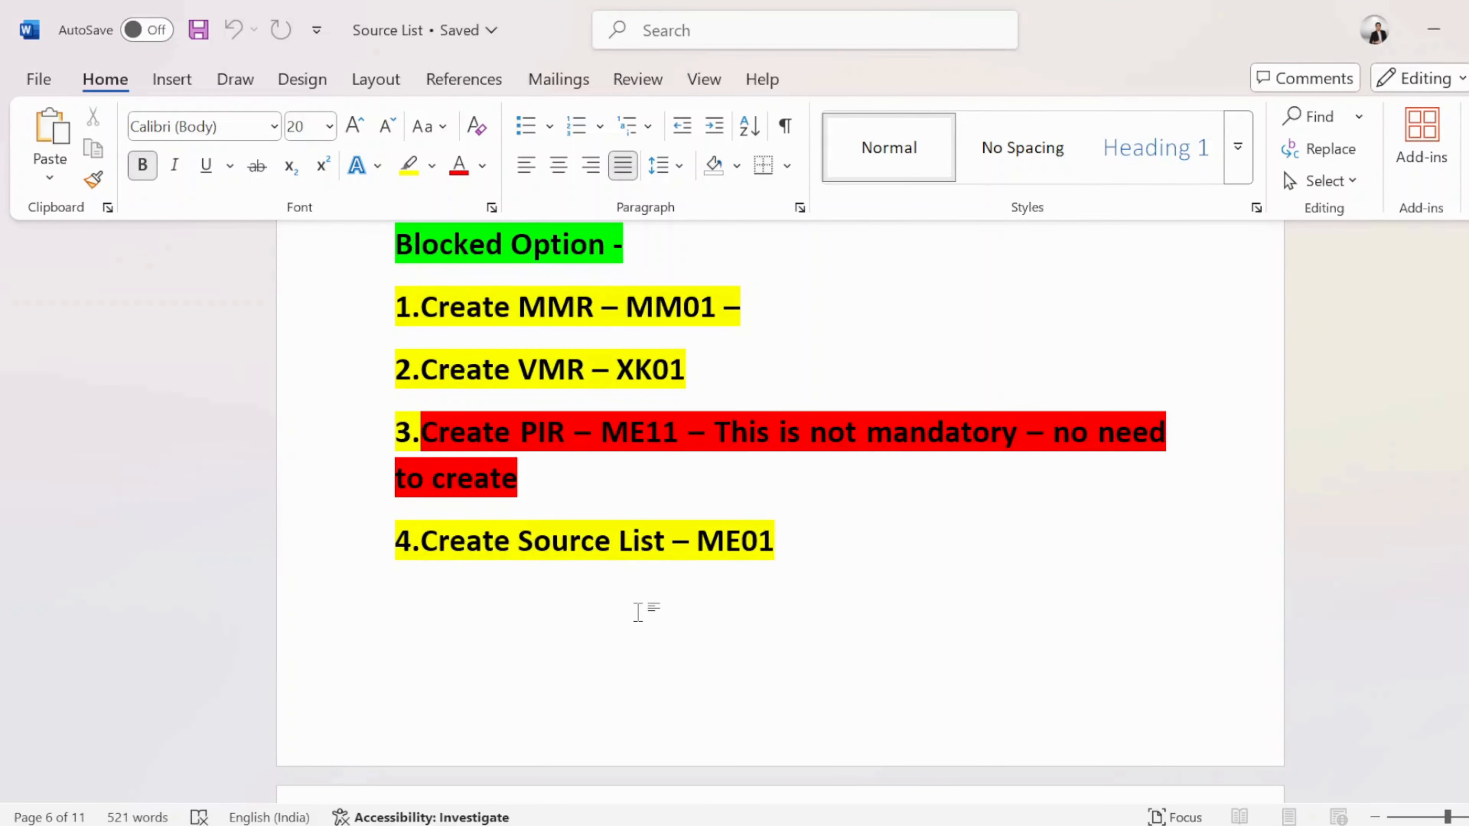
pyautogui.hotkey('alt', 'Tab')
pyautogui.hotkey('alt', 'Tab')
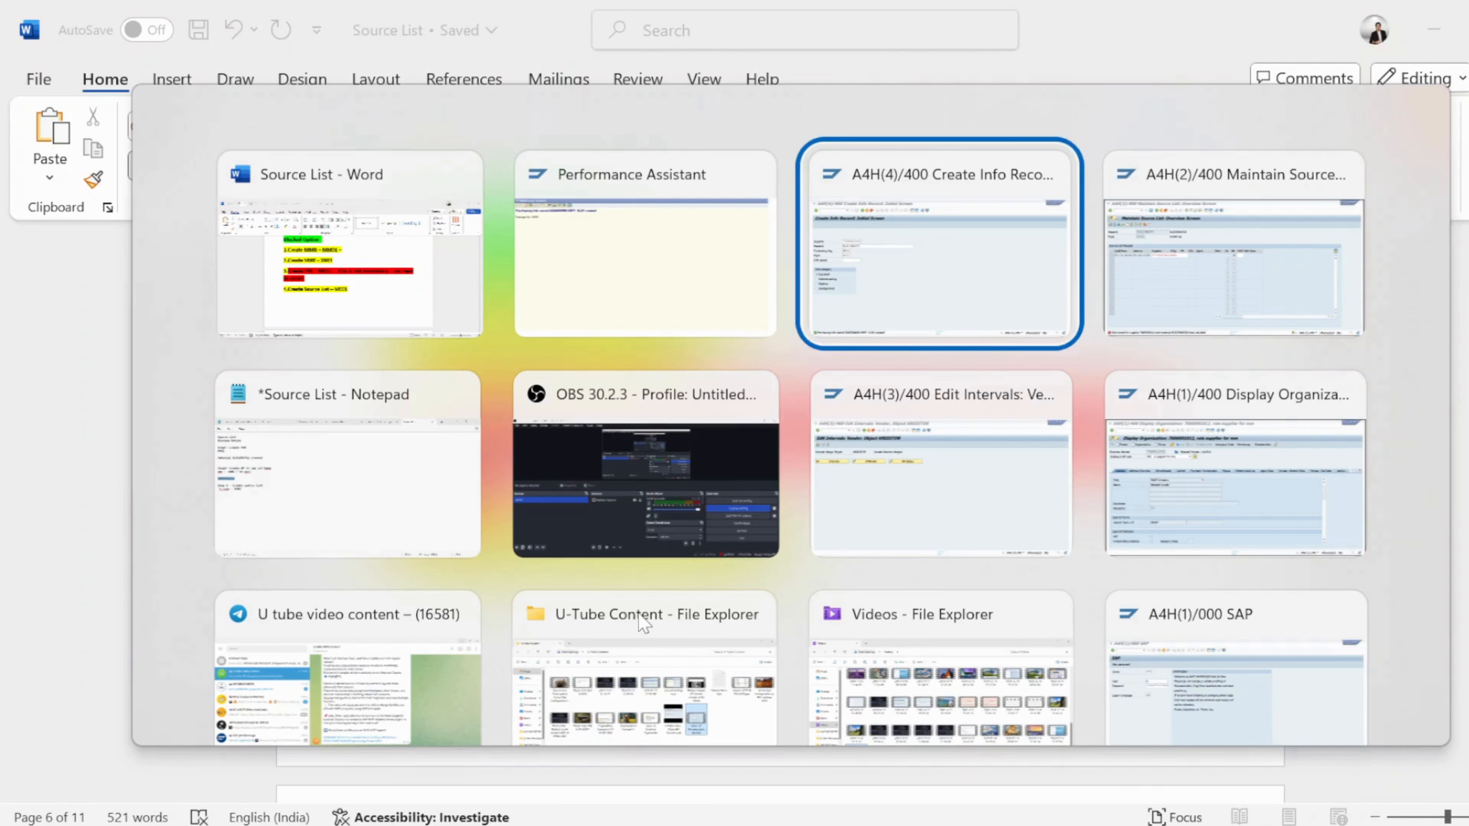
pyautogui.hotkey('alt', 'shift', 'Tab')
pyautogui.hotkey('alt', 'shift', 'Tab')
pyautogui.press('Down')
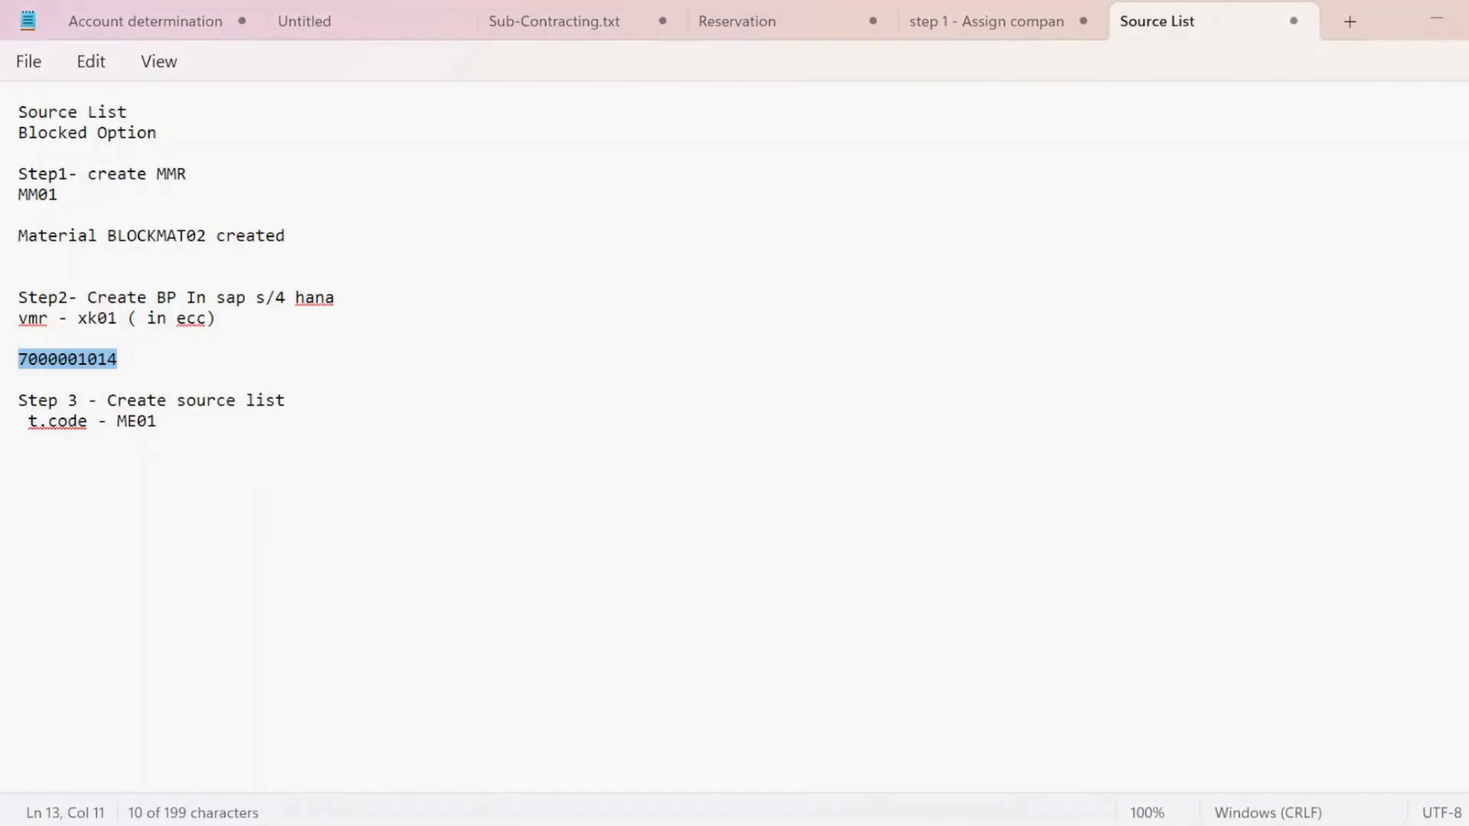
# - Paste the info-record-created message onto its own line above Step 3, then return to SAP
pyautogui.click(218, 472)
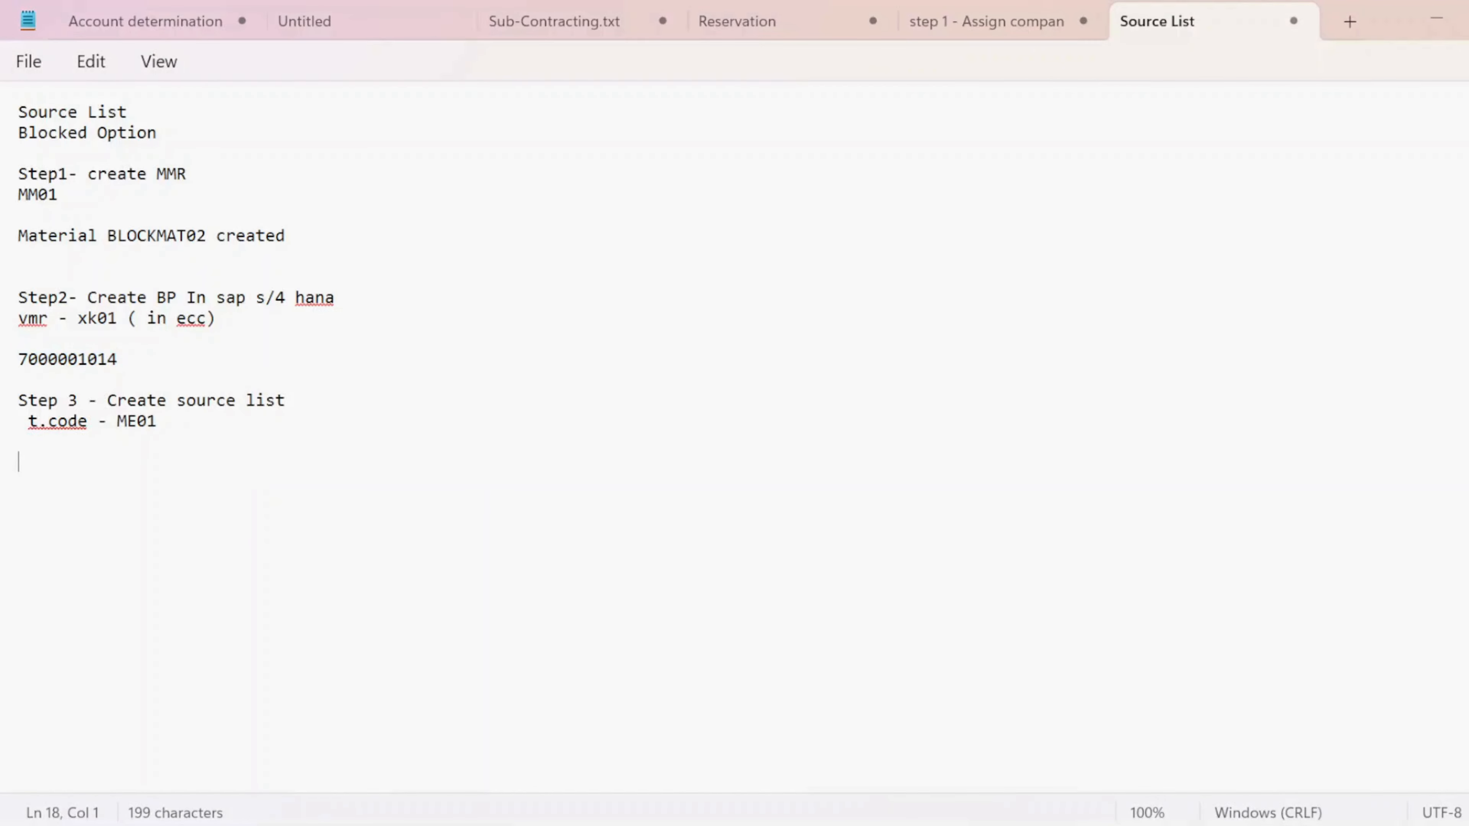
pyautogui.press('Return')
pyautogui.press('Return')
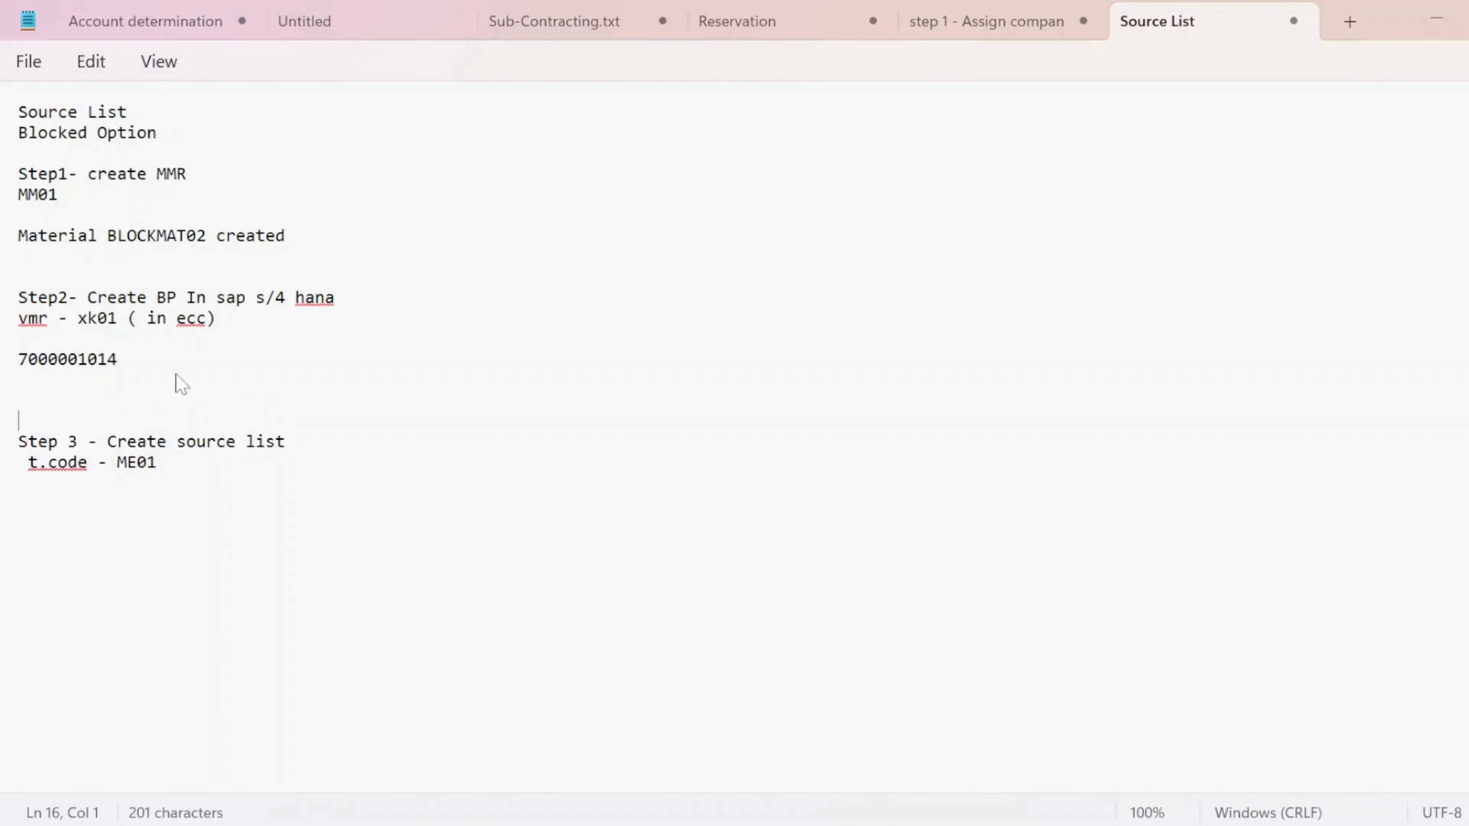
pyautogui.hotkey('ctrl', 'v')
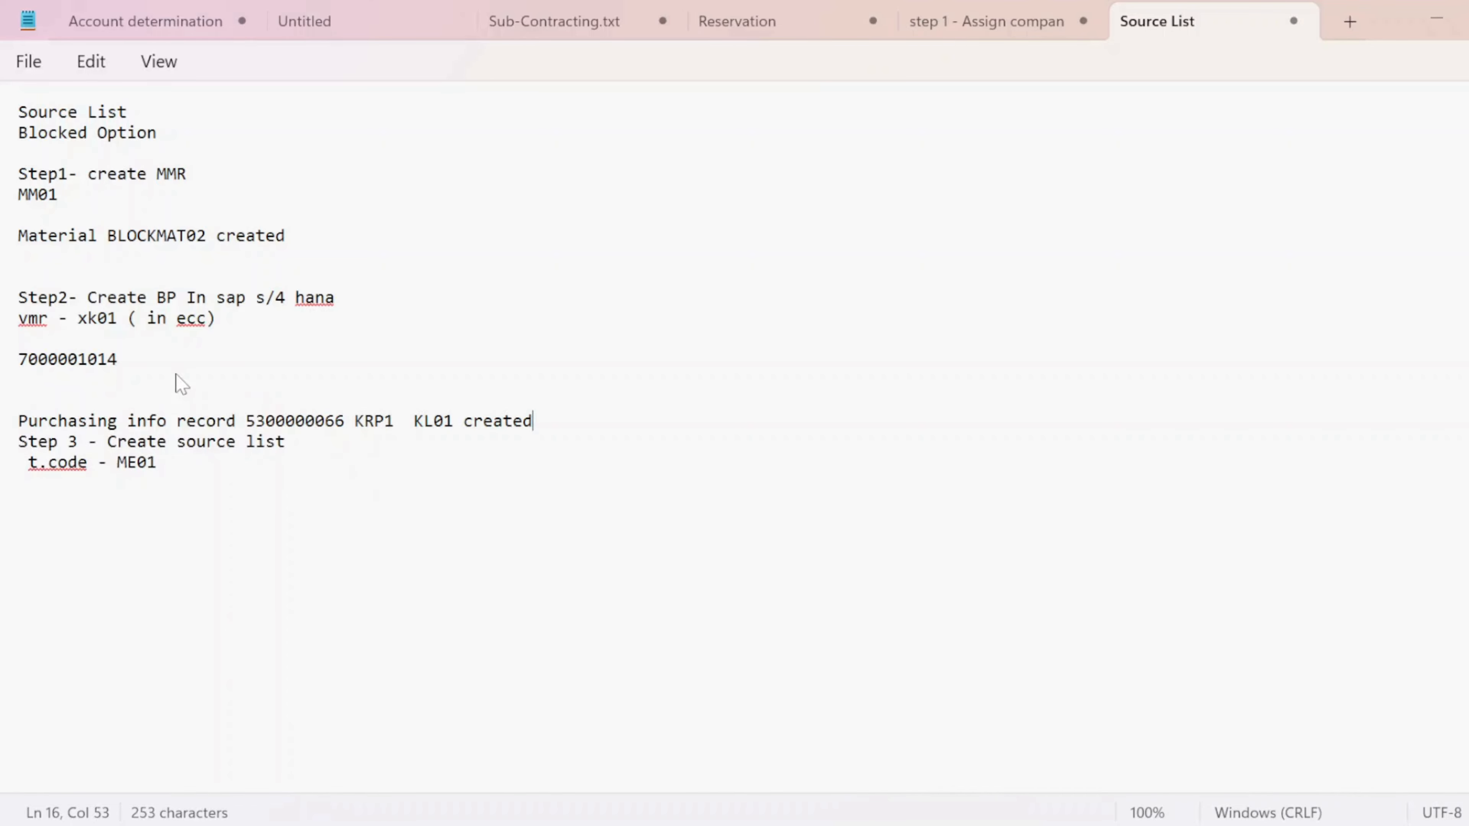
pyautogui.press('Return')
pyautogui.hotkey('alt', 'Tab')
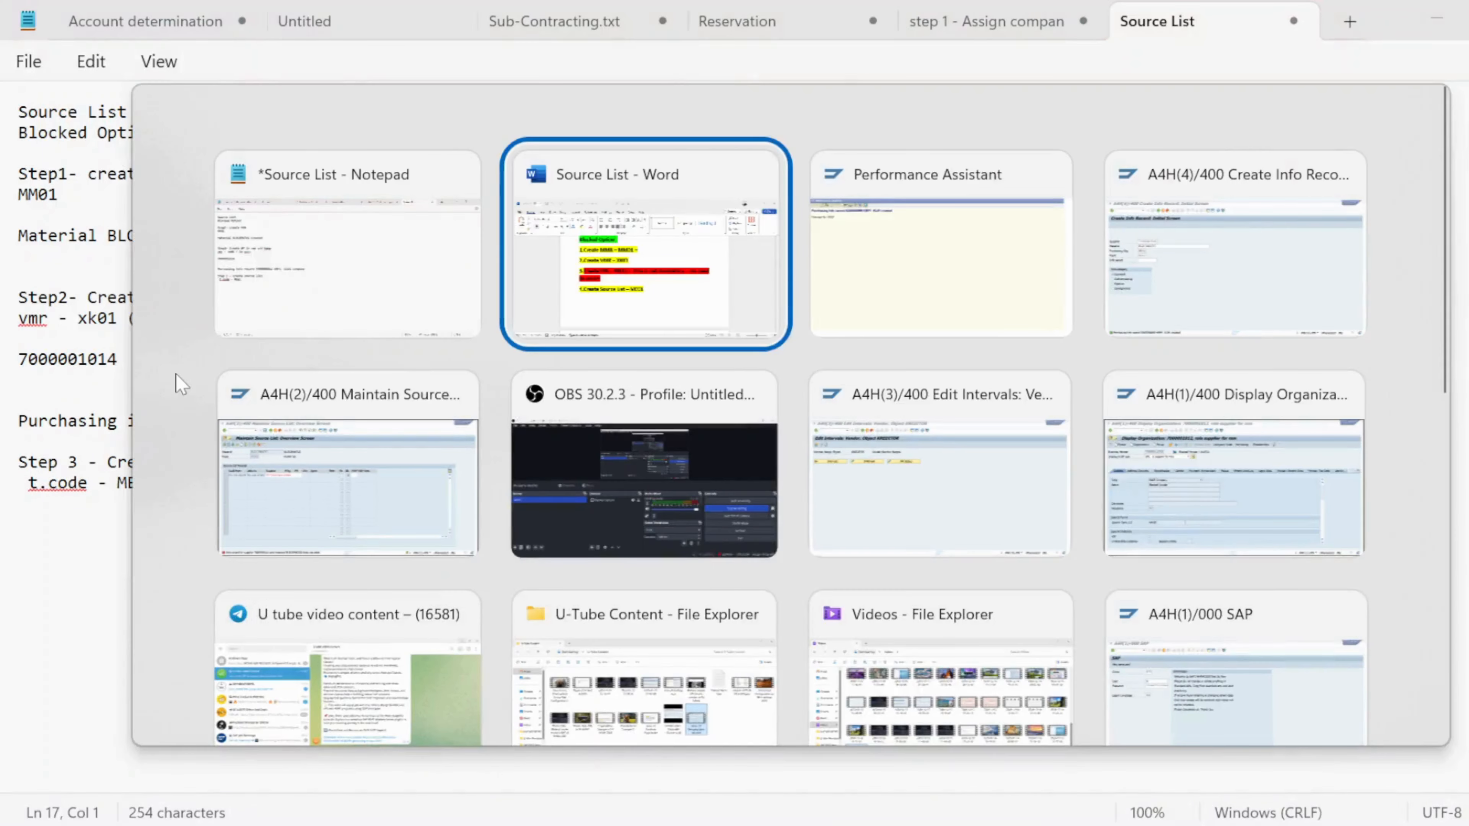
pyautogui.hotkey('alt', 'Tab')
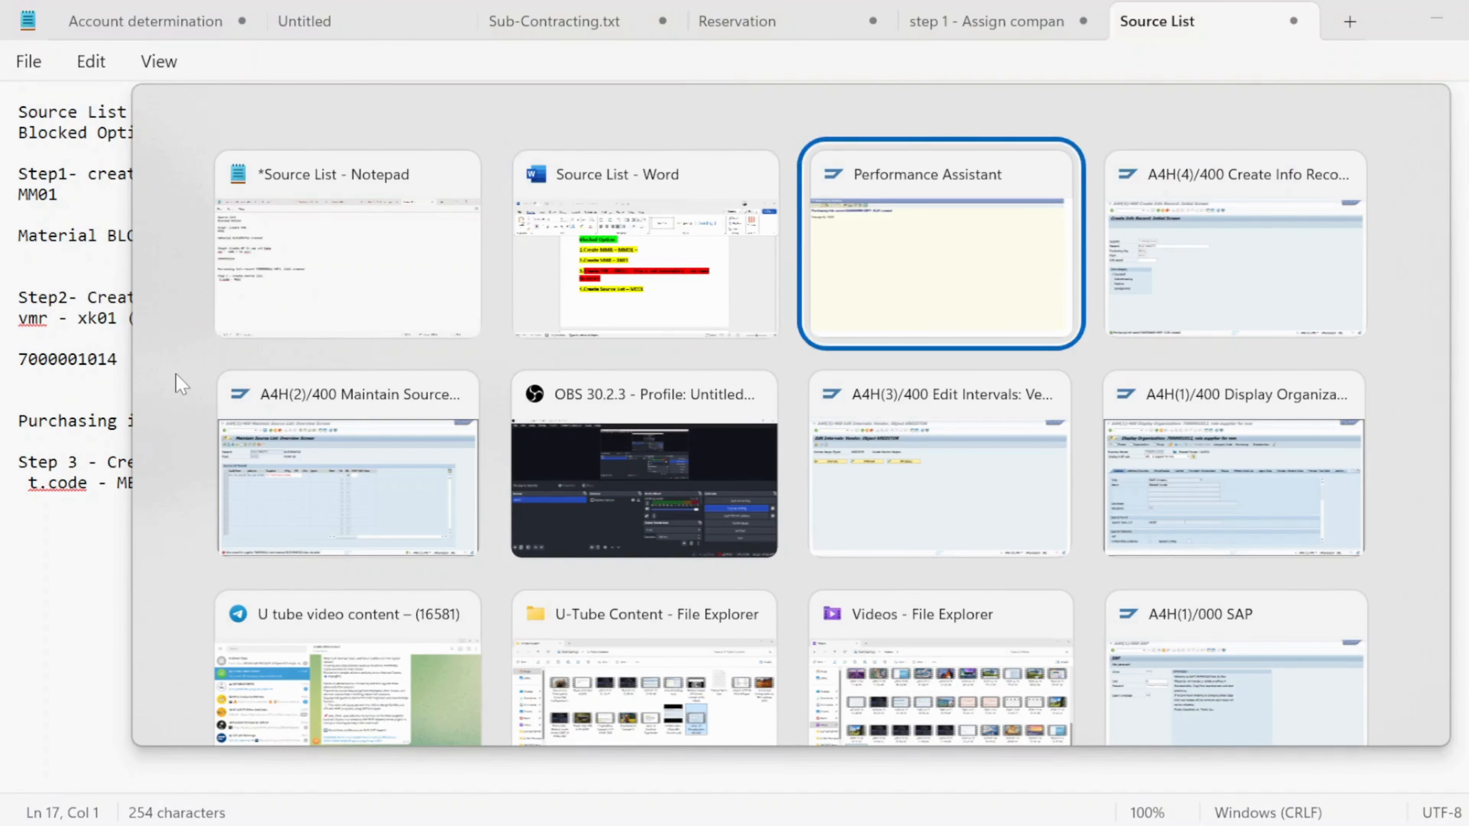
pyautogui.press('Left')
pyautogui.press('Left')
pyautogui.press('Down')
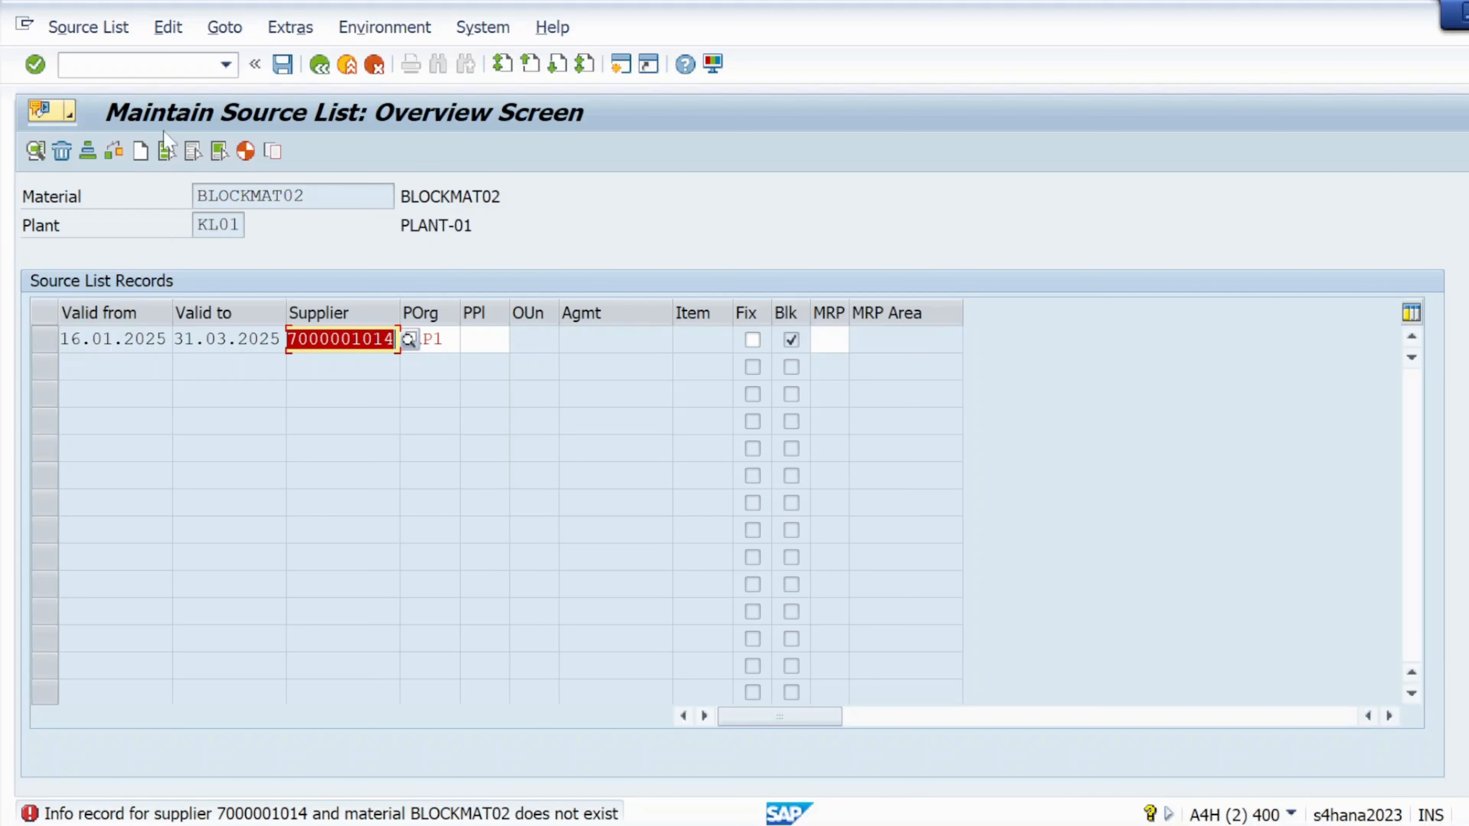
# - Restart Maintain Source List with /NME01 for BLOCKMAT02 at plant KL01
pyautogui.click(174, 65)
pyautogui.write('/NME')
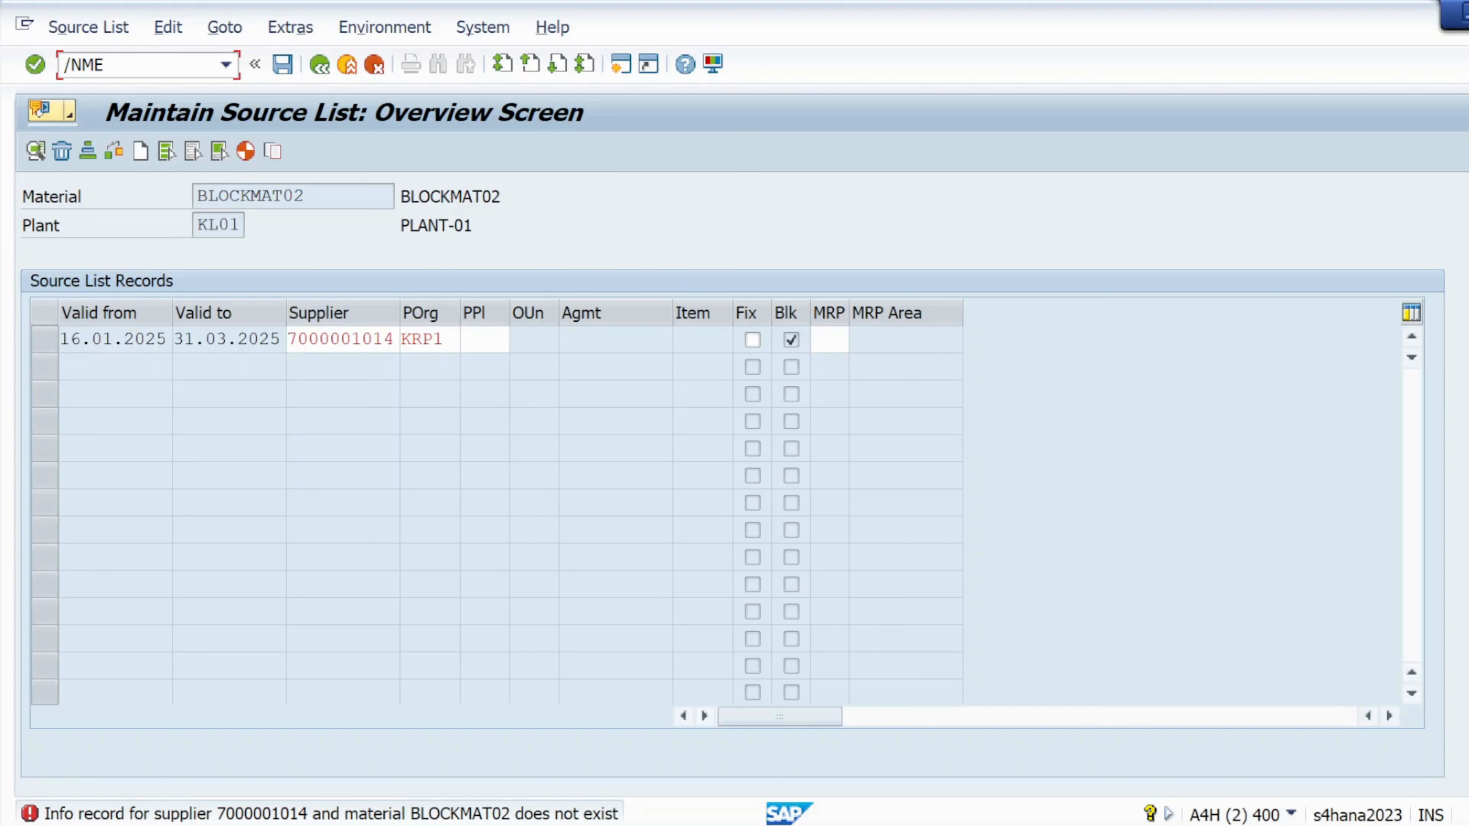
pyautogui.write('01')
pyautogui.press('Return')
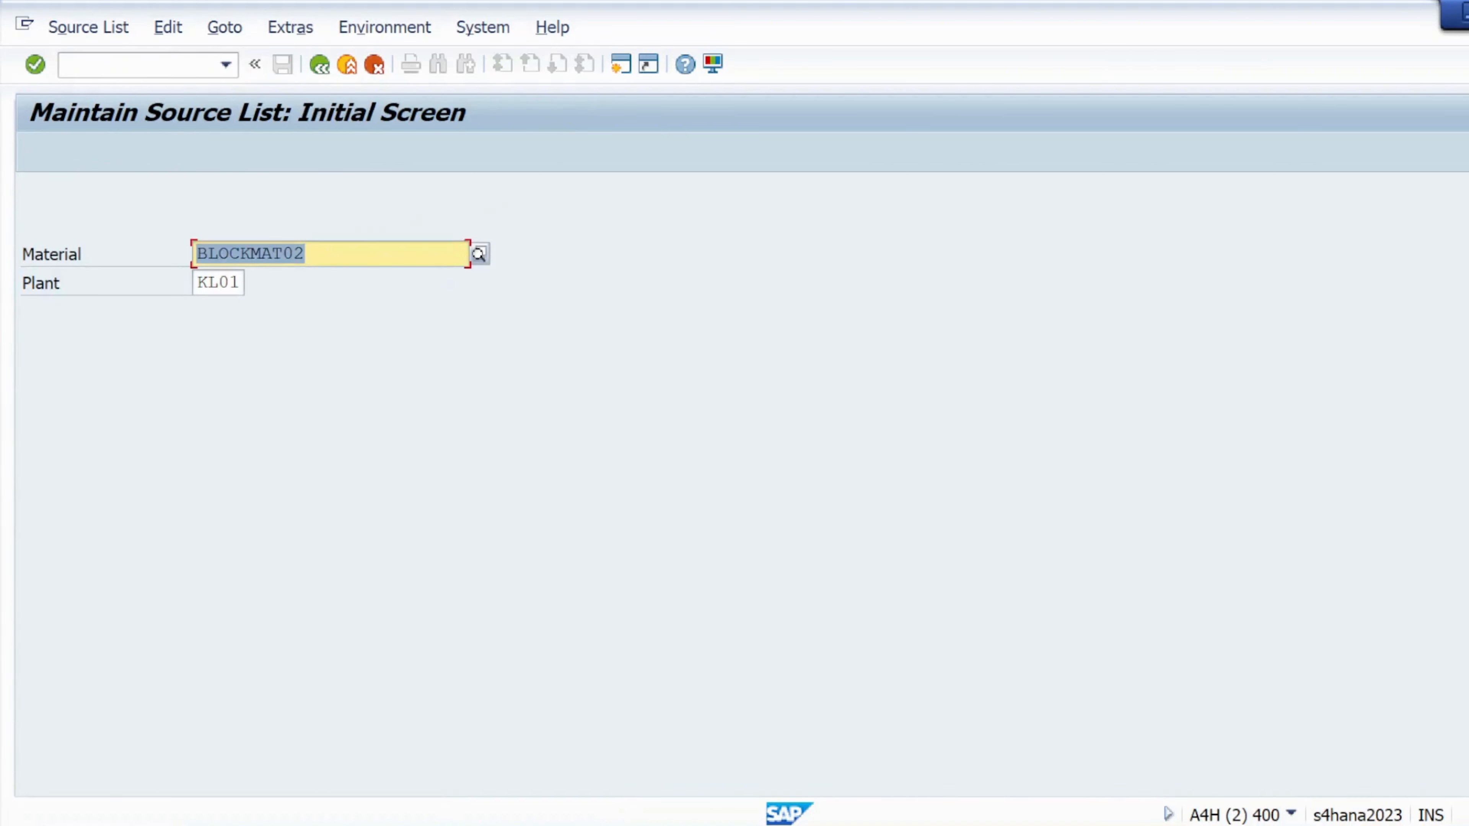
# - Fill a source list row valid 16.01.2025–31.03.2025 with the supplier and purchasing organisation krp1
pyautogui.click(35, 64)
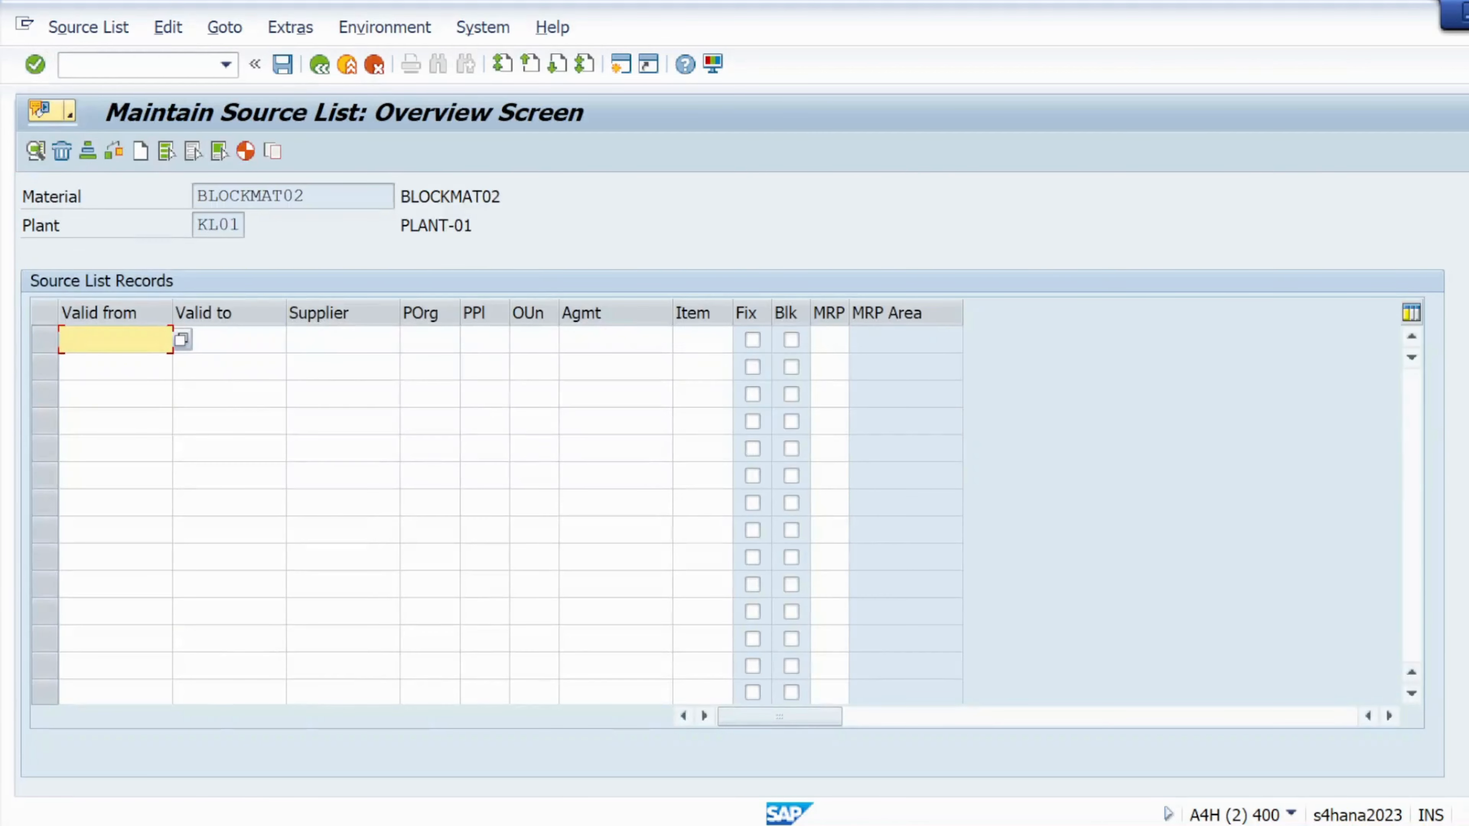
pyautogui.press('BackSpace')
pyautogui.click(103, 363)
pyautogui.click(188, 341)
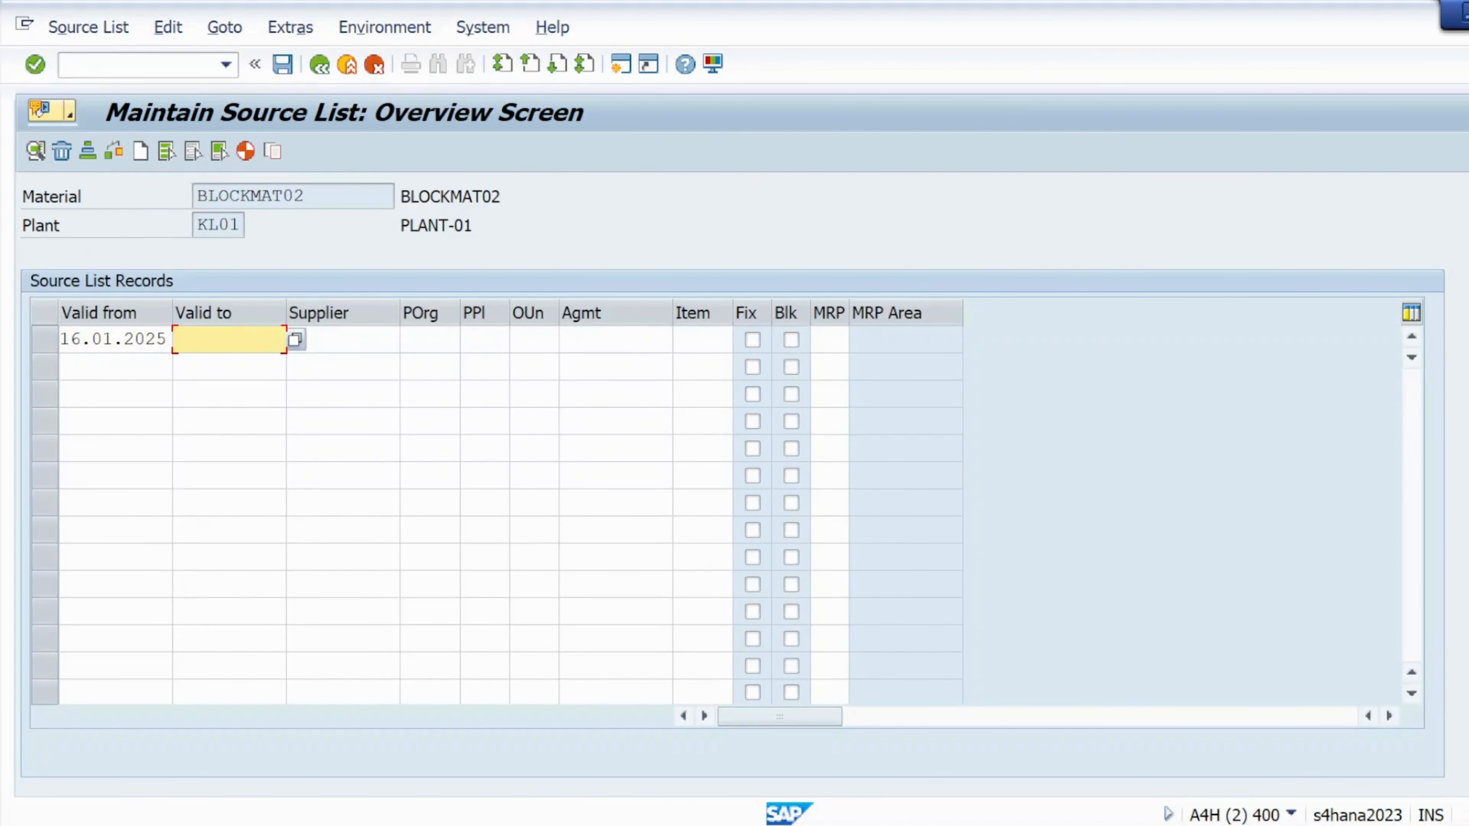
pyautogui.click(224, 365)
pyautogui.click(292, 340)
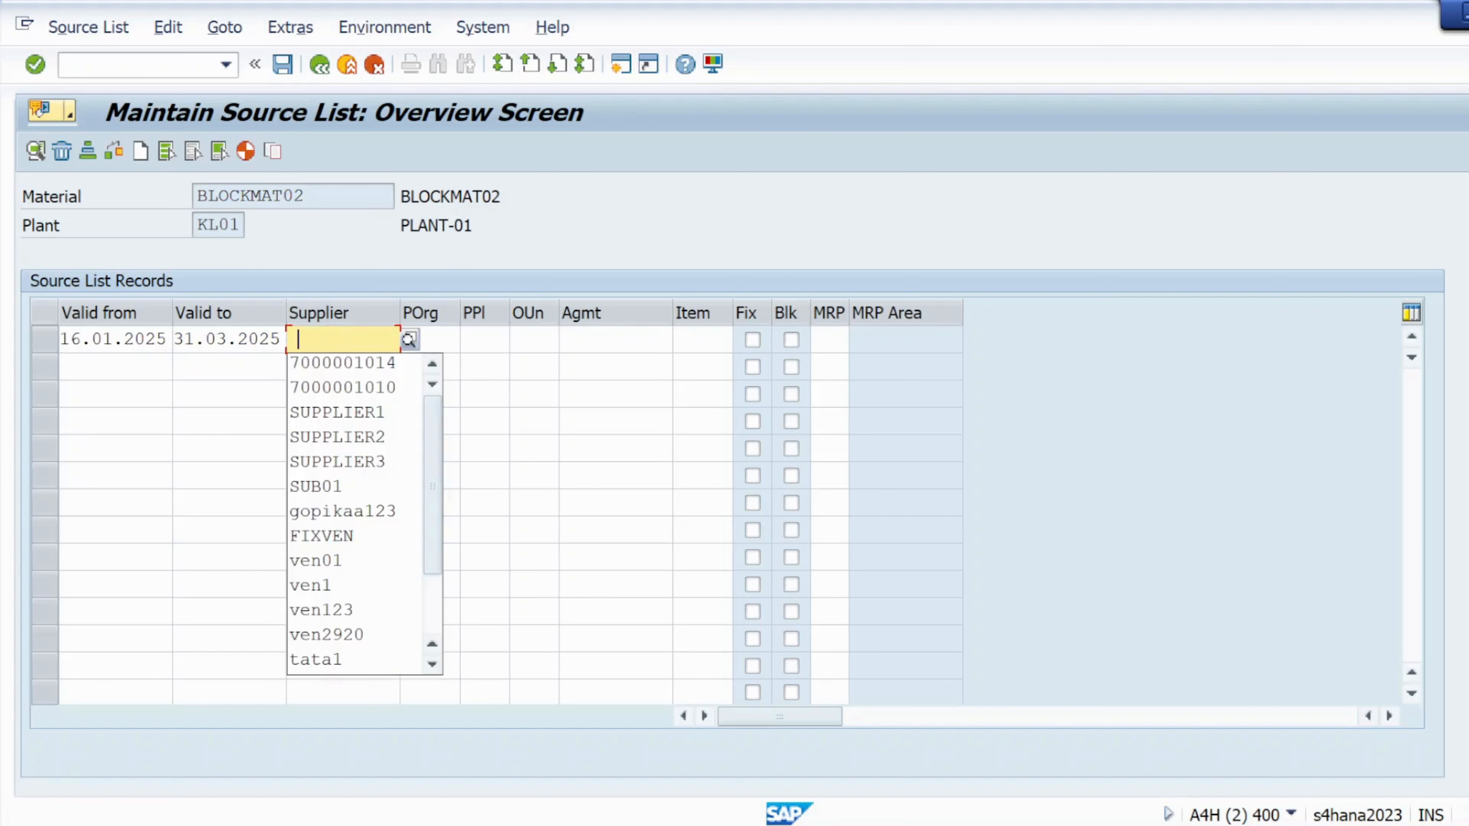
pyautogui.click(323, 365)
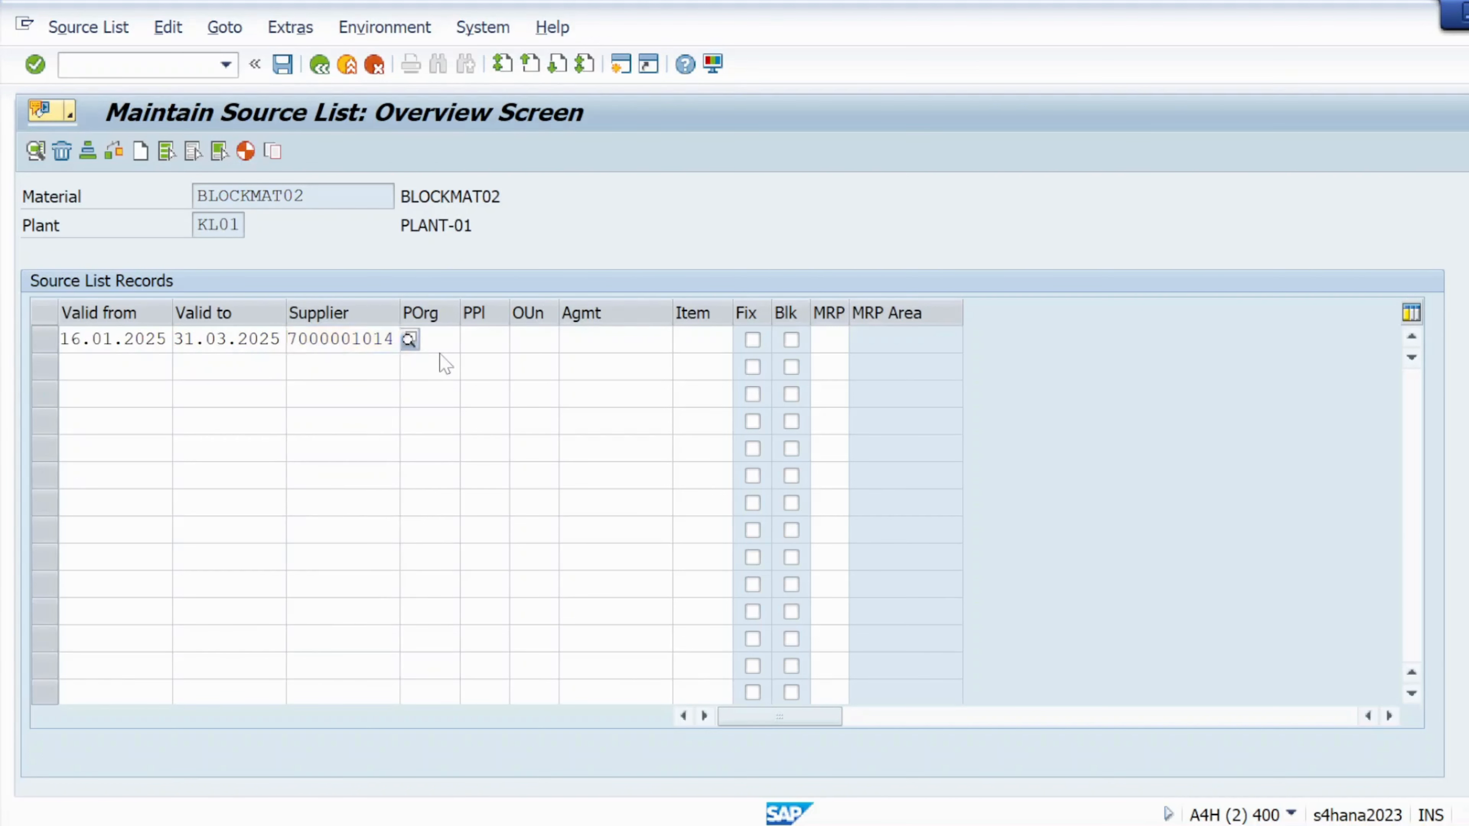
pyautogui.click(533, 339)
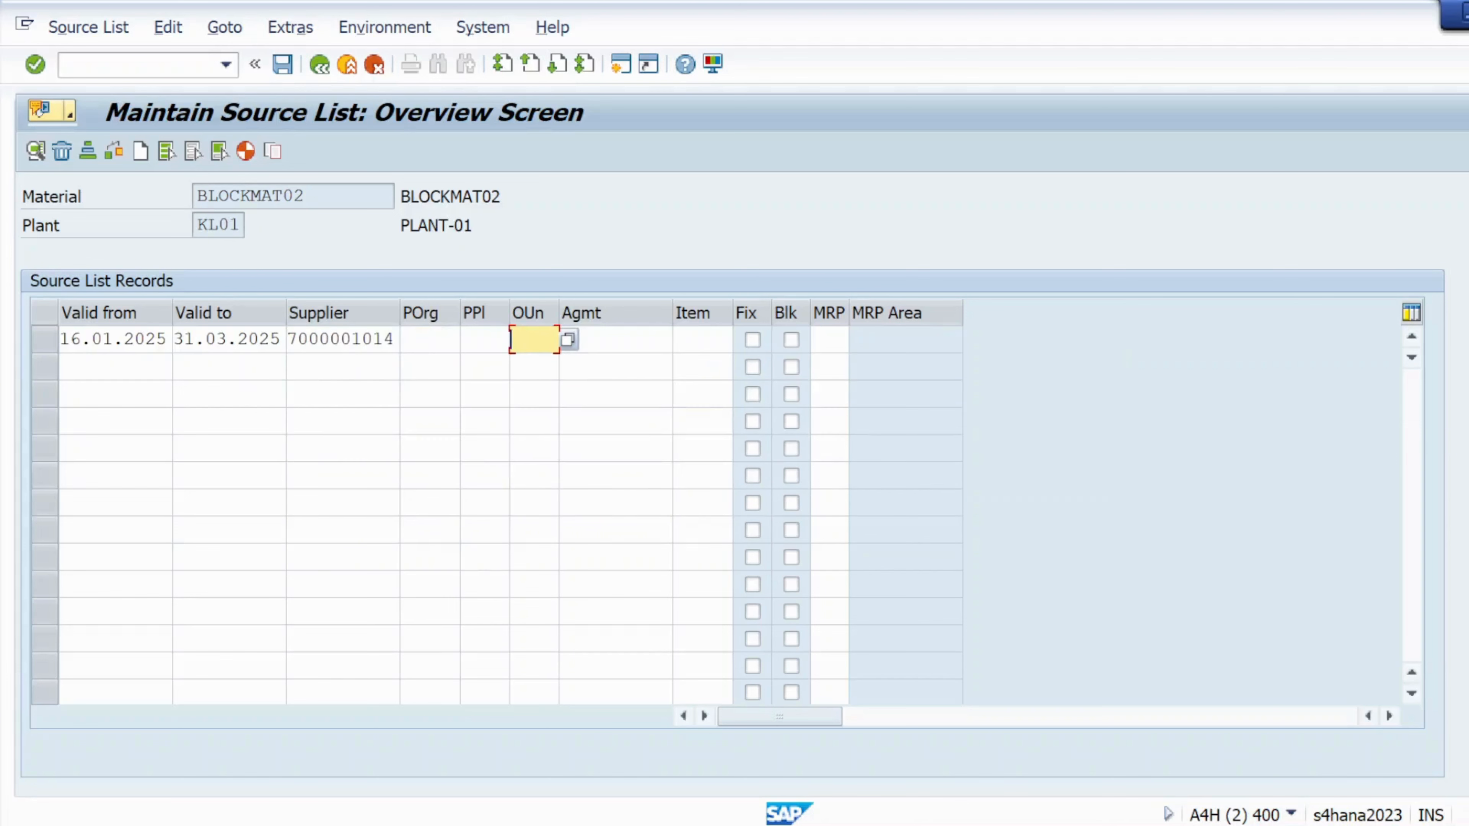
pyautogui.click(429, 340)
pyautogui.click(429, 364)
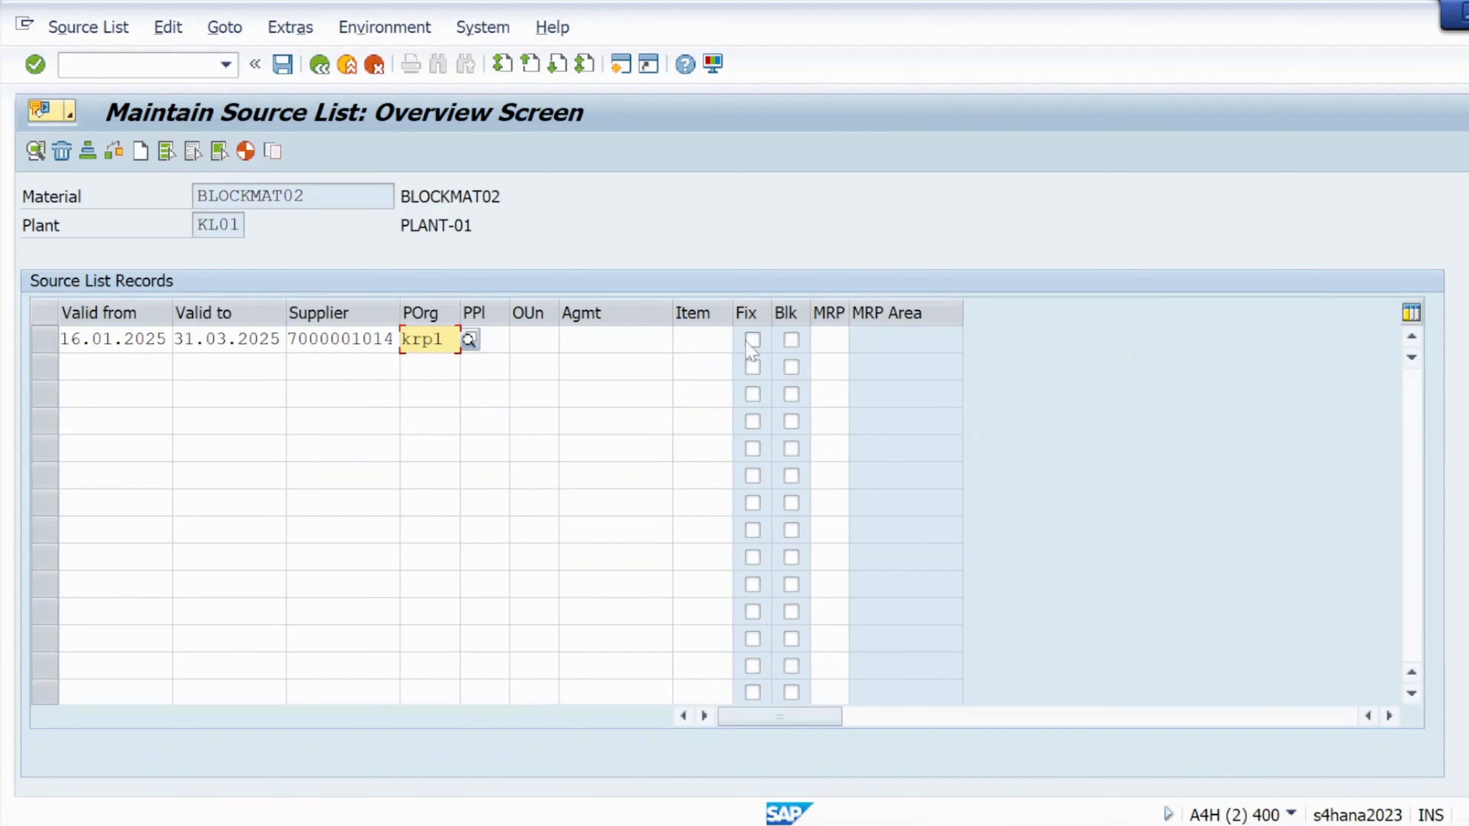
# - Mark the row as blocked, check it and save the source list
pyautogui.click(791, 341)
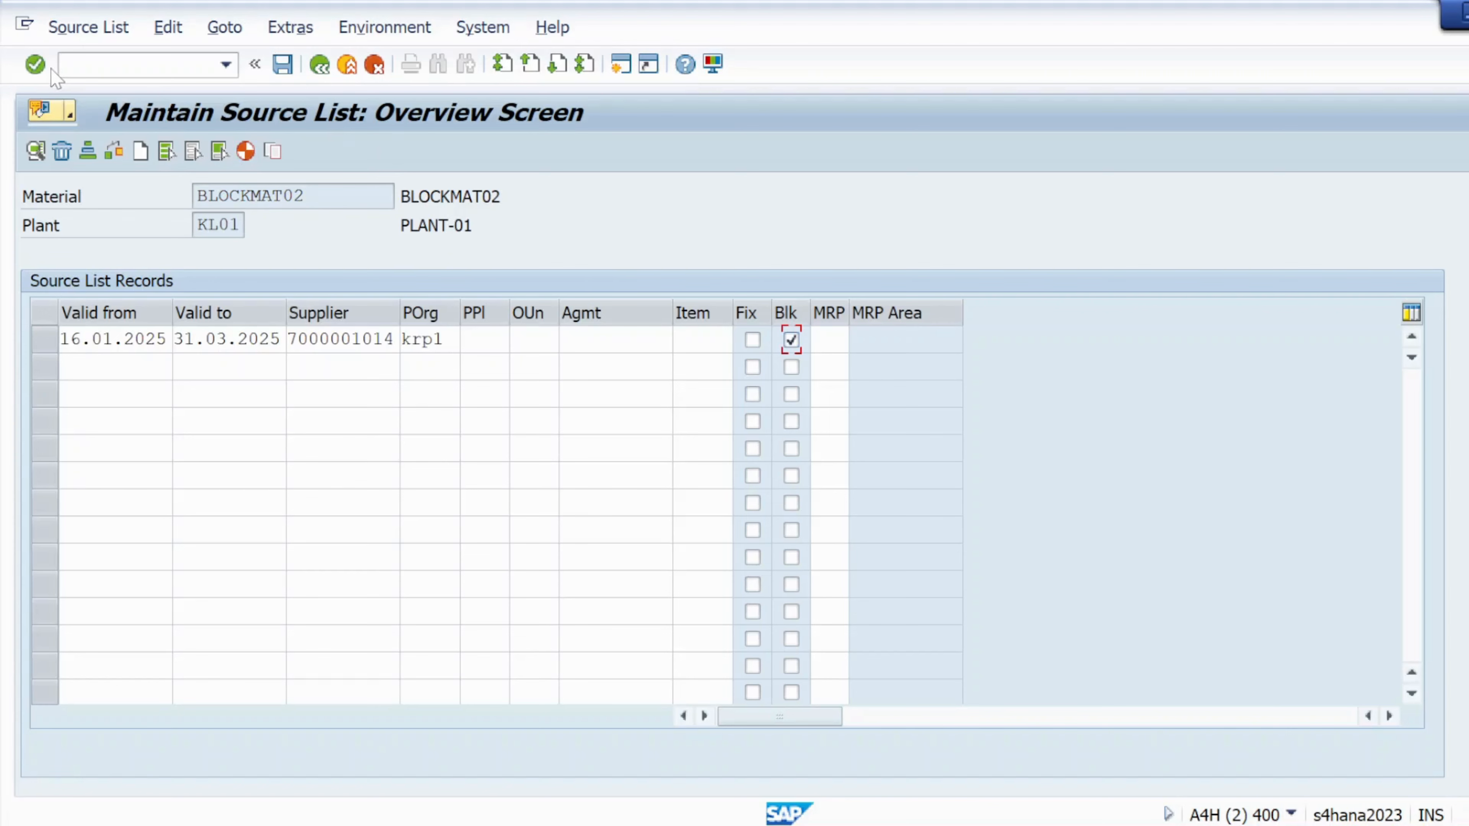
pyautogui.click(115, 148)
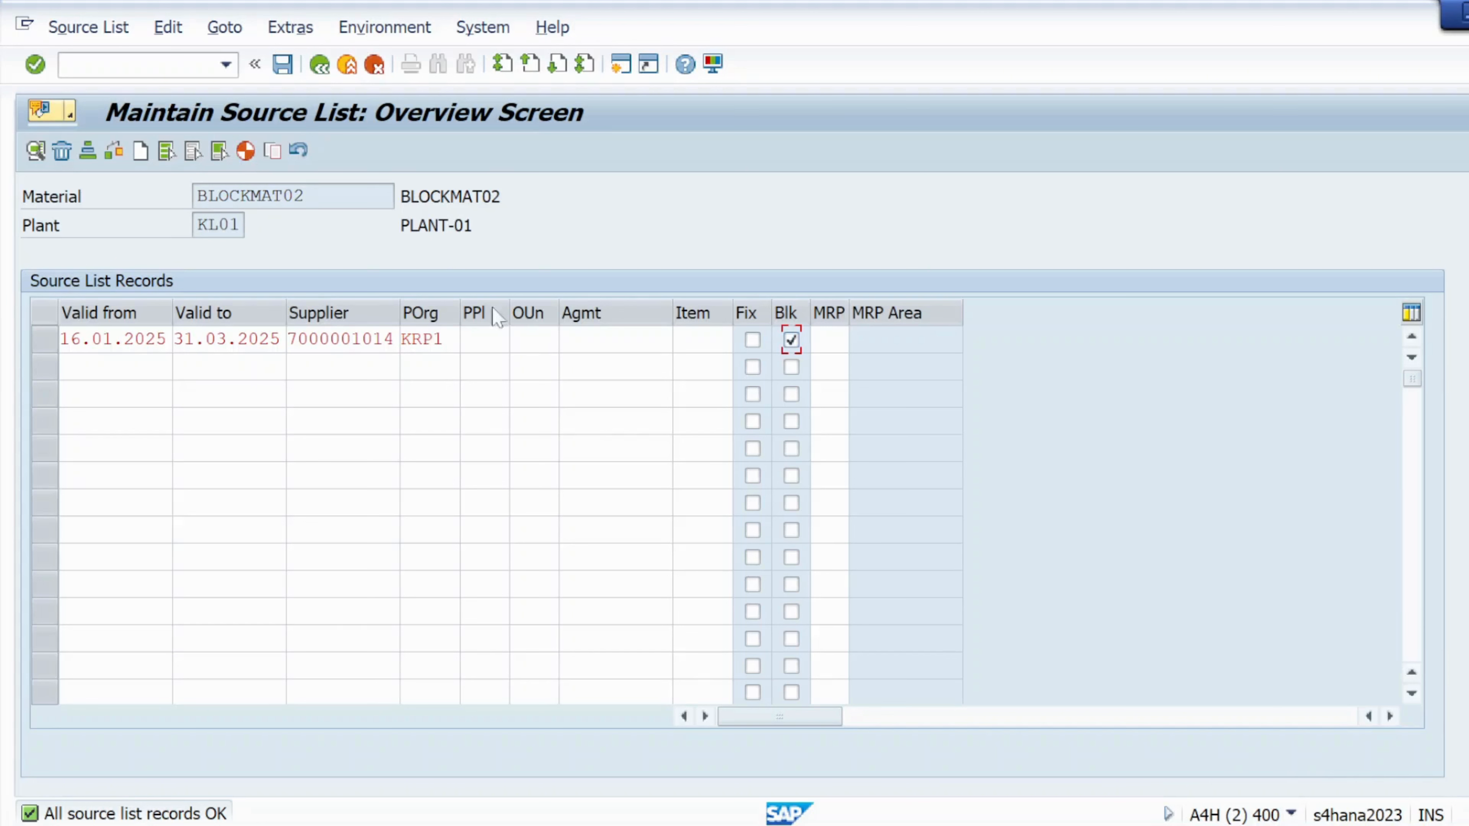
pyautogui.click(39, 67)
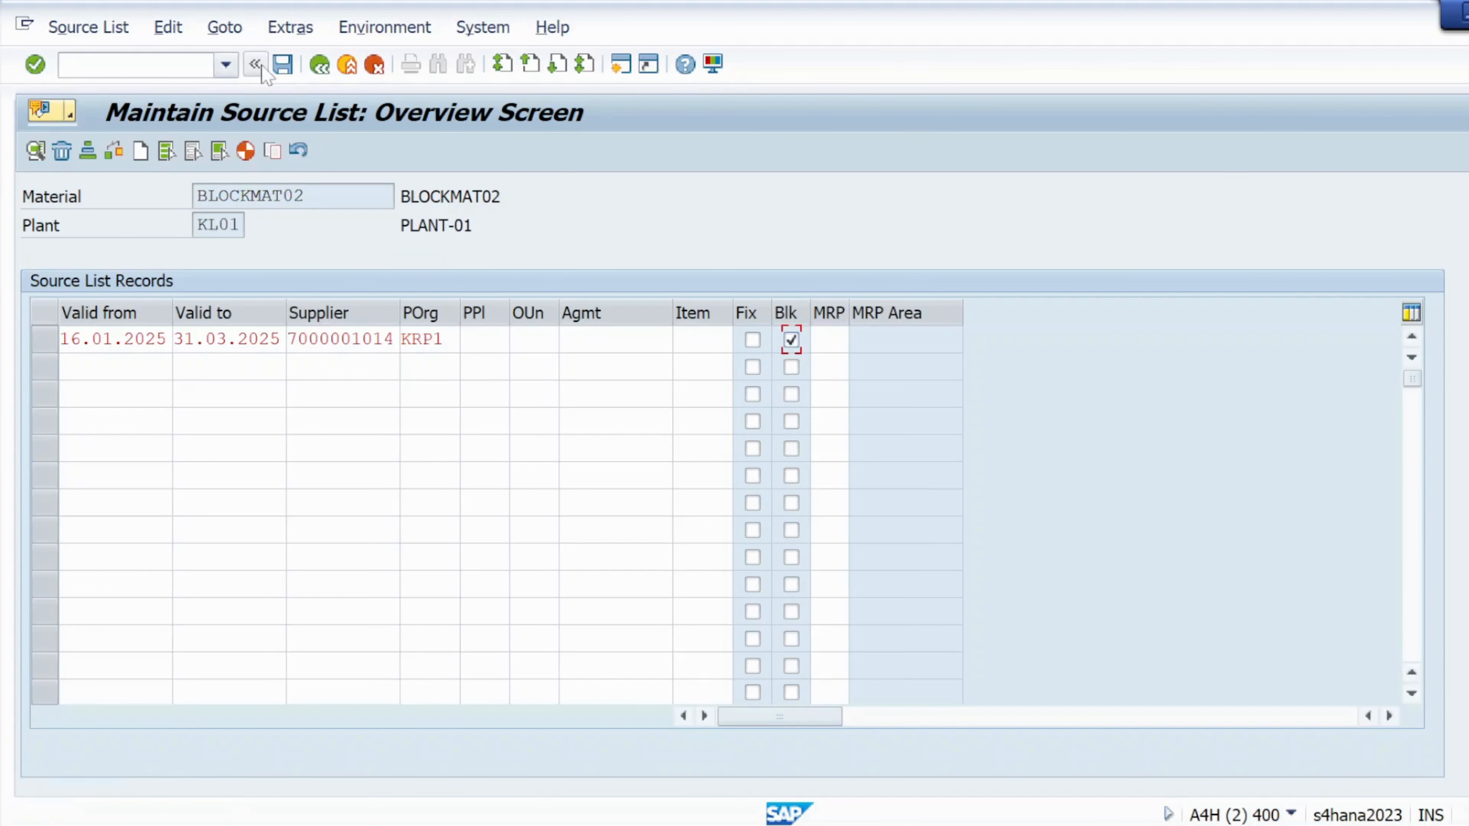
pyautogui.click(282, 63)
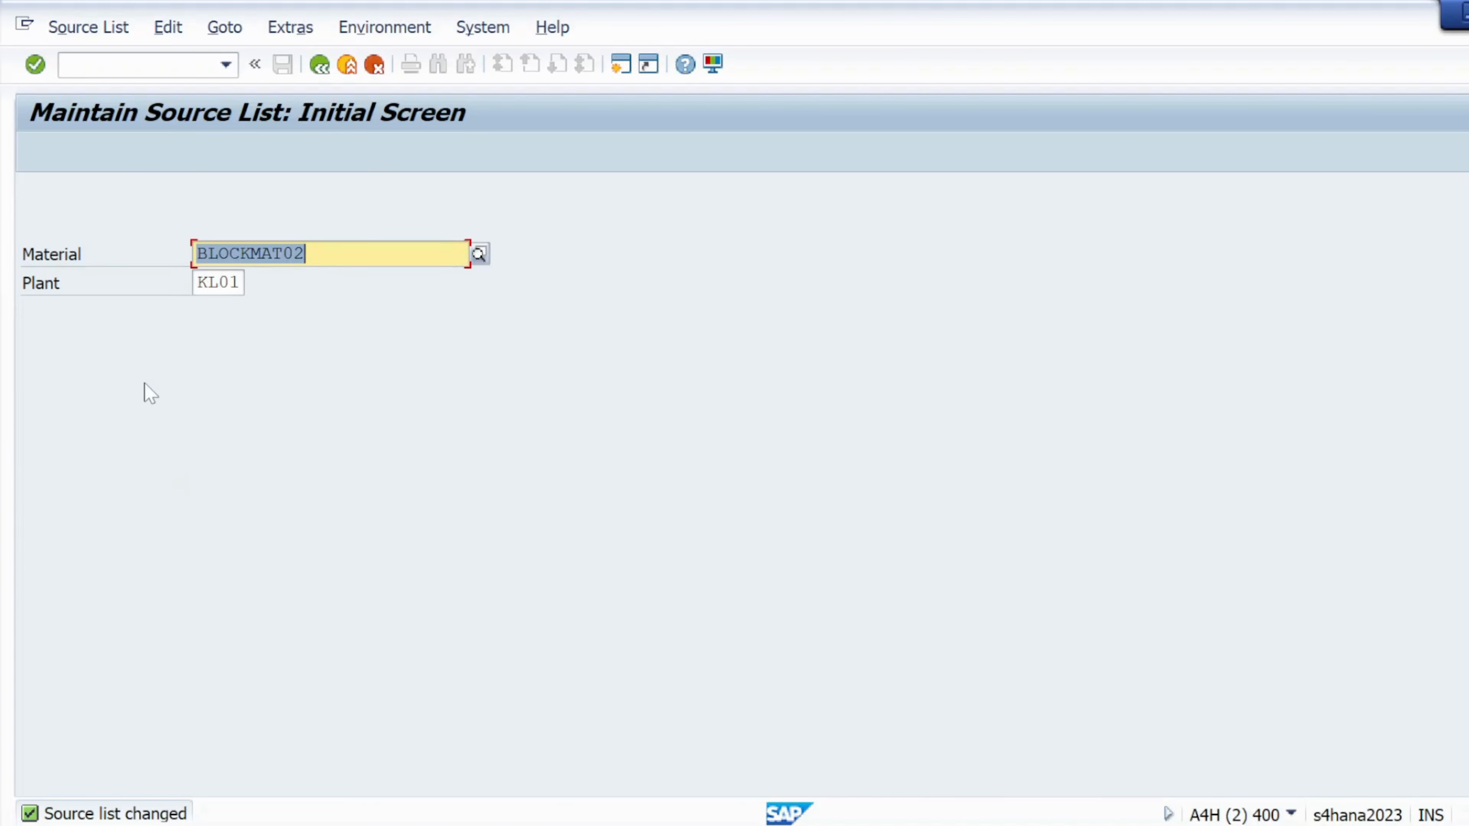
# - In the Notepad notes, highlight the BLOCKMAT02 material line and the supplier number line
pyautogui.click(144, 64)
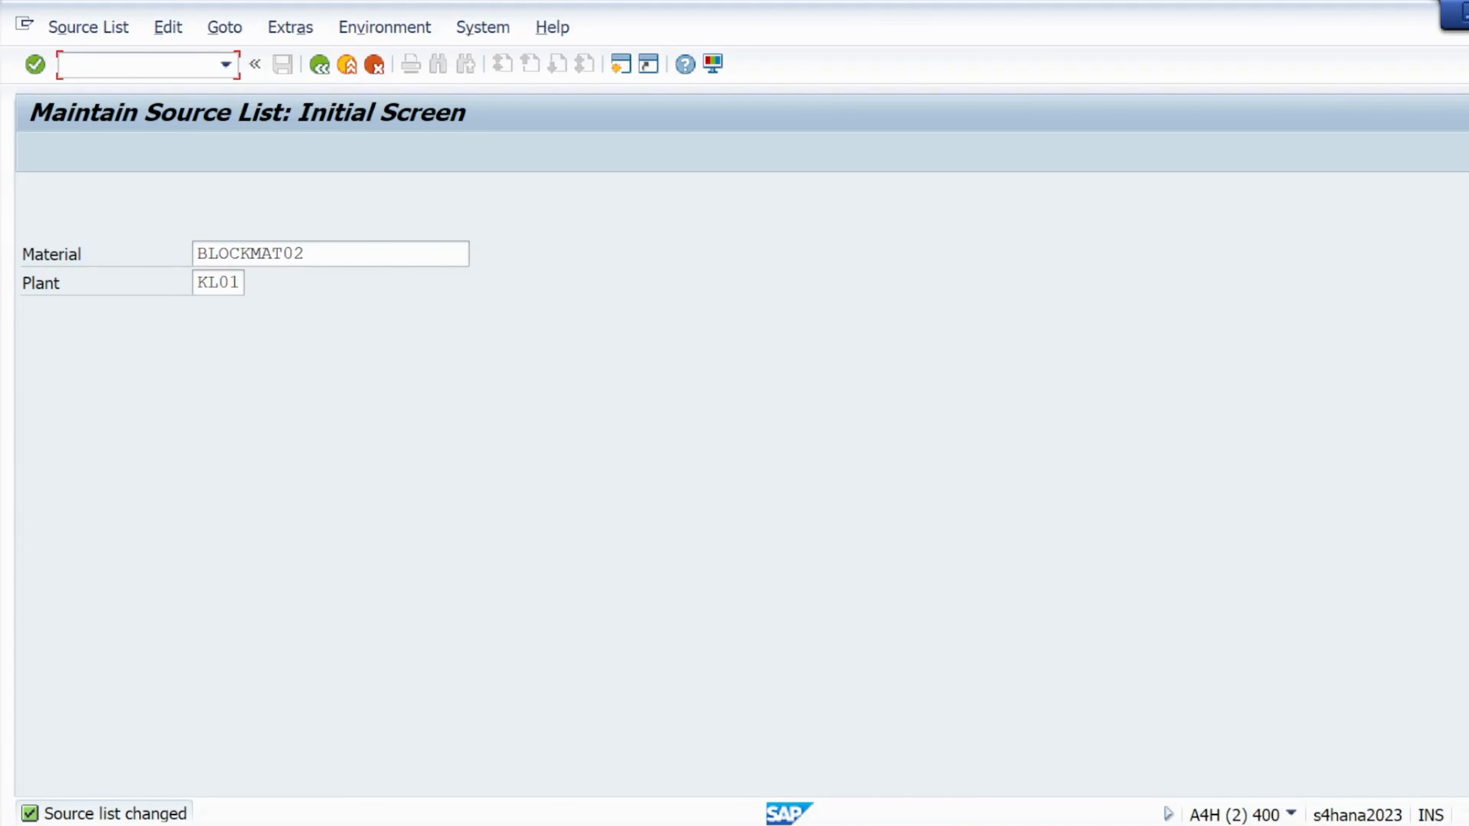
pyautogui.hotkey('alt', 'Tab')
pyautogui.hotkey('alt', 'Tab')
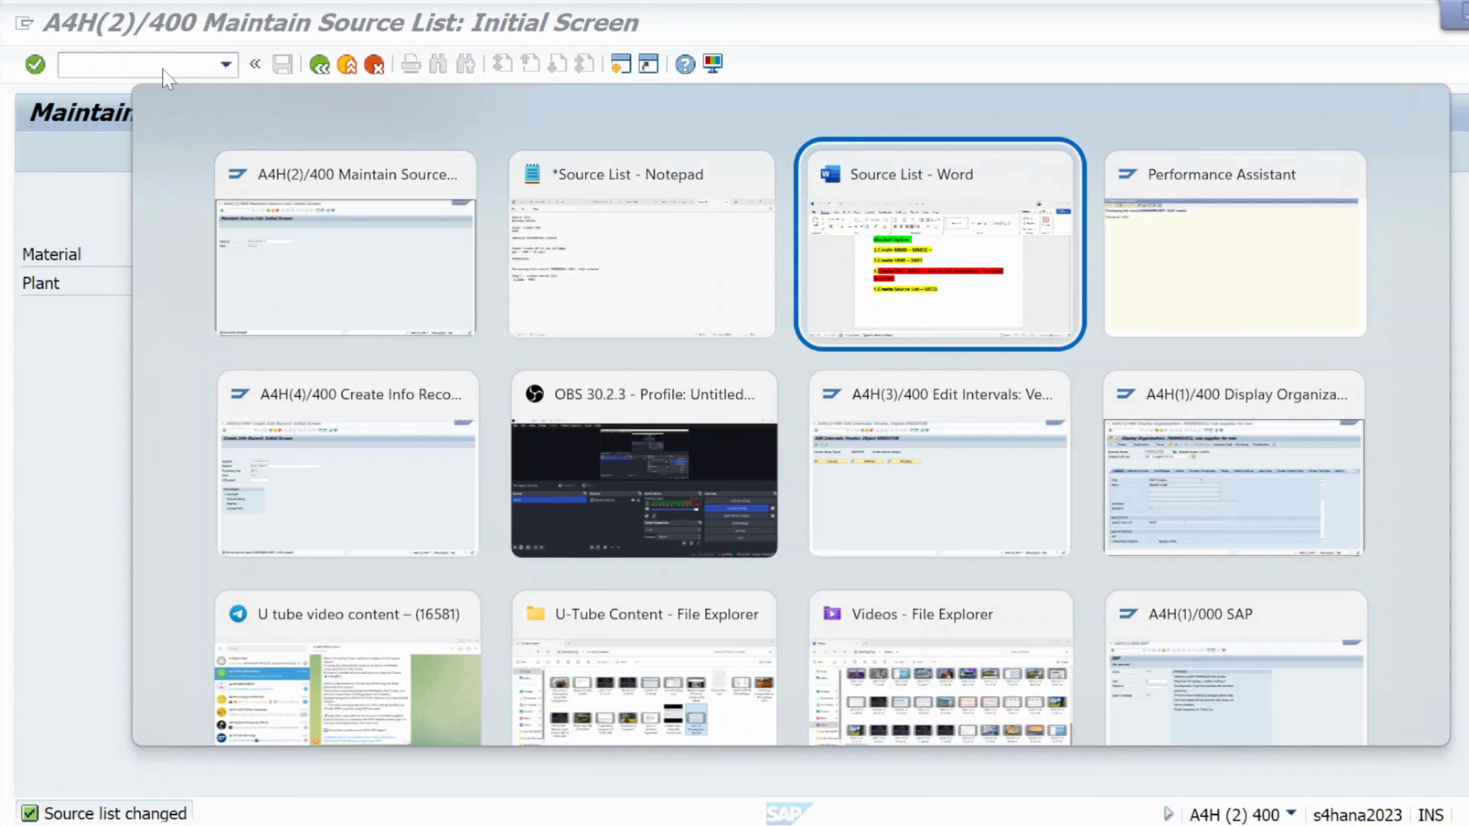
pyautogui.hotkey('alt', 'shift', 'Tab')
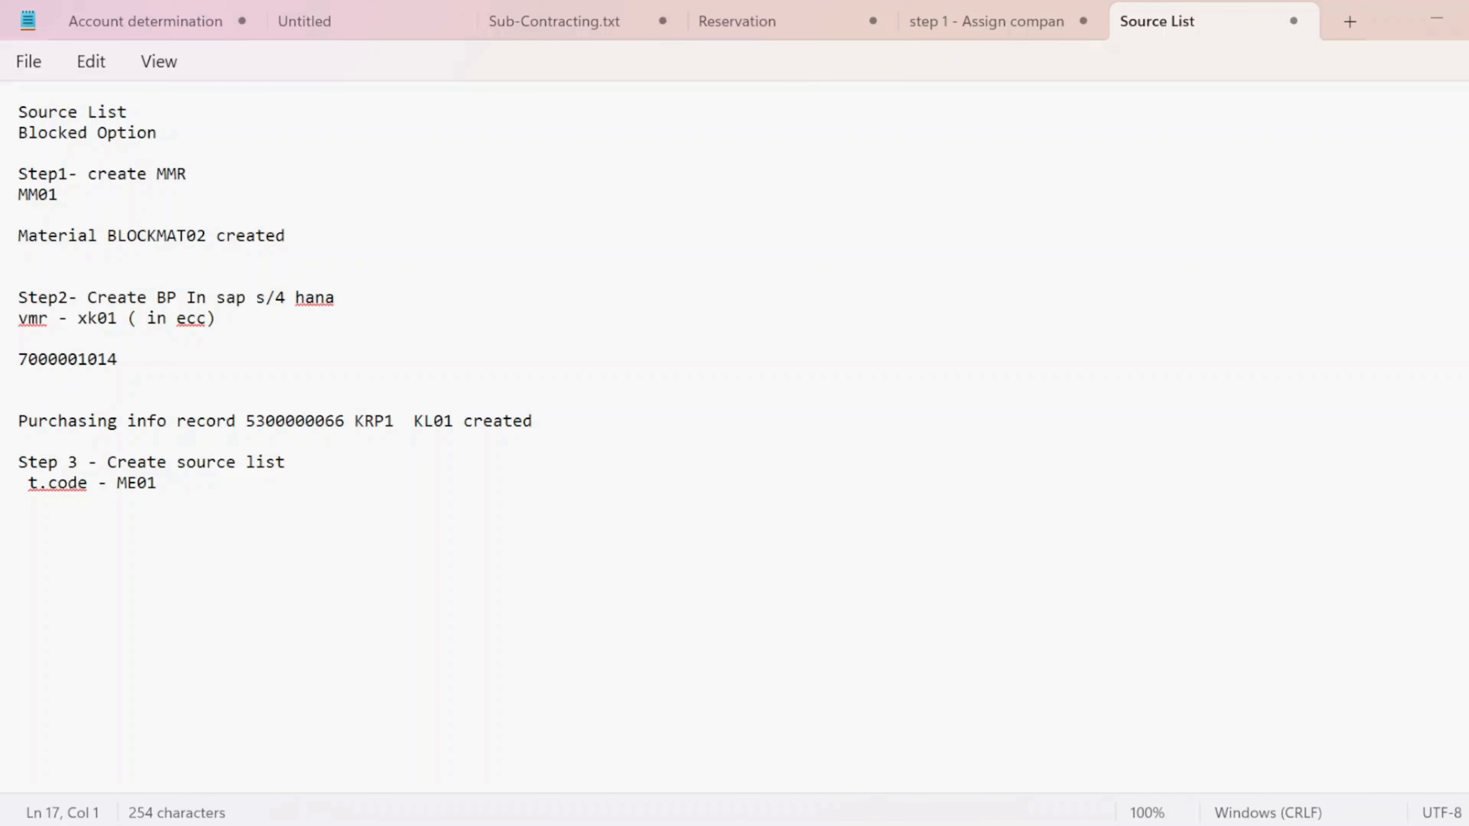
pyautogui.moveTo(207, 235); pyautogui.dragTo(18, 235)
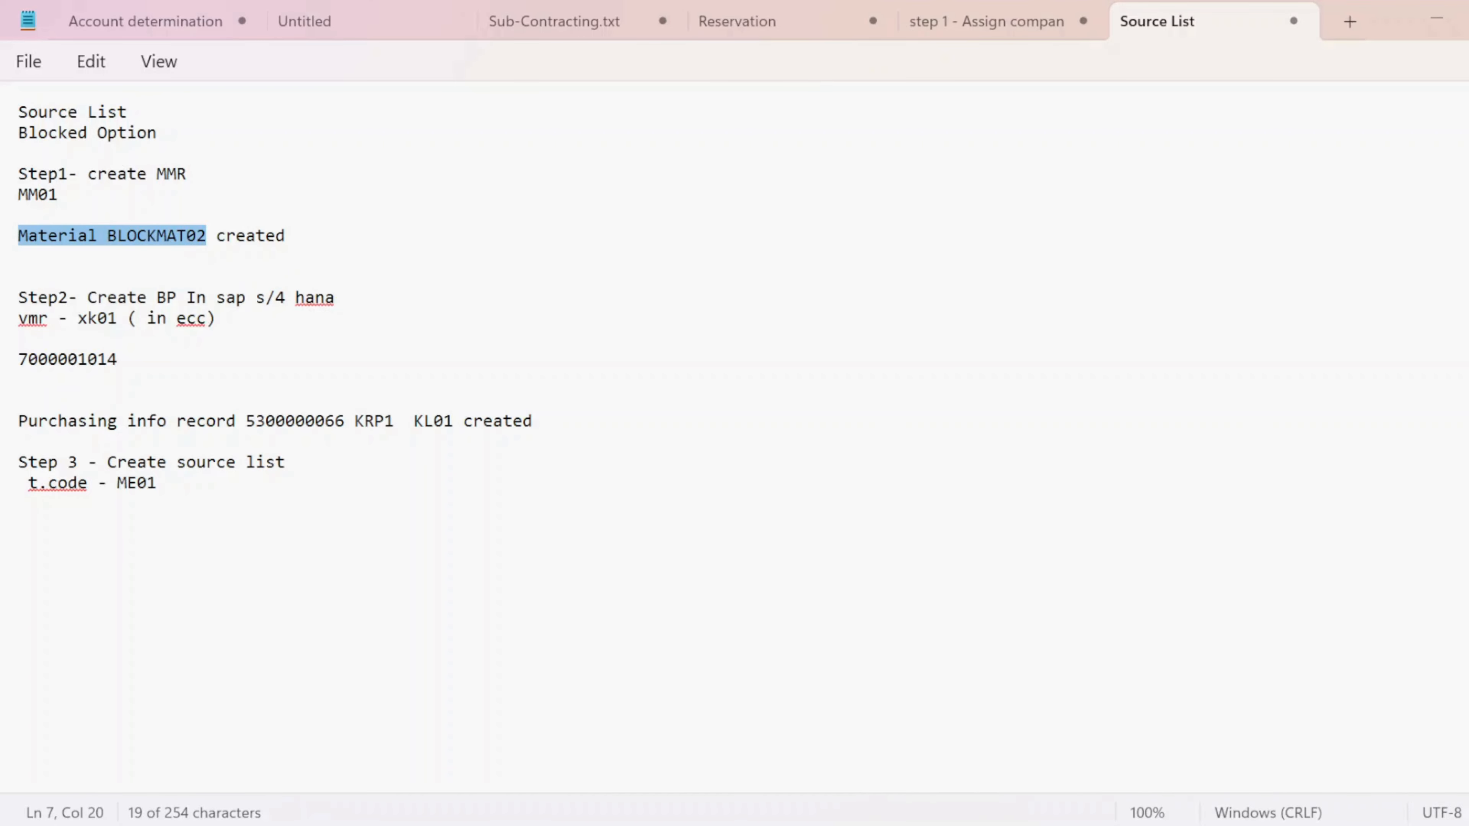
pyautogui.moveTo(116, 359); pyautogui.dragTo(18, 359)
# - Add the line 'Step 4- Create PR --ME51N' to the notes and return to SAP
pyautogui.click(149, 578)
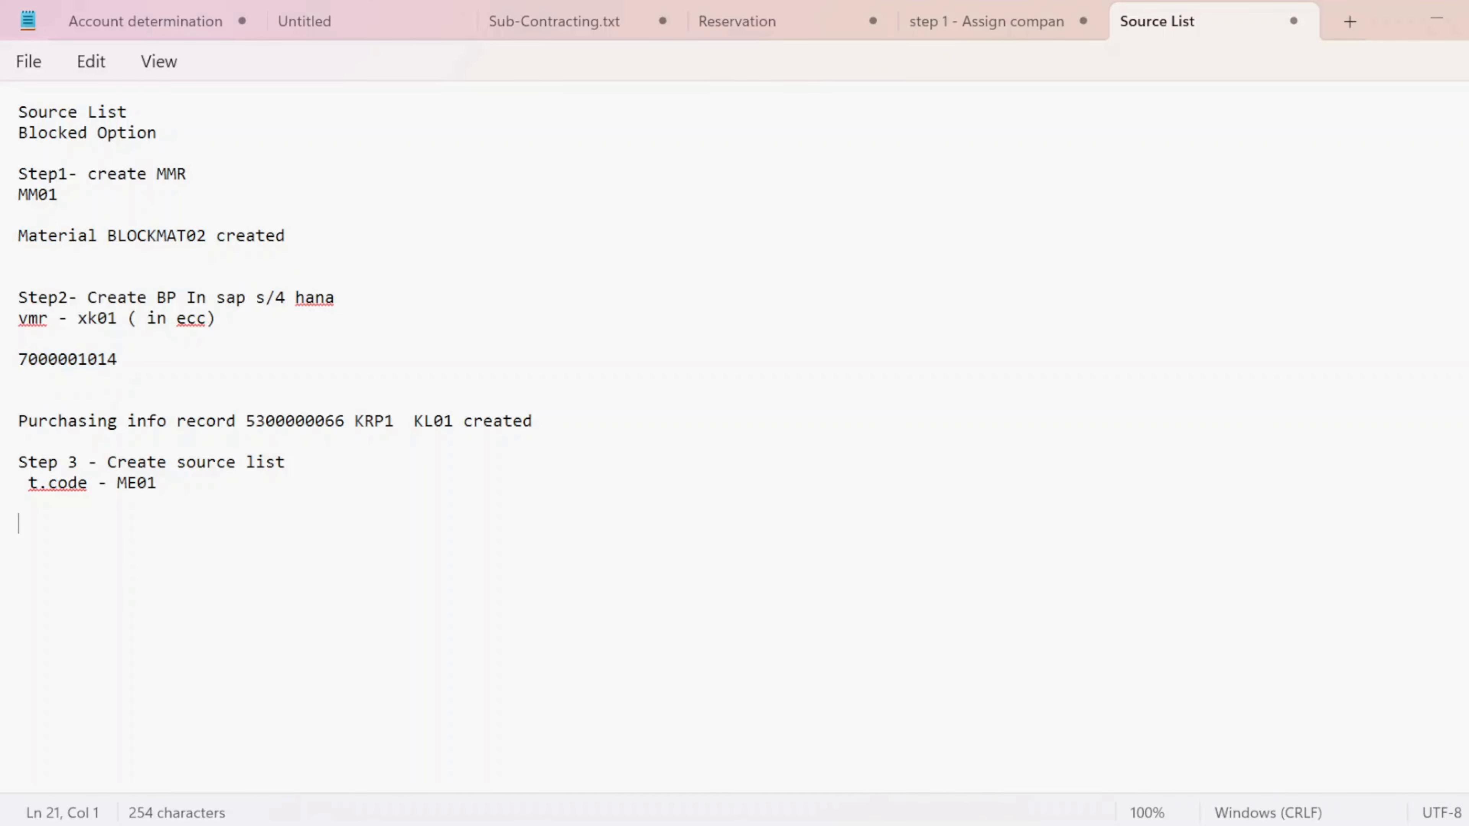
pyautogui.write('S')
pyautogui.press('capslock')
pyautogui.write('tep')
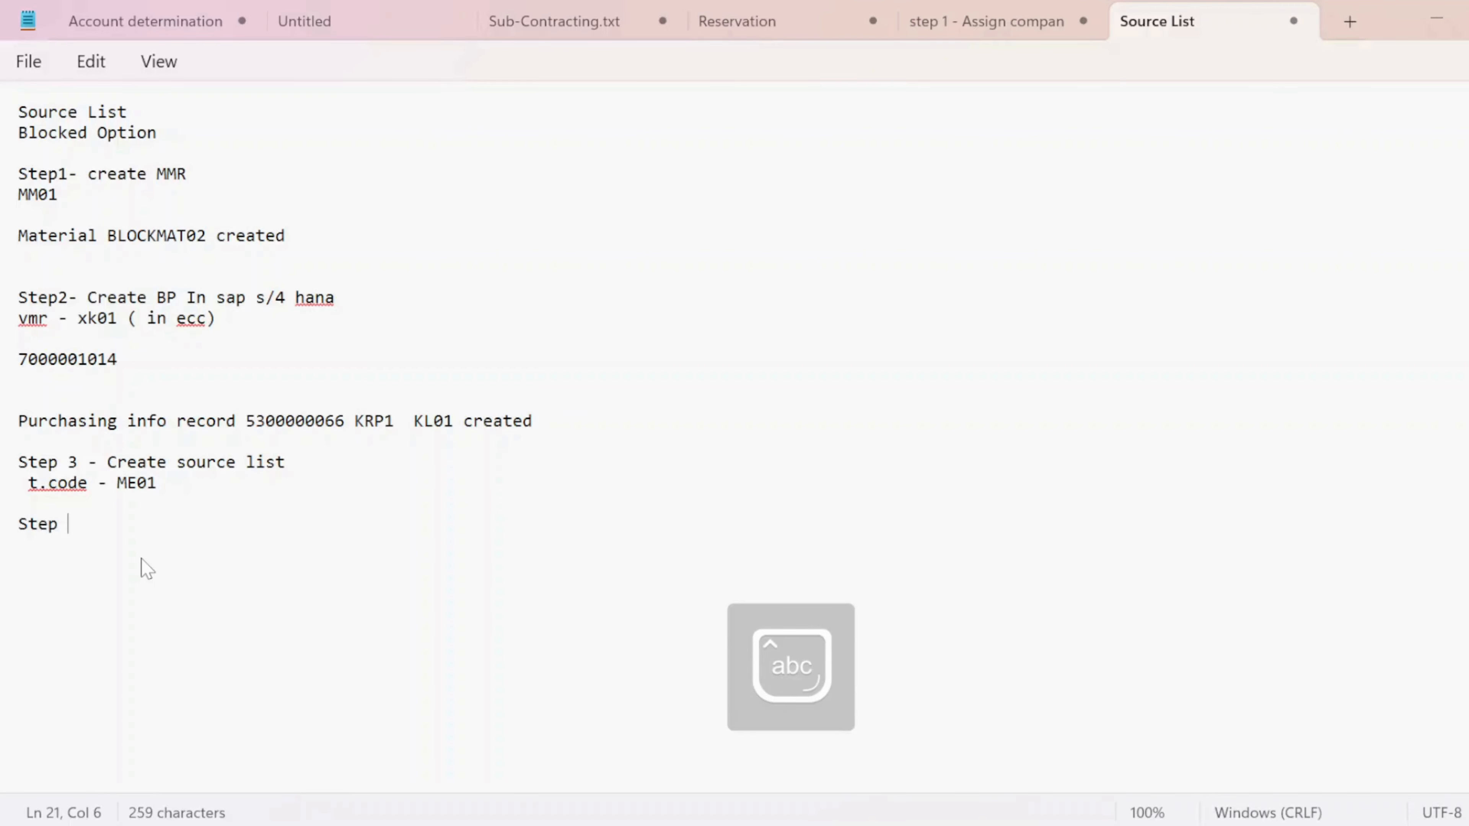
pyautogui.write(' 4-')
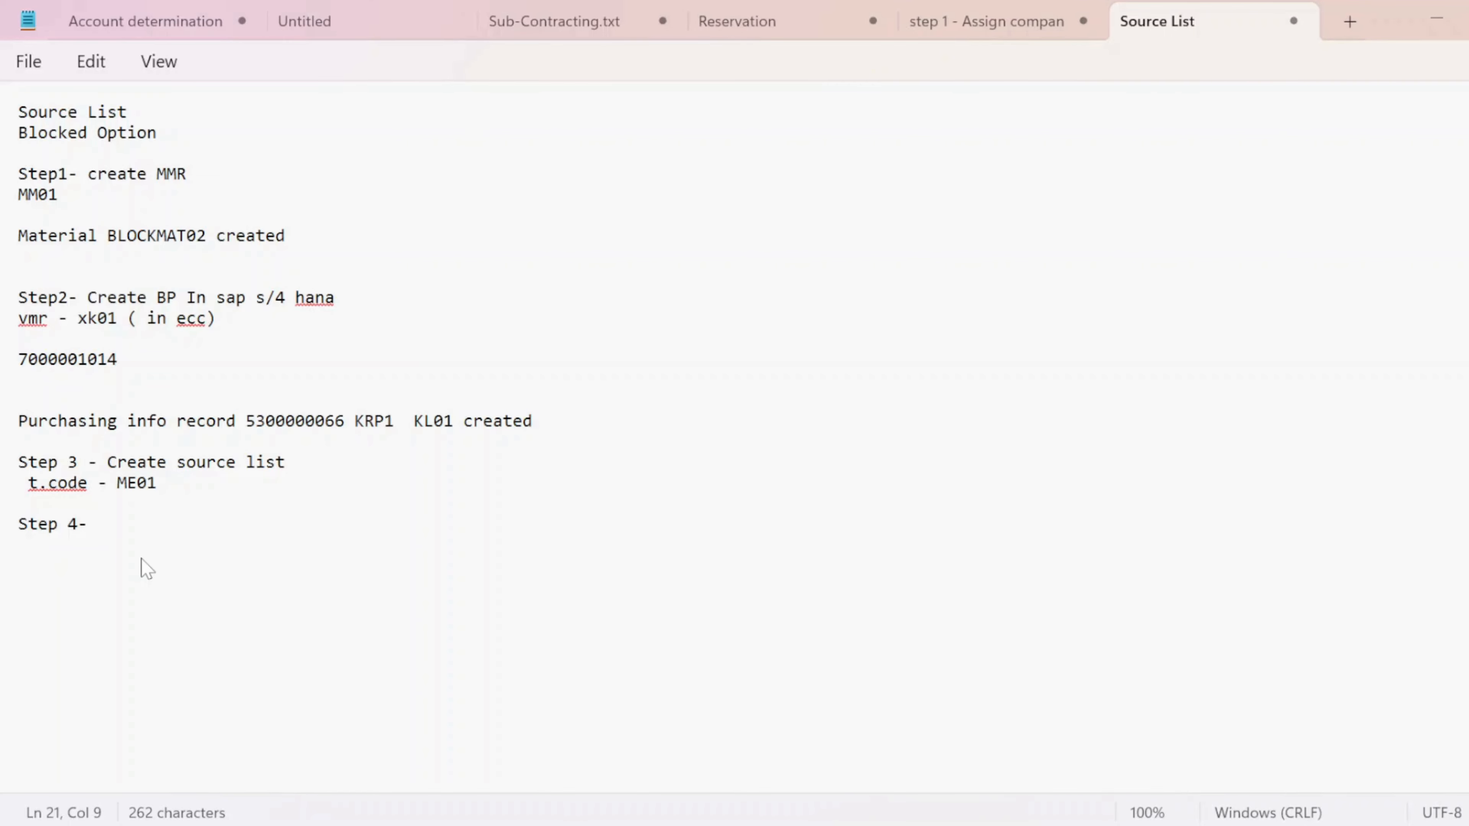
pyautogui.press('capslock')
pyautogui.write('C')
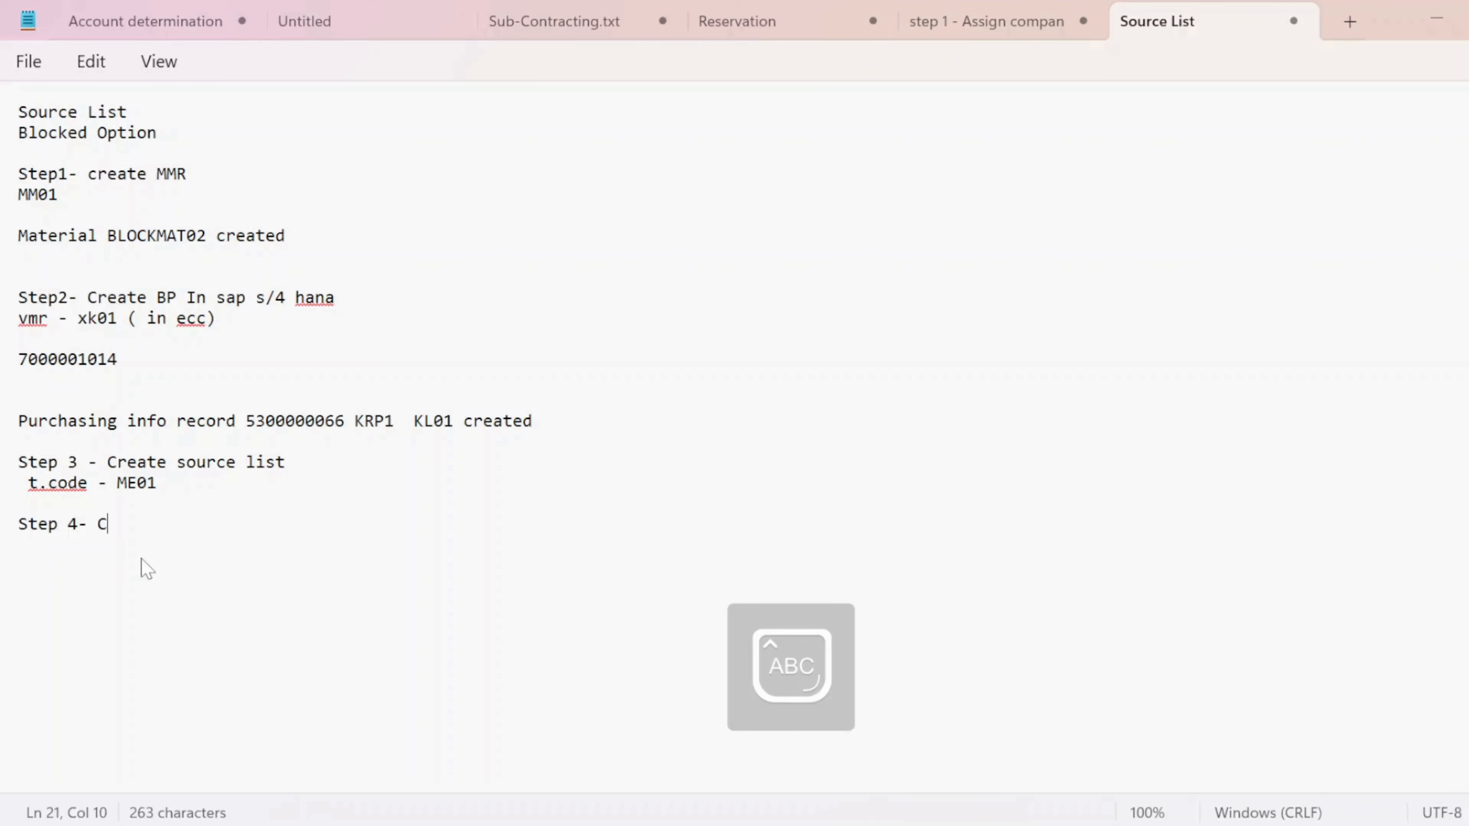
pyautogui.press('capslock')
pyautogui.write('reate')
pyautogui.press('capslock')
pyautogui.write('PR --ME')
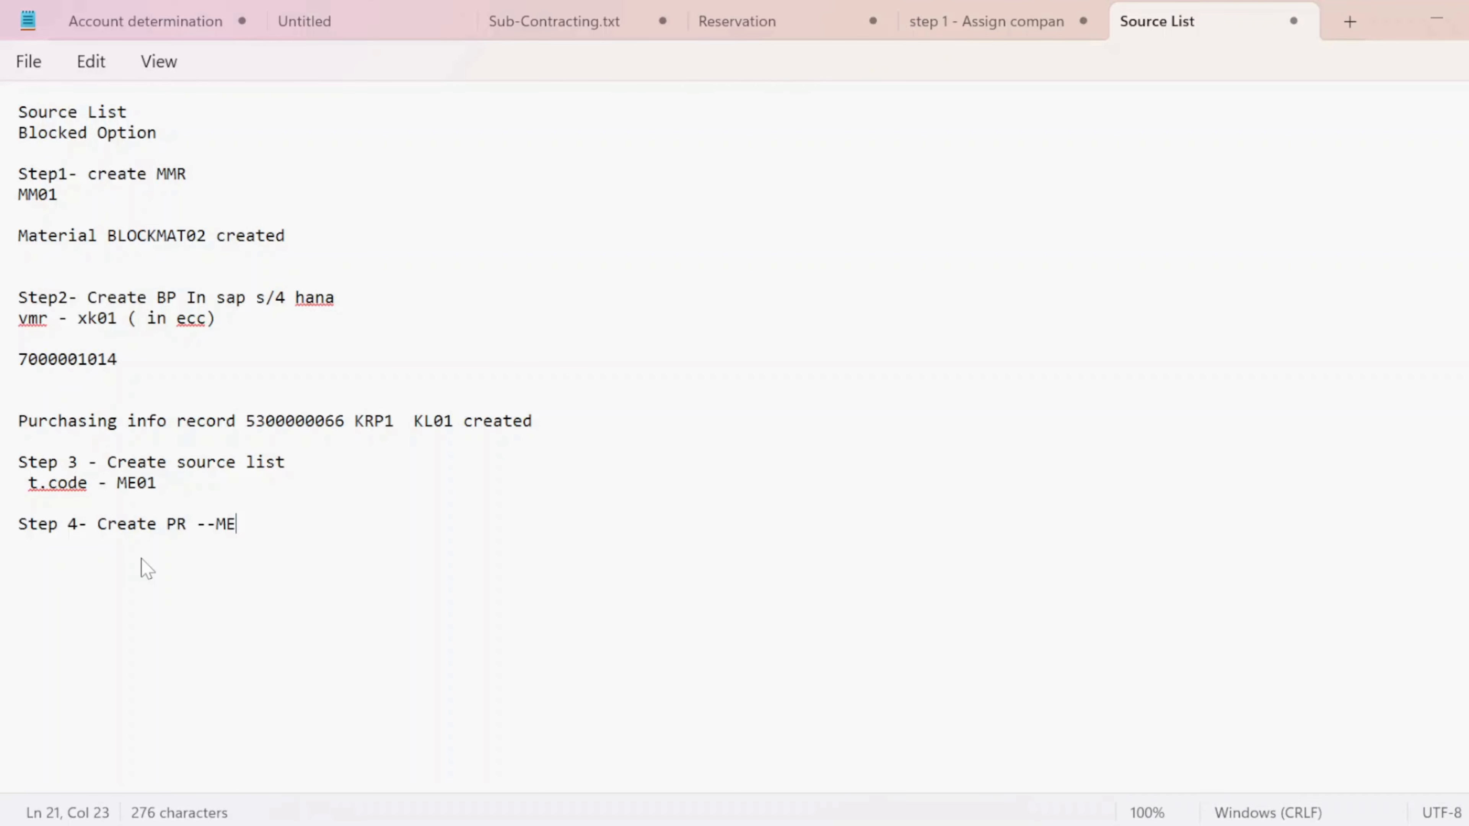
pyautogui.write('51N')
pyautogui.press('Return')
pyautogui.press('Return')
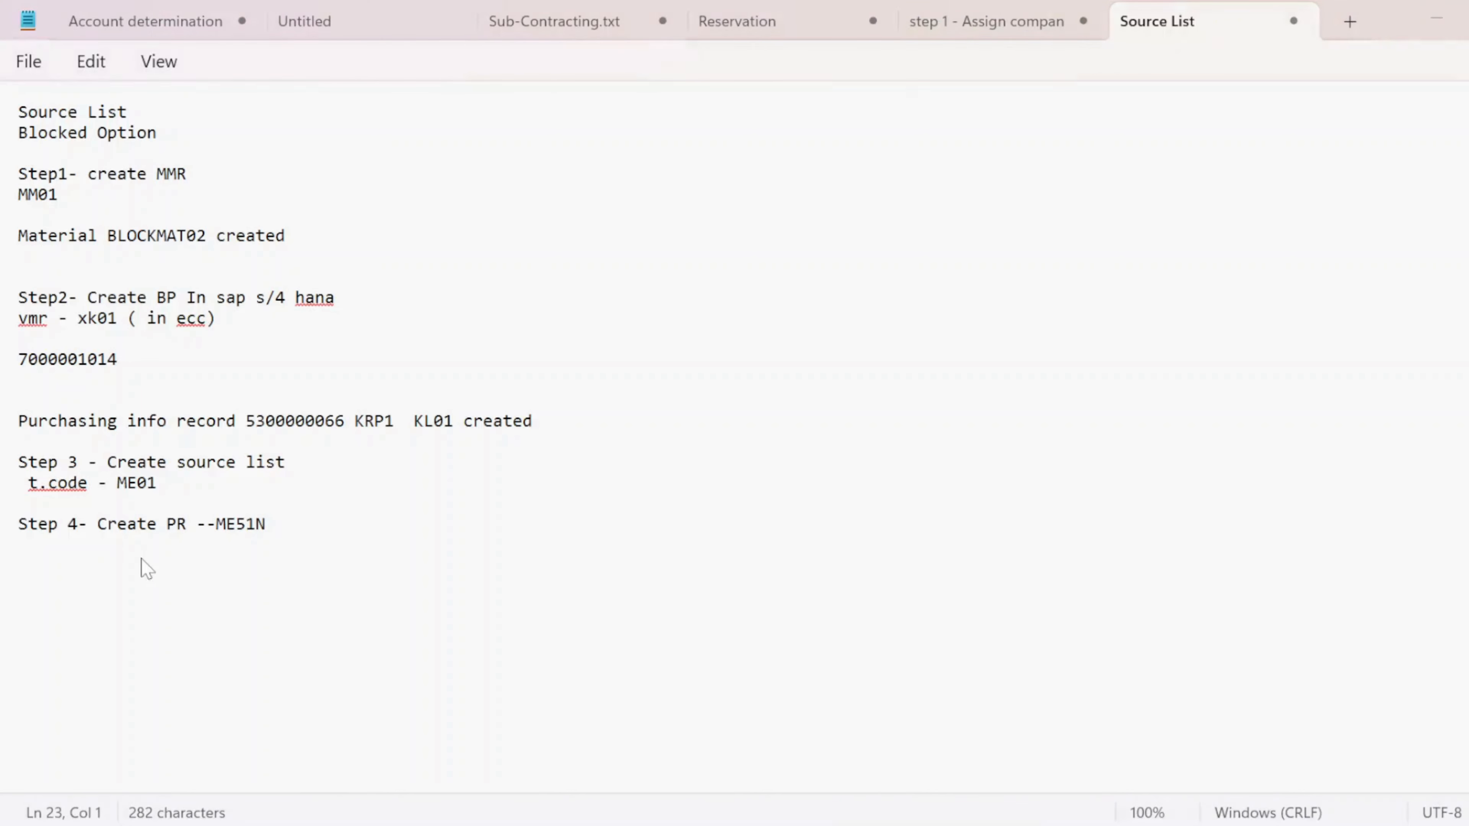
pyautogui.hotkey('alt', 'Tab')
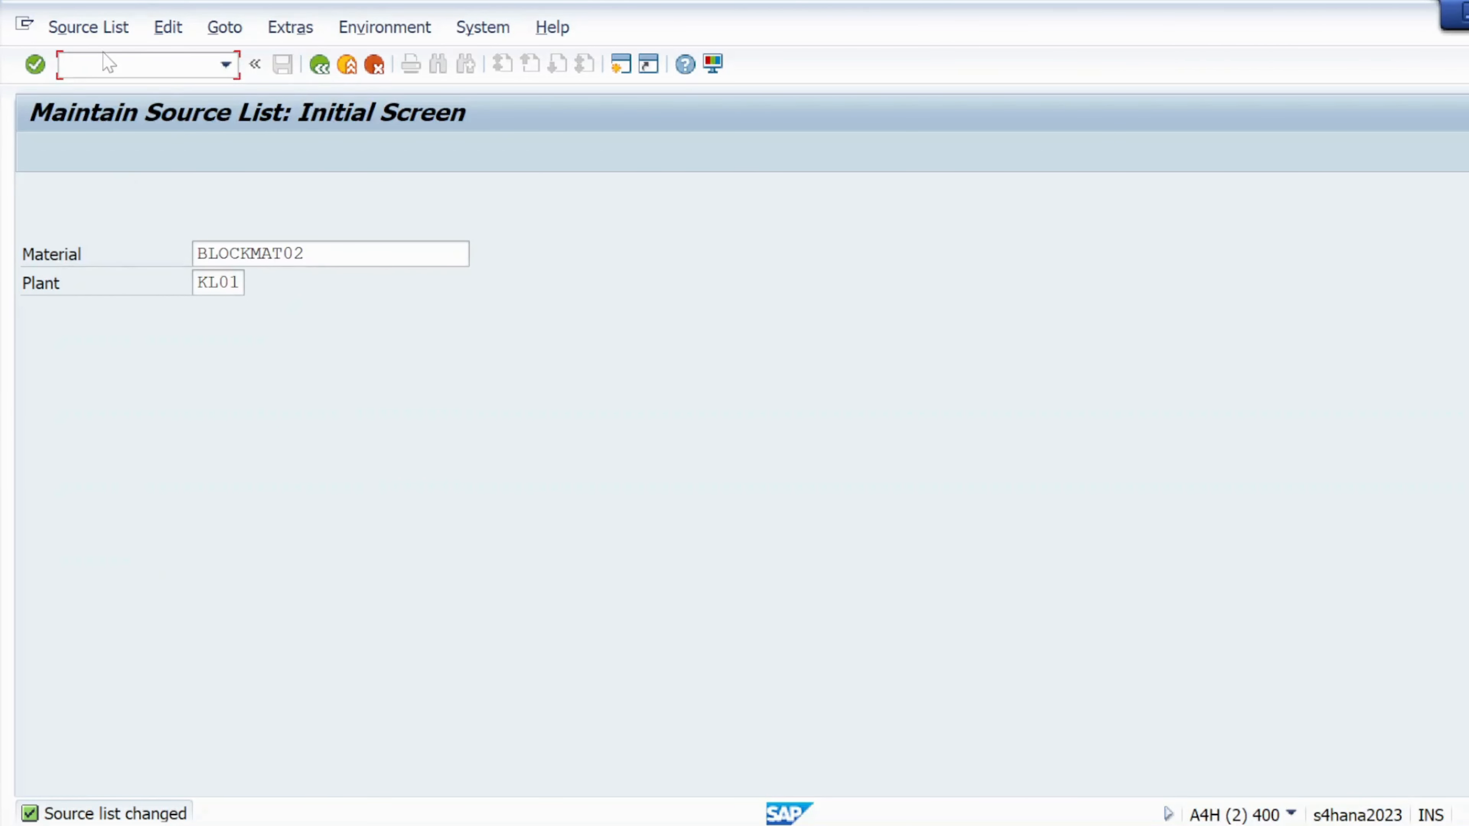
# - Start a new purchase requisition with /NME51N, hiding the help panel and expanding header texts and item overview
pyautogui.write('/NME51N')
pyautogui.press('Return')
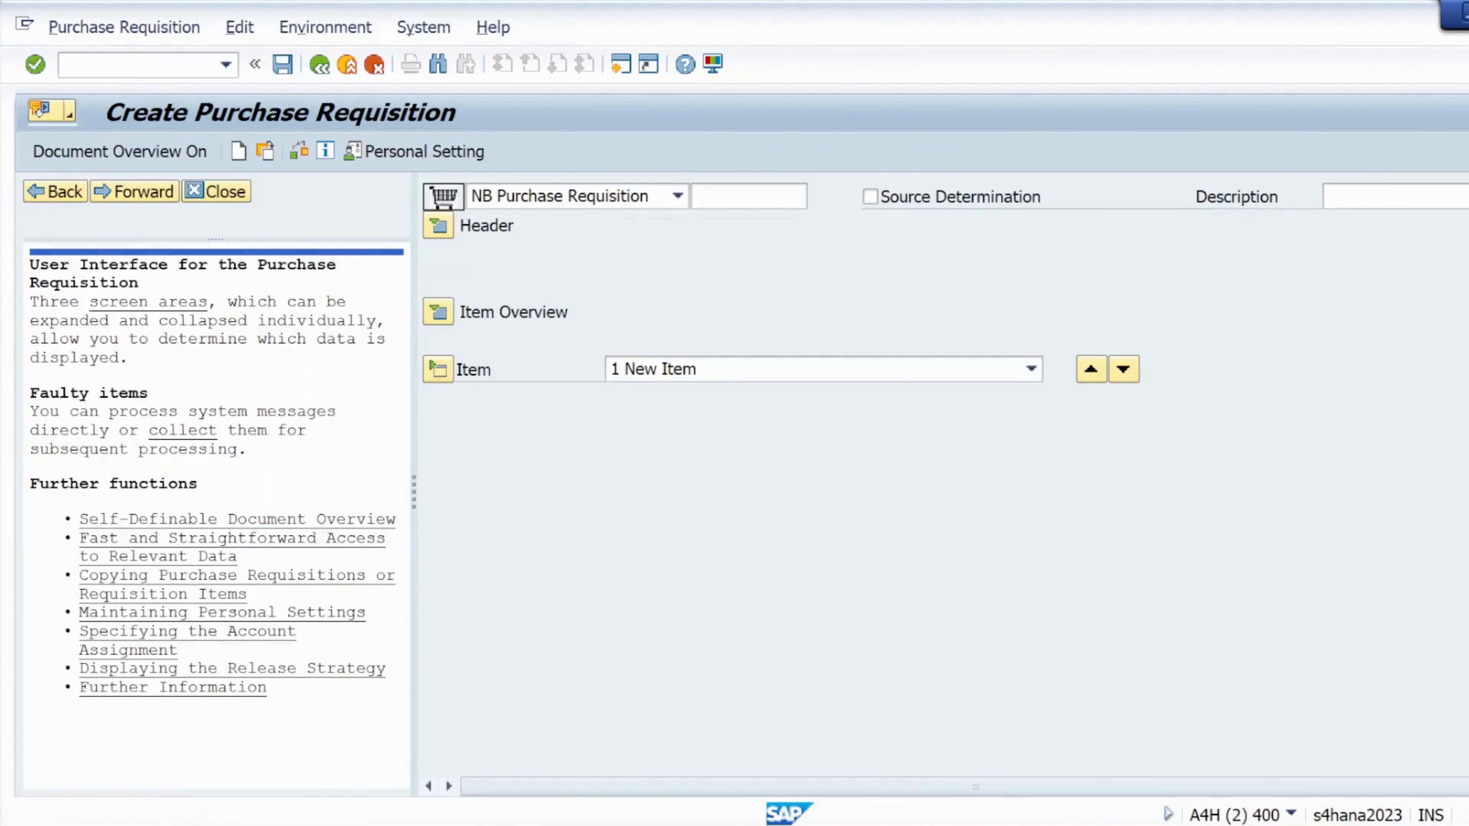
pyautogui.click(216, 191)
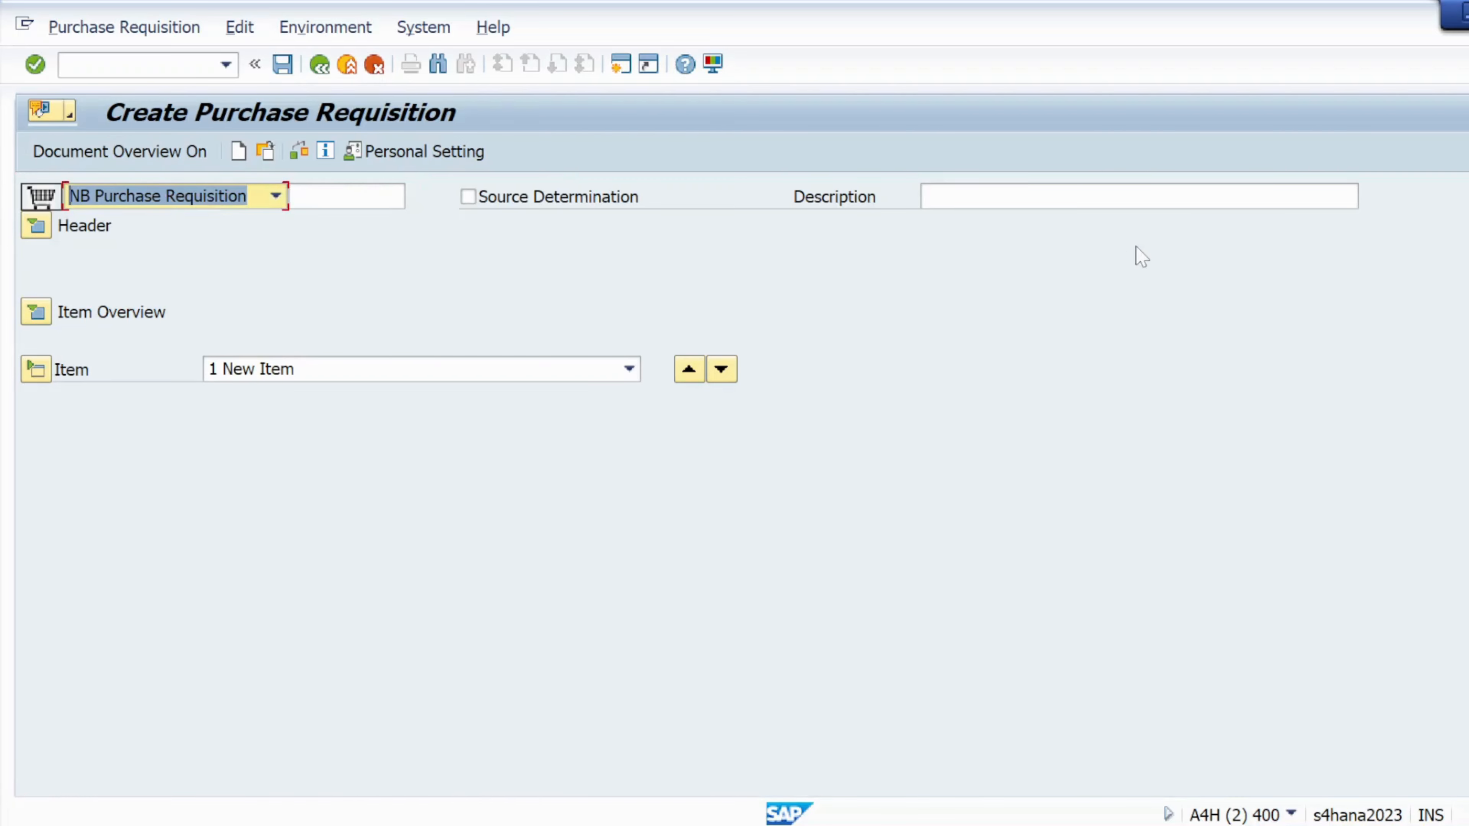
pyautogui.click(30, 227)
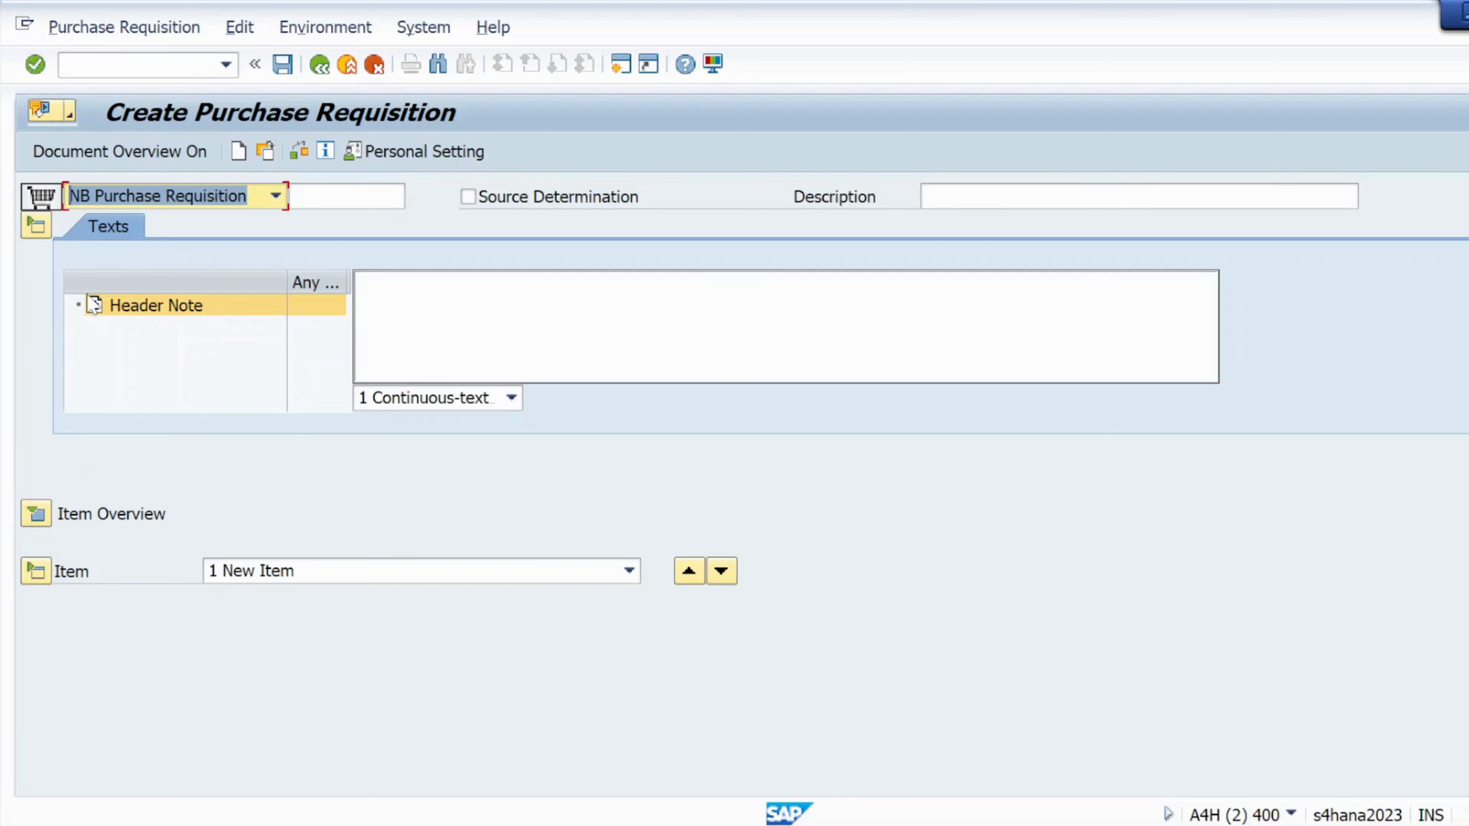
pyautogui.click(36, 513)
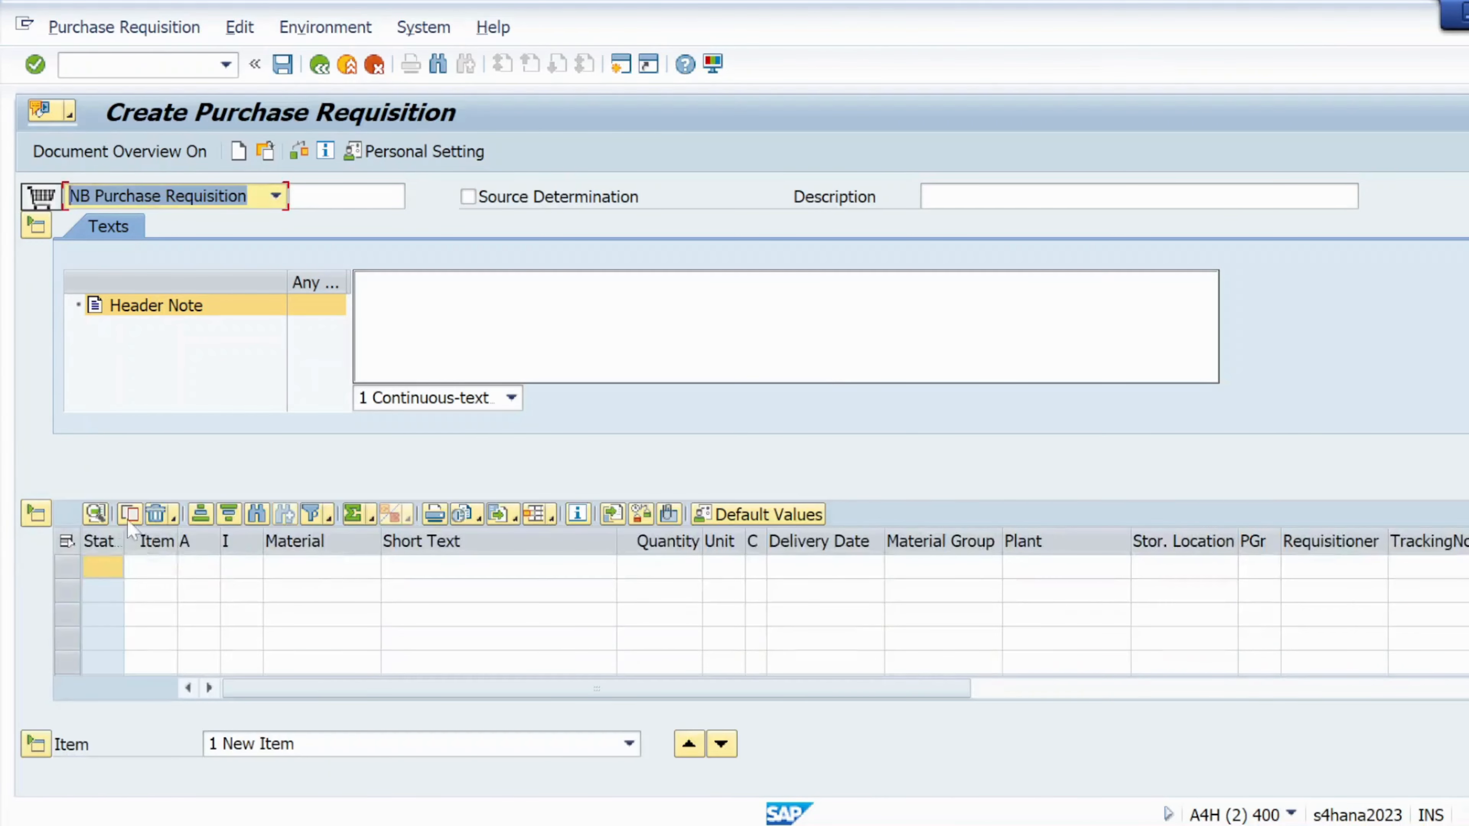
# - Copy the material number BLOCKMAT02 from the Source List notes for the first item
pyautogui.click(314, 568)
pyautogui.hotkey('alt', 'Tab')
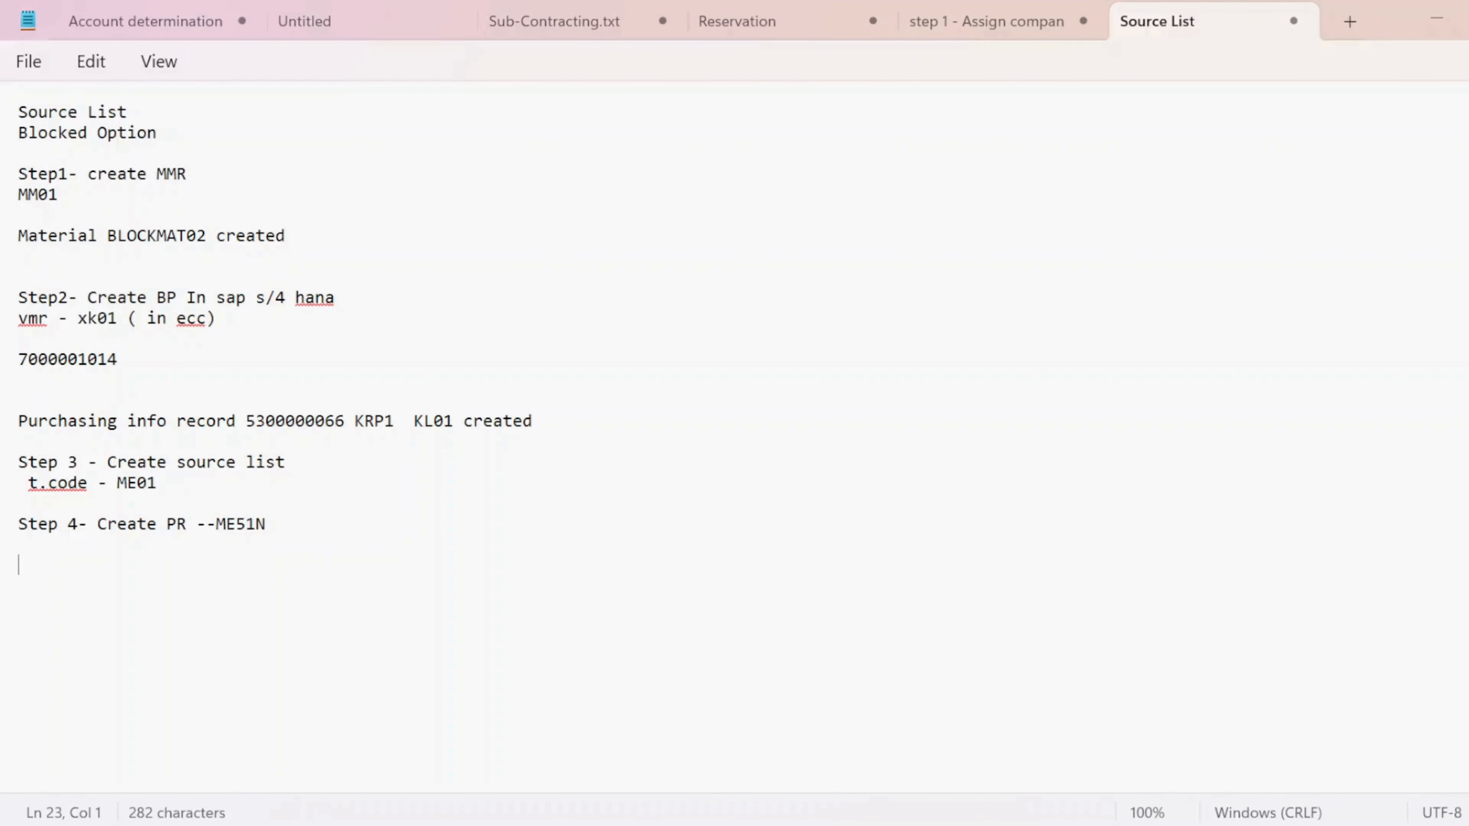
pyautogui.moveTo(207, 236); pyautogui.dragTo(103, 241)
pyautogui.hotkey('ctrl', 'c')
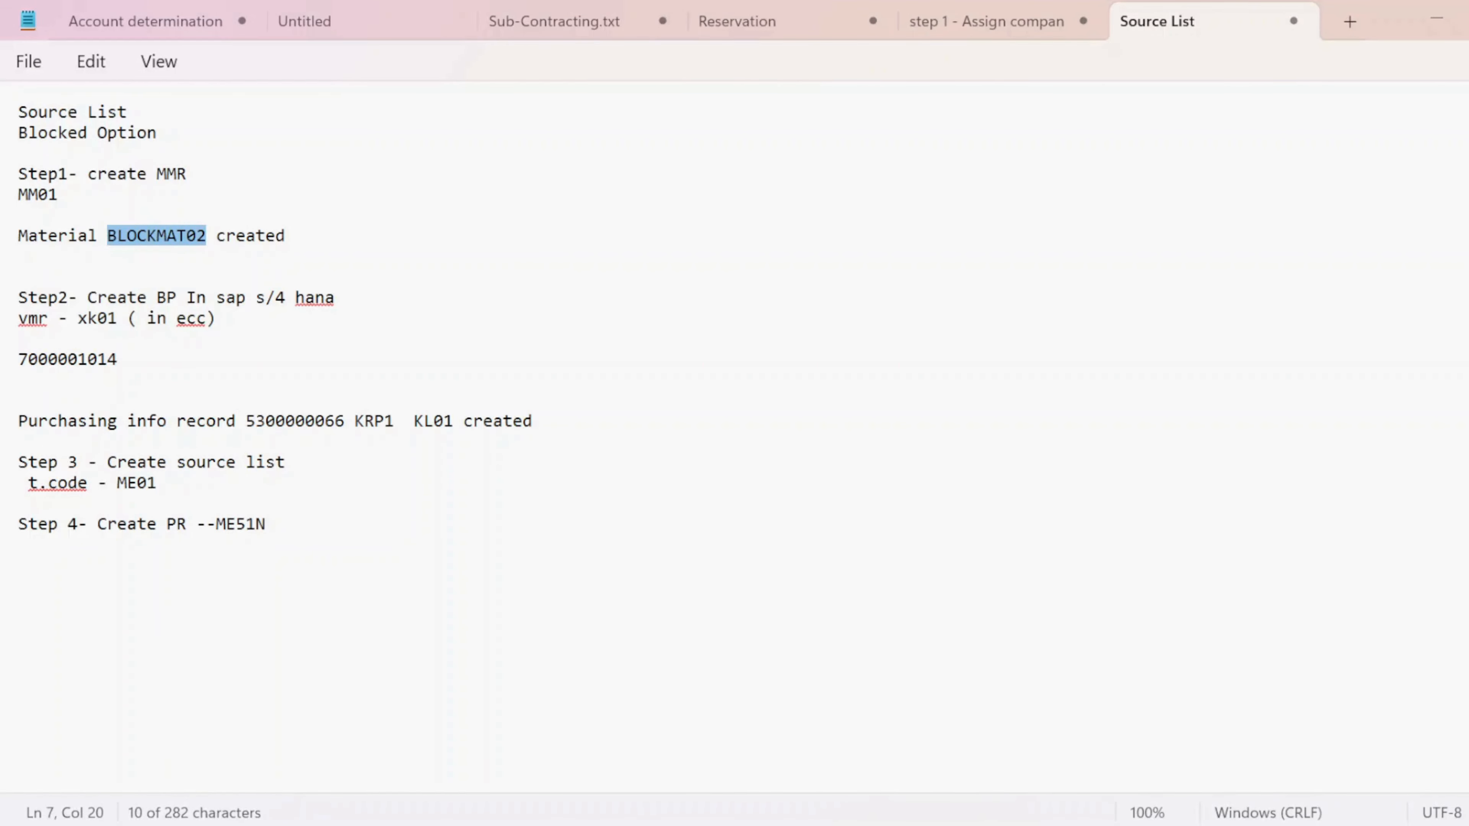
pyautogui.hotkey('alt', 'Tab')
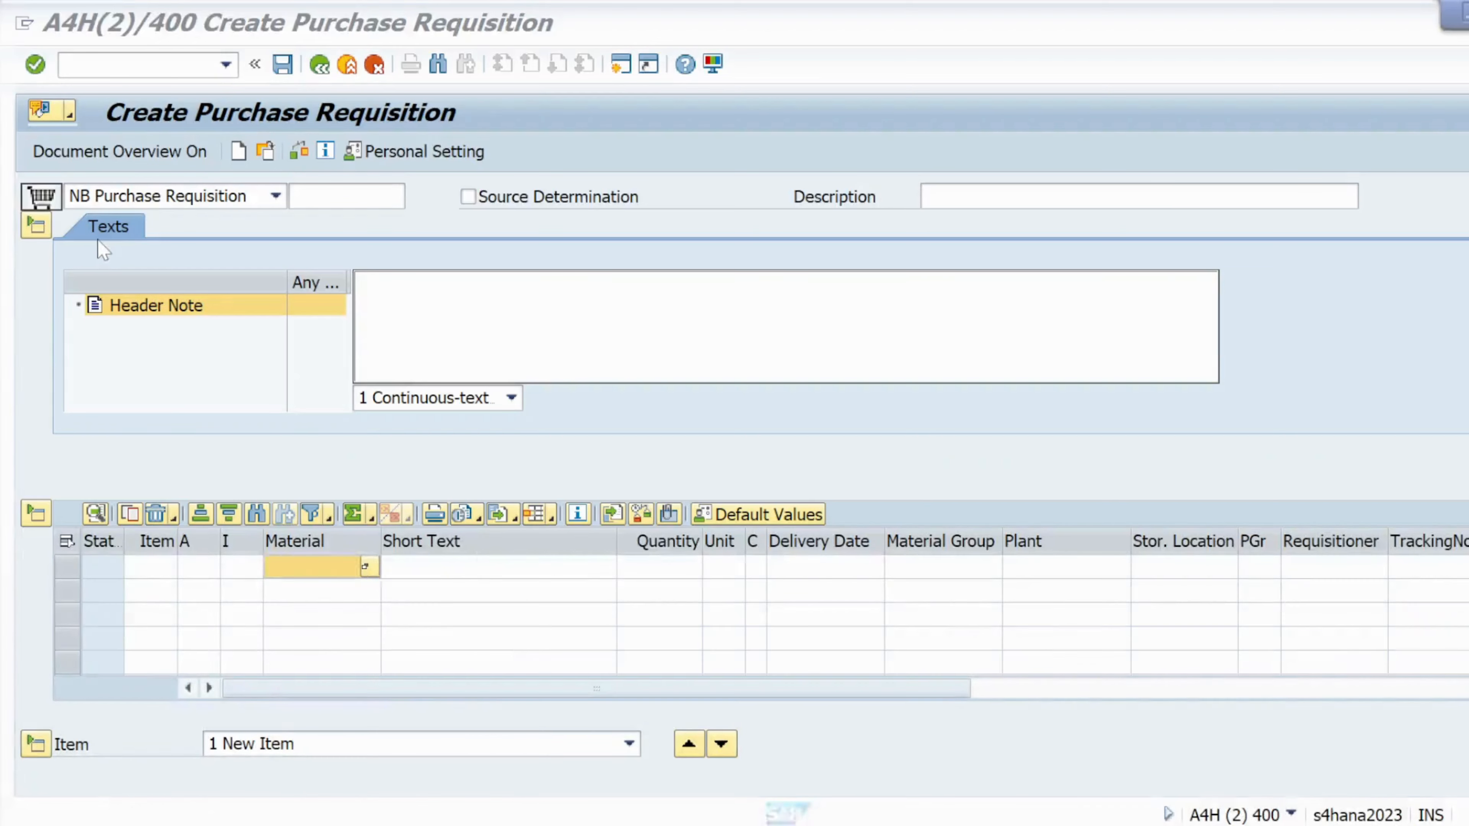
# - Enter material BLOCKMAT02 with quantity 100 on the first requisition item
pyautogui.hotkey('ctrl', 'v')
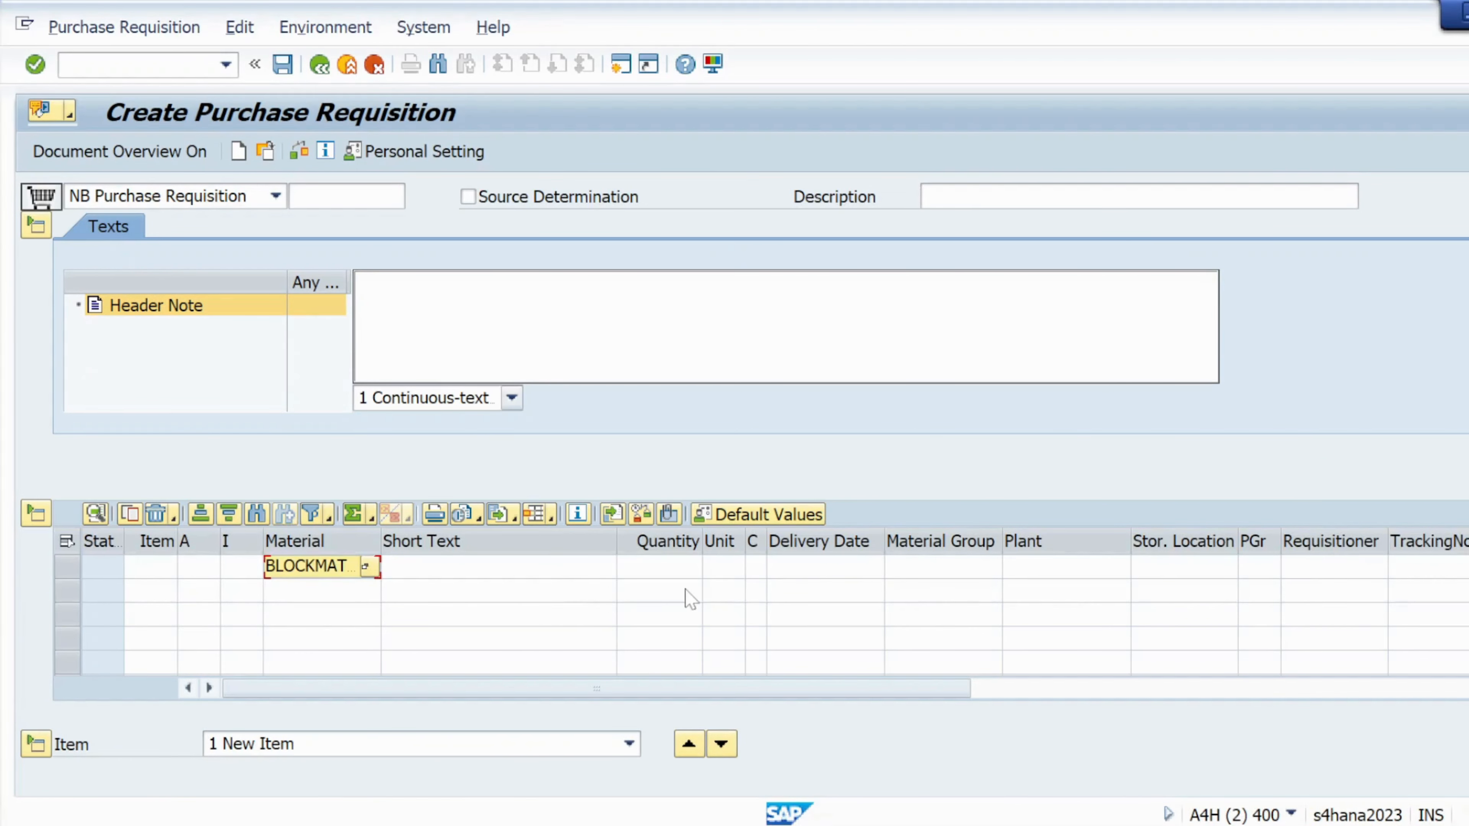
pyautogui.click(644, 567)
pyautogui.write('100')
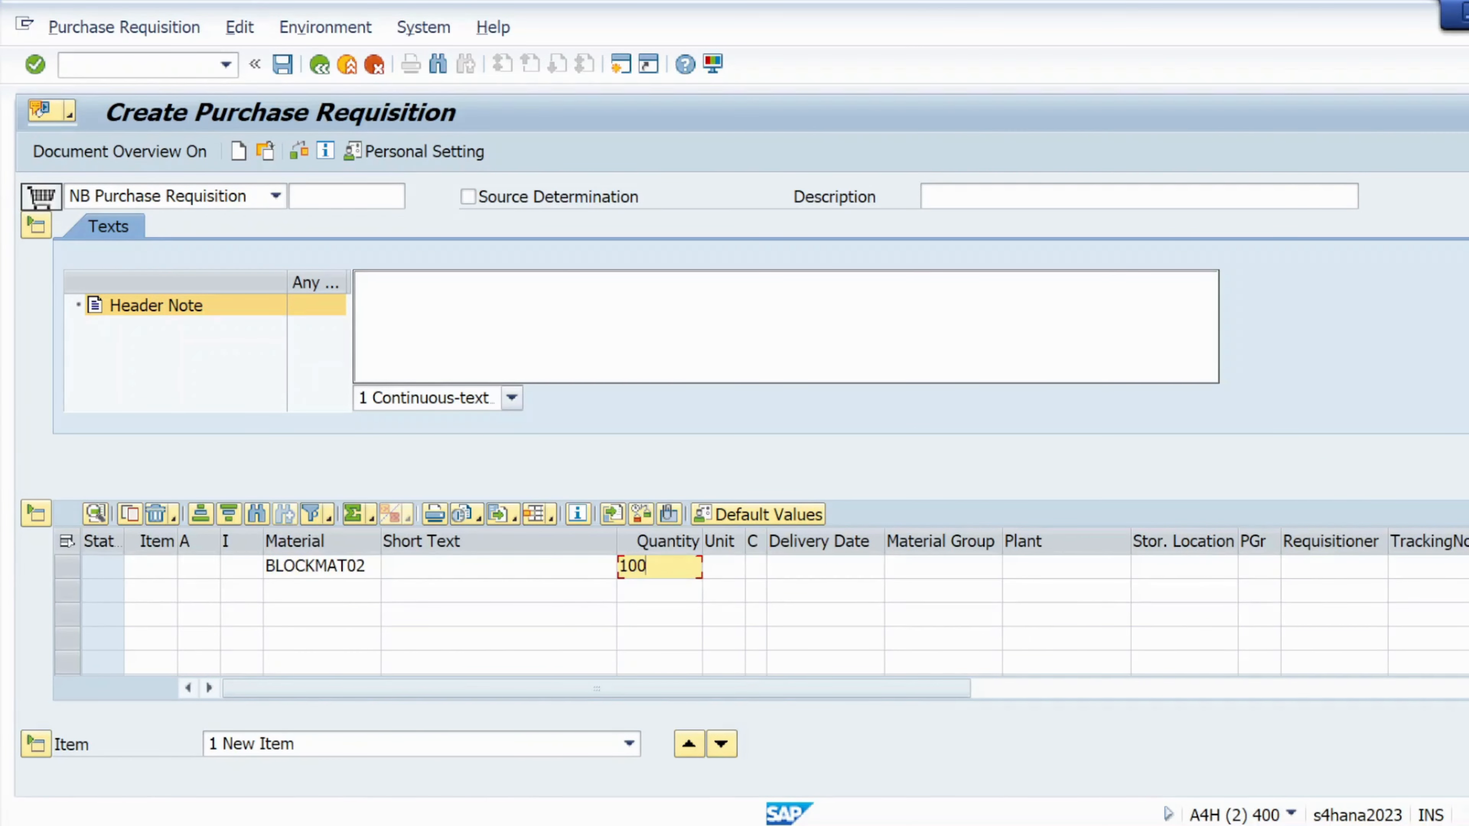
pyautogui.press('Tab')
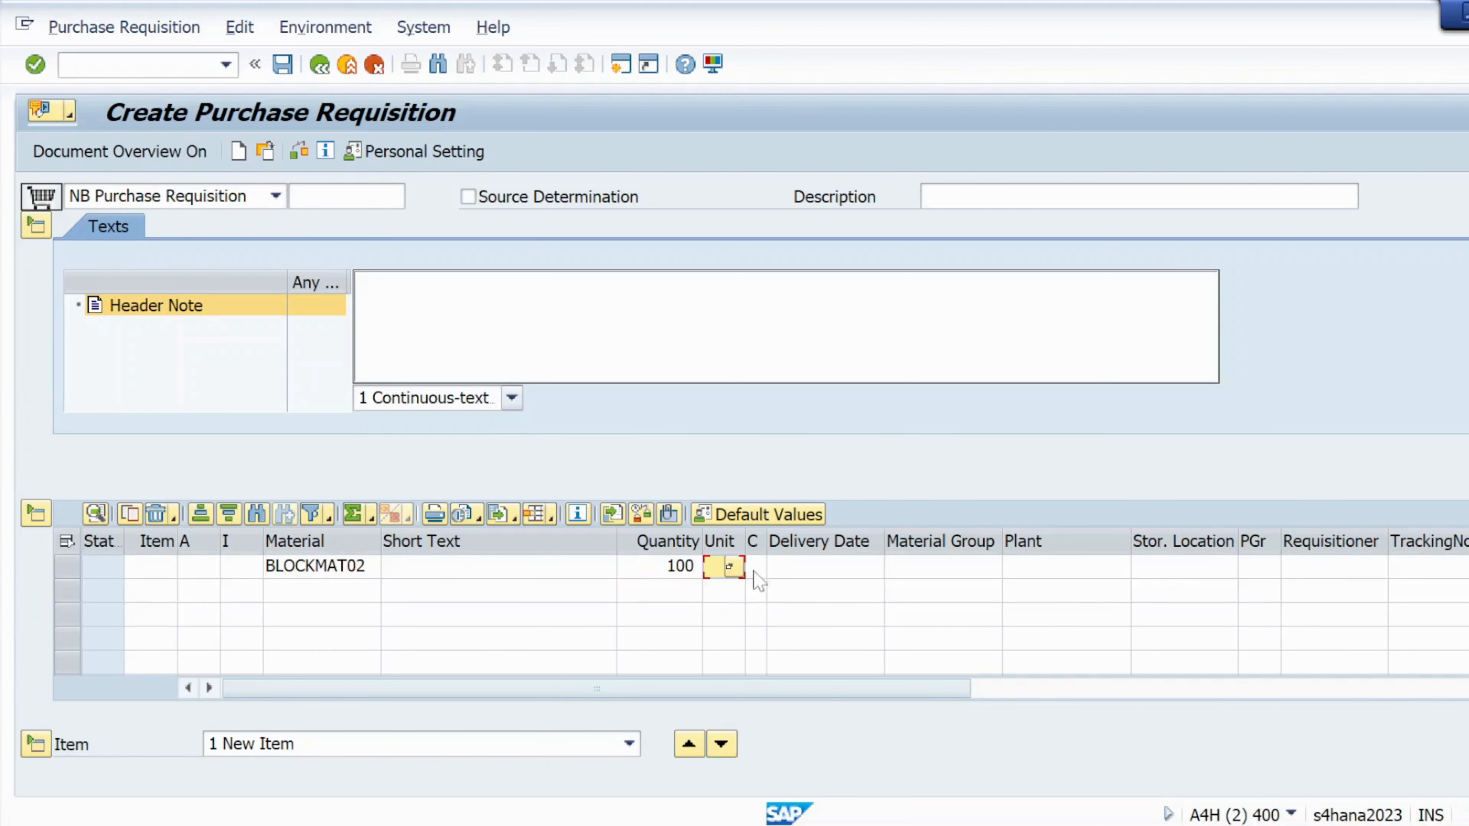
# - Set the item's unit of measure to EA (Each) from the unit list
pyautogui.click(729, 566)
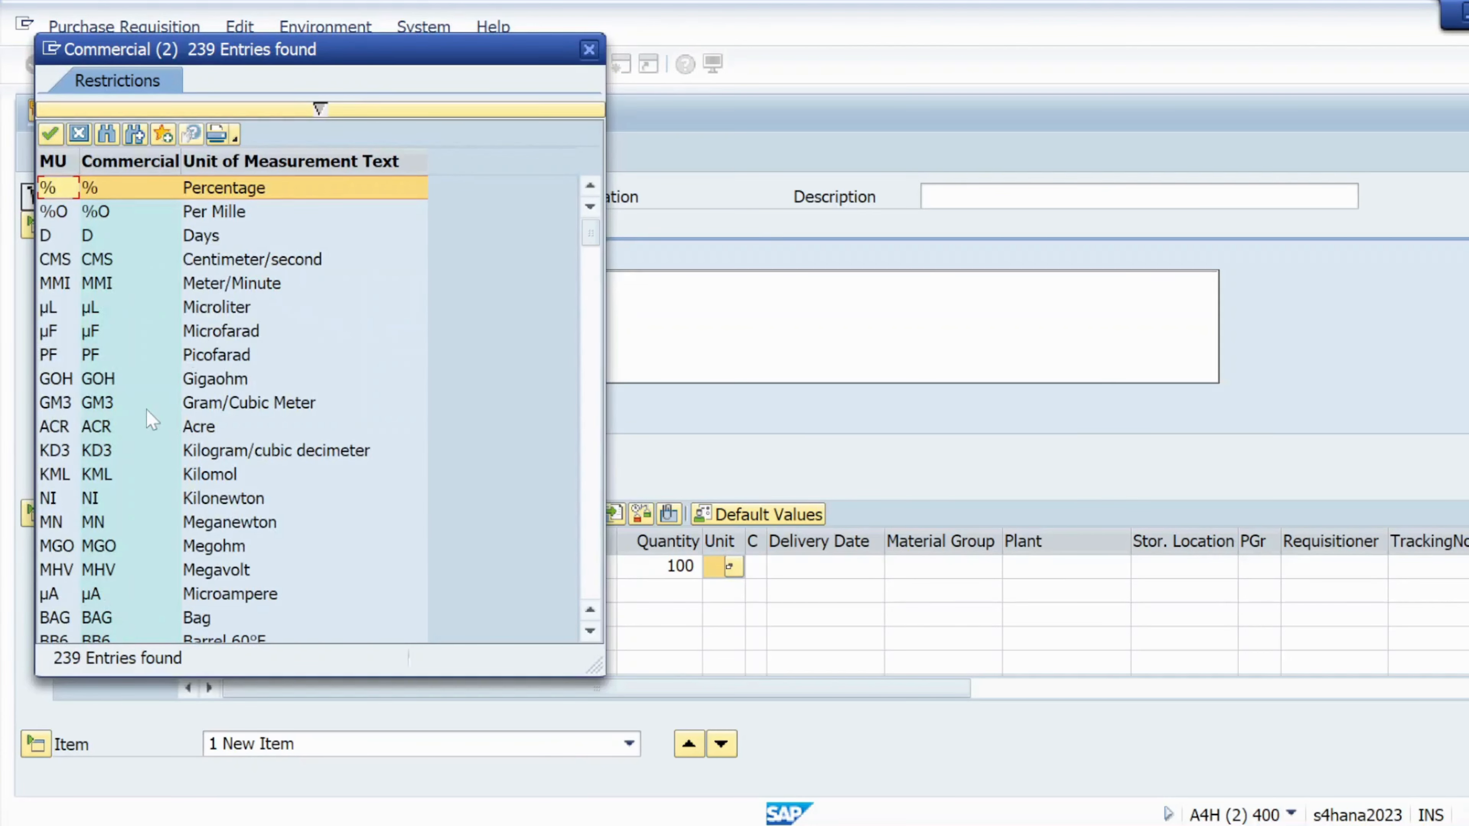
pyautogui.scroll(-10, 102, 451)
pyautogui.scroll(-16, 101, 452)
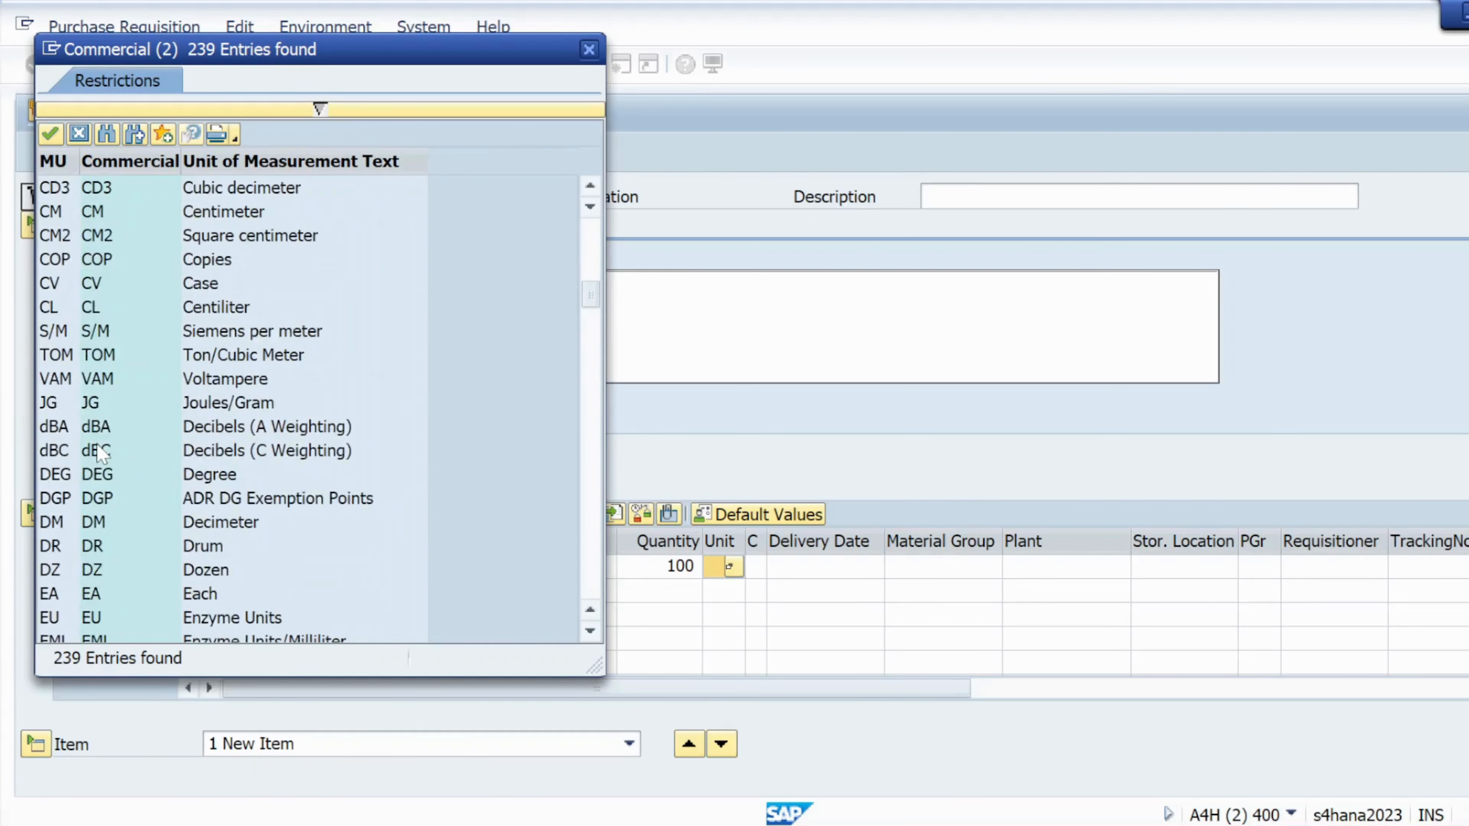
pyautogui.scroll(-10, 102, 454)
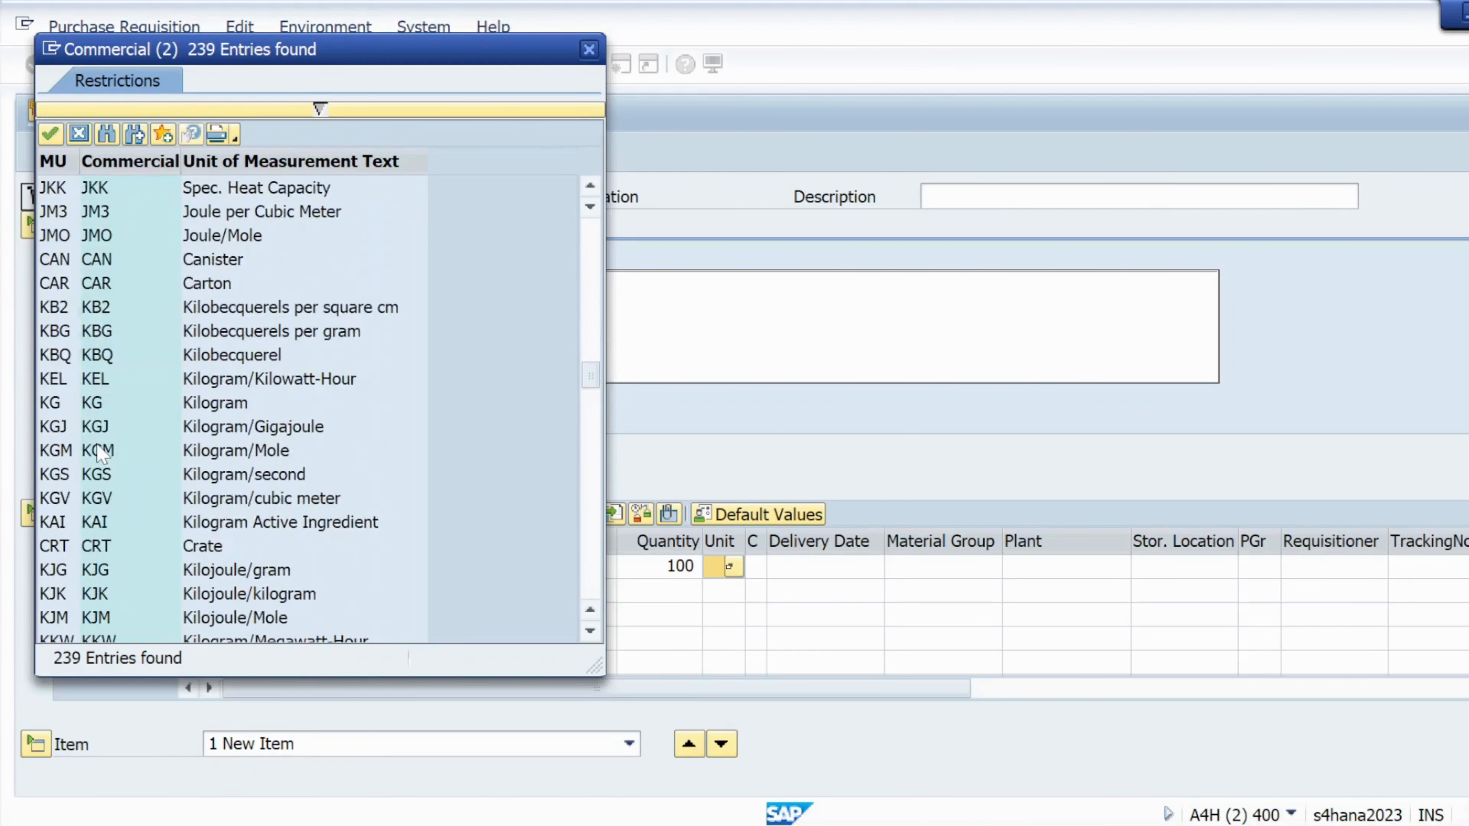
pyautogui.scroll(12, 102, 454)
pyautogui.scroll(4, 102, 454)
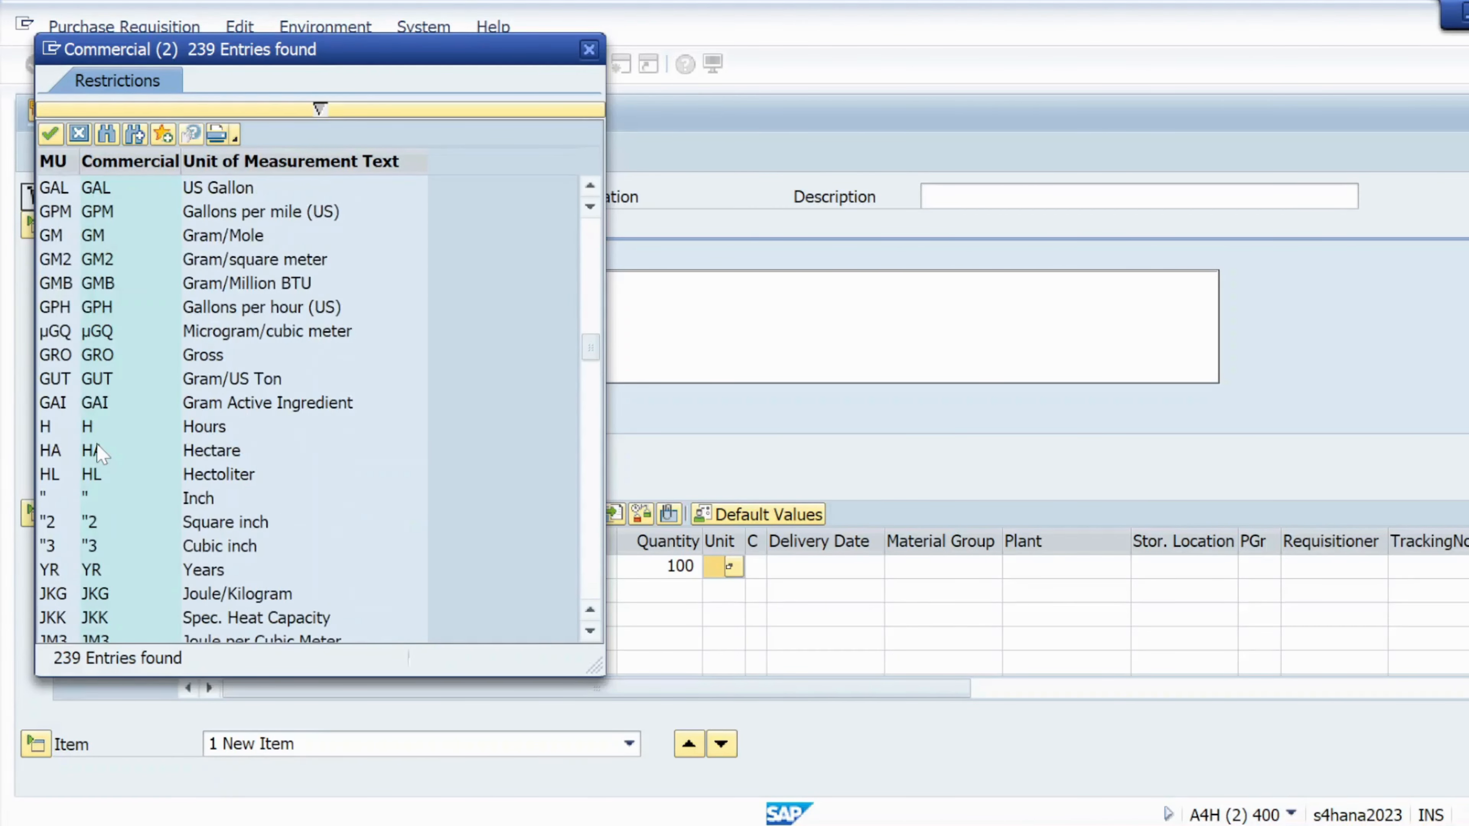
pyautogui.scroll(-6, 101, 454)
pyautogui.scroll(-2, 102, 454)
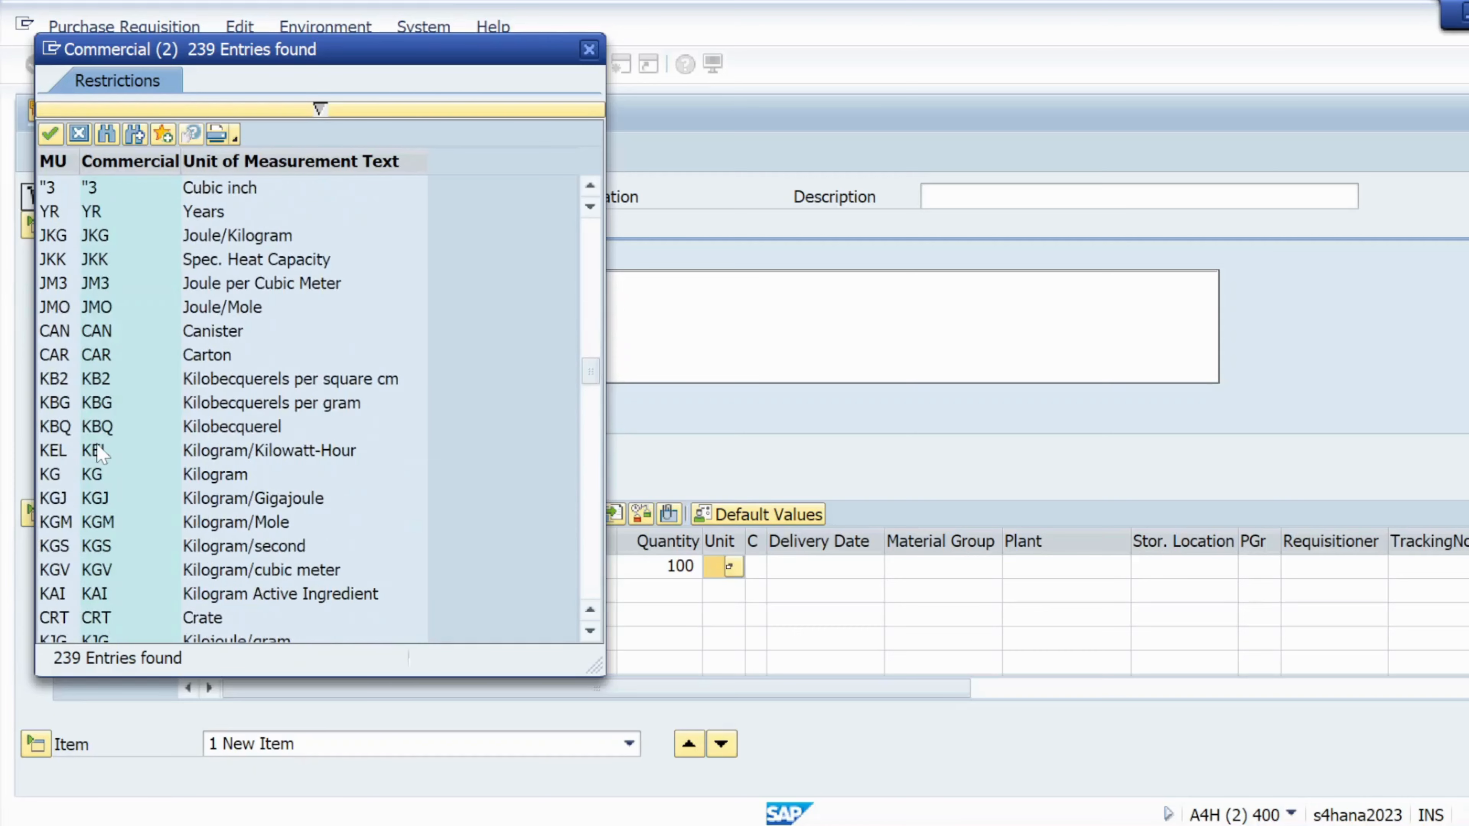
pyautogui.scroll(-18, 98, 452)
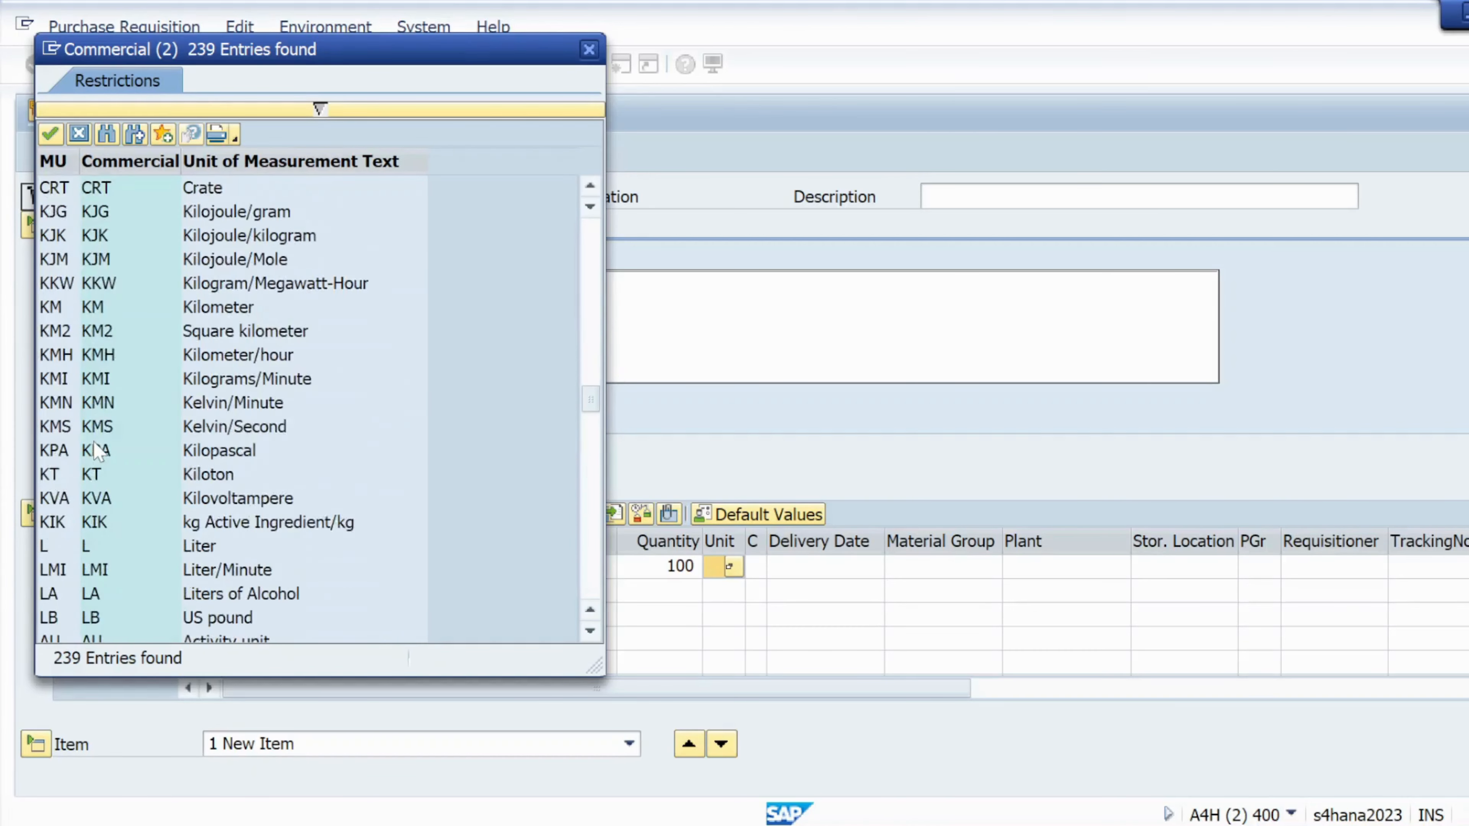
pyautogui.scroll(10, 98, 451)
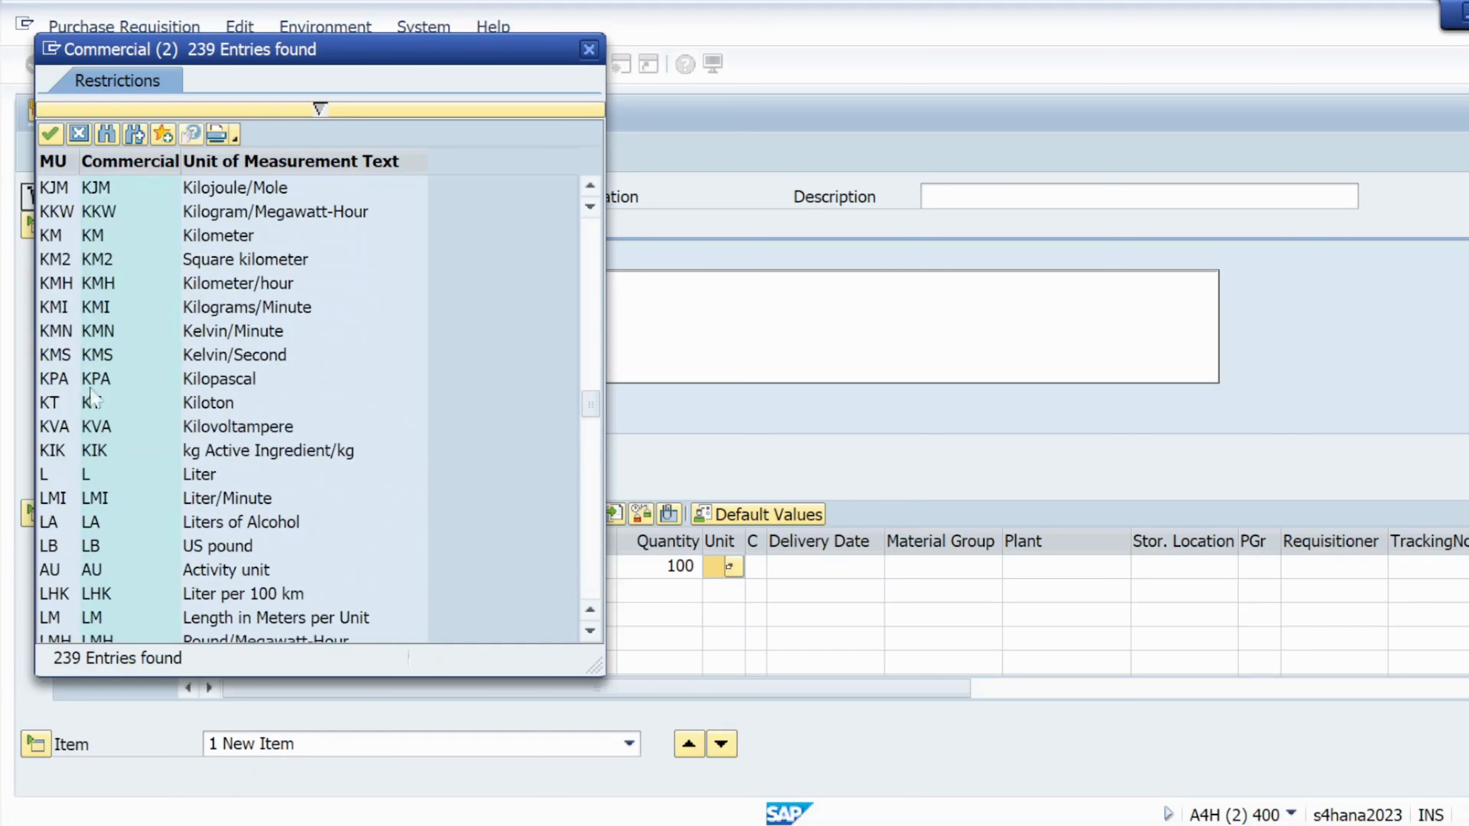
pyautogui.click(109, 134)
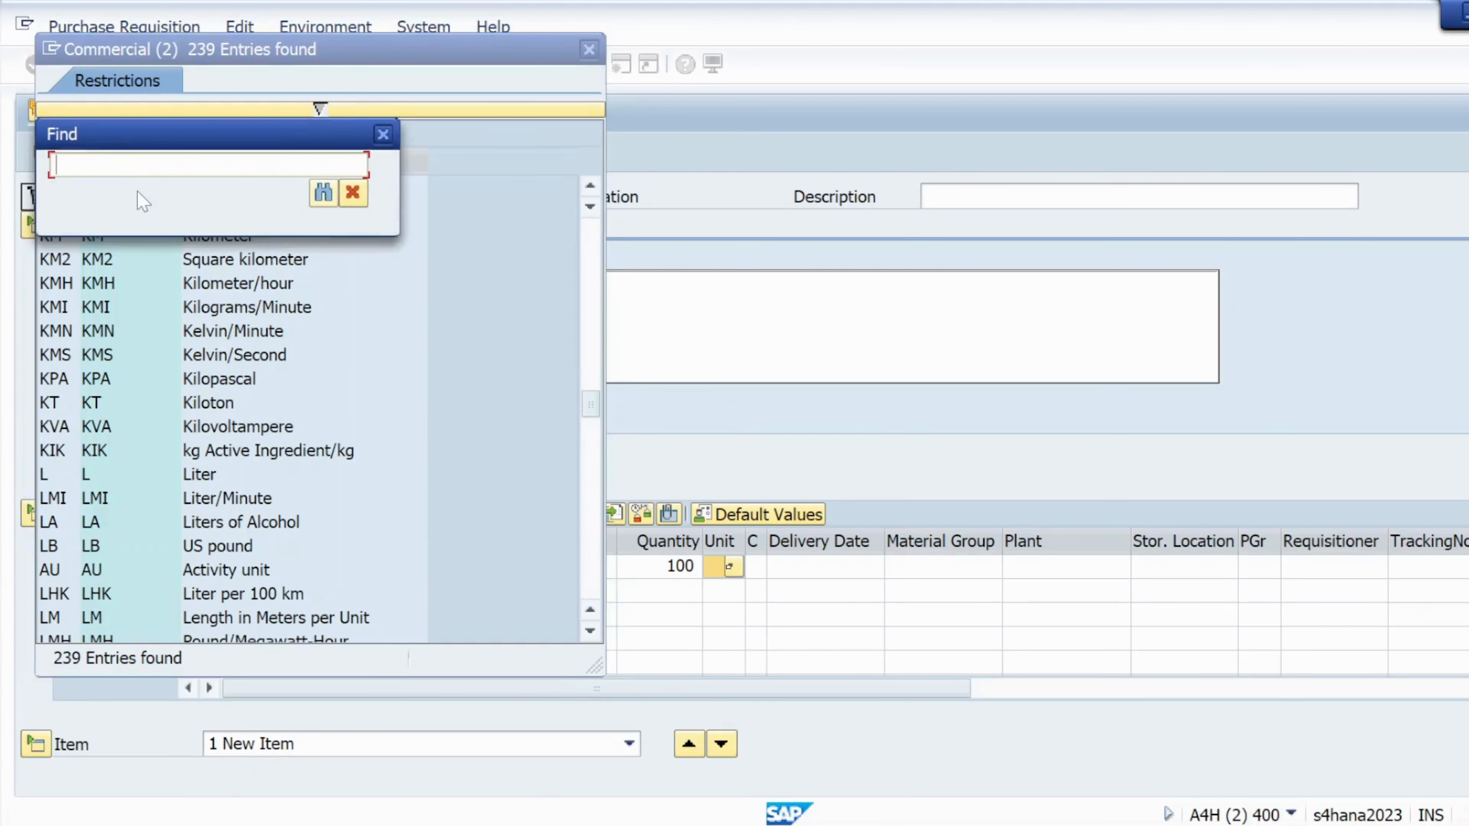
pyautogui.write('EA')
pyautogui.press('Return')
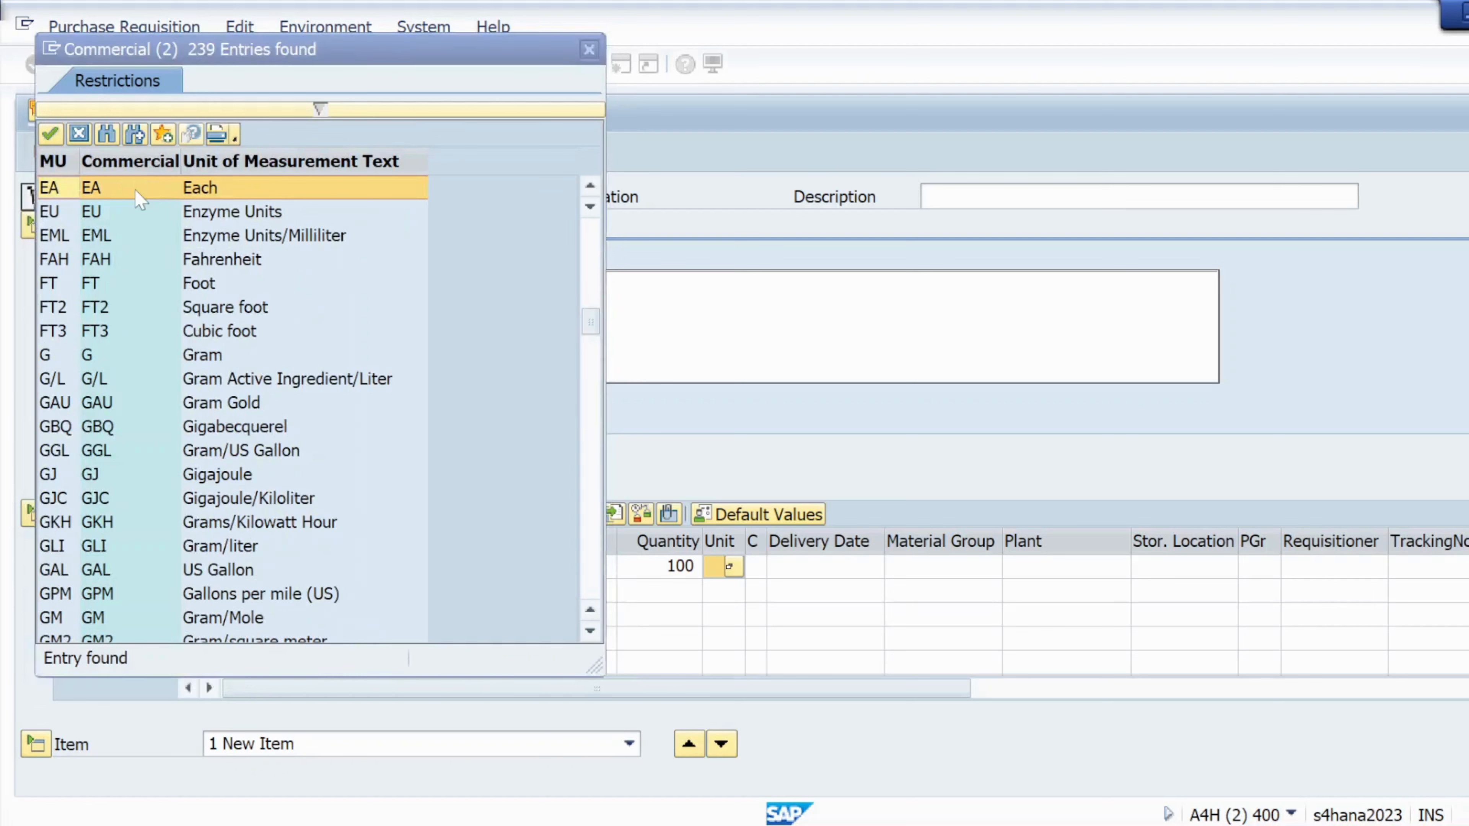
pyautogui.doubleClick(128, 189)
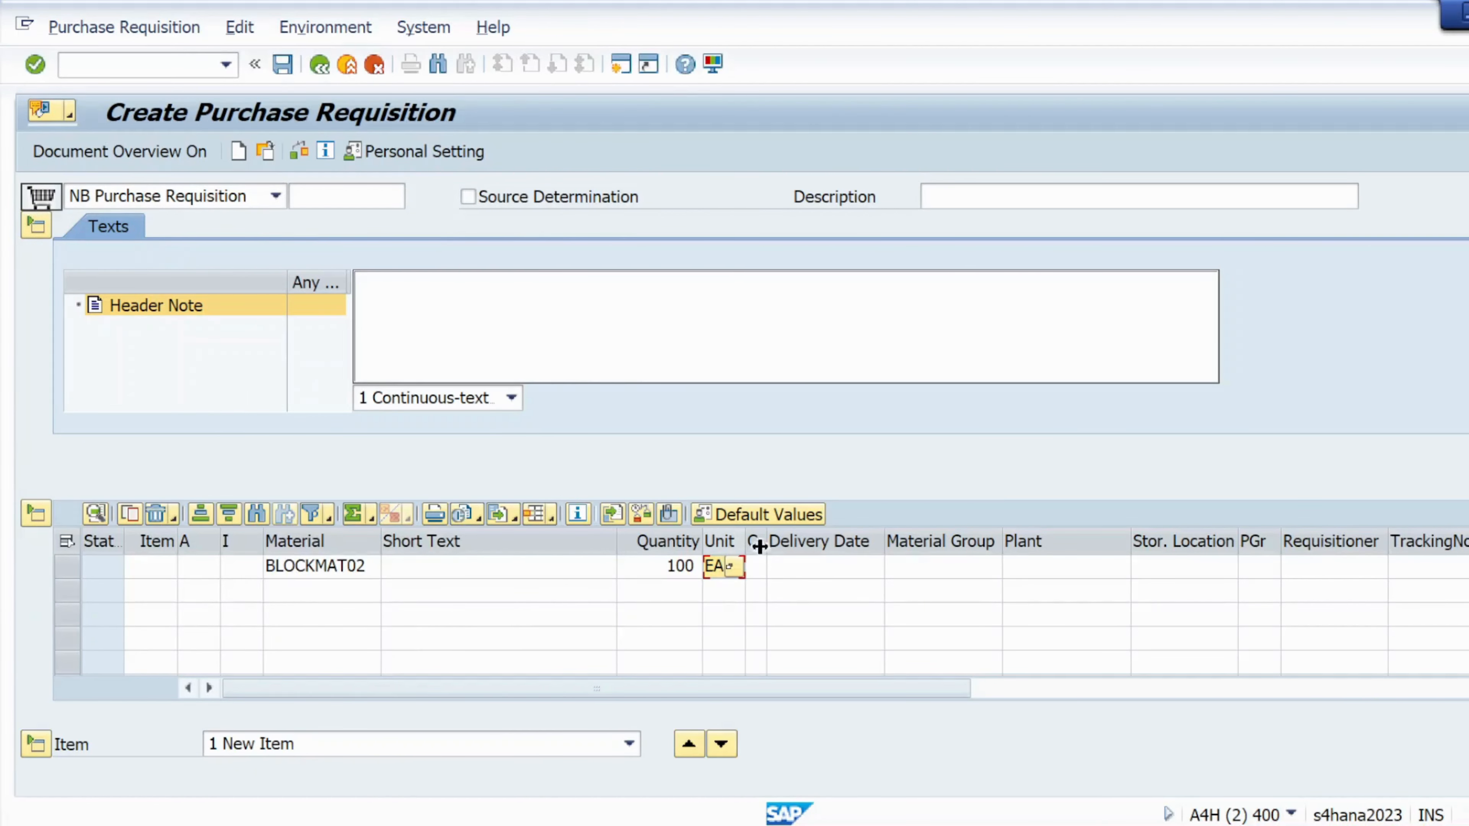
# - Enter plant kl01 and storage location ks01, then validate, raising error F5275 for 16.01.2025
pyautogui.click(1024, 573)
pyautogui.write('kl01')
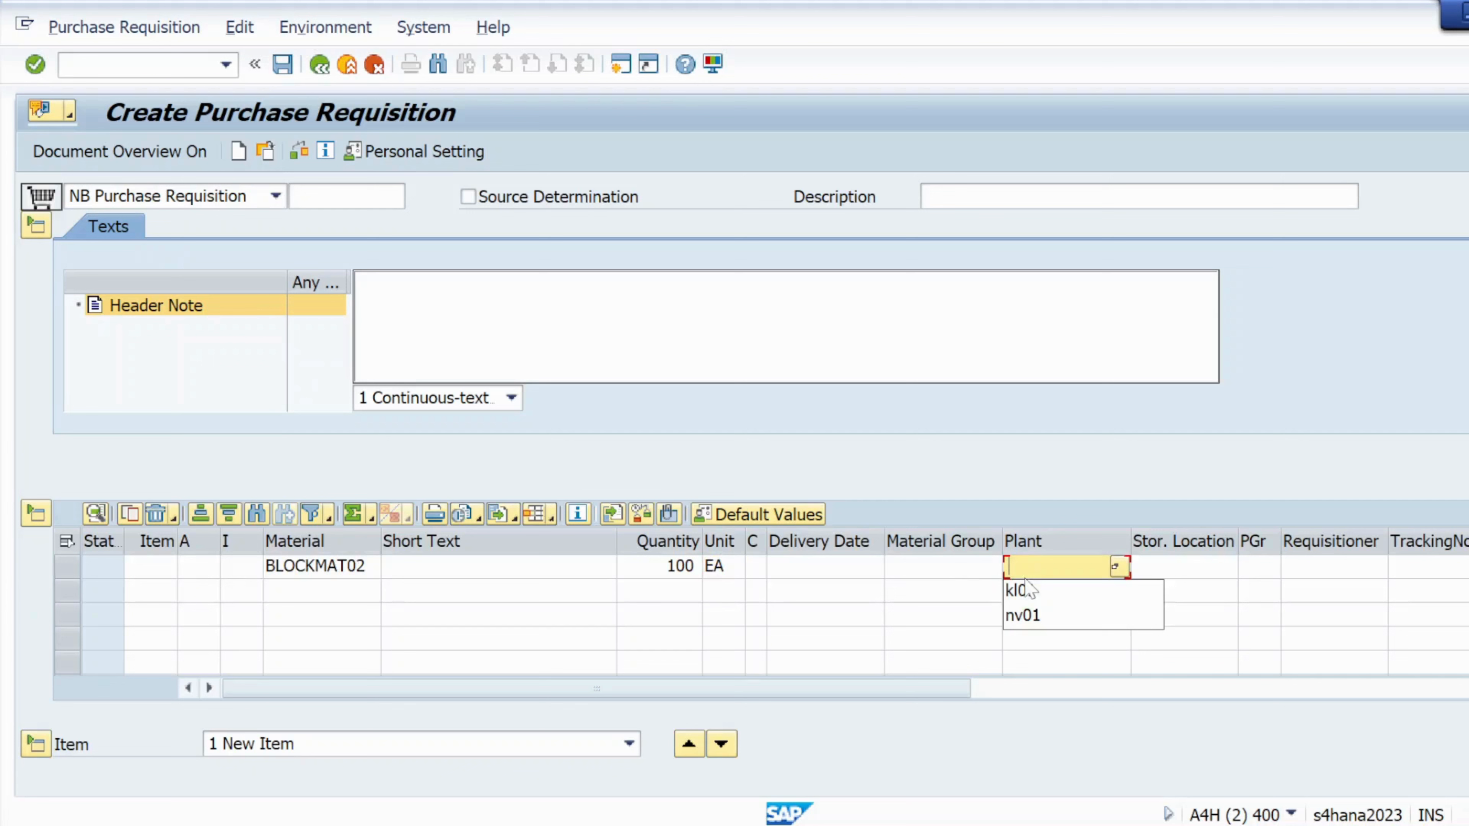
pyautogui.click(1165, 573)
pyautogui.write('k')
pyautogui.click(1165, 593)
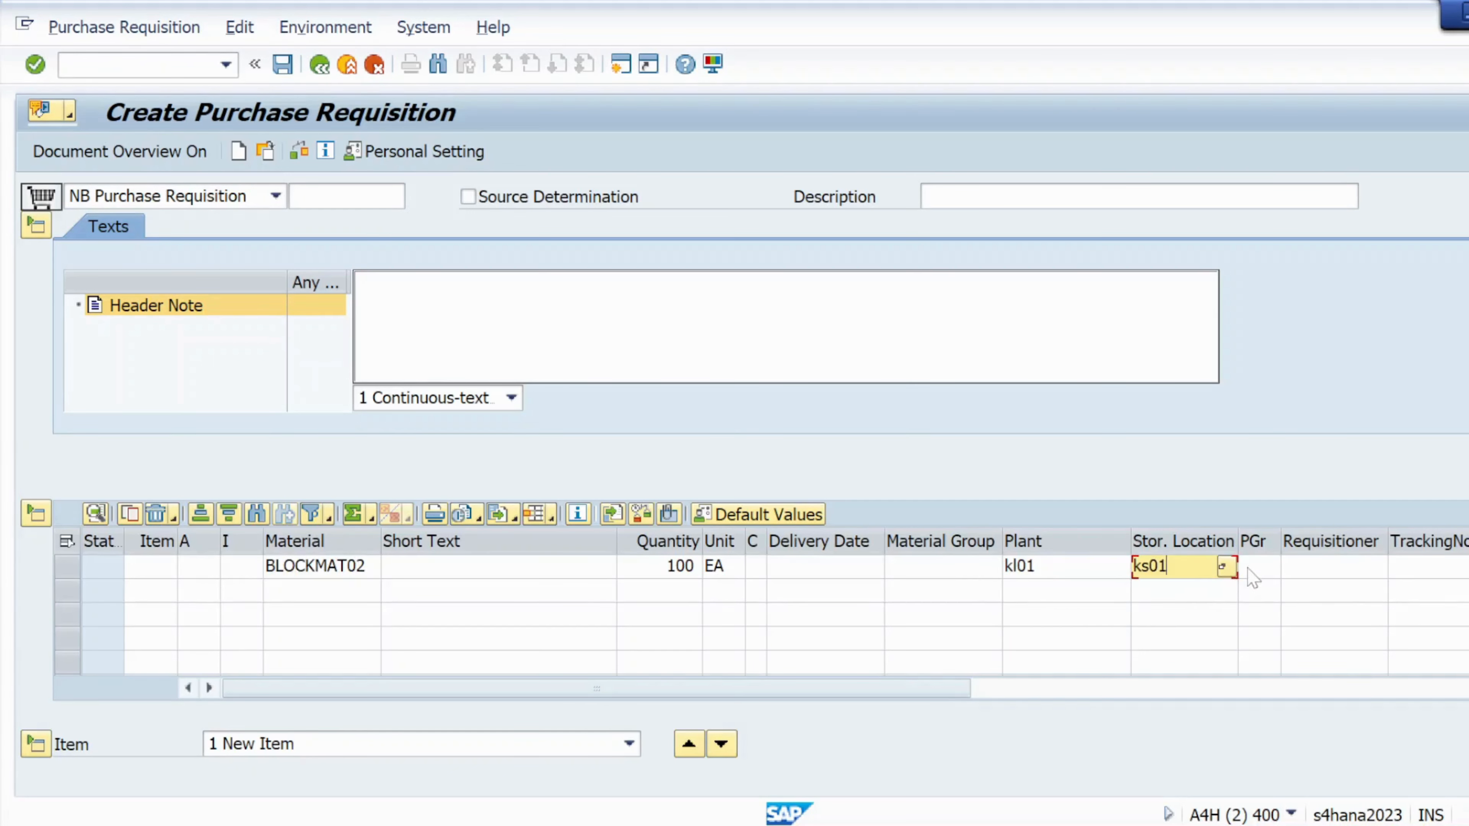
pyautogui.press('Return')
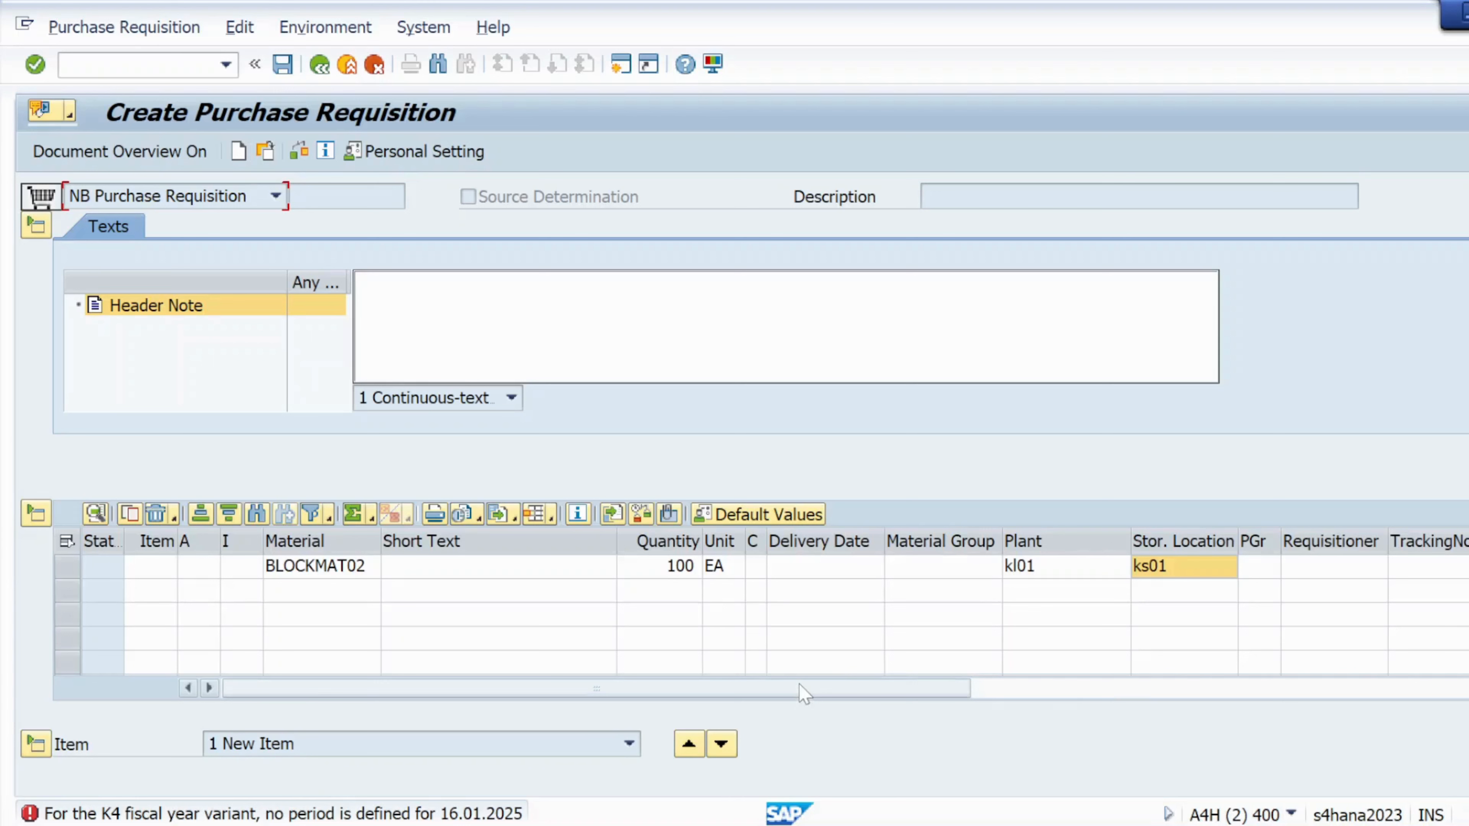
pyautogui.moveTo(804, 688); pyautogui.dragTo(698, 697)
pyautogui.doubleClick(107, 813)
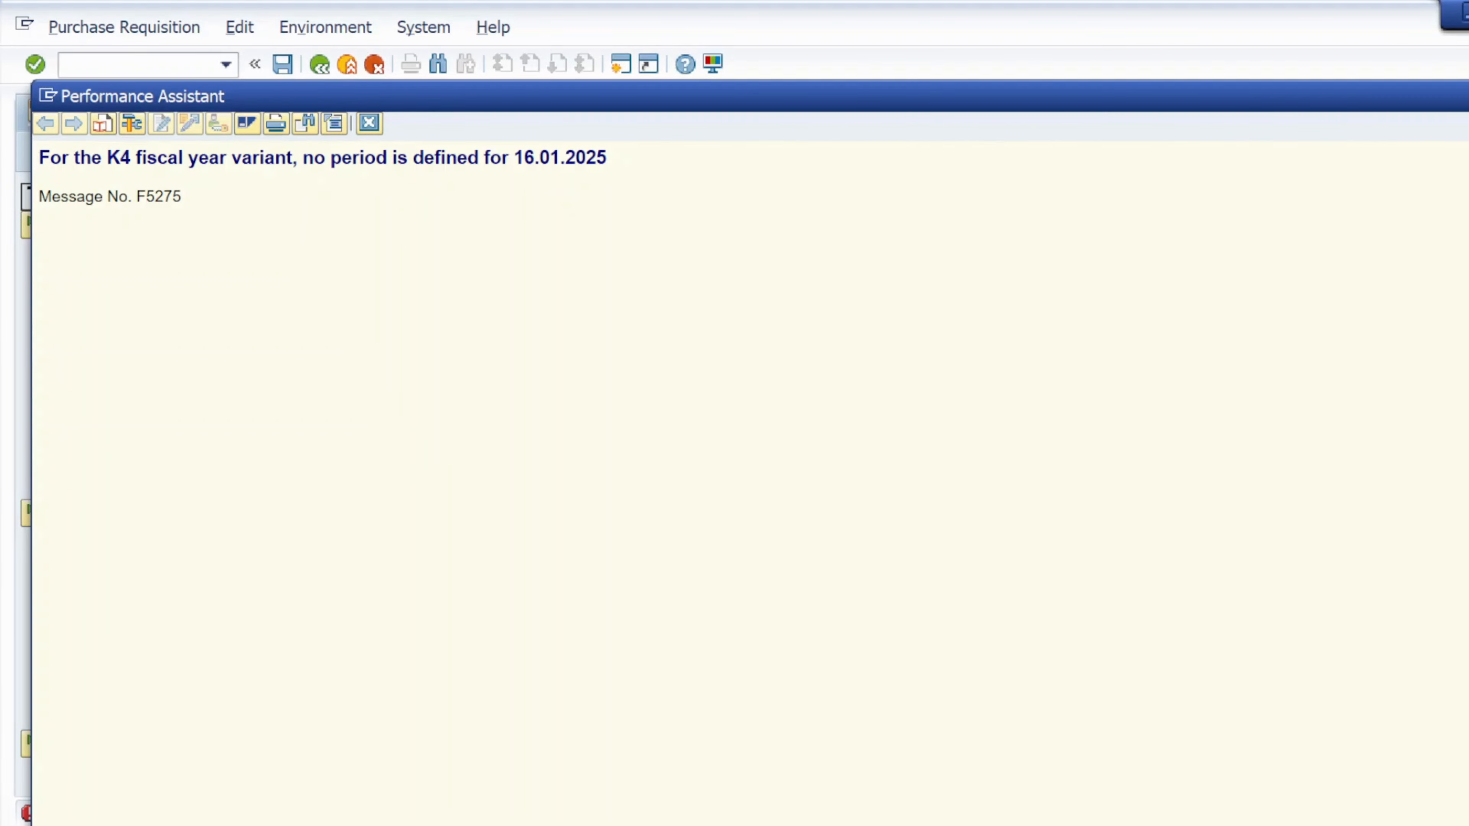
pyautogui.moveTo(40, 157); pyautogui.dragTo(606, 158)
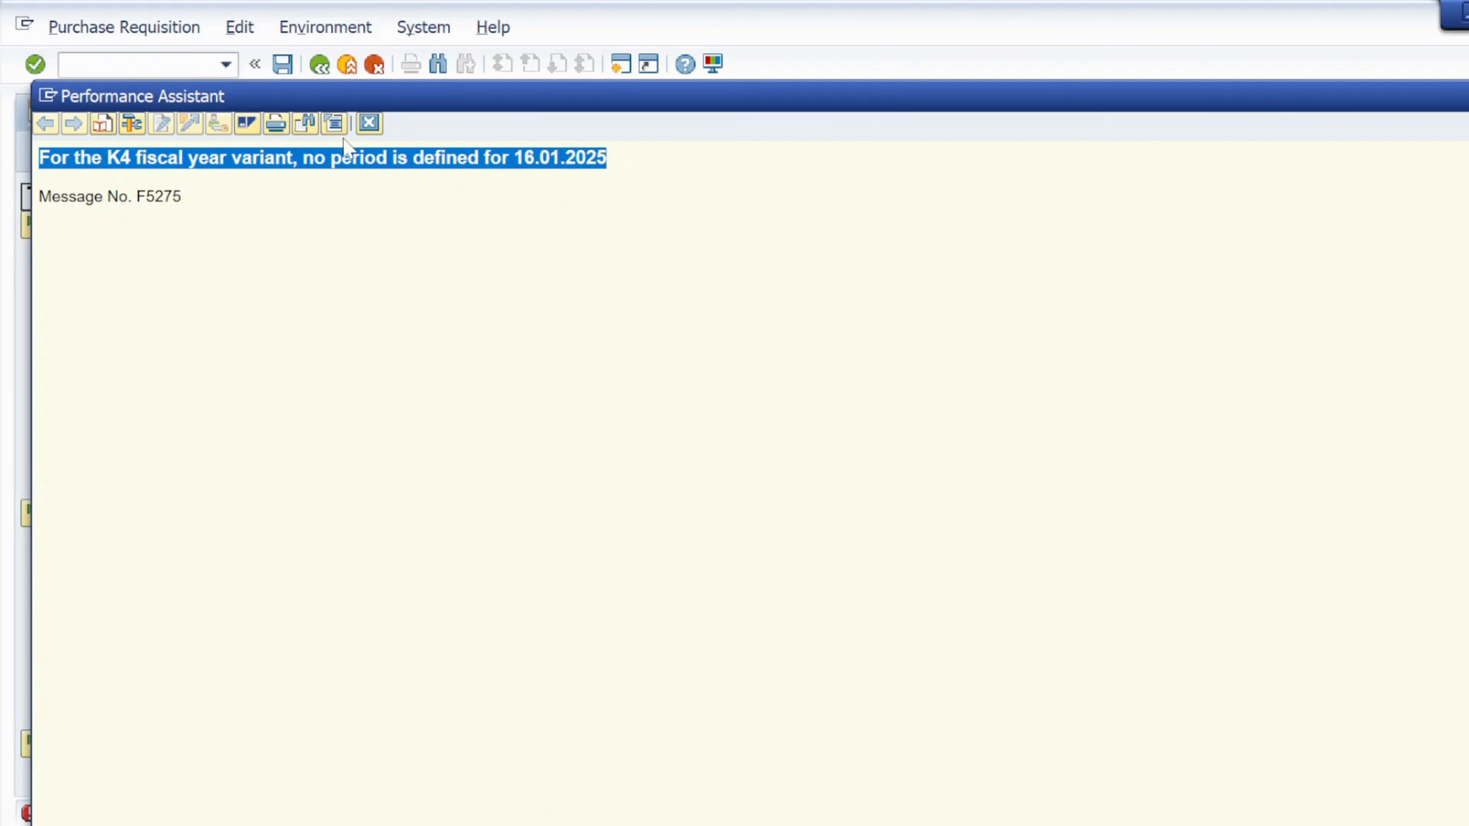
pyautogui.click(370, 123)
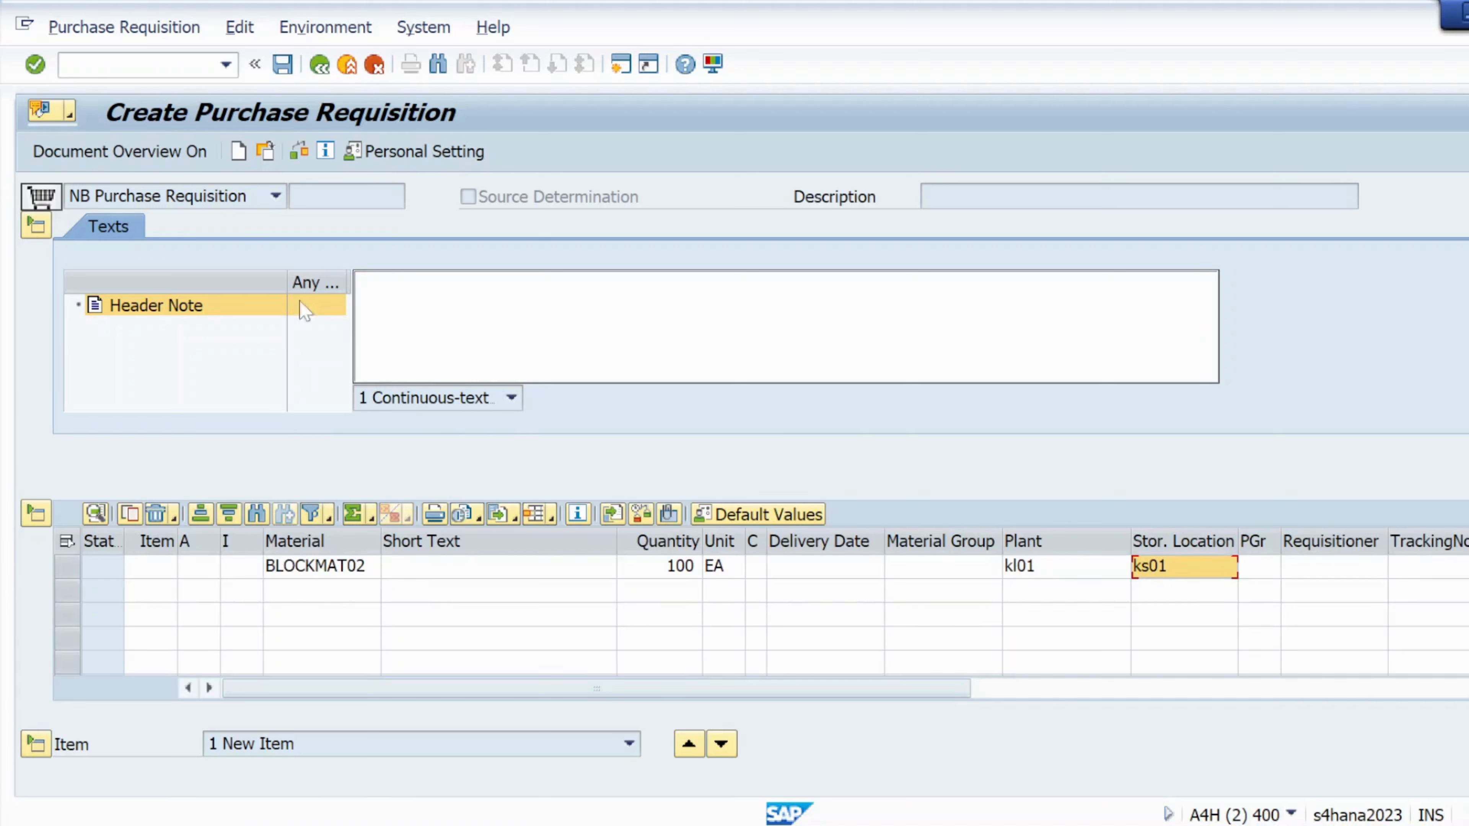
pyautogui.press('Return')
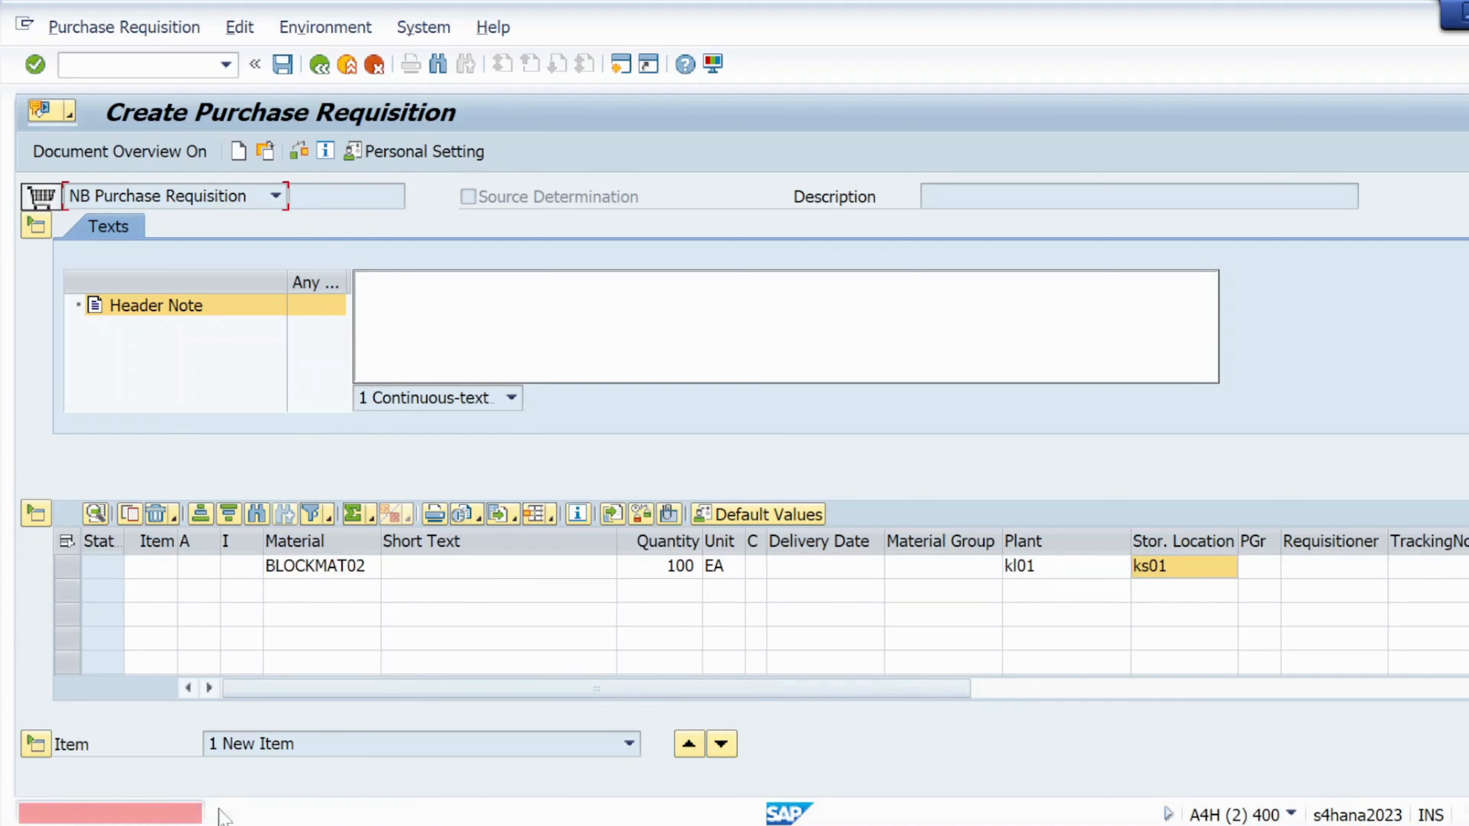
pyautogui.doubleClick(217, 813)
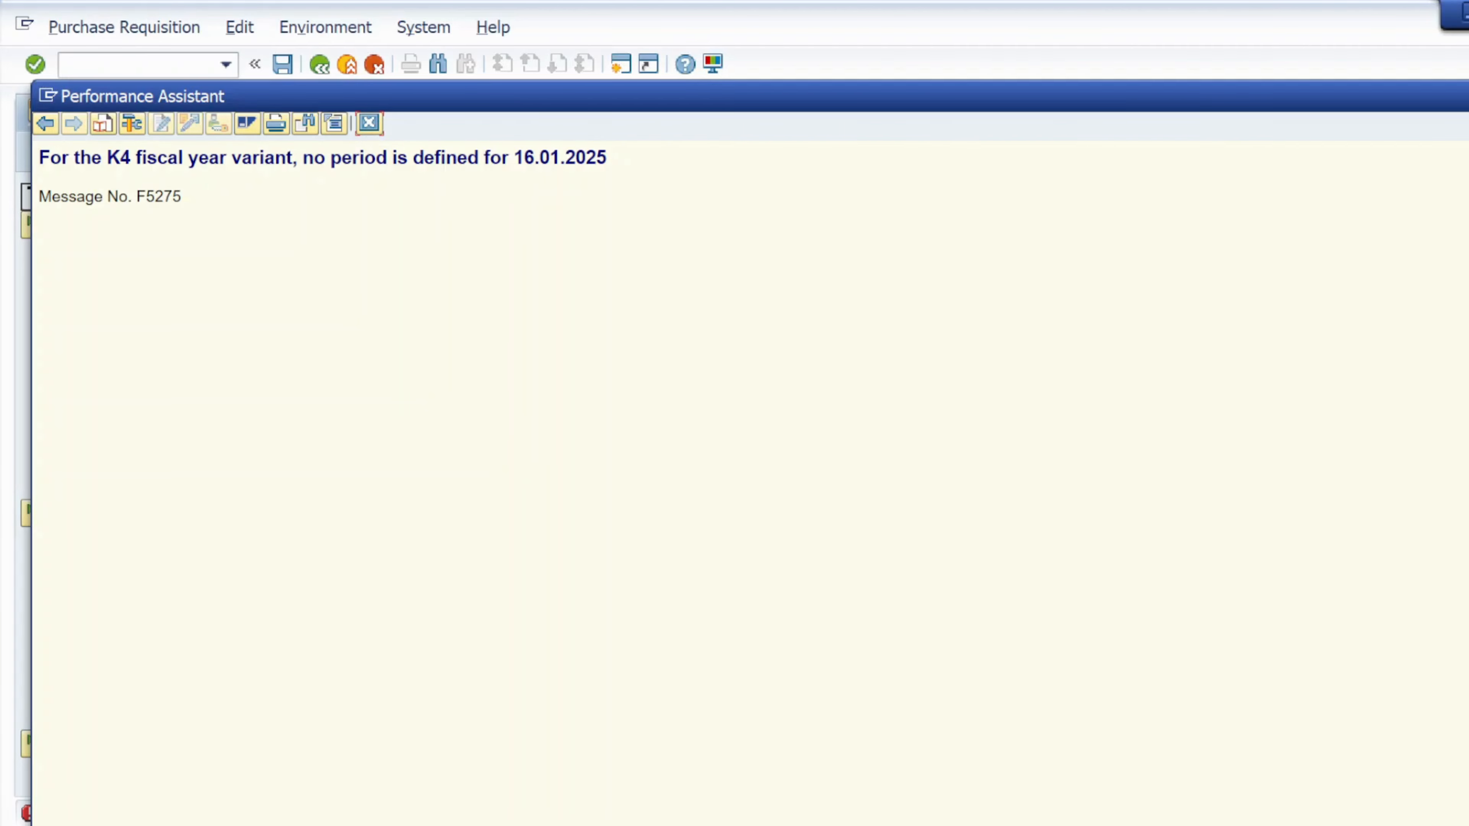
pyautogui.moveTo(134, 159); pyautogui.dragTo(292, 161)
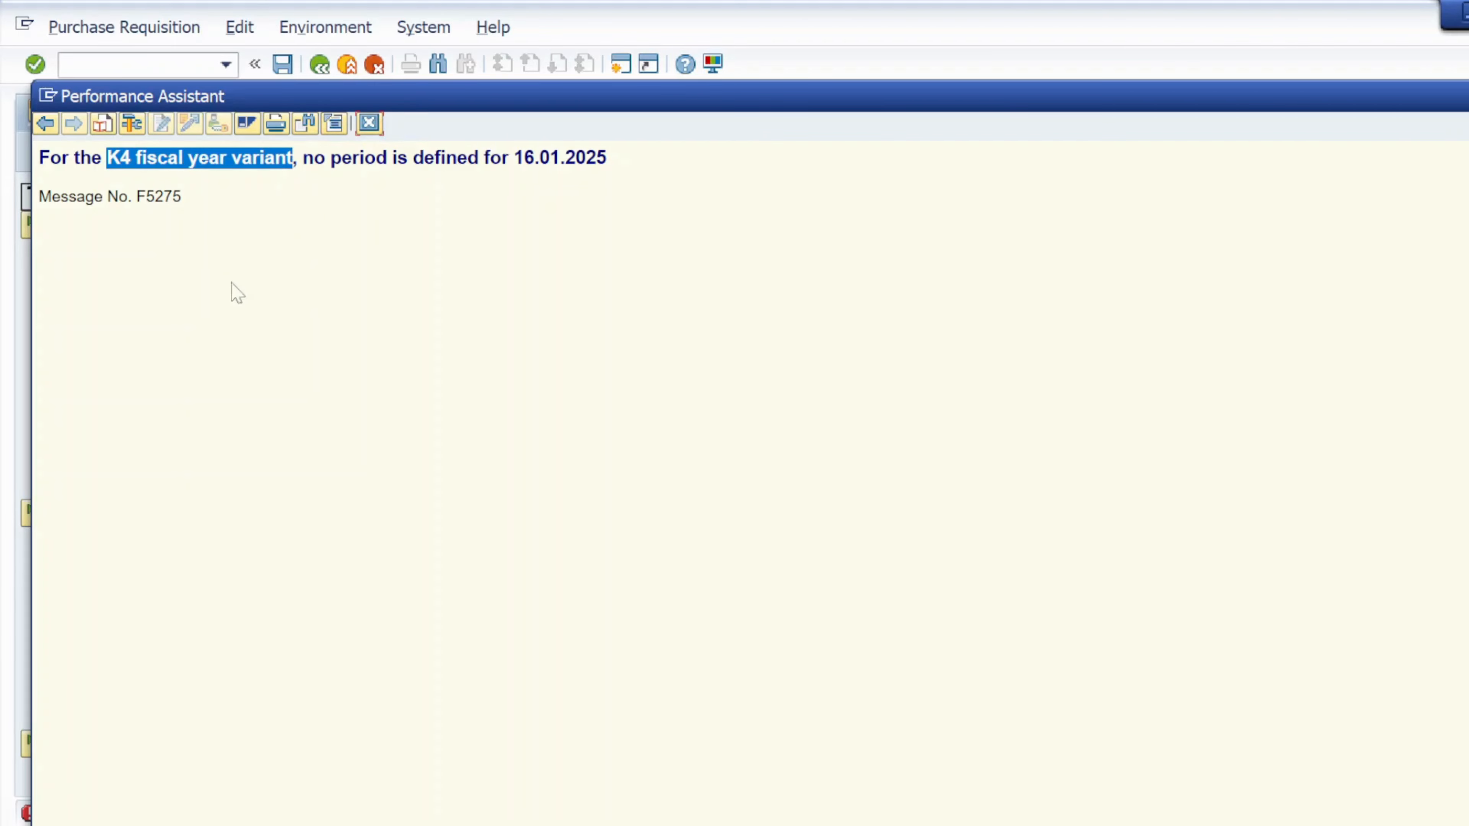
pyautogui.click(370, 123)
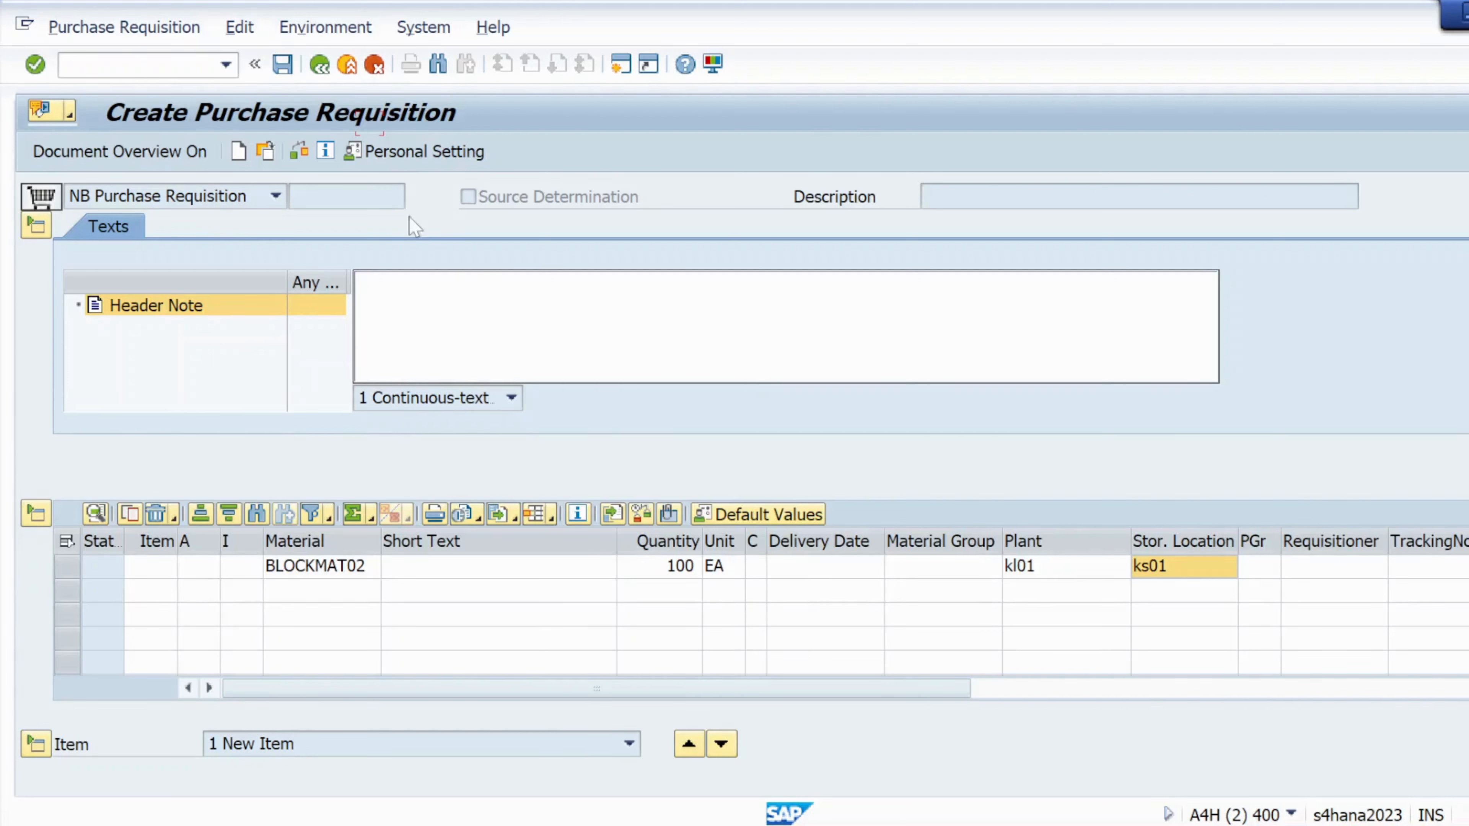
pyautogui.click(300, 151)
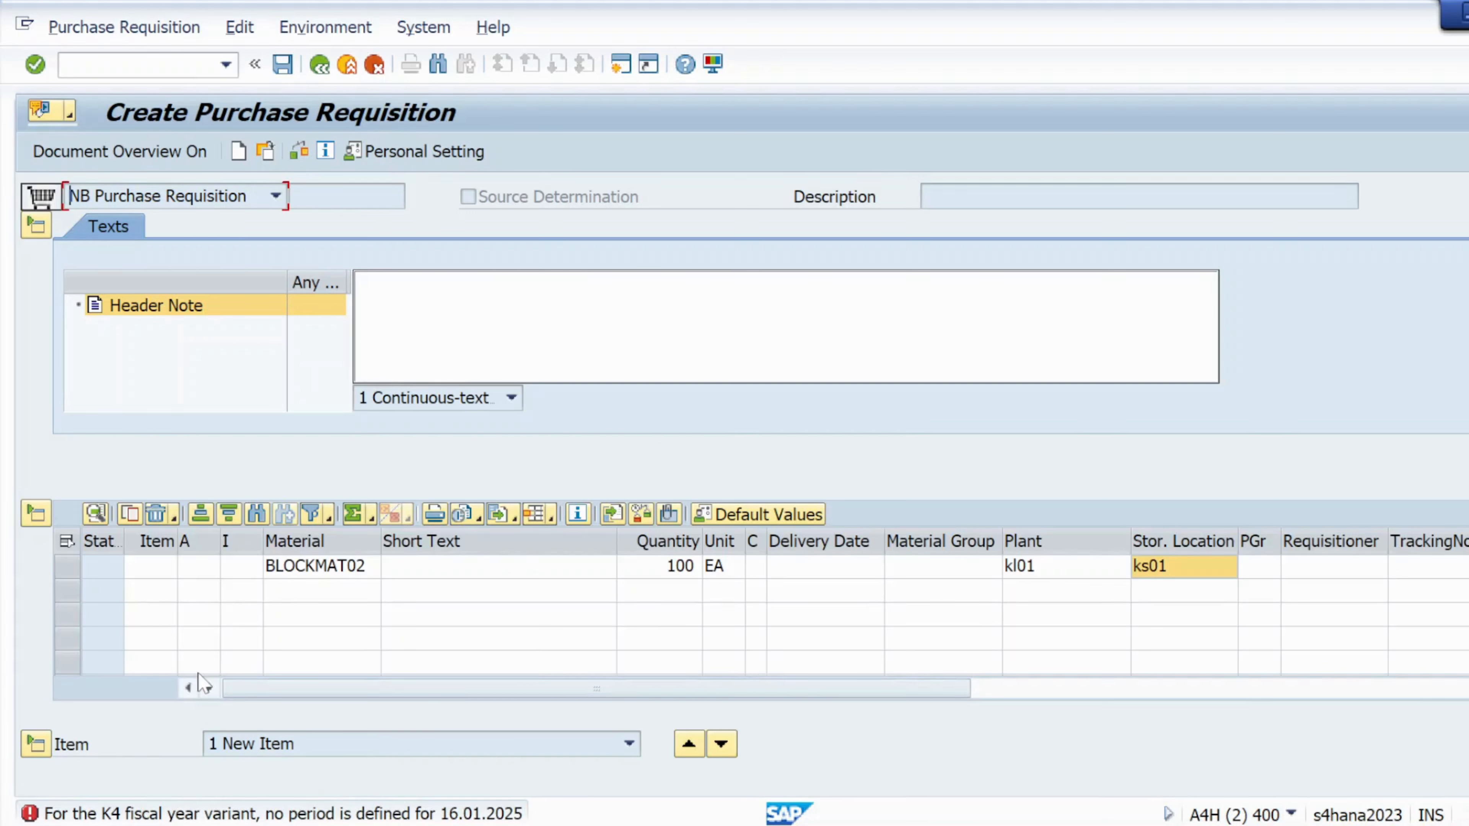
pyautogui.doubleClick(272, 814)
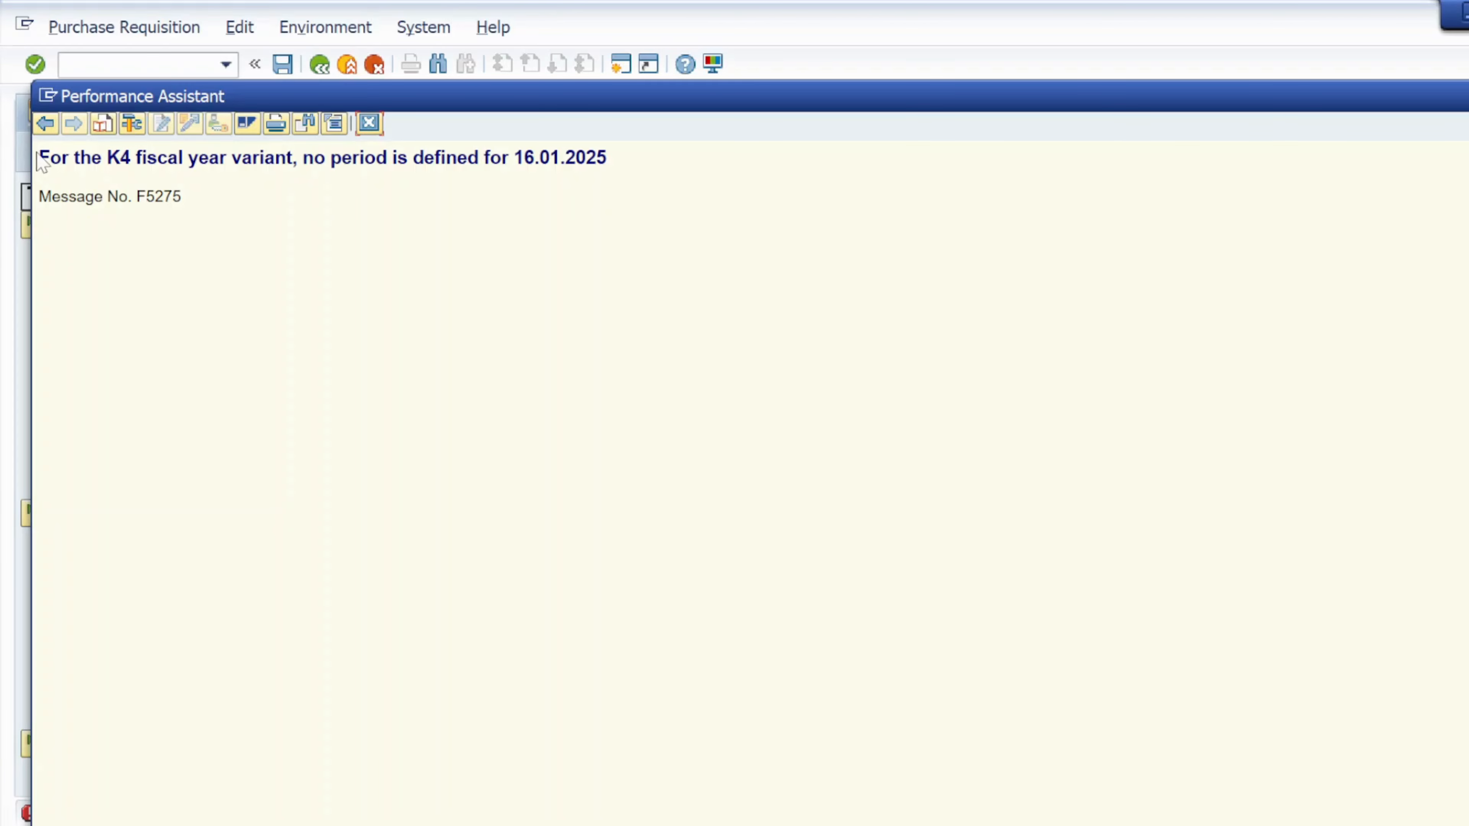
pyautogui.moveTo(40, 162); pyautogui.dragTo(631, 165)
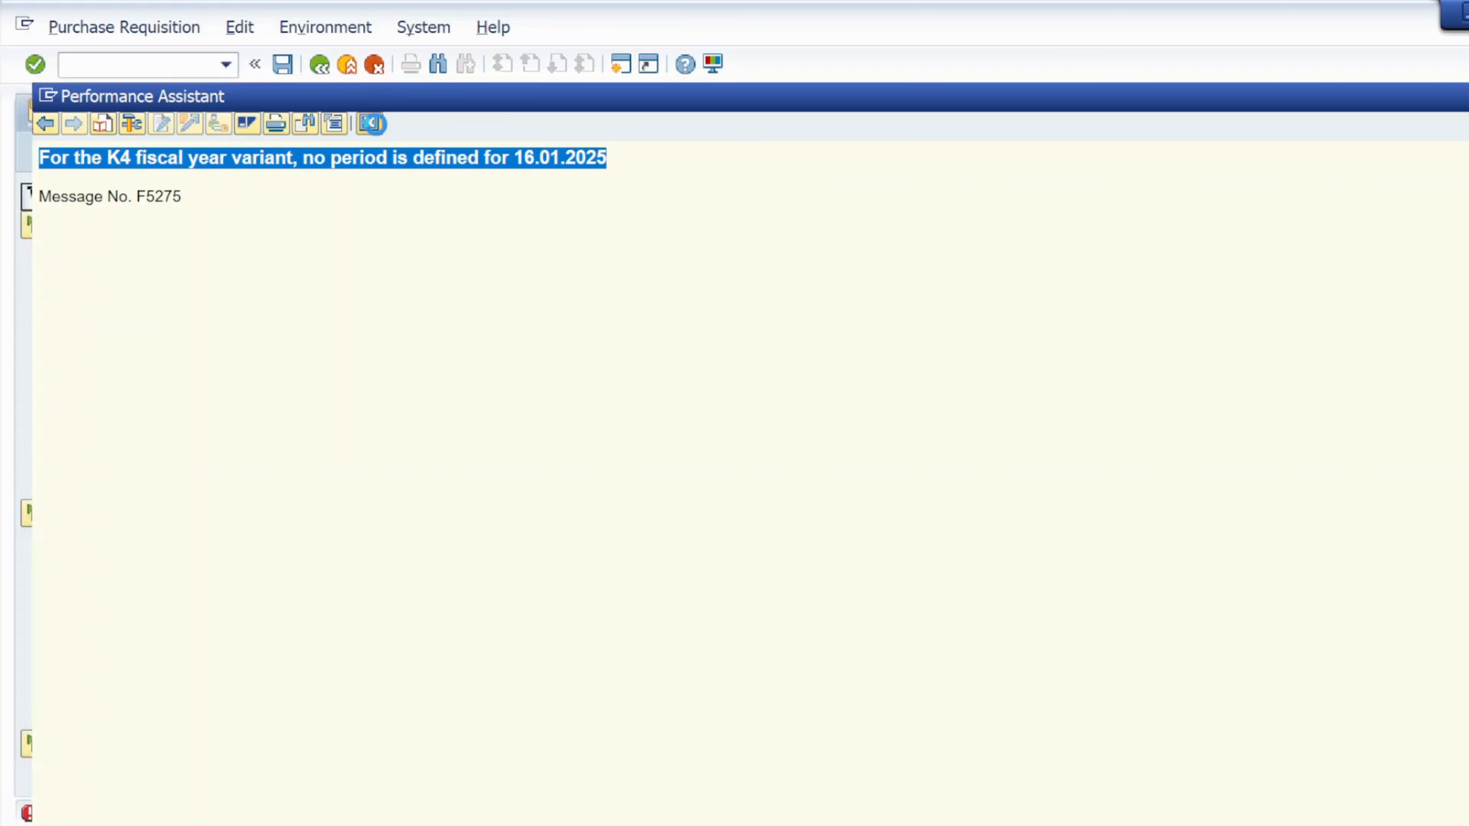
pyautogui.click(371, 122)
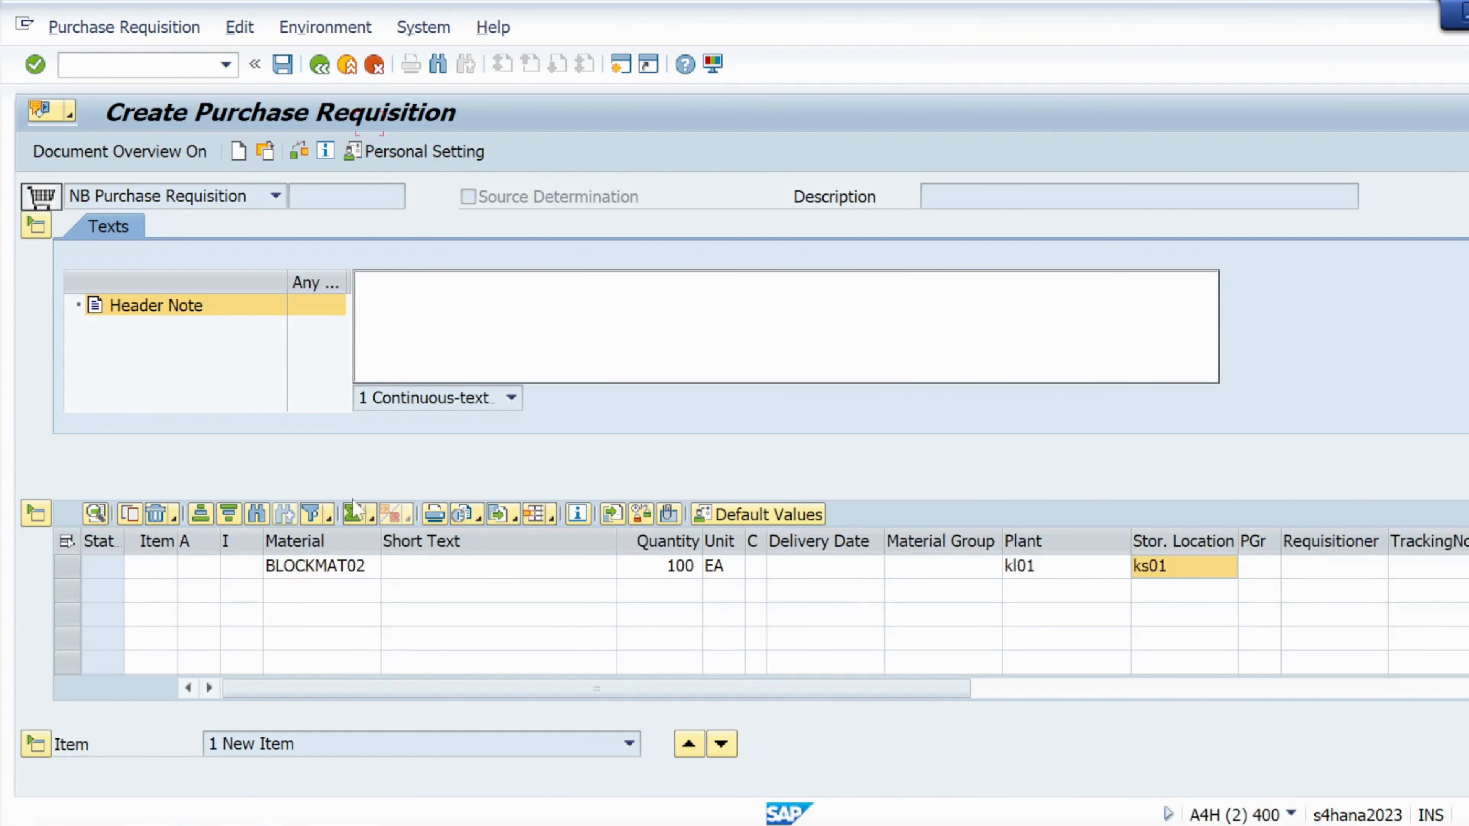